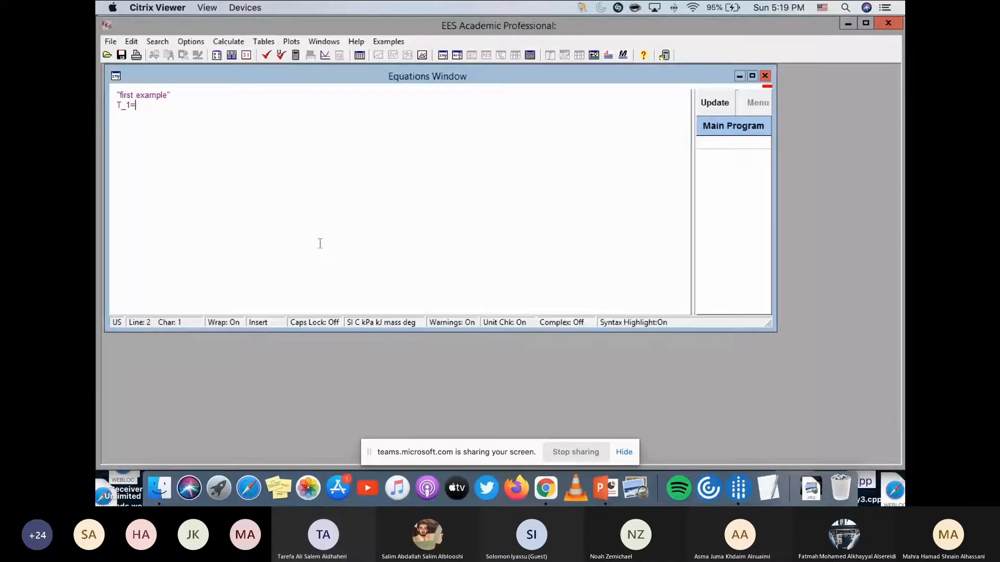
Complete the temperature line as T_1=40 [C], with a space before the unit, and start a new line.
text(40)
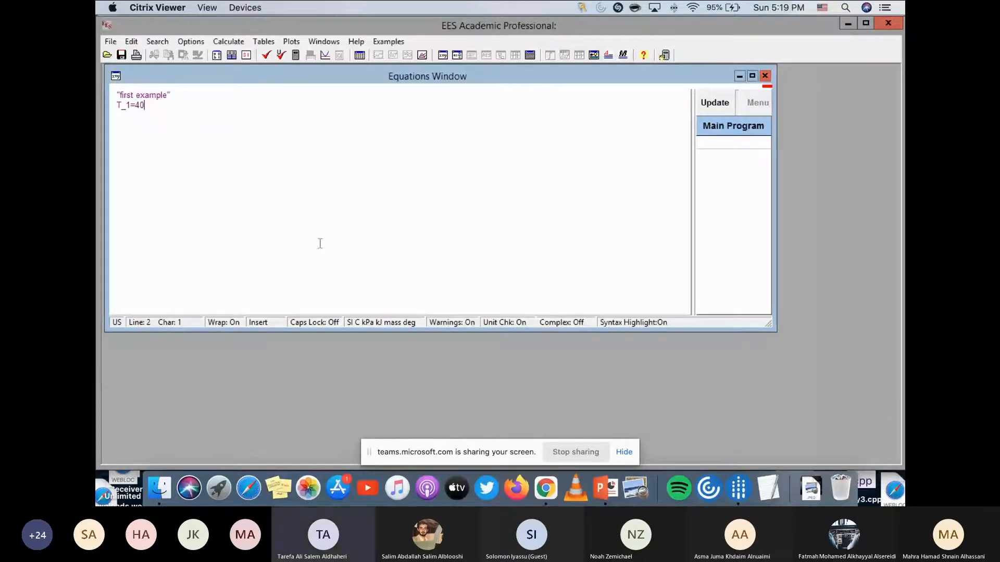
text([C])
click(144, 106)
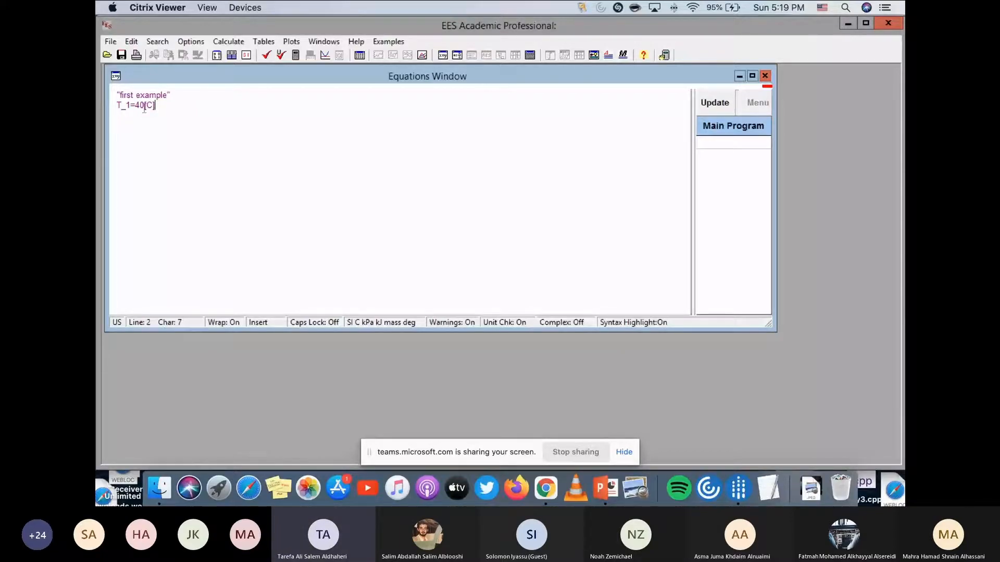
click(174, 104)
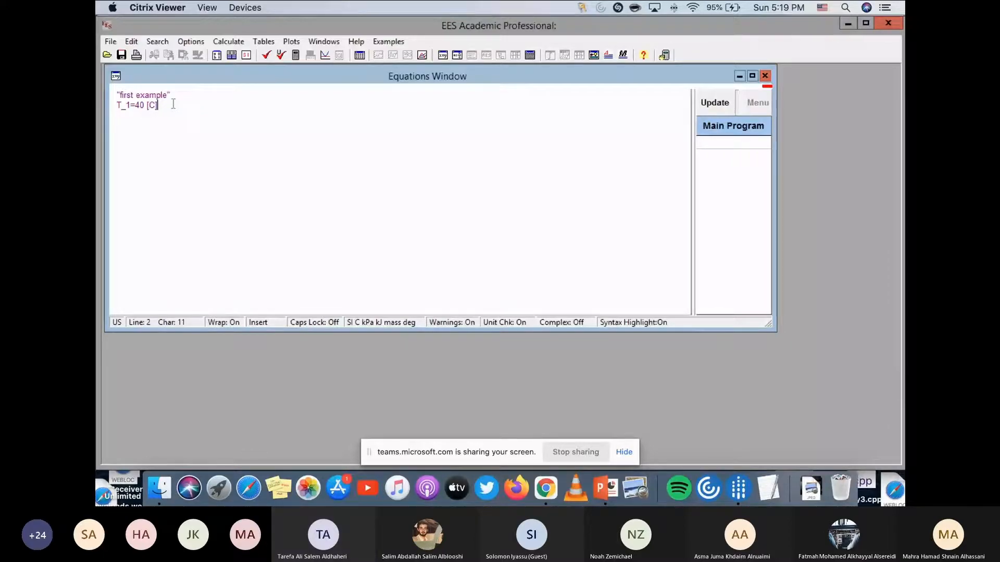
key(Return)
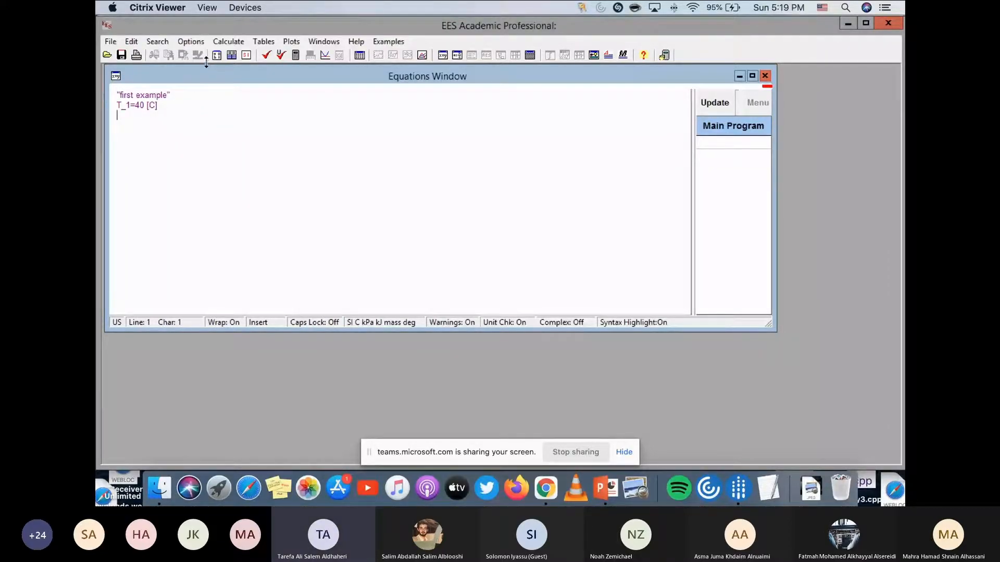
Open the unit conversion information and look up the conversion between radians and deg under Angles.
click(193, 42)
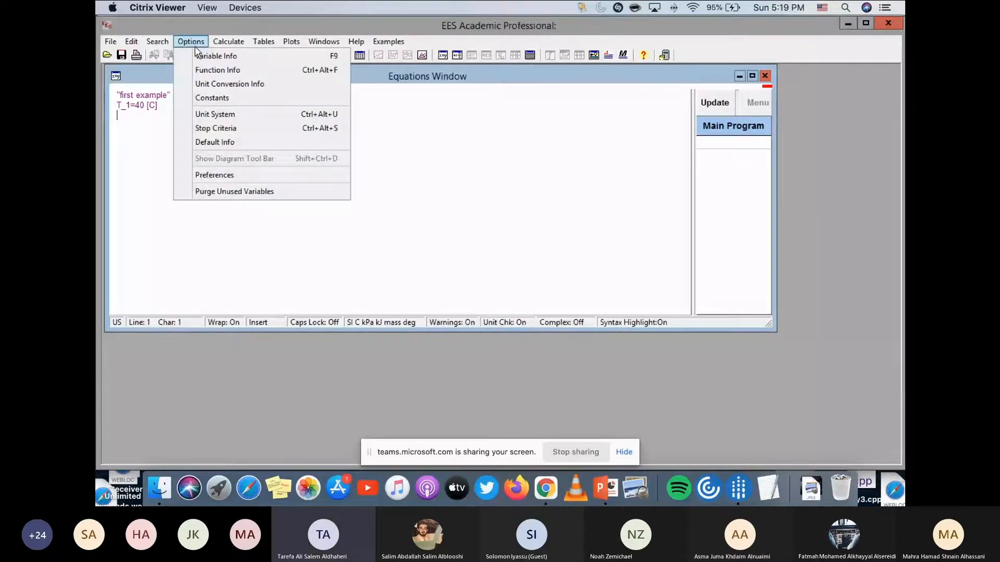
click(208, 85)
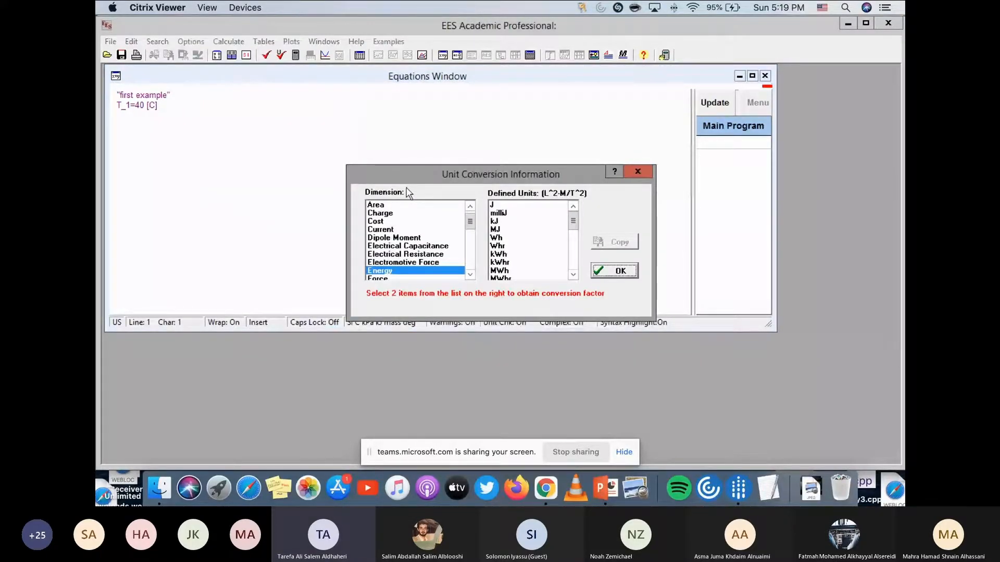
click(427, 207)
click(420, 223)
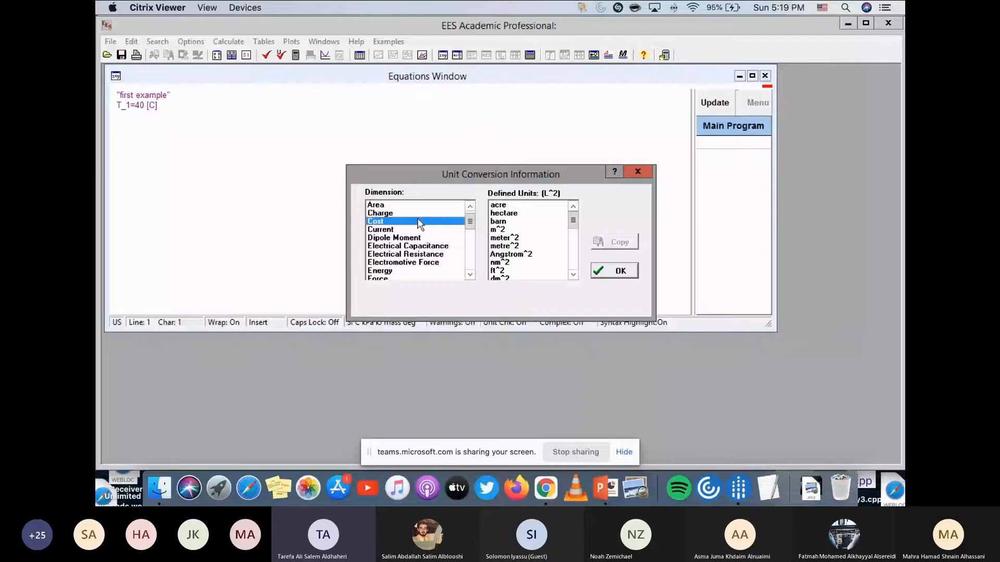
click(395, 206)
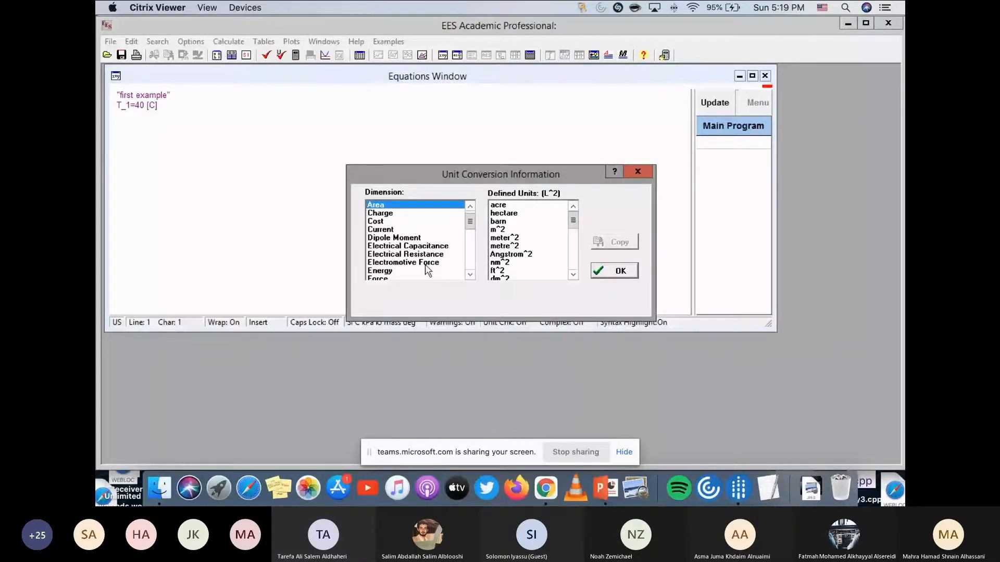
scroll(424, 214, up, 1)
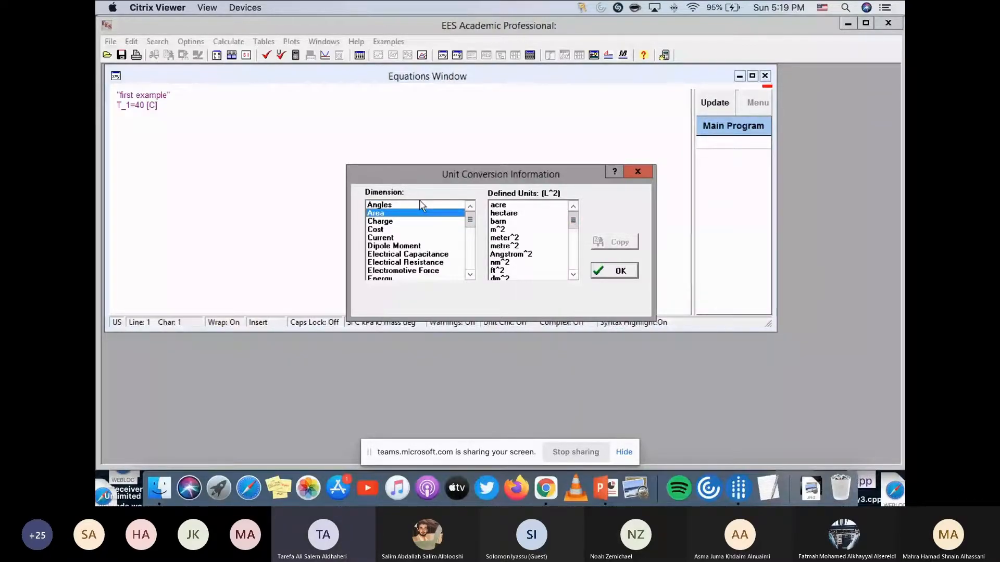
click(421, 206)
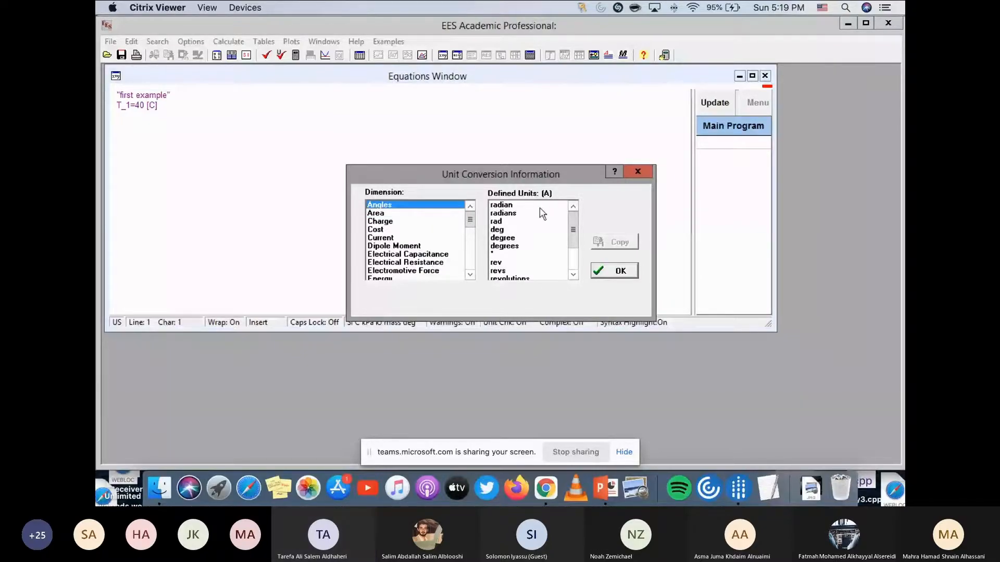
click(529, 205)
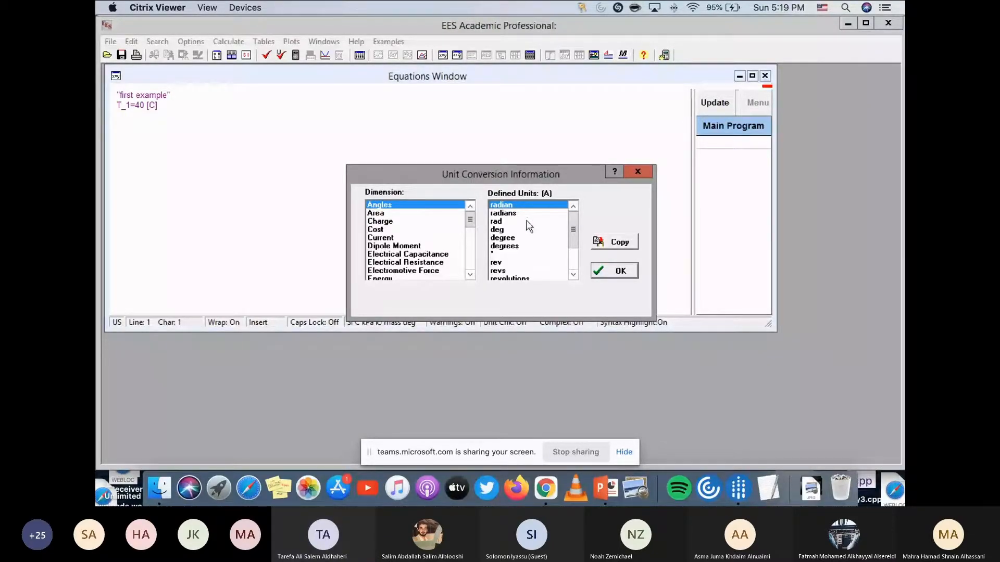
ctrl+click(529, 221)
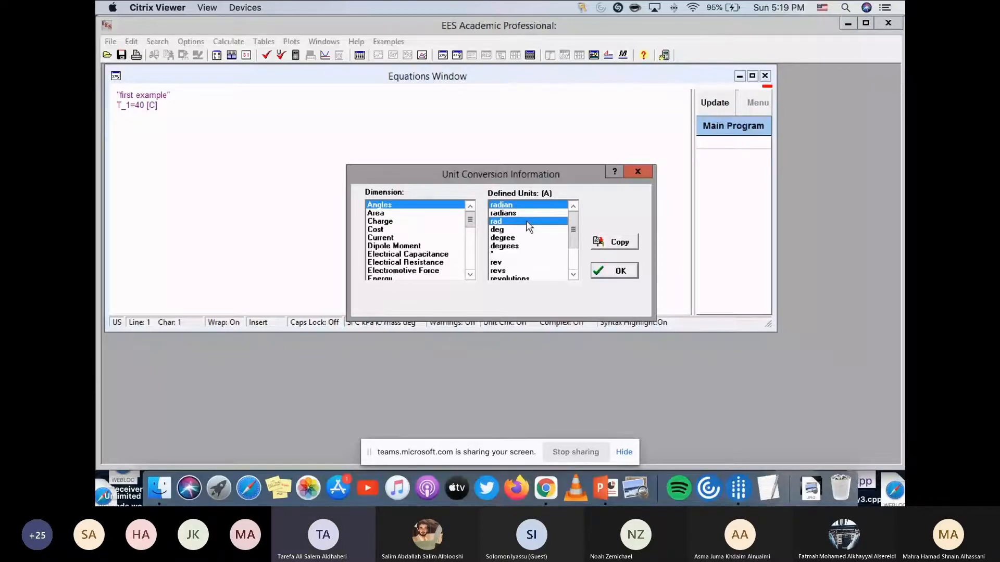
shift+click(529, 213)
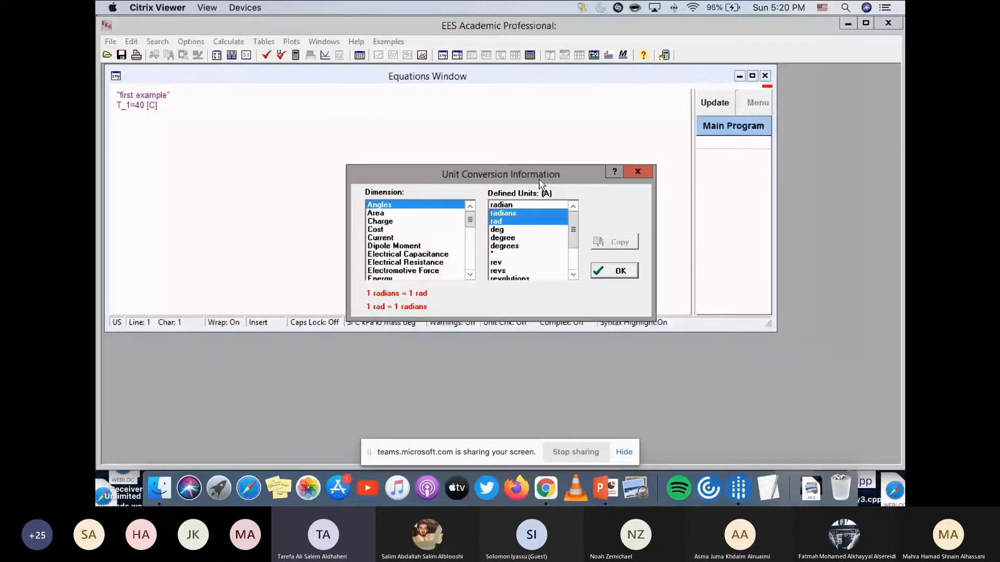
click(500, 231)
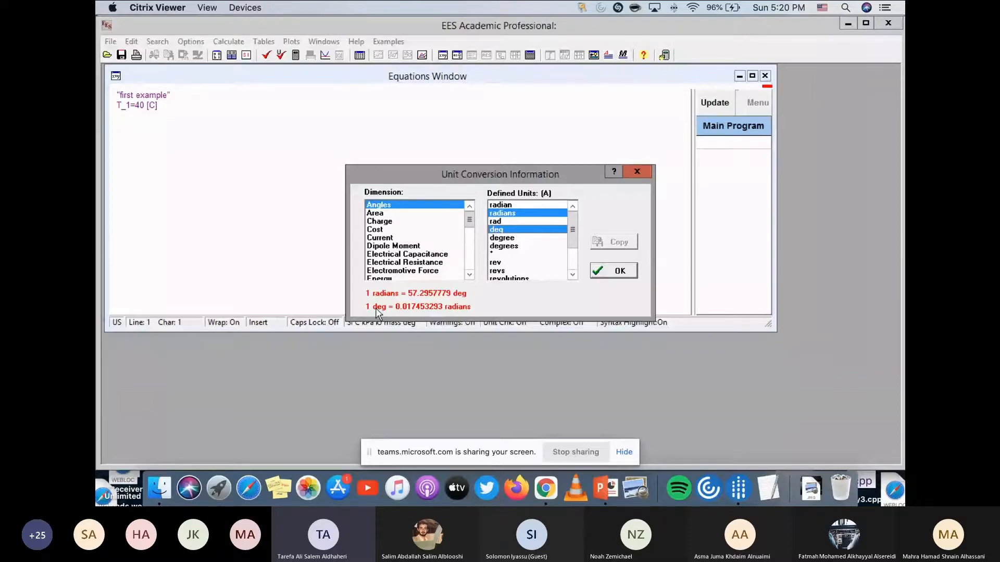
View the defined area units, browse the remaining dimensions, and close the unit conversion information.
click(402, 214)
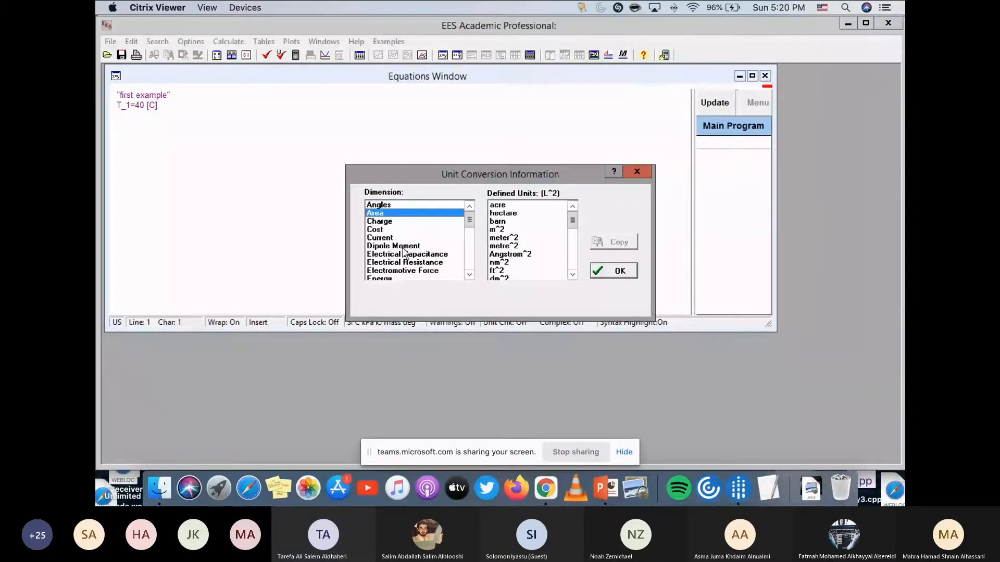
drag(469, 220, 469, 239)
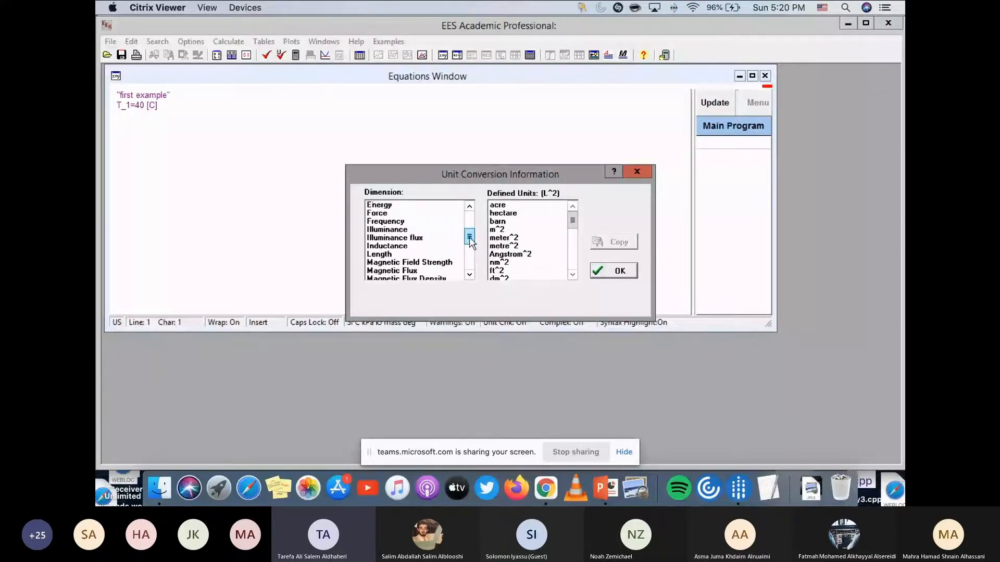
drag(470, 236, 469, 251)
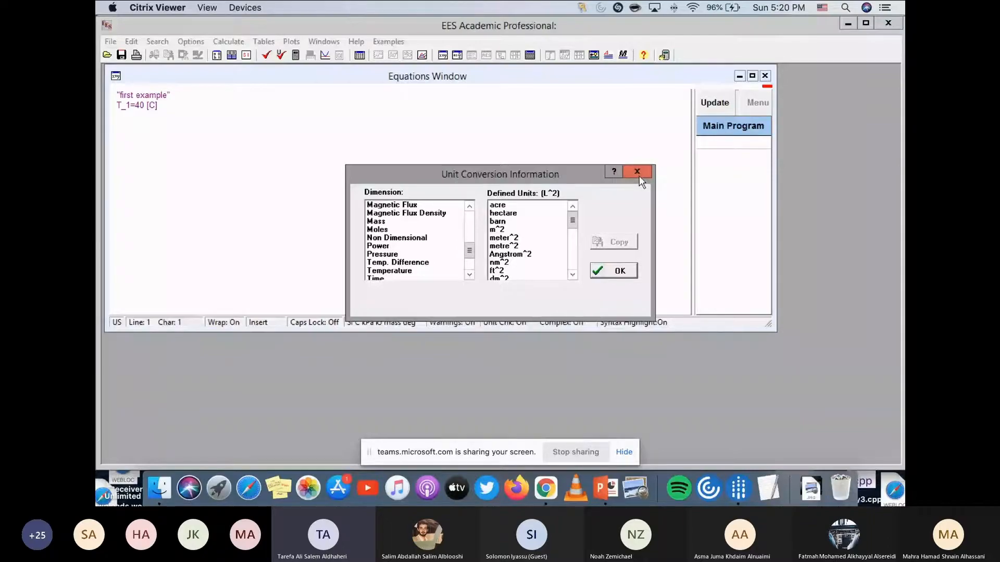
click(637, 172)
Review the list of built-in constants with their values and units through to the end, and close it.
click(197, 44)
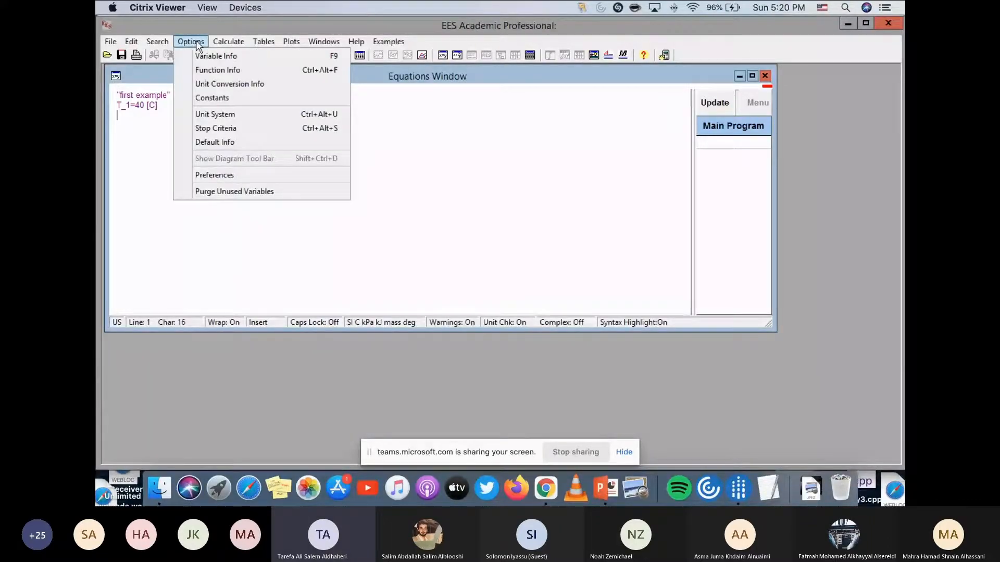
click(216, 98)
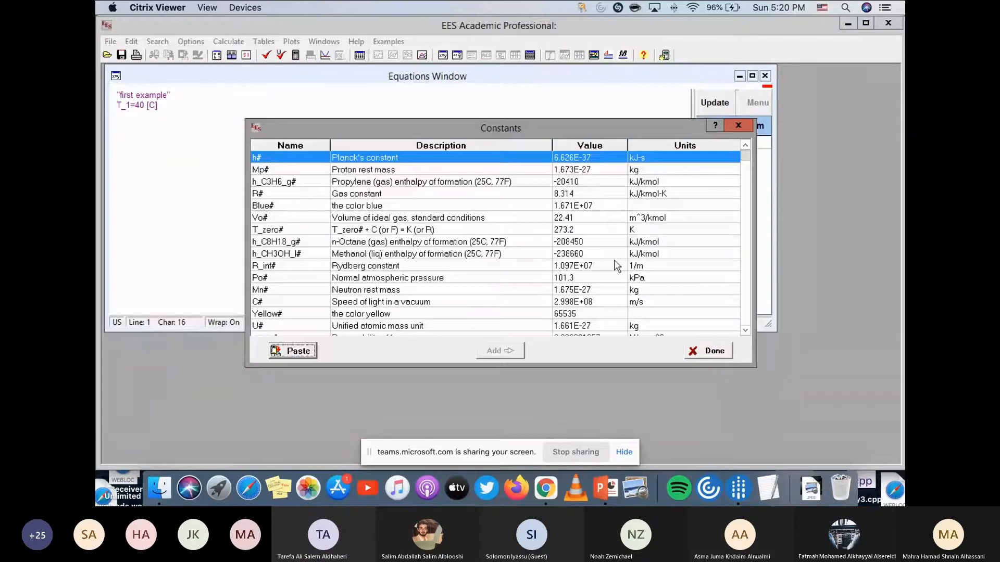
drag(745, 156, 746, 190)
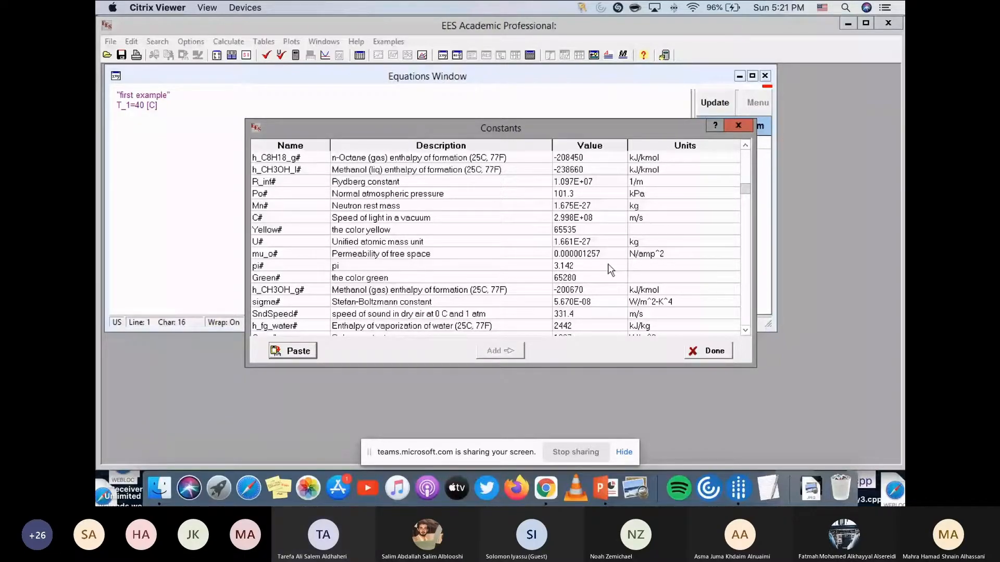
scroll(747, 215, down, 1)
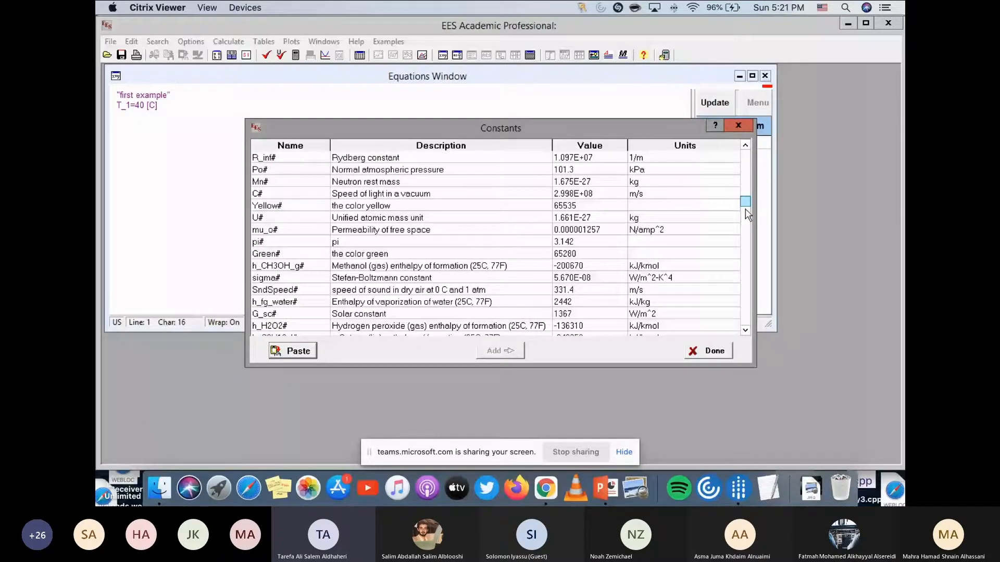
drag(746, 211, 745, 315)
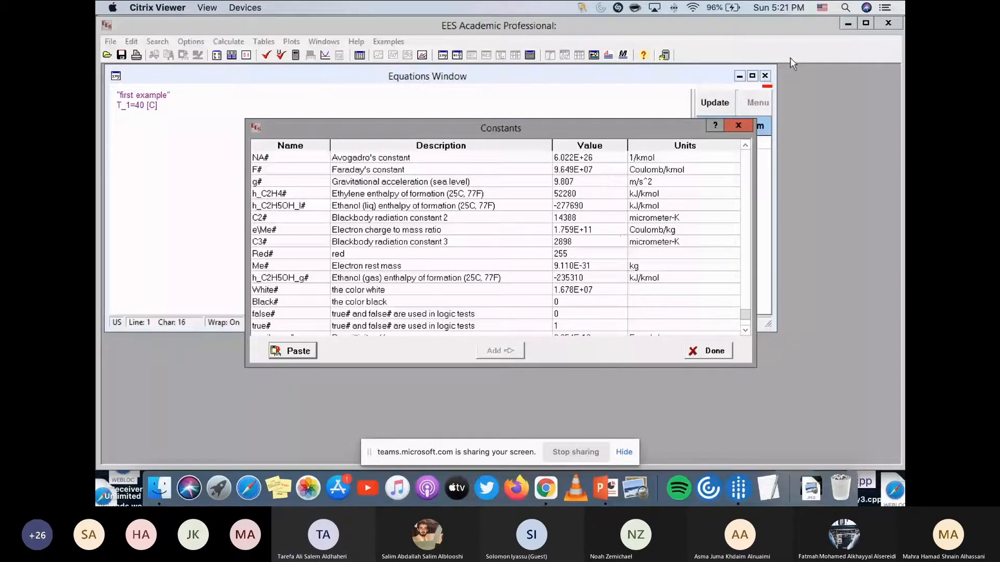
key(Escape)
Add the qualities x_1=1 and x_2=0 on one line below the temperature, separated by a semicolon.
click(200, 40)
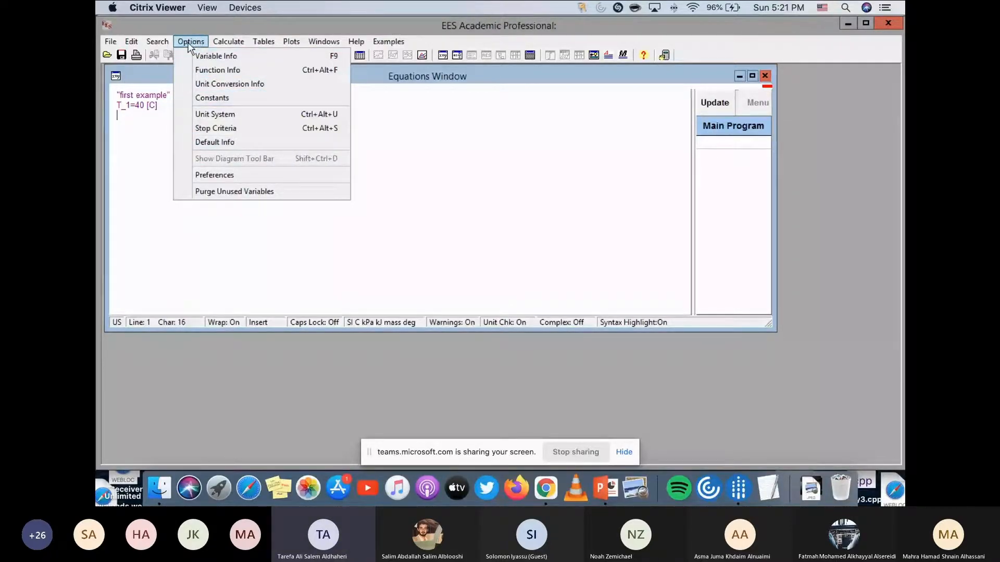
click(141, 116)
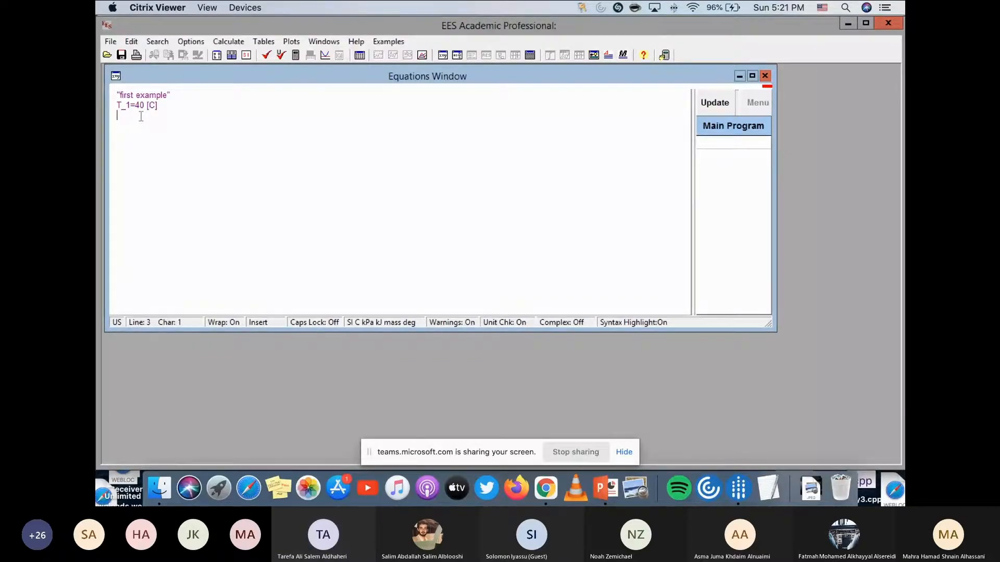
text(x)
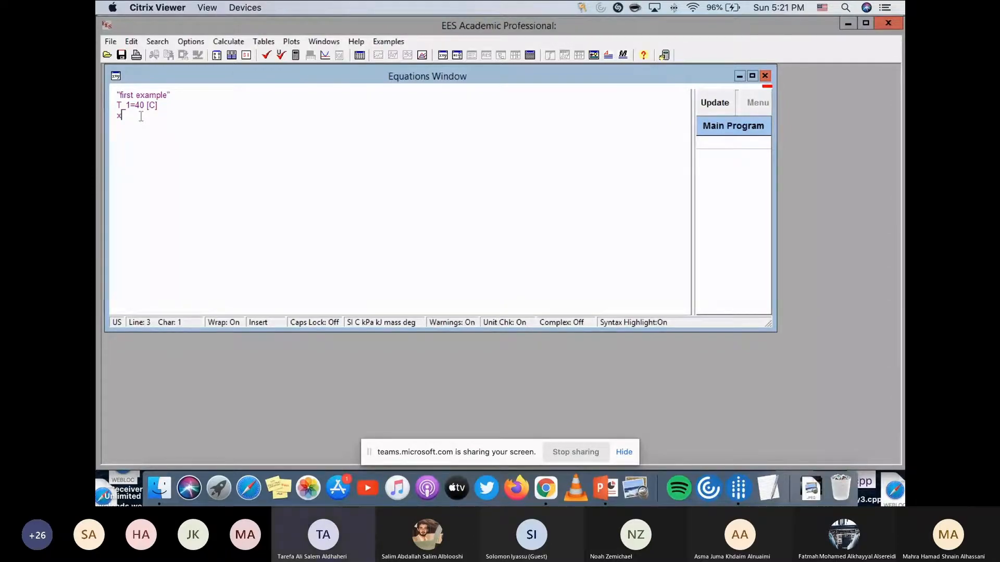
text(_1=)
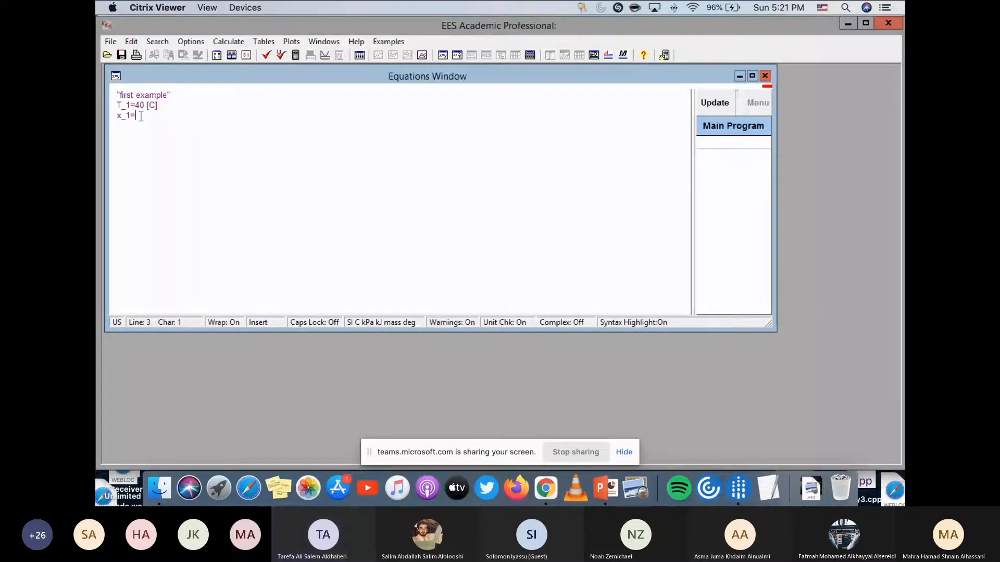
text(1)
click(175, 110)
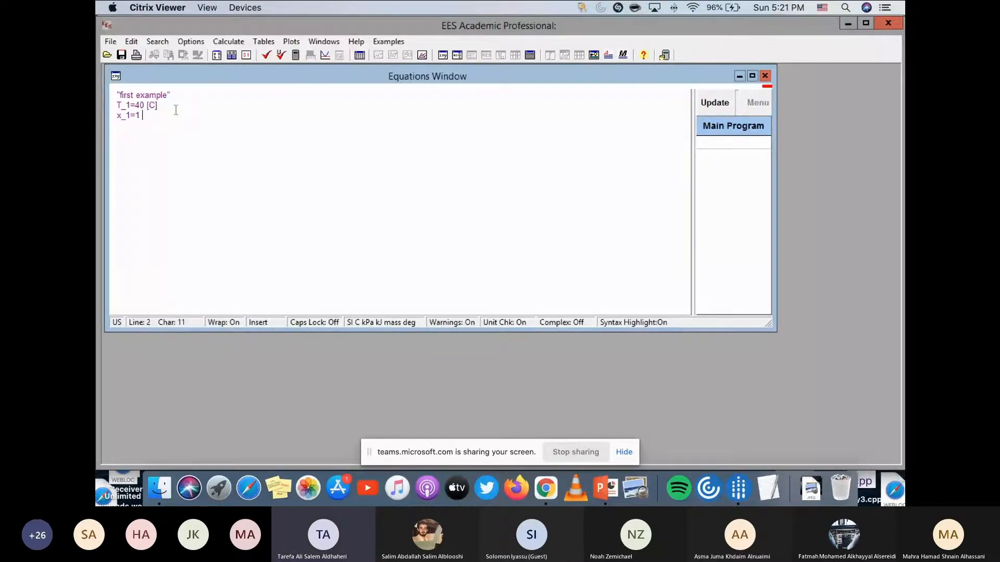
text(; x_2=0)
click(147, 115)
click(135, 117)
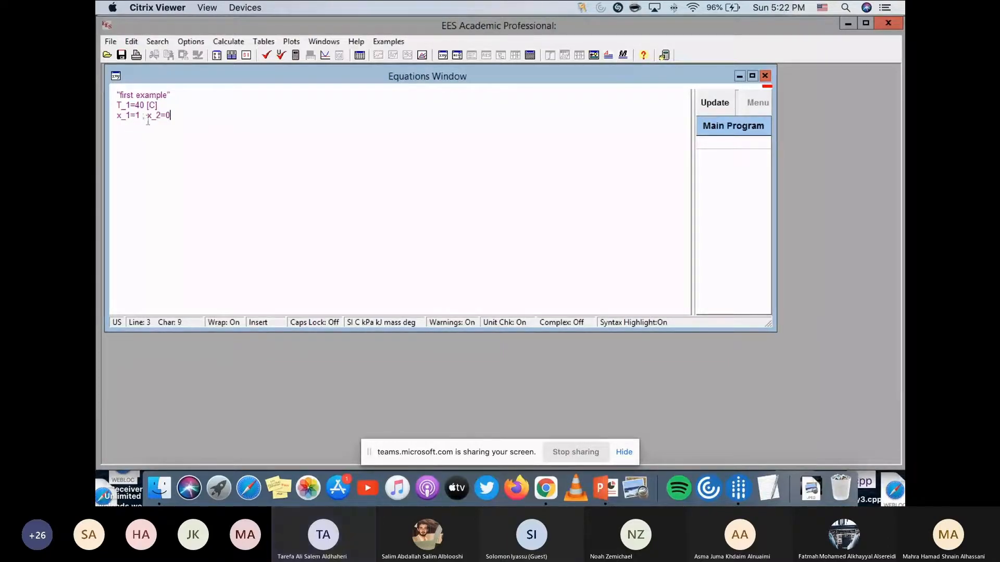
click(129, 117)
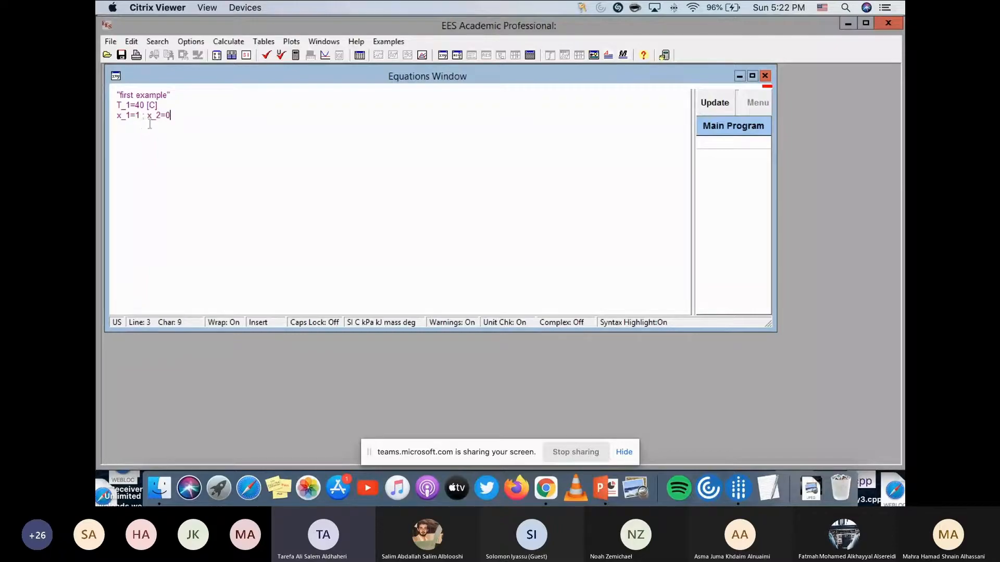
click(144, 116)
click(145, 116)
click(183, 117)
key(Return)
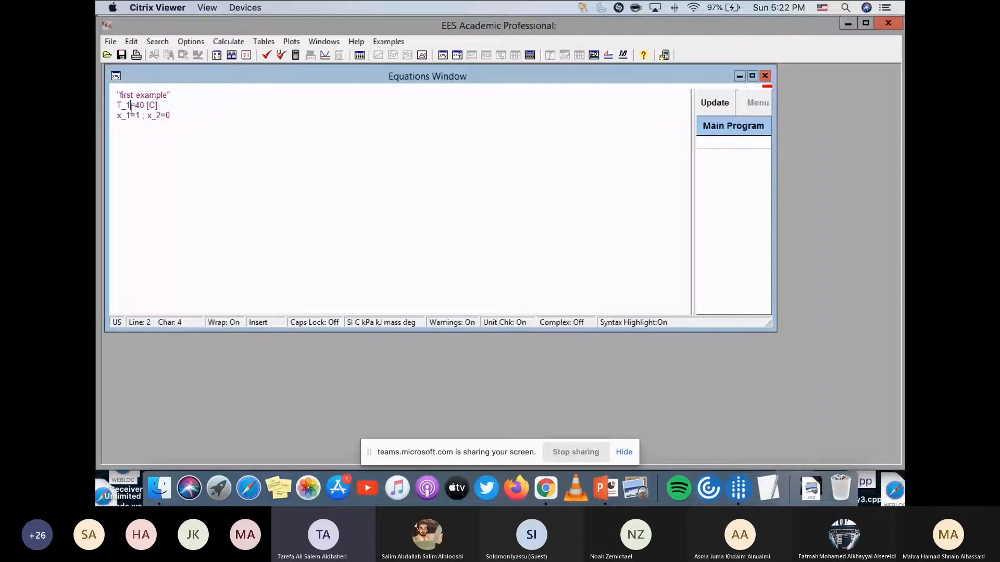
Rewrite the temperature variable T_1 in array notation as T[1].
click(130, 105)
key(BackSpace)
key(BackSpace)
text([1])
Rewrite the quality variables in array notation as x[1] and x[2], and start a new line below them.
click(131, 117)
key(BackSpace)
key(BackSpace)
text([1])
click(161, 117)
key(BackSpace)
key(BackSpace)
text([2])
click(188, 118)
key(Return)
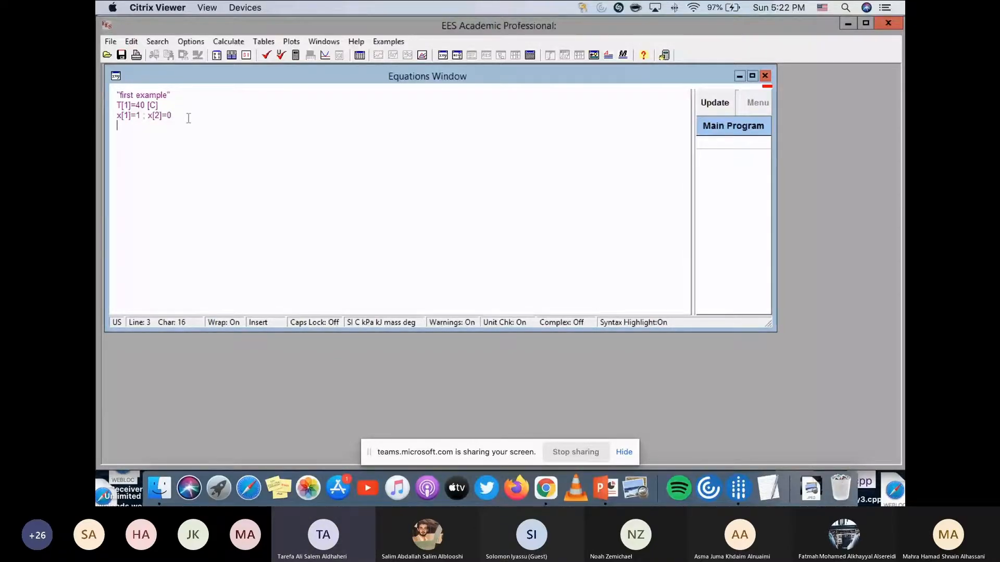
Add the constant-pressure equation P[1]=P[2] and leave blank lines below it.
text(P[1]=P[2])
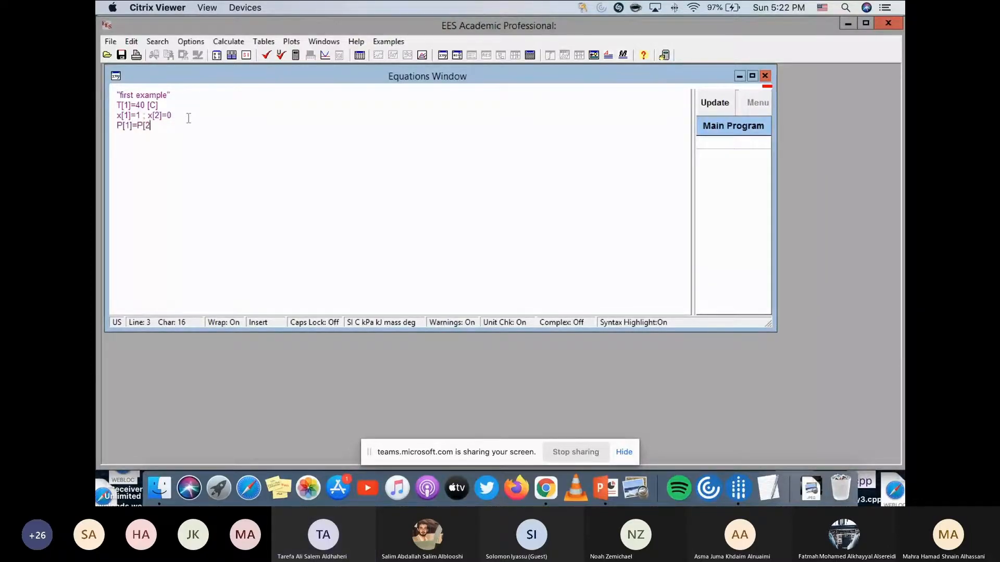
key(Return)
key(Return)
key(Return)
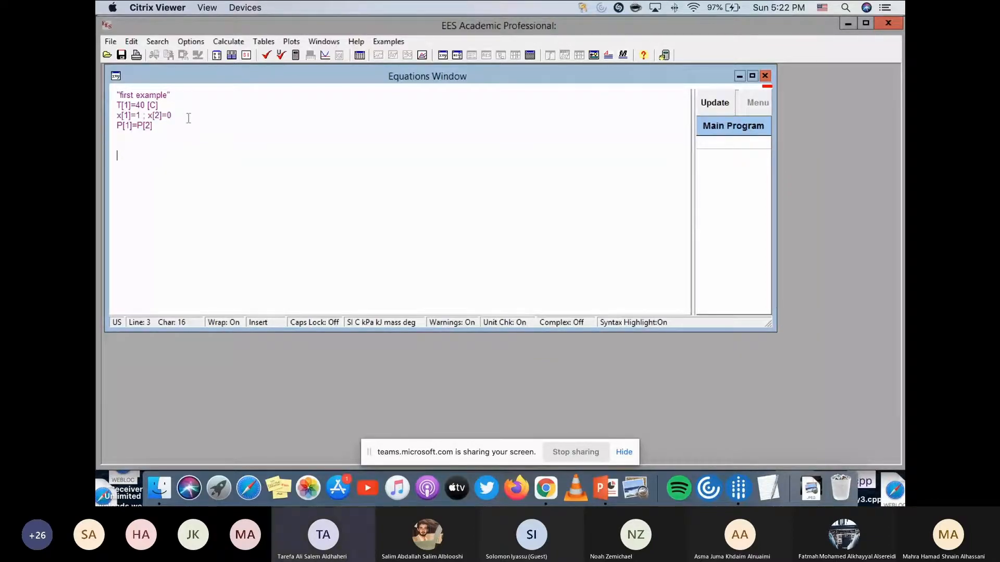
Enter the work equation w=P[1]*(v[2]-V[1]) and, on the line below it, the heat equation q=h[2]-h[1].
text(w=P[1]*(v[2]-V[1]))
key(Return)
text(q)
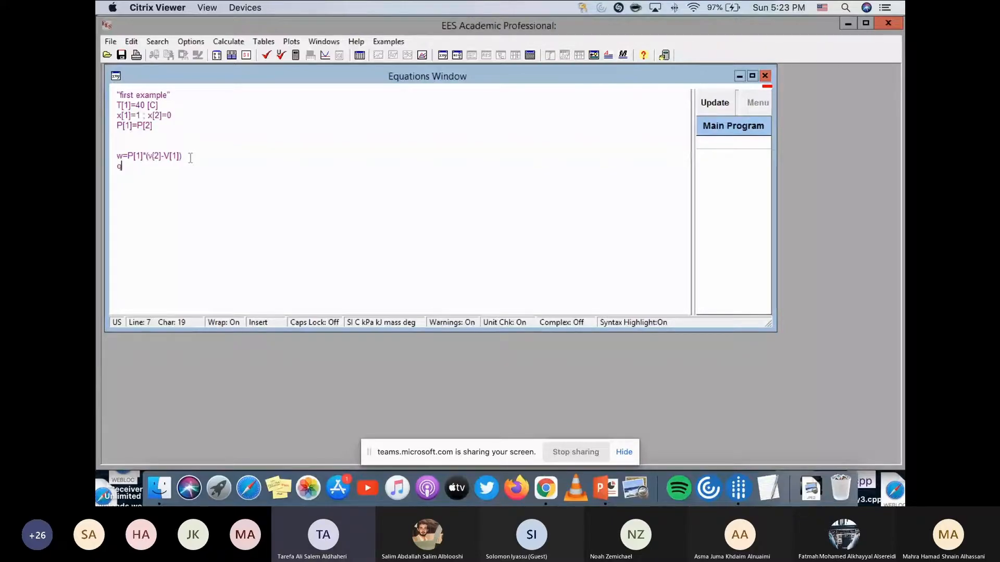
text(=h)
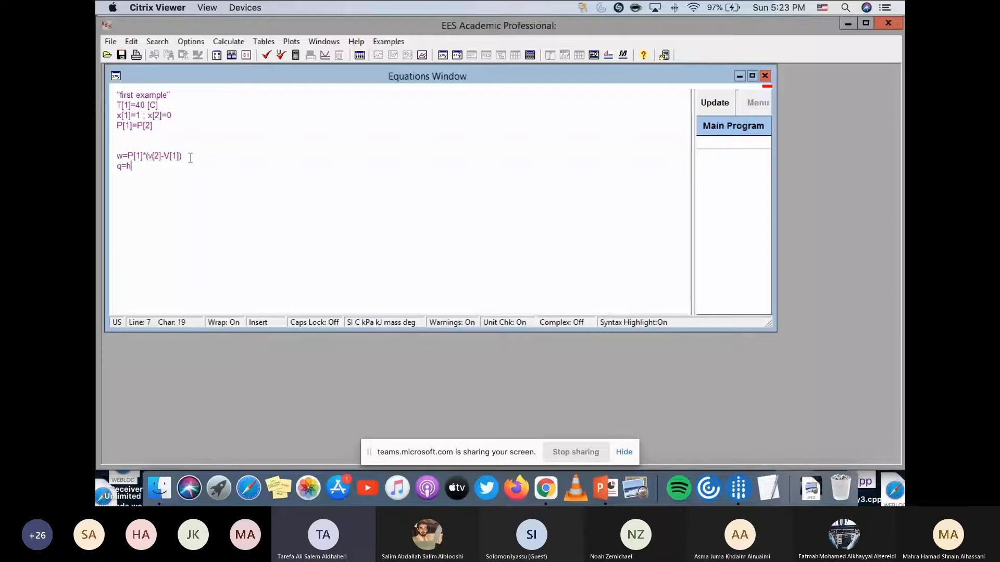
text([2])
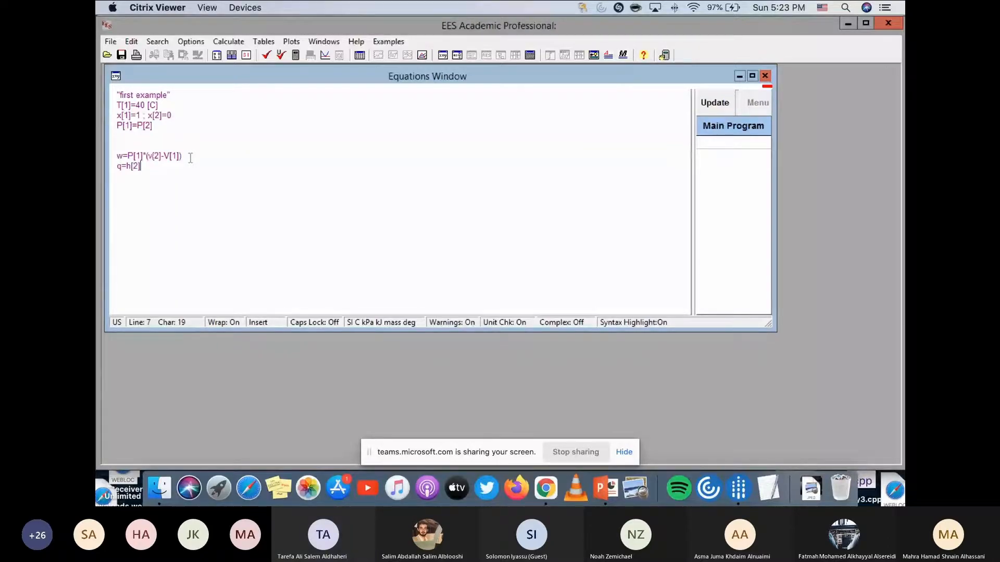
text(-)
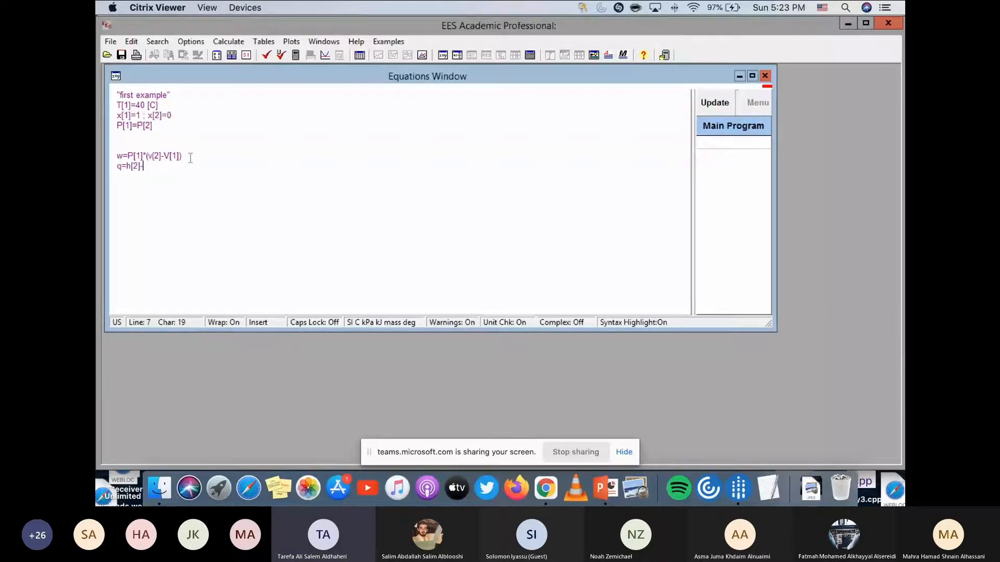
text(h[1])
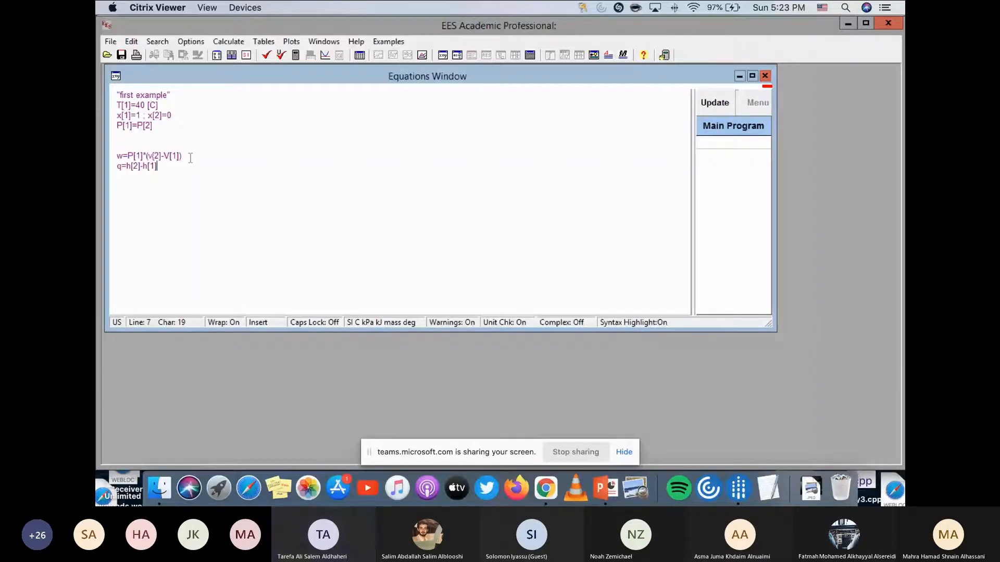
key(Return)
key(Return)
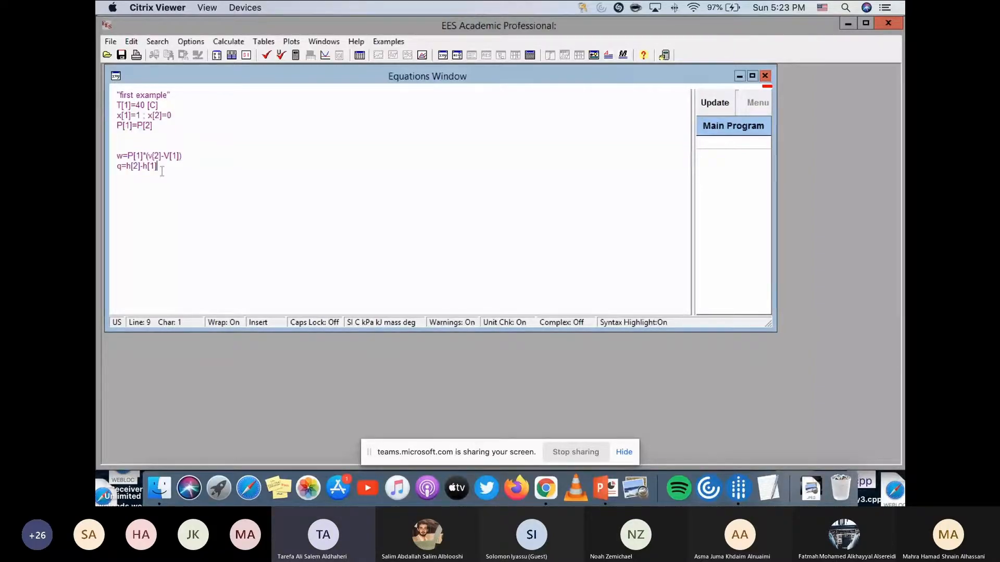
Insert a new line below P[1]=P[2] and open the function information dialog.
click(168, 131)
key(Return)
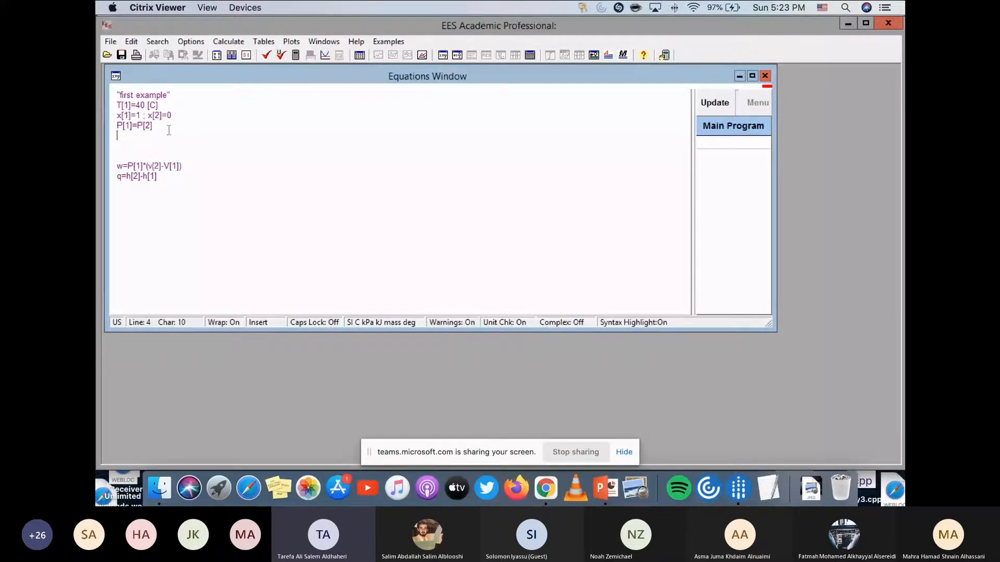
click(174, 104)
click(178, 95)
click(190, 42)
click(200, 73)
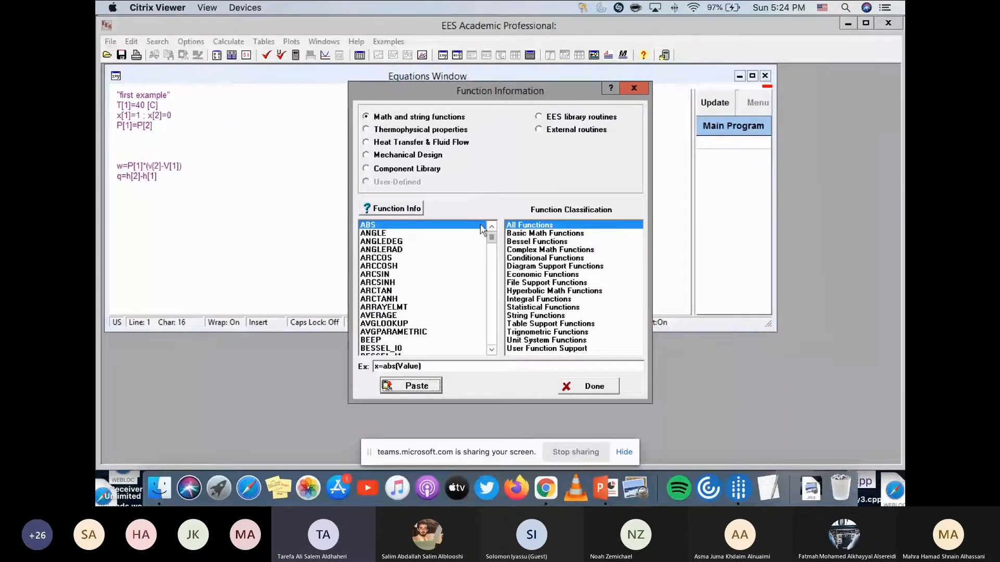
Browse the math and string functions, the thermophysical properties and the Heat Transfer & Fluid Flow category.
click(491, 255)
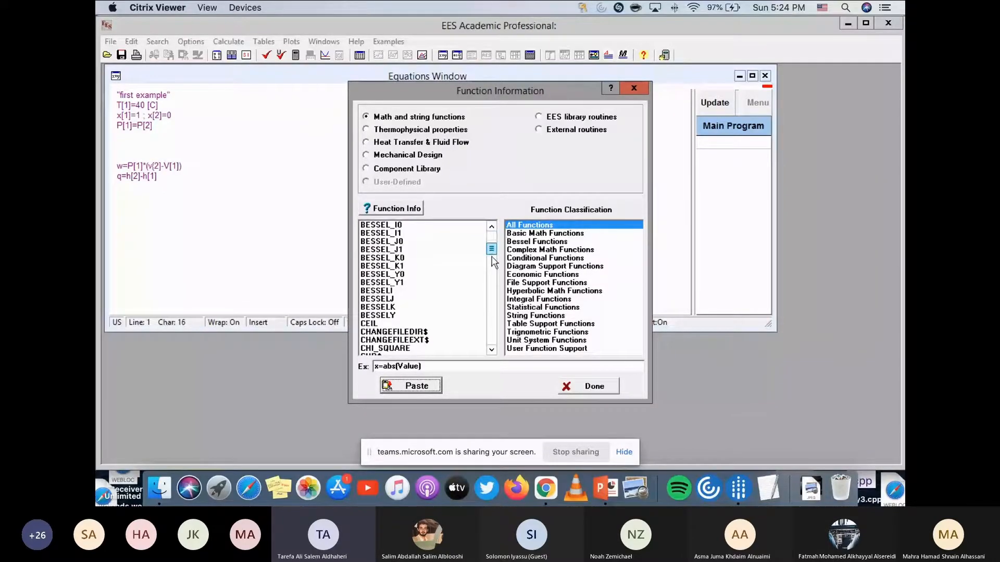
click(492, 264)
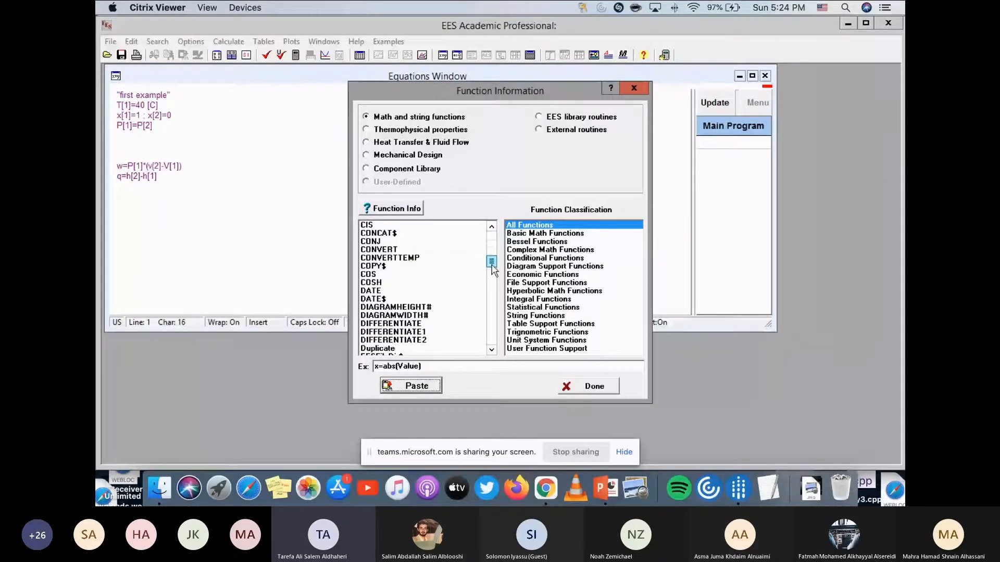
drag(492, 266, 501, 229)
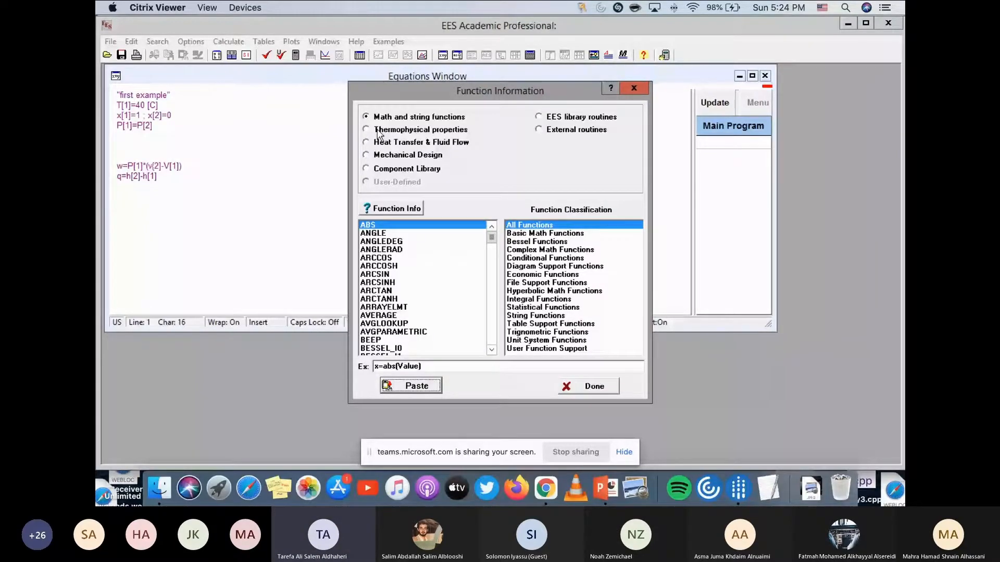
click(379, 134)
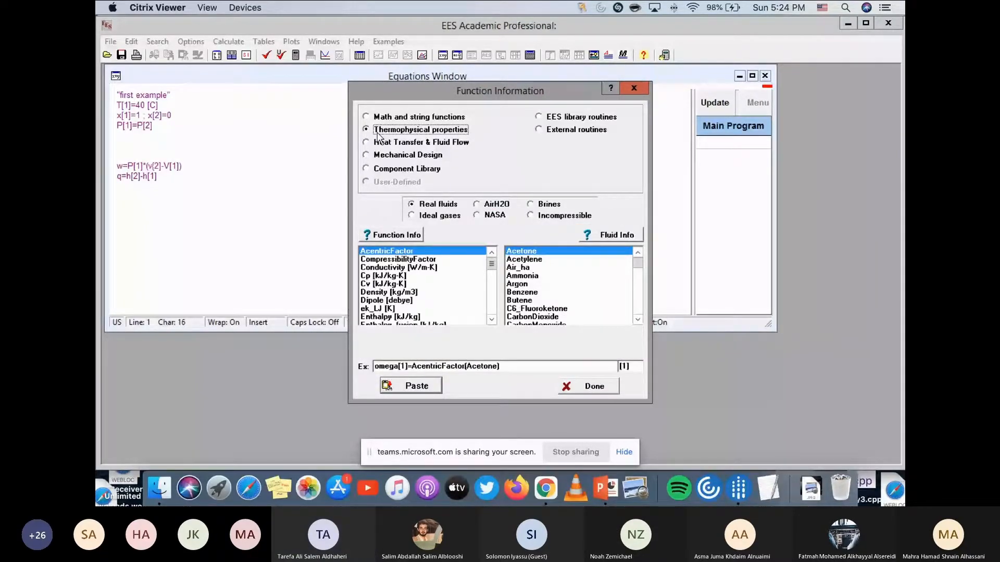
click(388, 143)
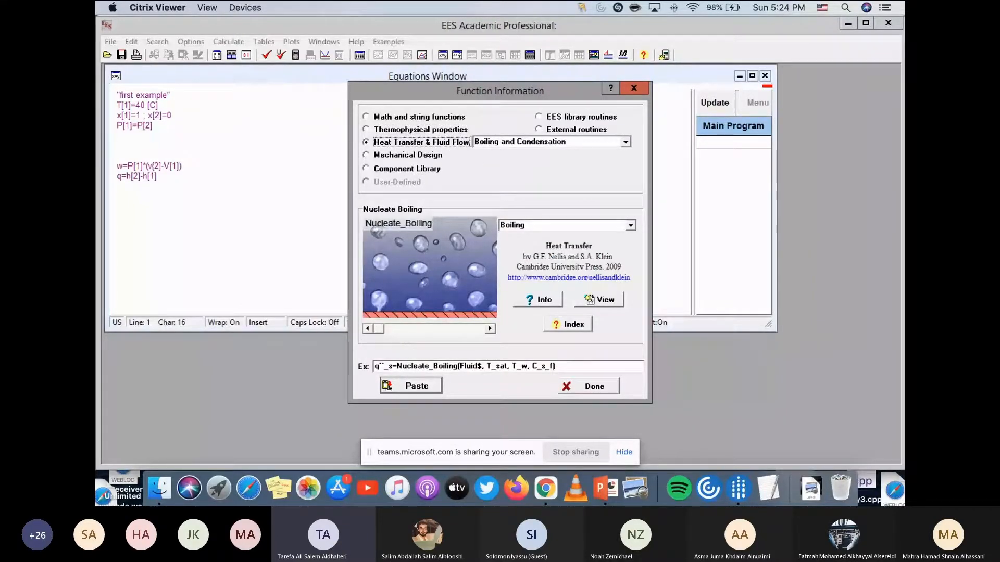
Choose the Volume [m3/kg] function from the thermophysical properties of real fluids.
click(411, 130)
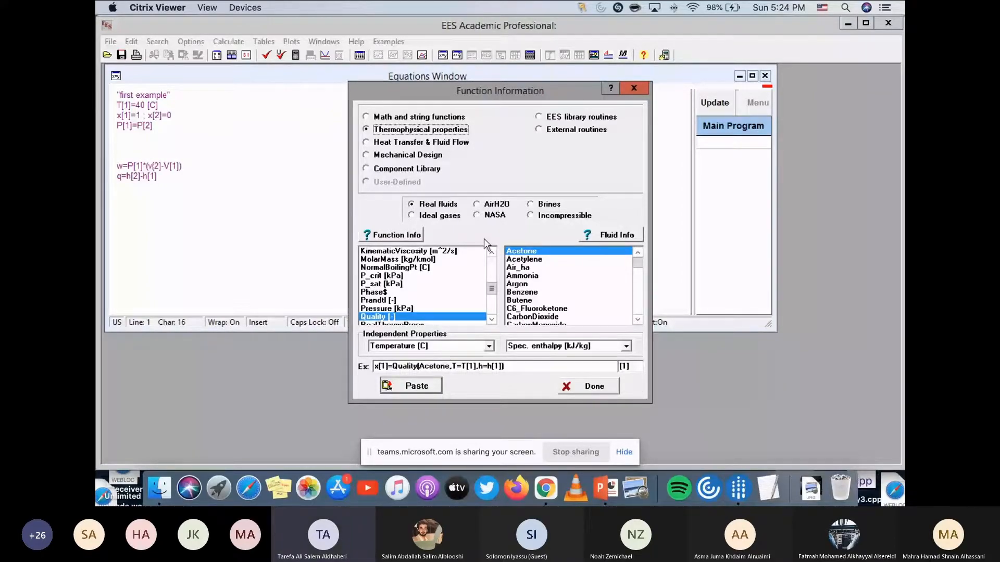
scroll(417, 260, up, 6)
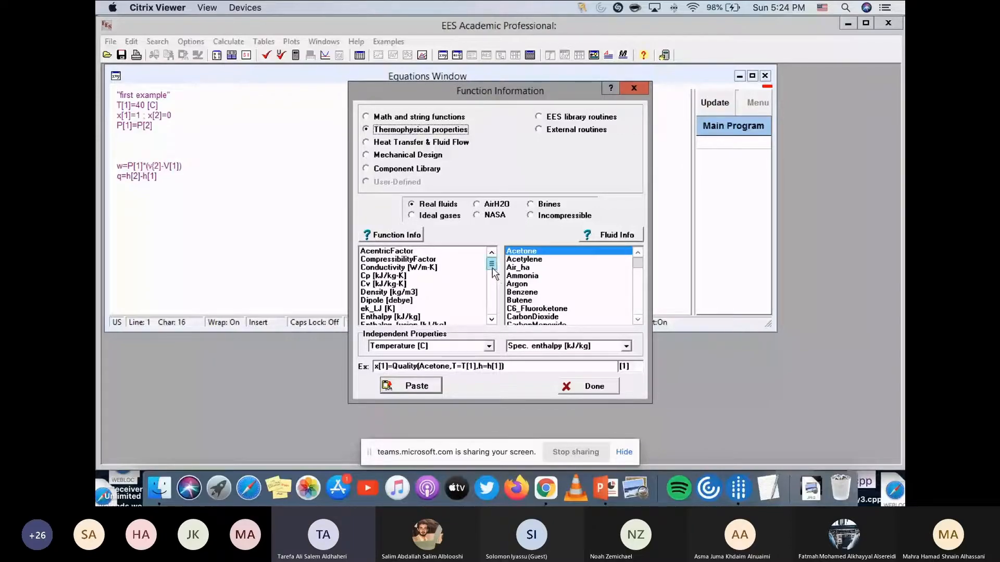
drag(491, 266, 495, 308)
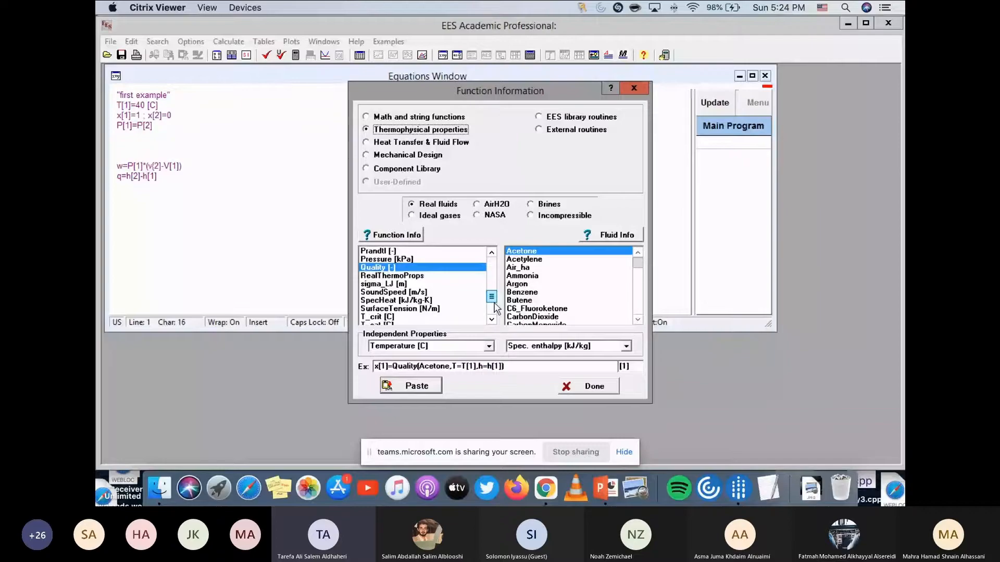
click(496, 308)
click(403, 316)
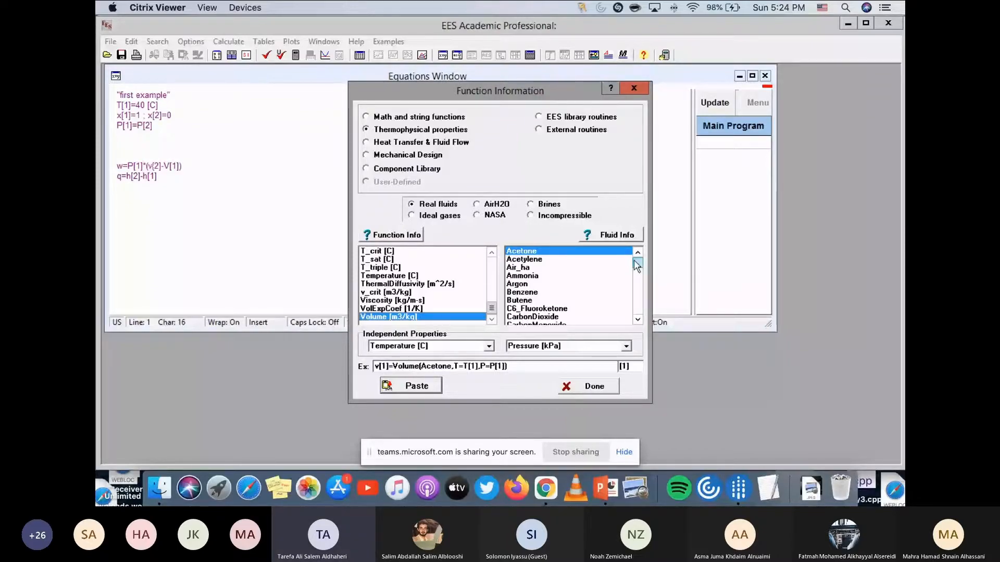
Set the fluid of the Volume function to R134a and its second independent property to Quality.
drag(637, 263, 640, 298)
click(533, 292)
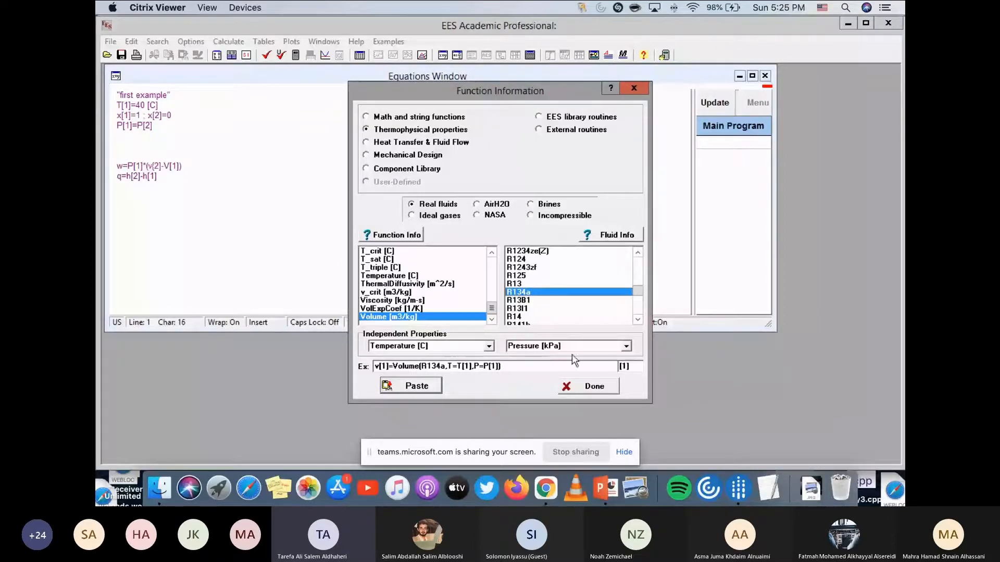
click(616, 347)
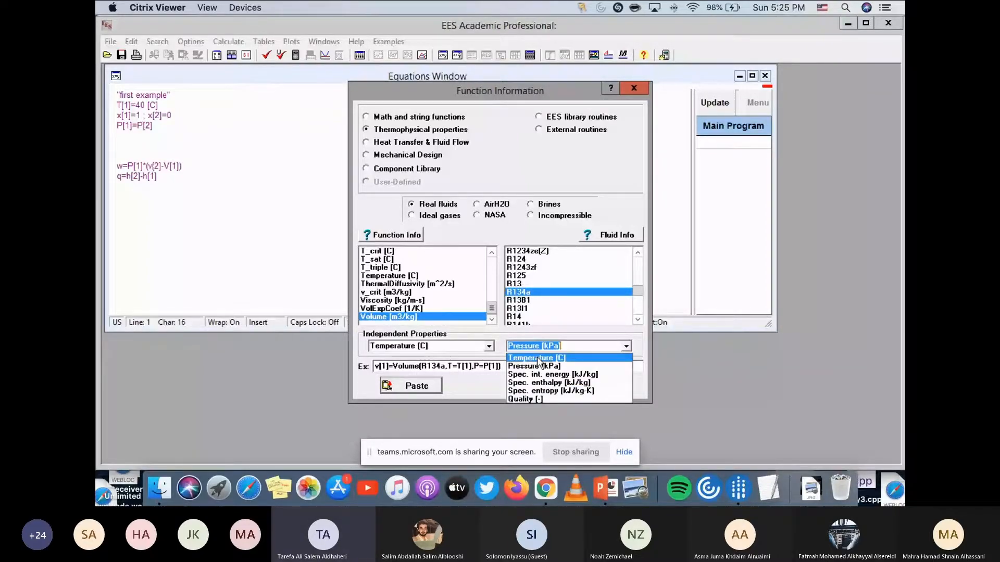
click(569, 399)
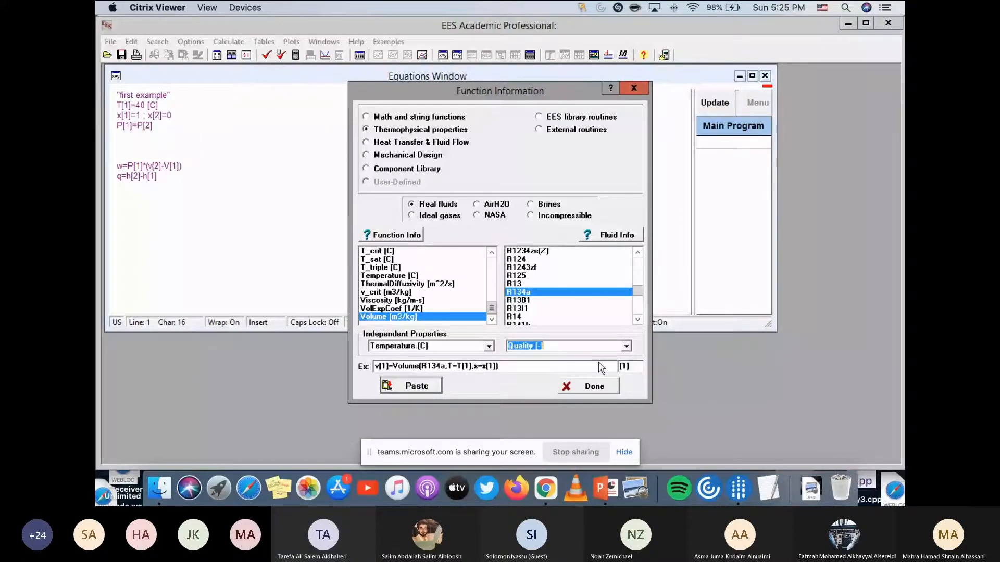
Try an underscore in place of the array index in the Volume function, and re-enter the index as [1].
click(636, 366)
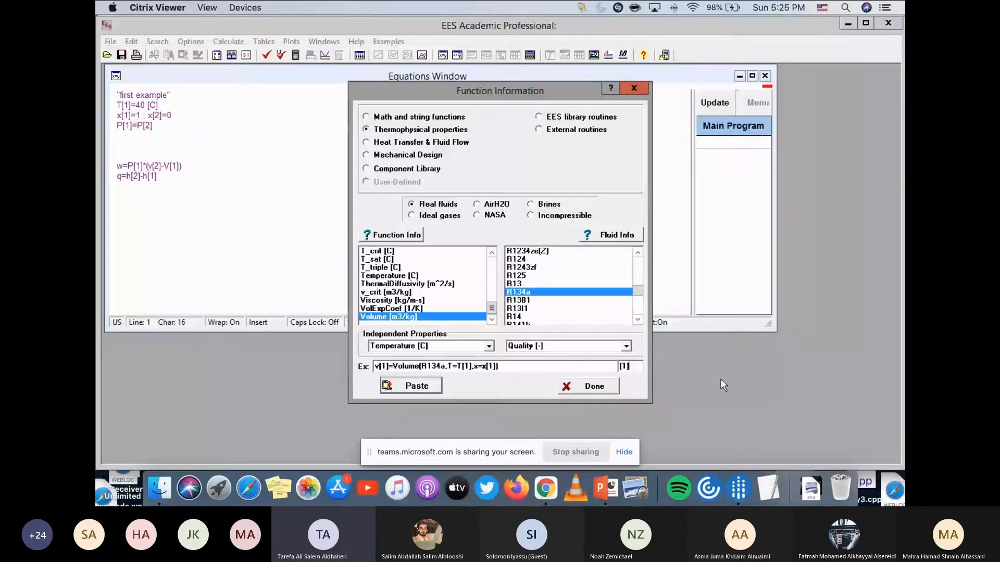
key(BackSpace)
key(BackSpace)
key(BackSpace)
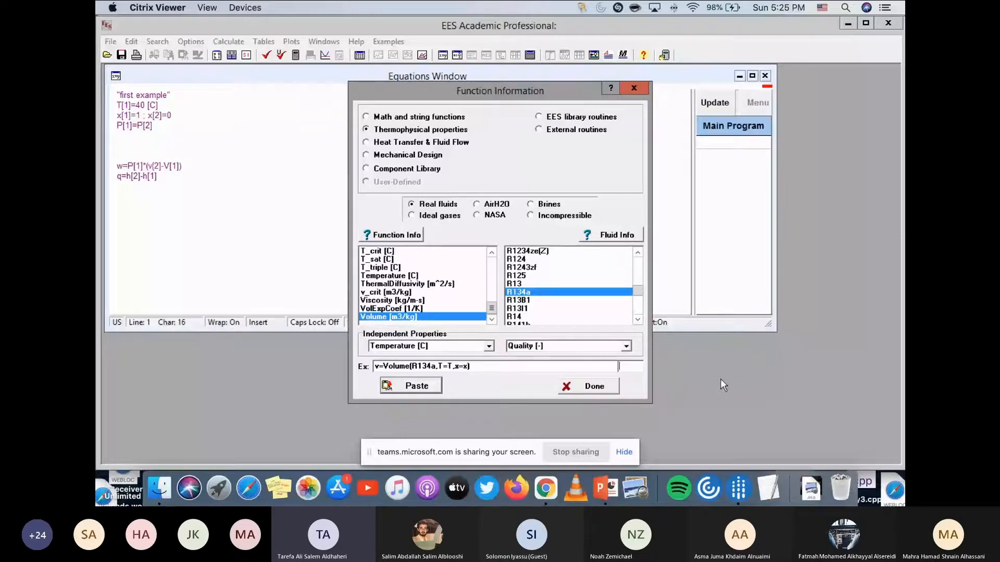
text(_)
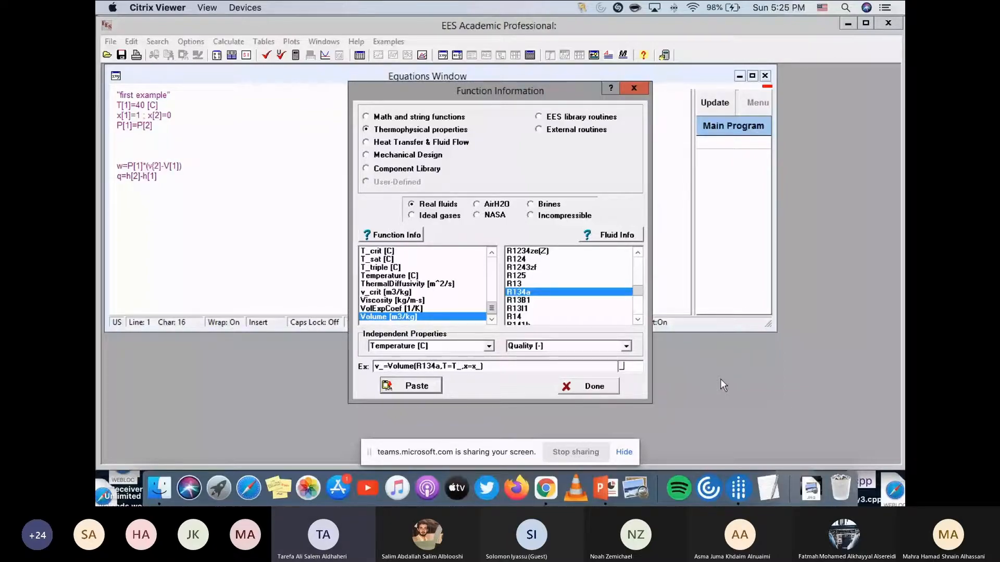
key(BackSpace)
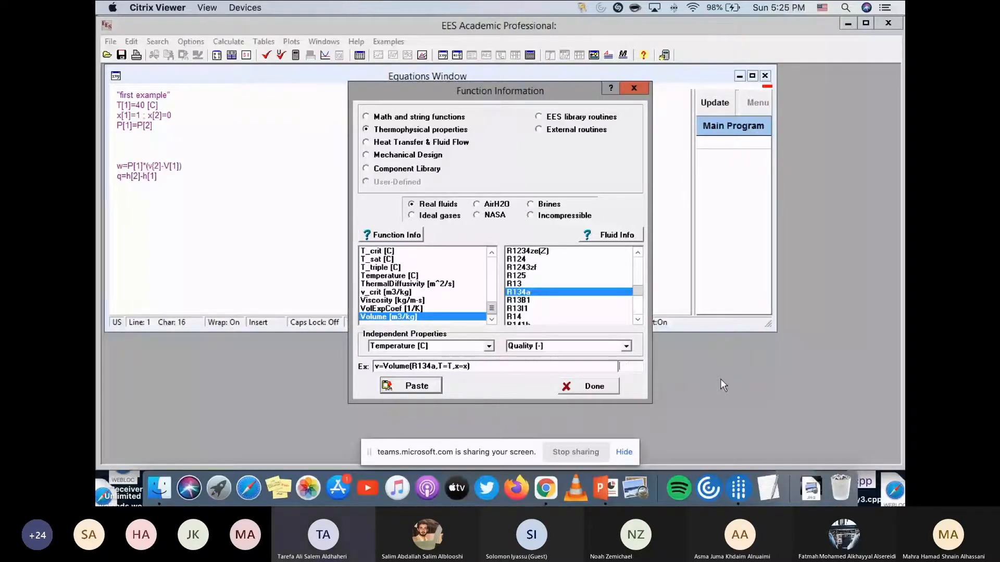
text([)
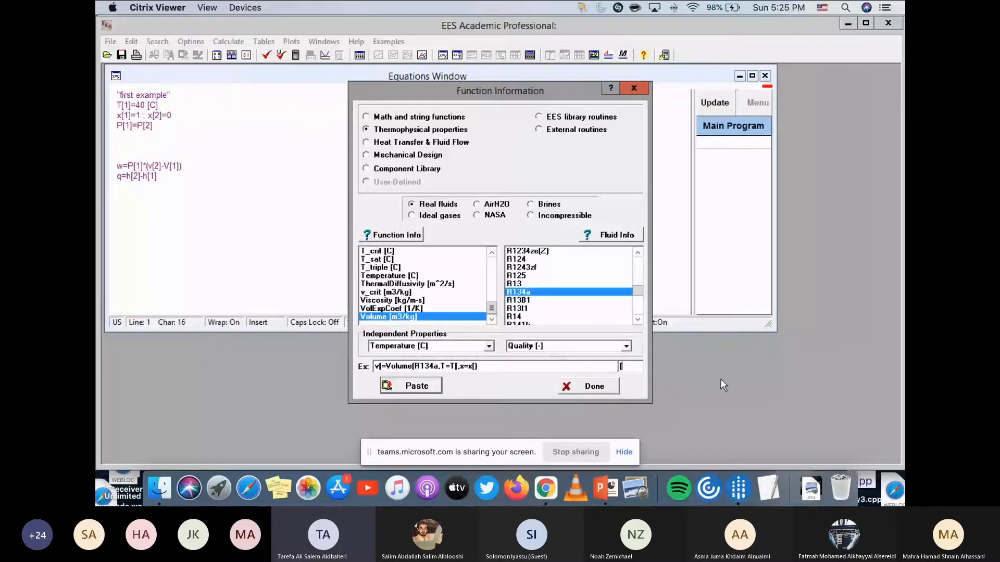
text(1])
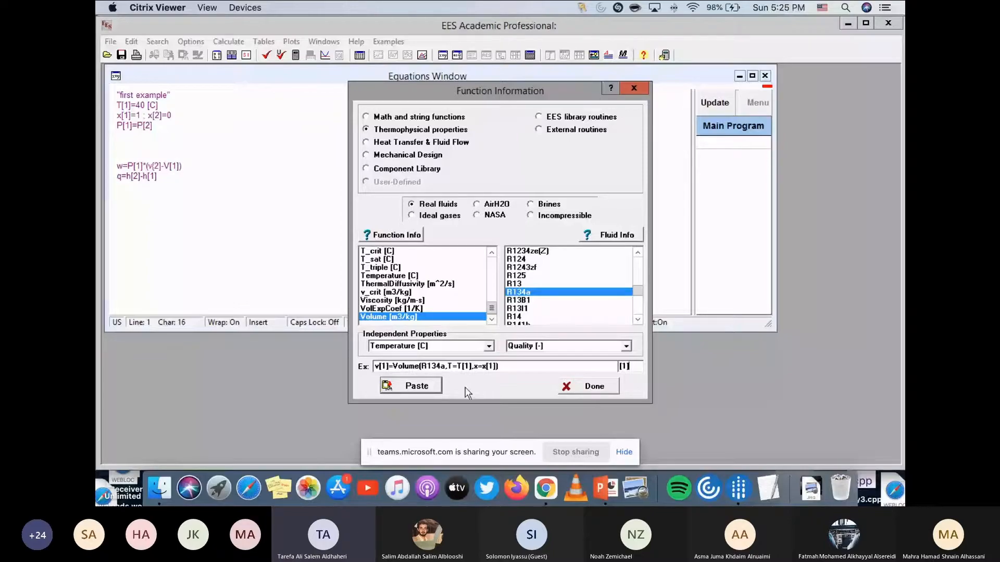
Paste v[1]=Volume(R134a,T=T[1],x=x[1]) into the equations below P[1]=P[2] and start a new line below it.
click(417, 386)
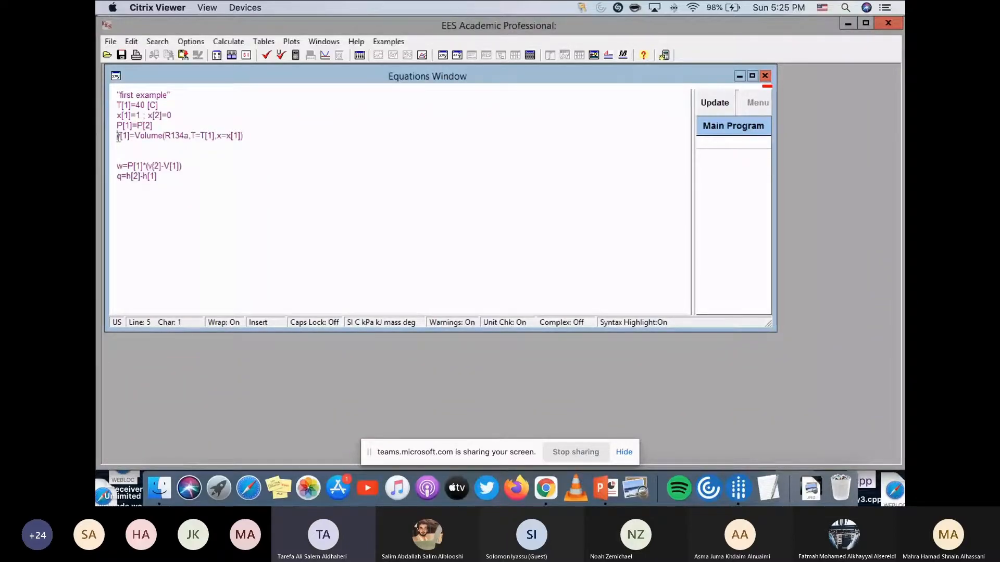
drag(118, 137, 155, 138)
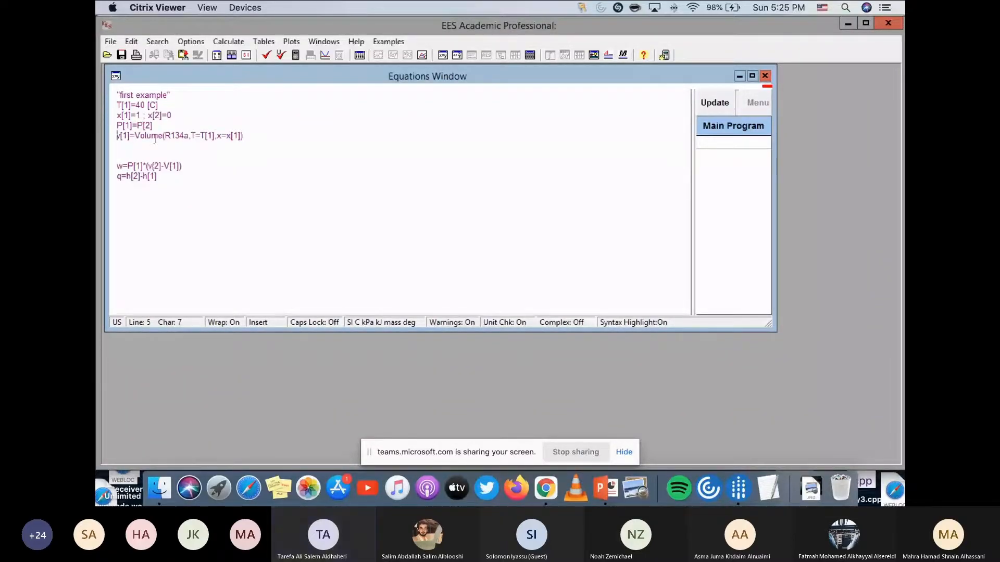
click(251, 135)
key(Return)
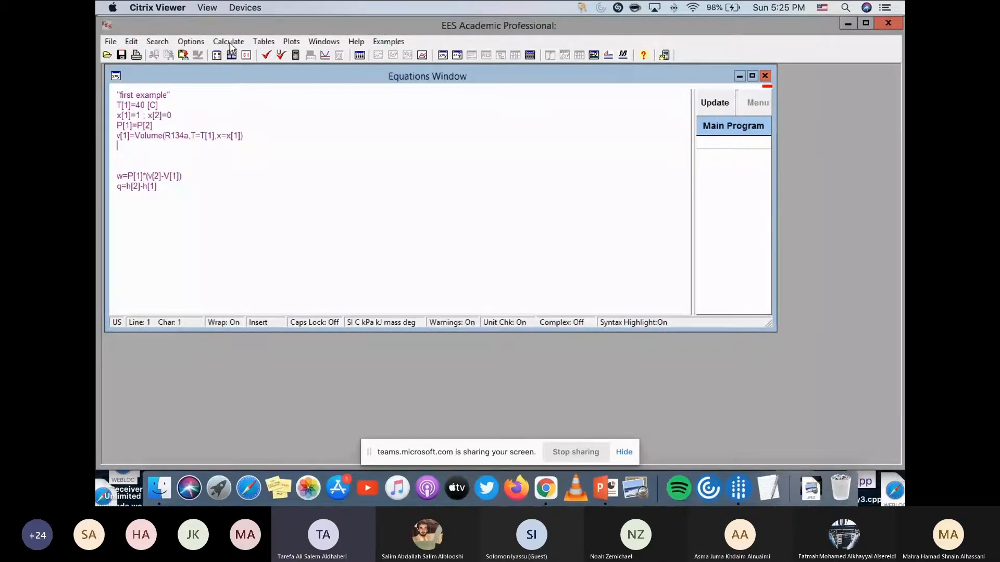
click(198, 43)
click(217, 73)
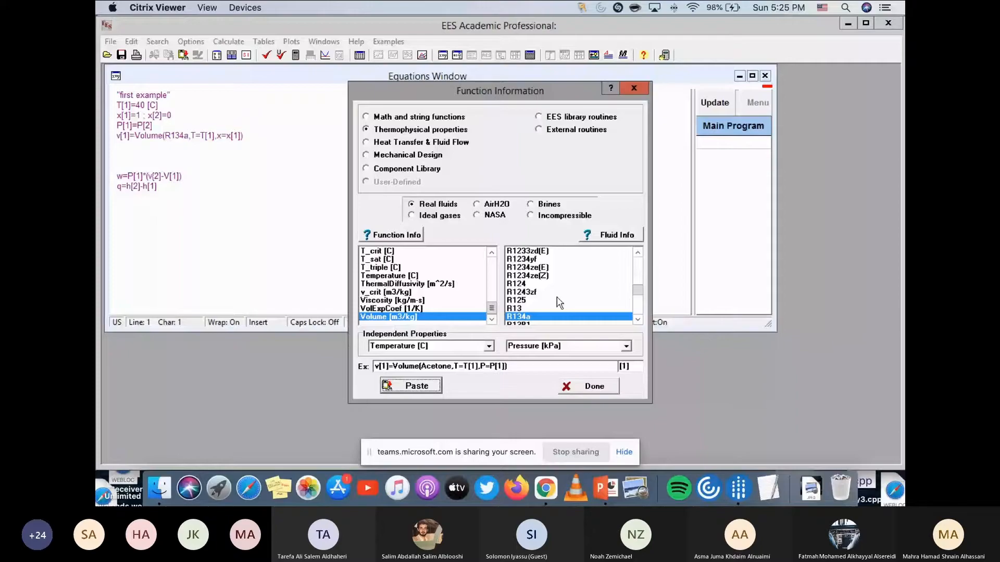
click(490, 347)
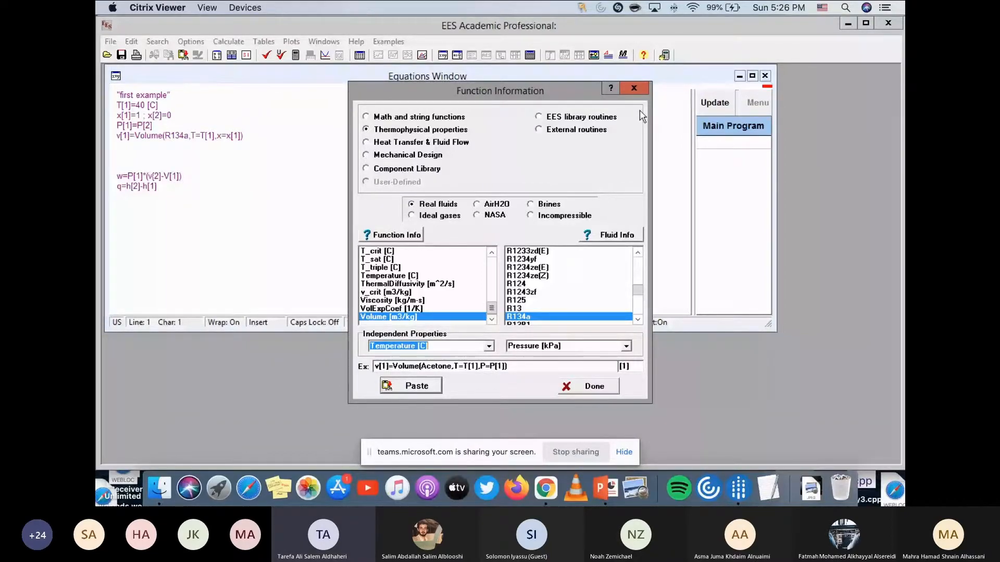
click(634, 89)
click(163, 128)
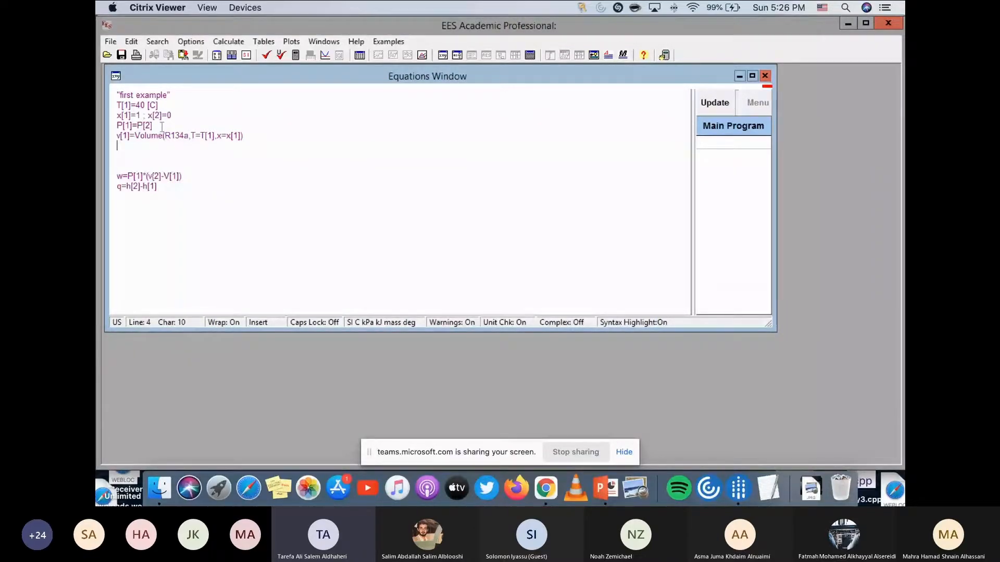
click(155, 137)
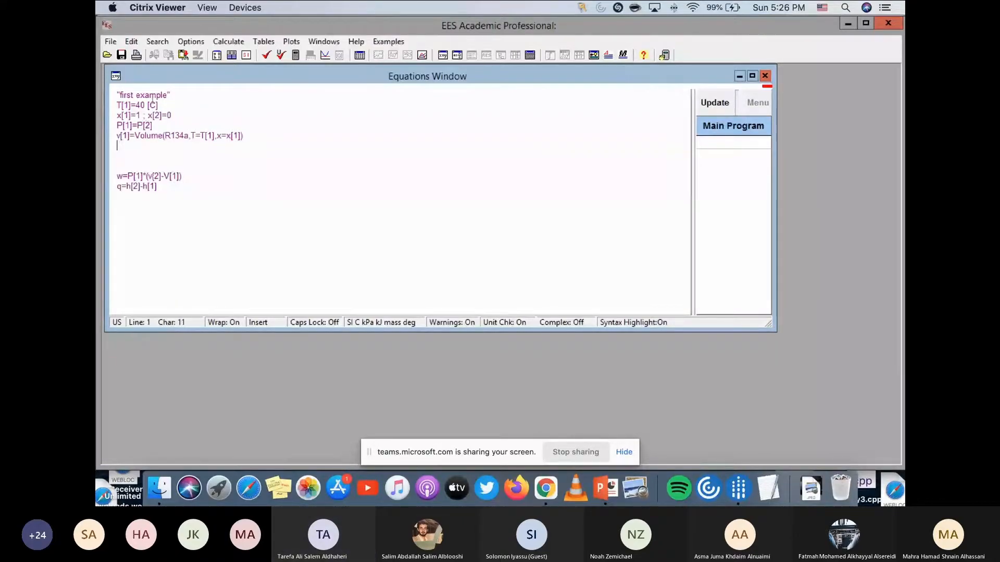
Choose the Pressure [kPa] function for R134a with Temperature and Quality as its independent properties.
click(191, 41)
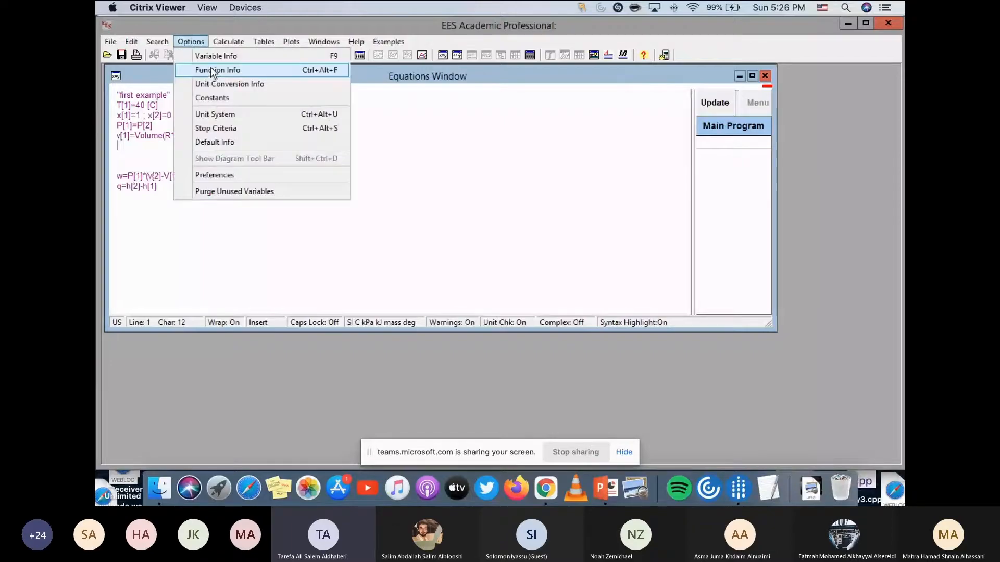
click(210, 69)
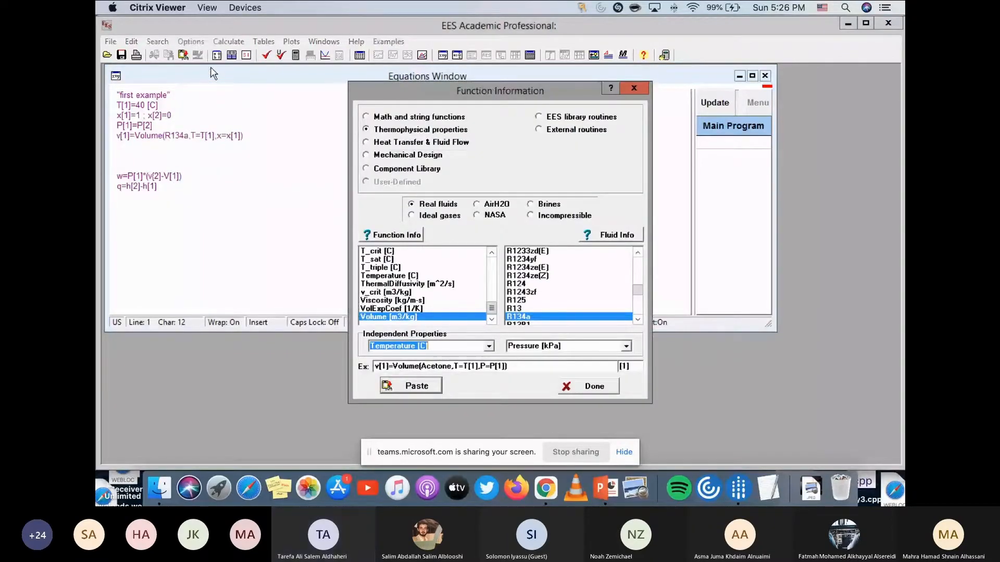
drag(485, 307, 487, 287)
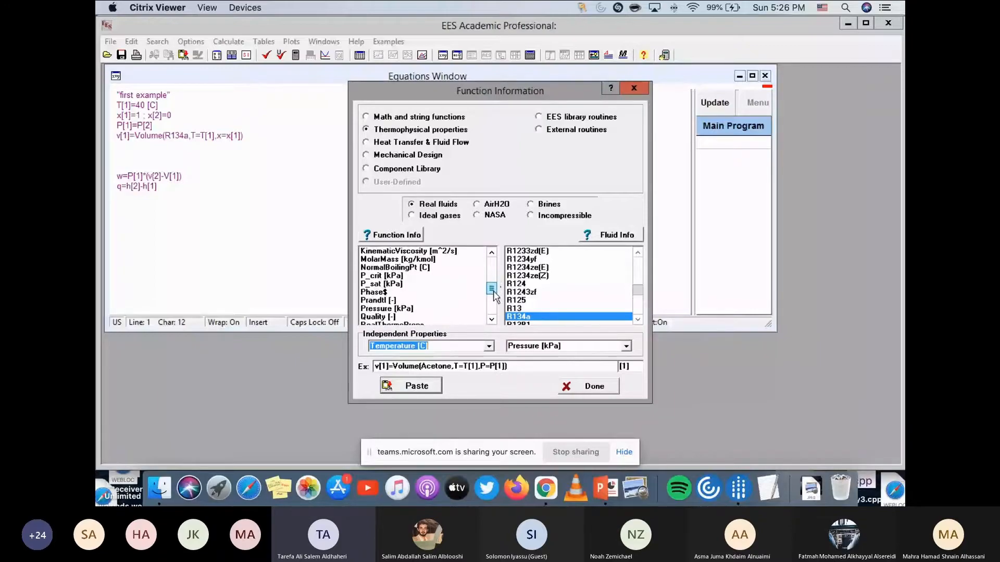
click(406, 311)
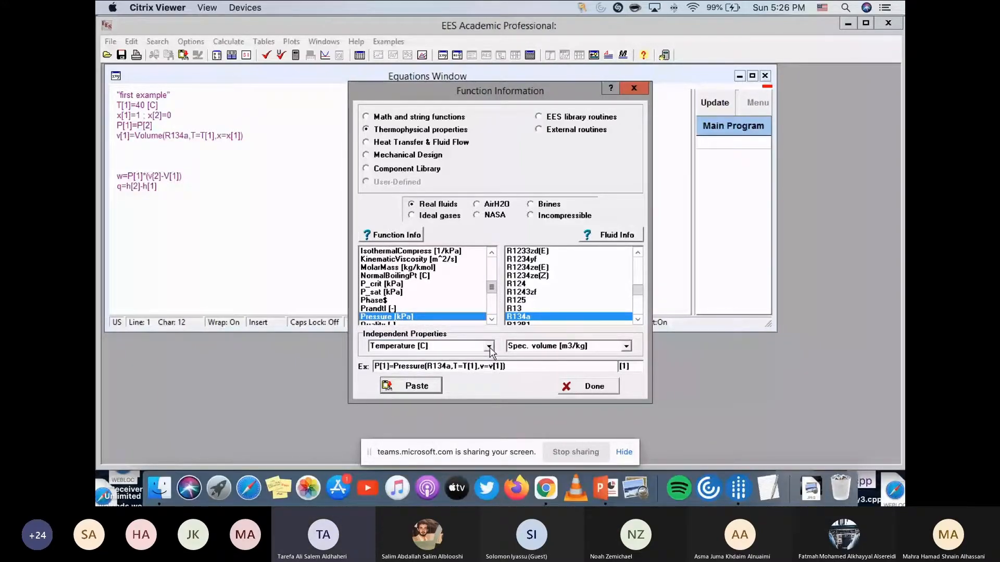
click(625, 346)
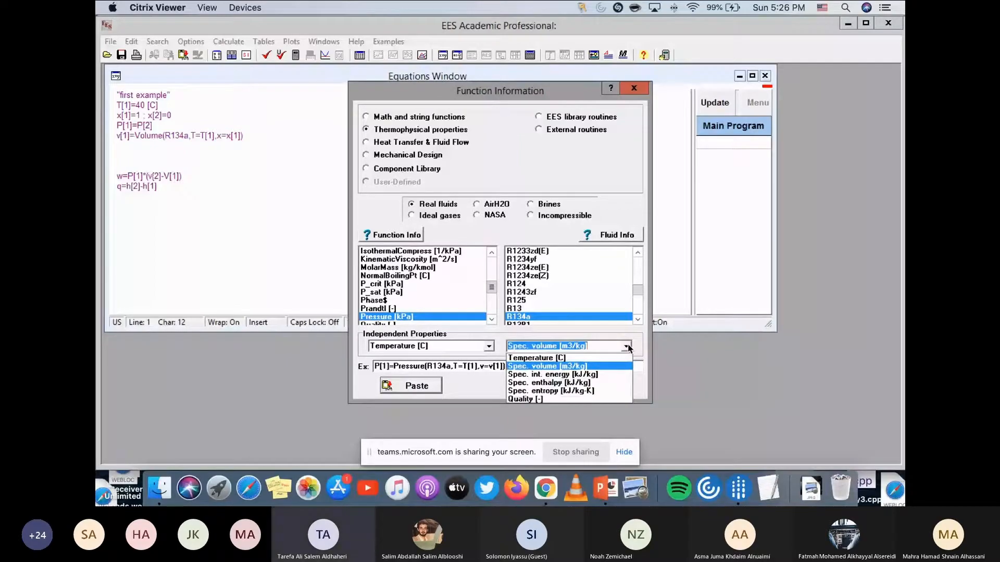
click(525, 399)
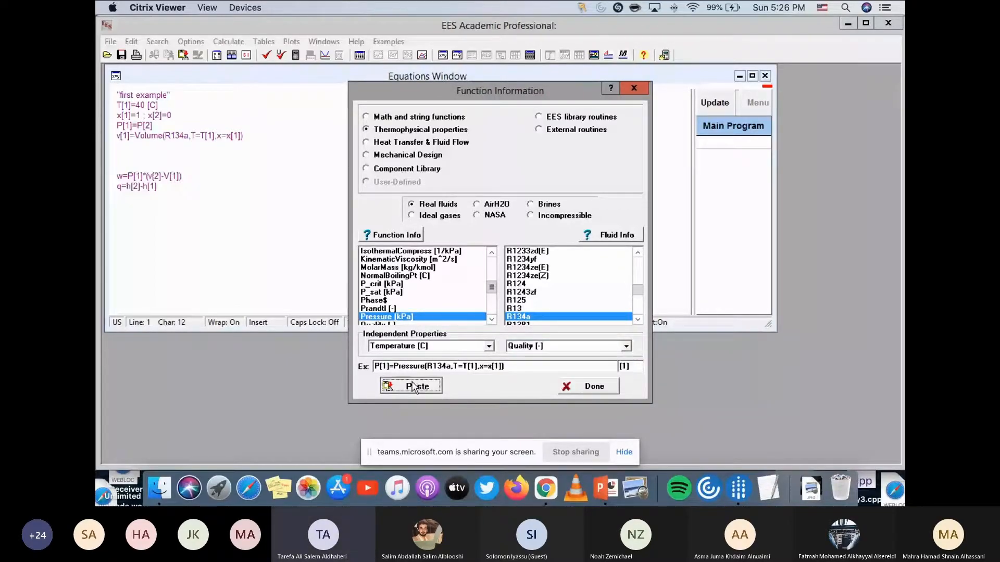
Paste P[1]=Pressure(R134a,T=T[1],x=x[1]) below the v[1] equation and start a new line under it.
click(406, 385)
click(205, 155)
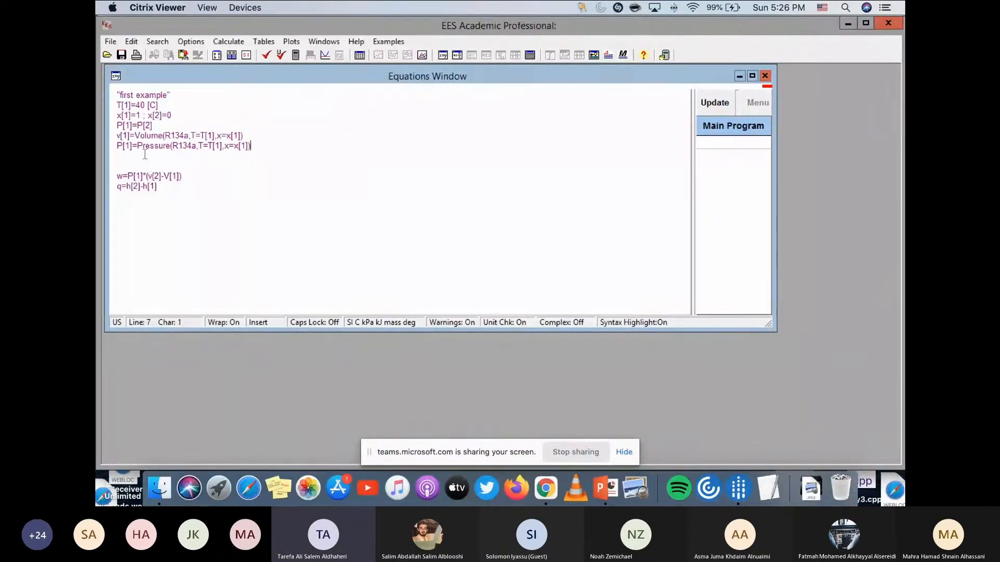
click(258, 148)
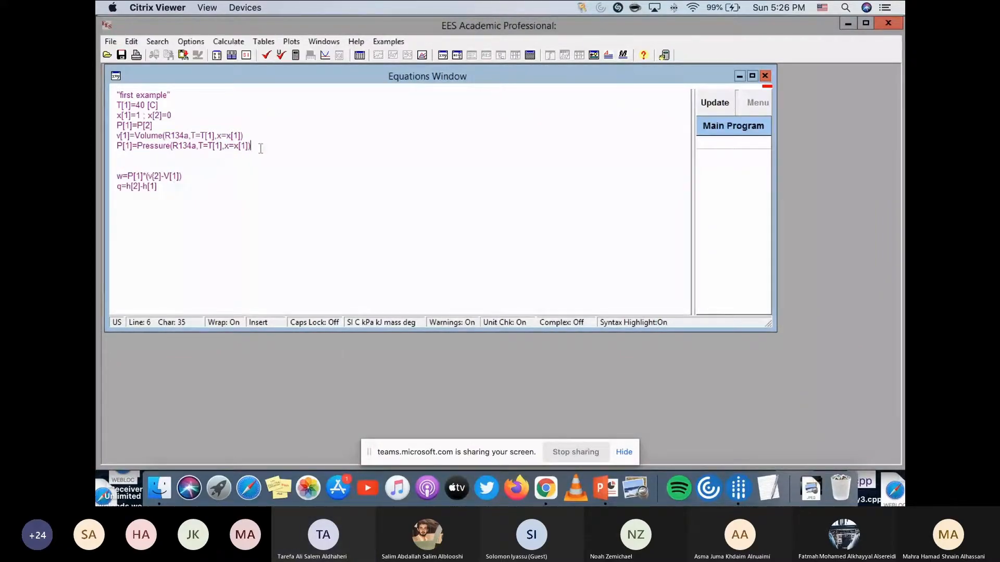
key(Return)
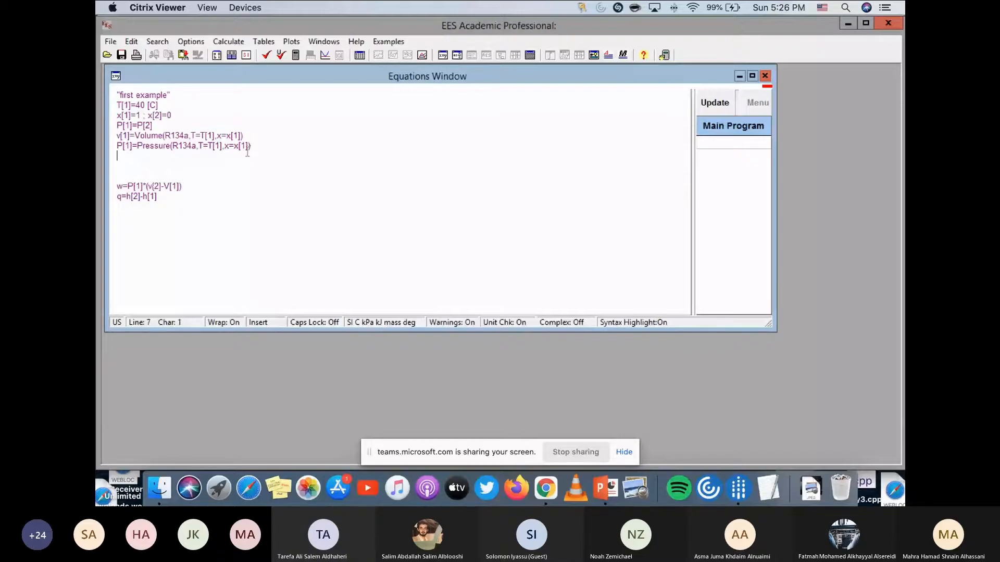
Choose the Volume [m3/kg] function for R134a with Pressure and Quality as its independent properties.
click(199, 41)
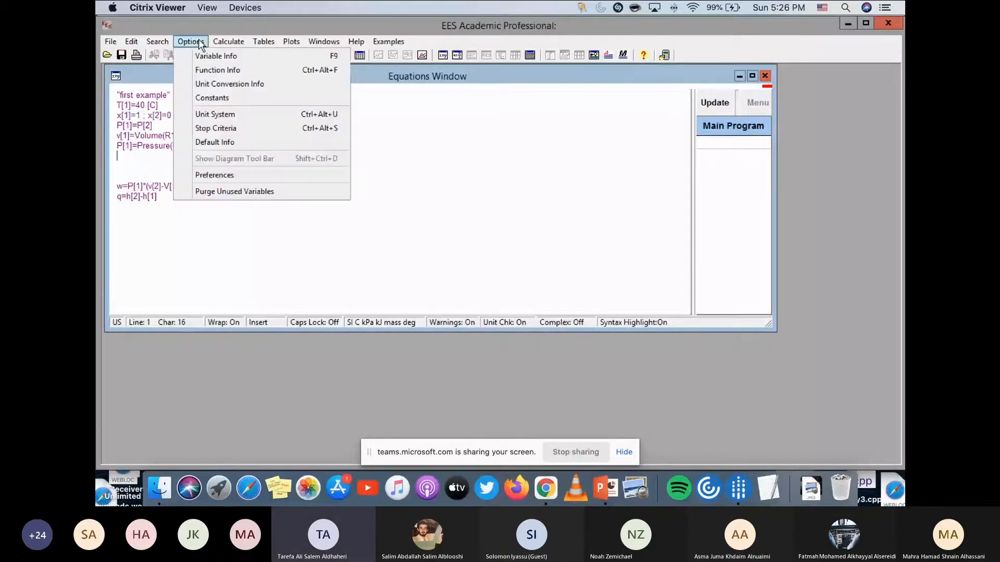
click(211, 70)
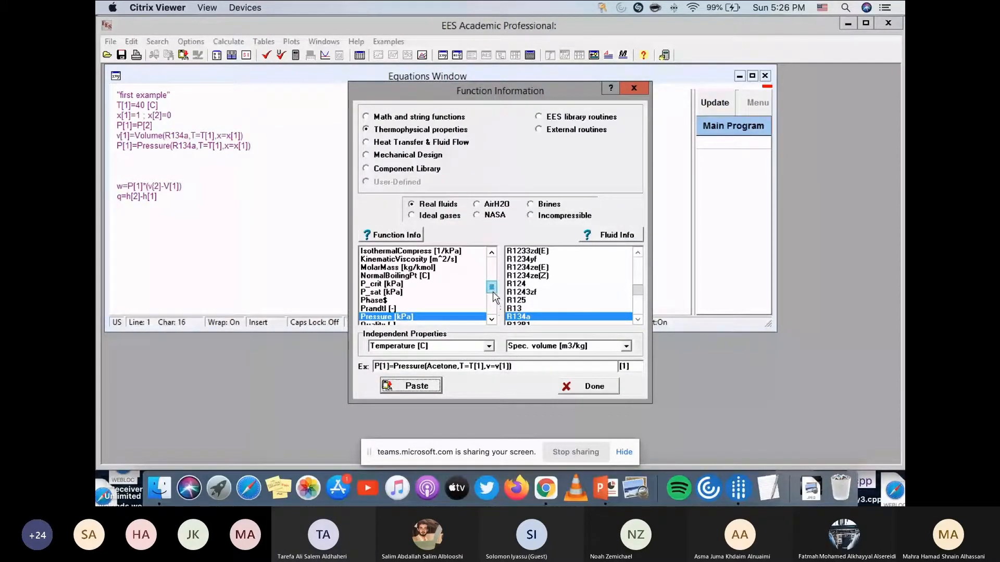
drag(493, 292, 492, 315)
click(396, 317)
click(487, 346)
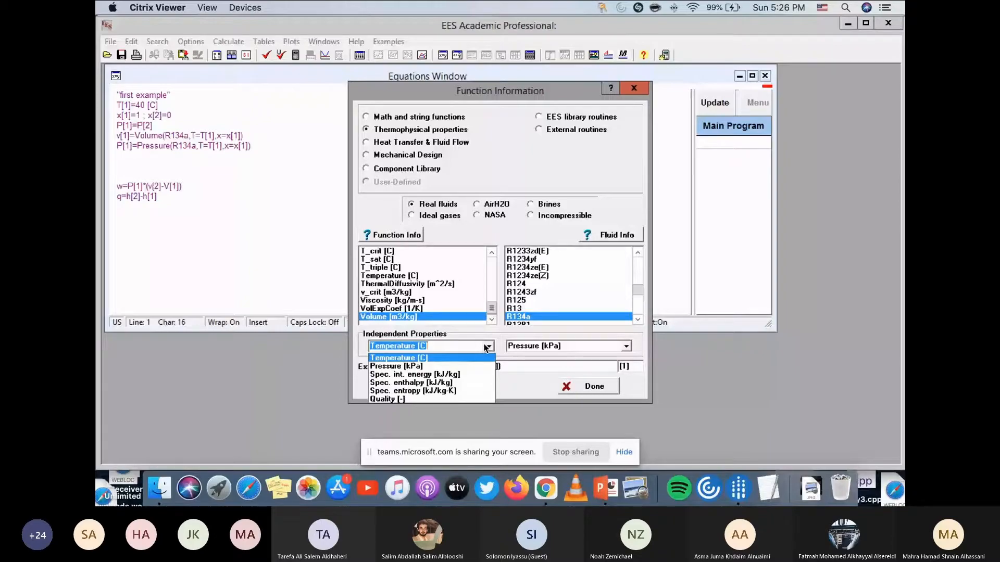
click(396, 366)
click(626, 346)
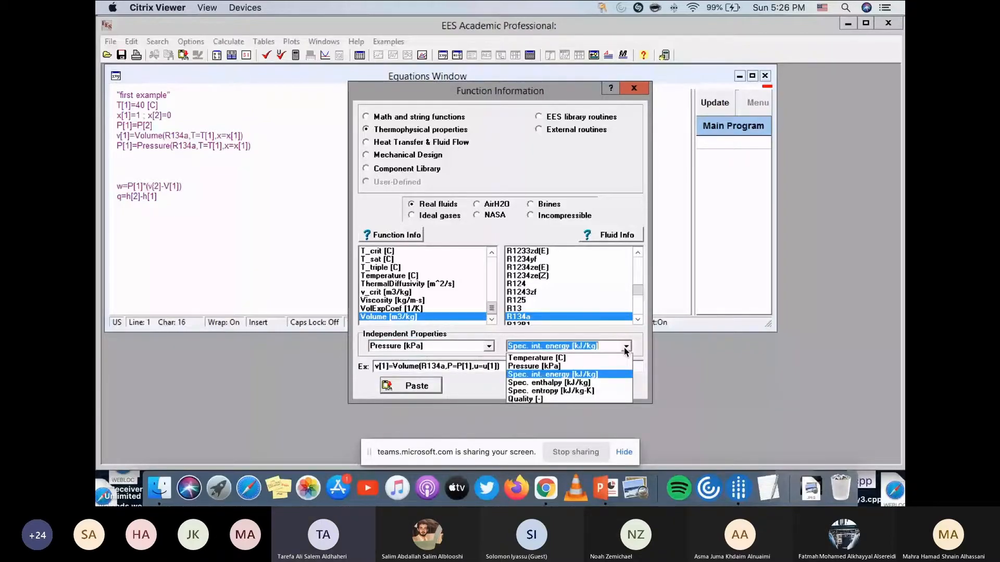
click(589, 399)
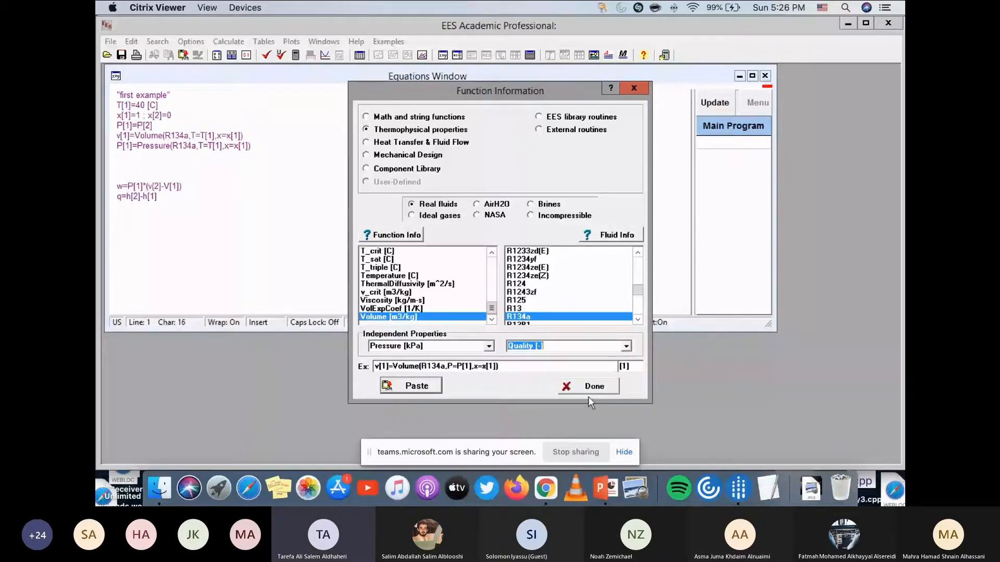
Set the array index to [2], paste v[2]=Volume(R134a,P=P[2],x=x[2]) below the P[1] property equation, and start a new line.
click(625, 367)
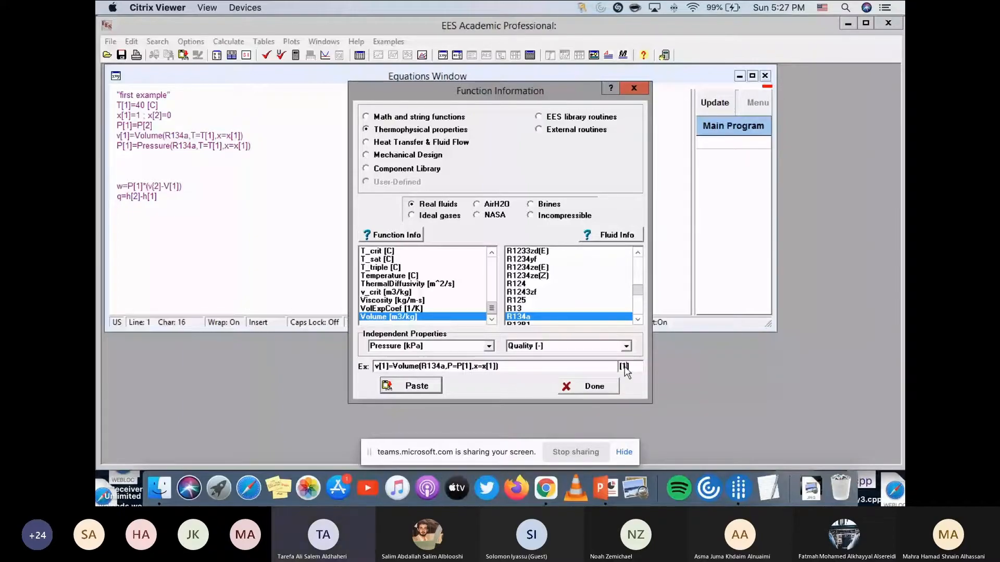
key(BackSpace)
text(2)
click(427, 386)
click(257, 156)
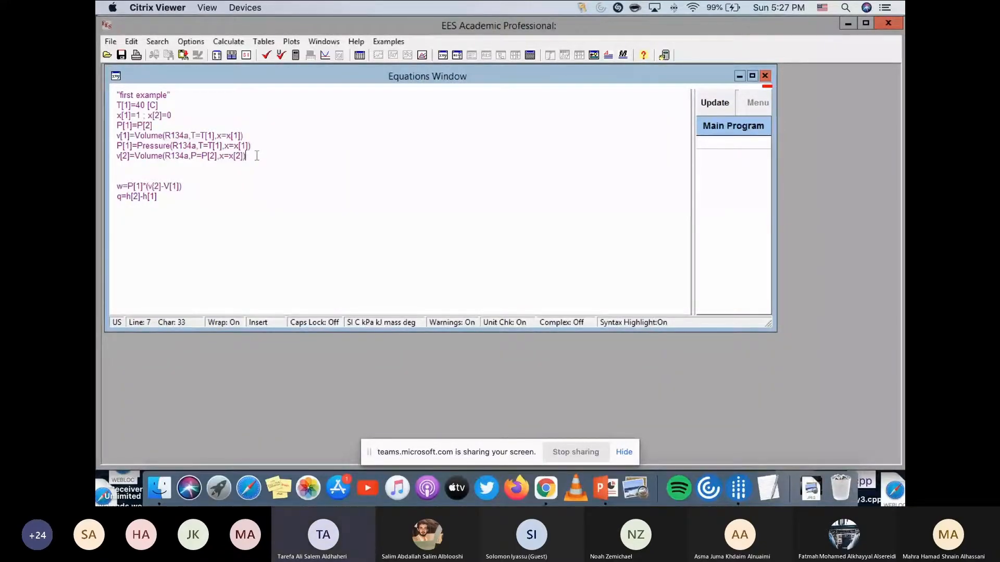
key(Return)
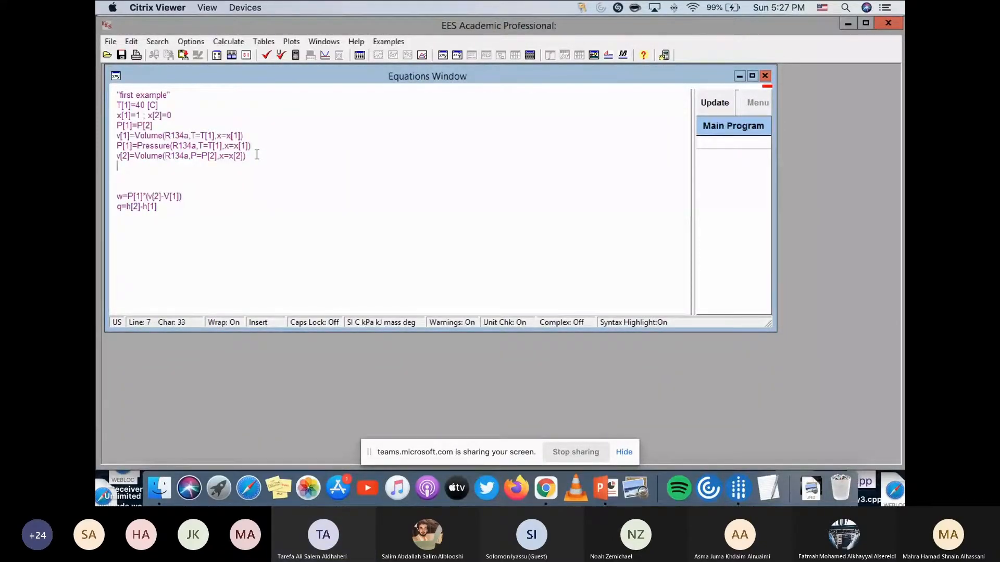
Choose the Enthalpy [kJ/kg] function for R134a with Temperature and Quality as its independent properties.
click(192, 42)
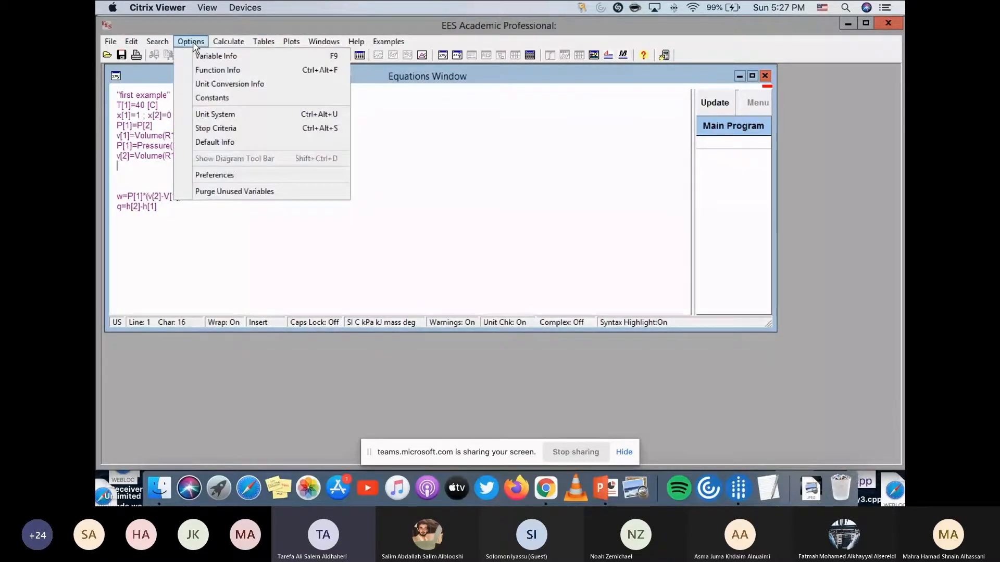
click(210, 72)
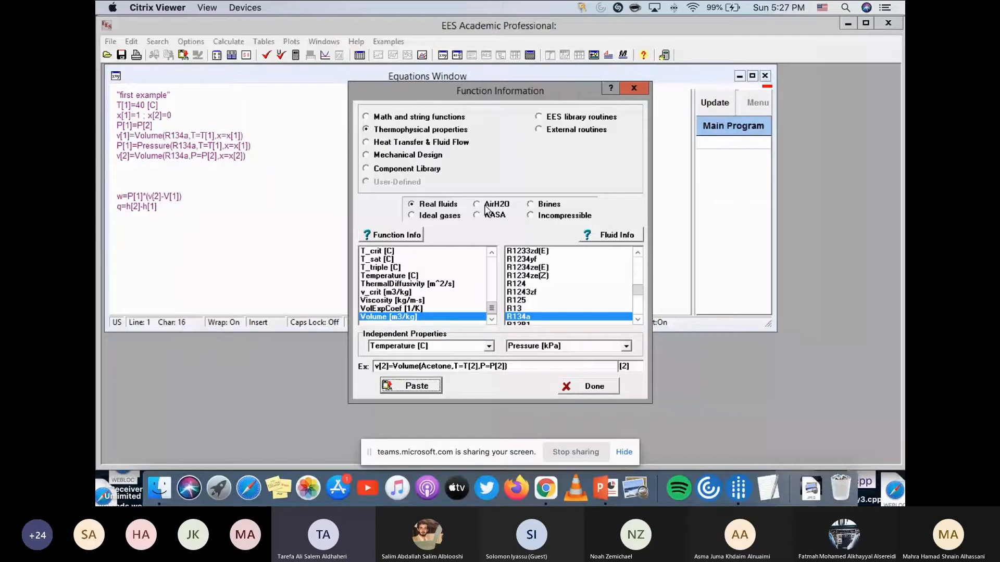
drag(491, 308, 493, 262)
click(416, 323)
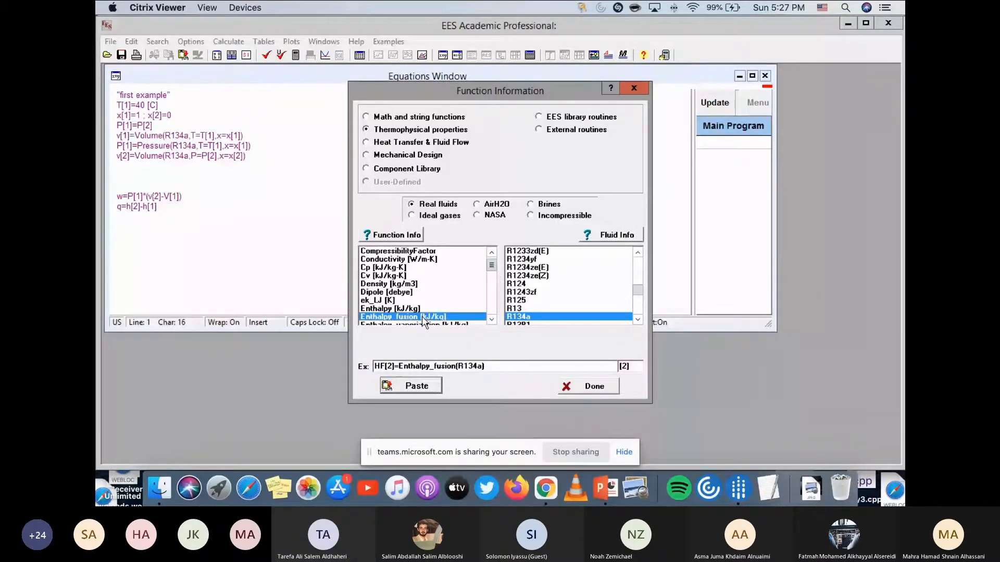
click(412, 309)
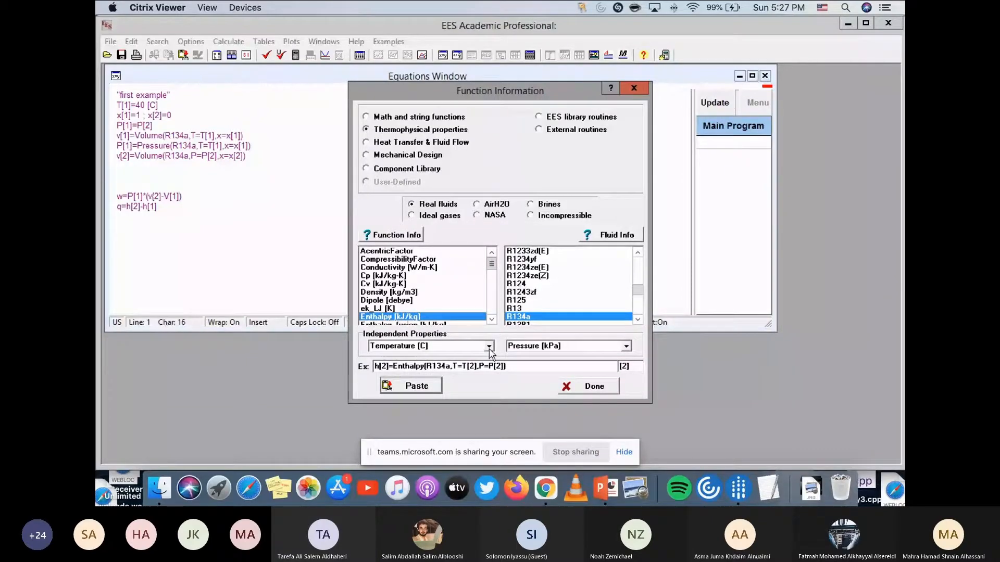
click(626, 345)
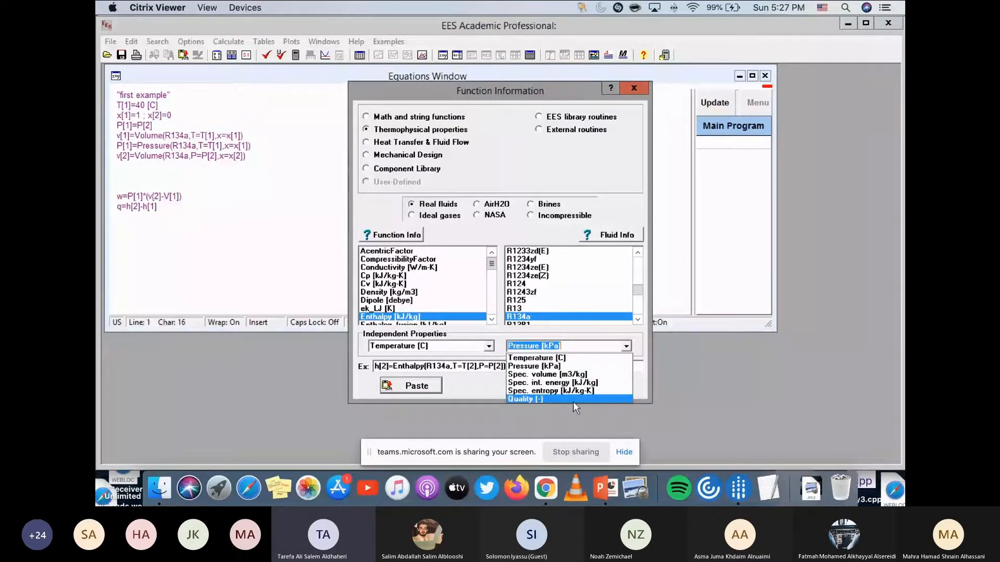
click(573, 400)
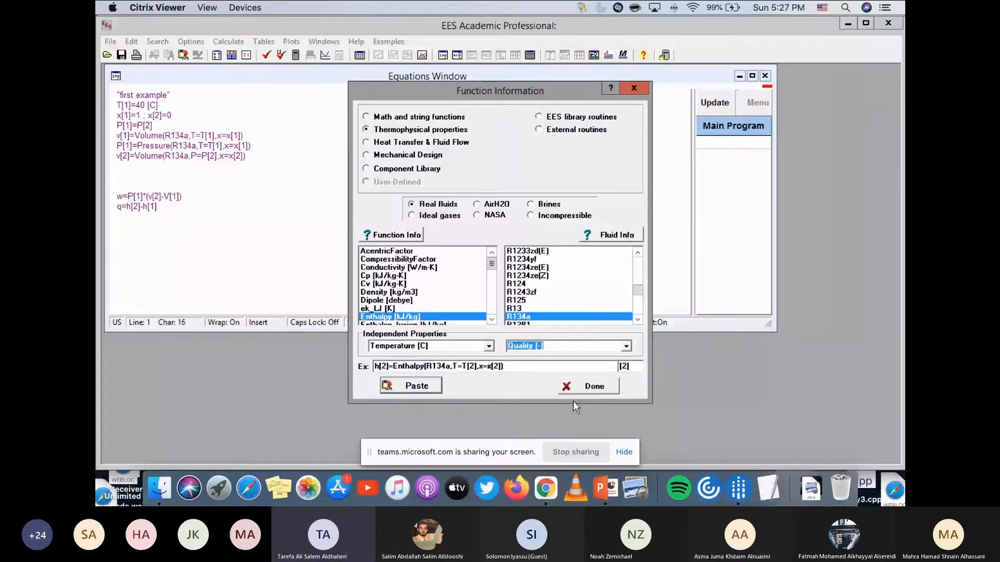
Set the array index to [1] and paste h[1]=Enthalpy(R134a,T=T[1],x=x[1]) below the v[2] equation.
click(625, 367)
text(1)
click(396, 388)
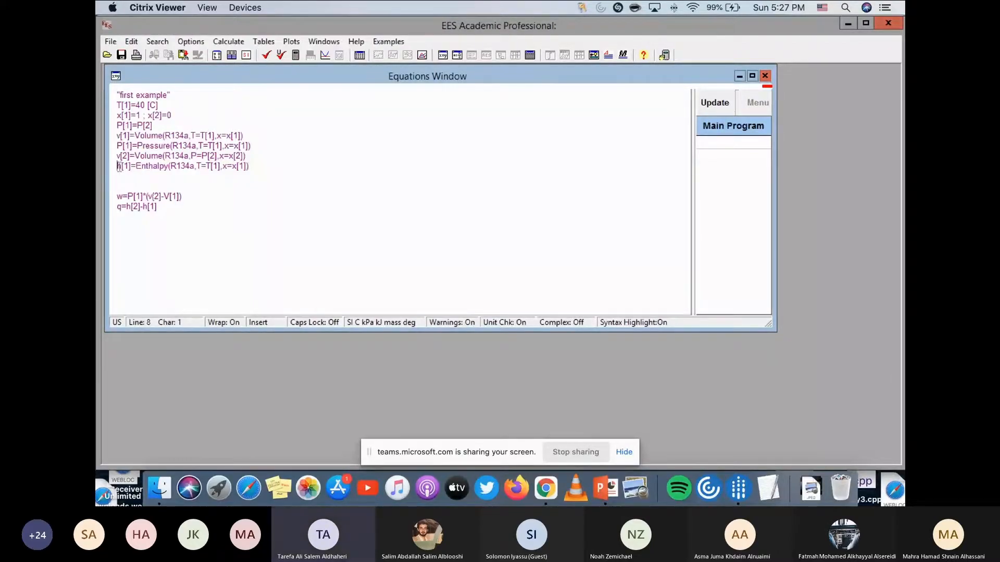
Duplicate the h[1] enthalpy equation on a new line directly below it.
drag(113, 167, 255, 165)
click(252, 166)
drag(264, 161, 116, 168)
key(ctrl+c)
click(141, 166)
click(282, 167)
key(Return)
key(ctrl+v)
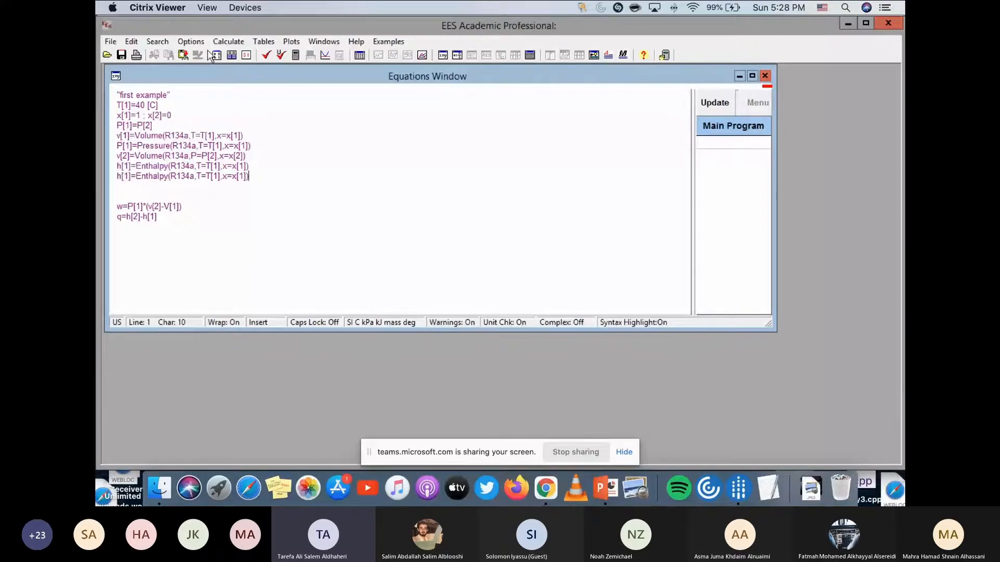
Change all three array indices in the copied enthalpy equation to 2.
click(129, 177)
key(BackSpace)
text(2)
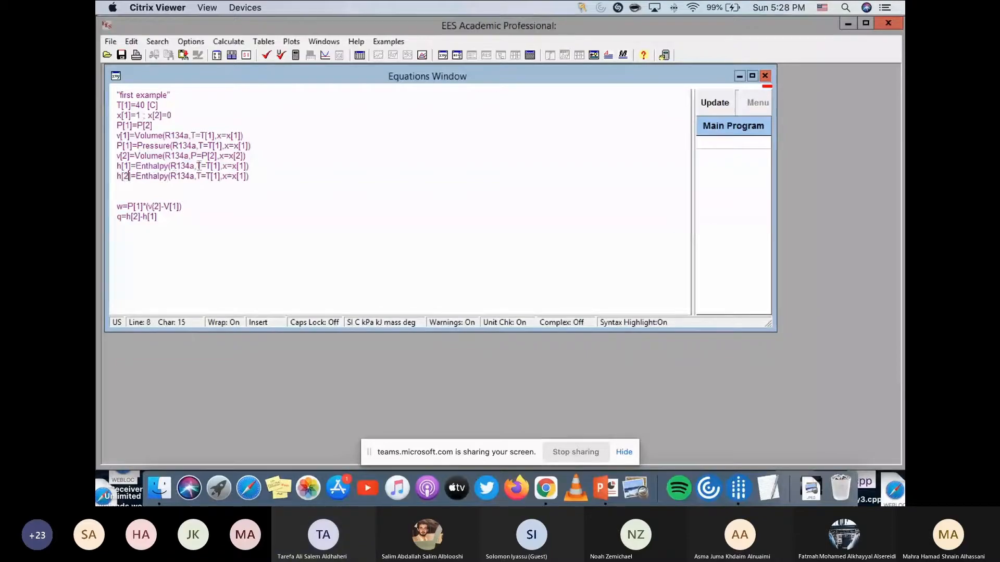
click(218, 176)
key(BackSpace)
text(2)
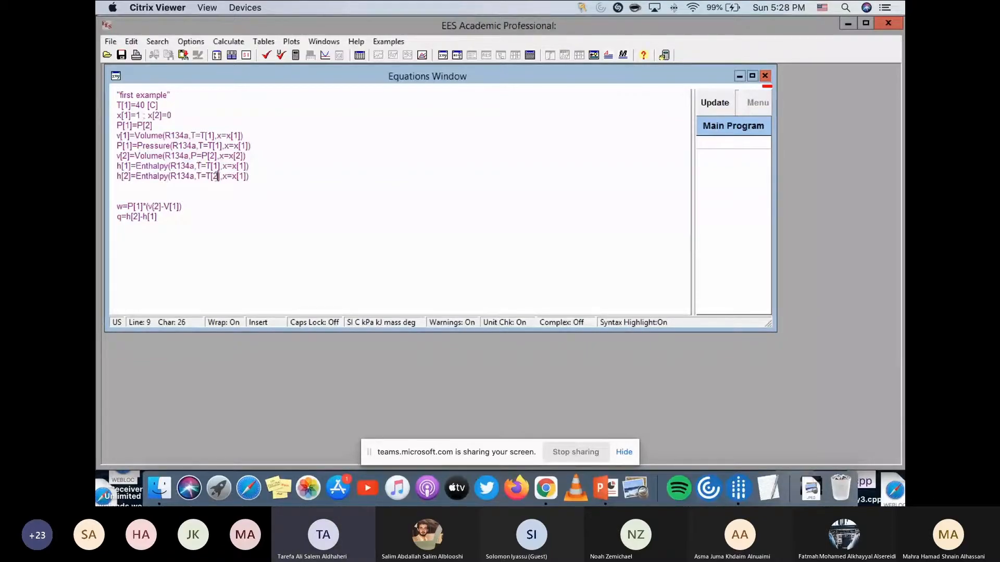
click(242, 178)
key(BackSpace)
text(2)
Replace the temperature argument of the h[2] equation with pressure, making it h[2]=Enthalpy(R134a,P=P[2],x=x[2]).
click(211, 177)
drag(211, 177, 196, 178)
text(x=x)
click(210, 177)
key(BackSpace)
key(BackSpace)
key(BackSpace)
text(P=p)
key(BackSpace)
text(P)
Check the equations for syntax errors and close the resulting message.
click(261, 184)
click(188, 166)
click(201, 189)
click(264, 56)
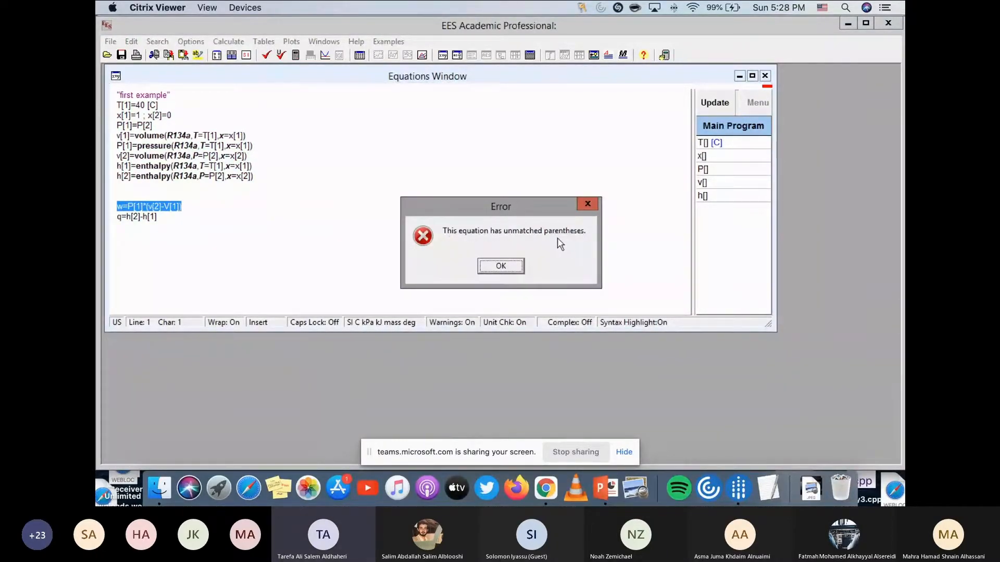
click(501, 267)
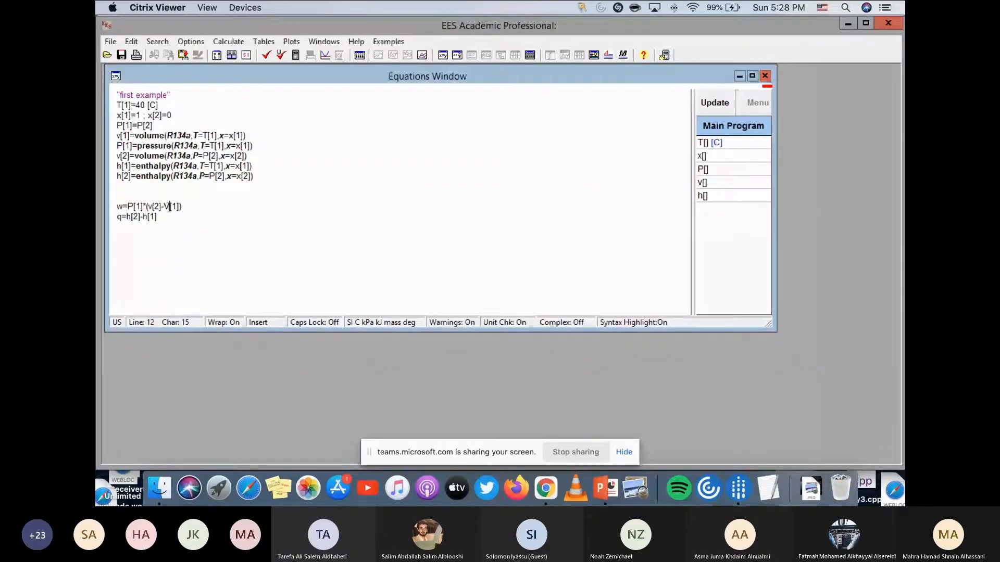
Change the uppercase V in the work equation to lowercase v and check the syntax again.
click(169, 207)
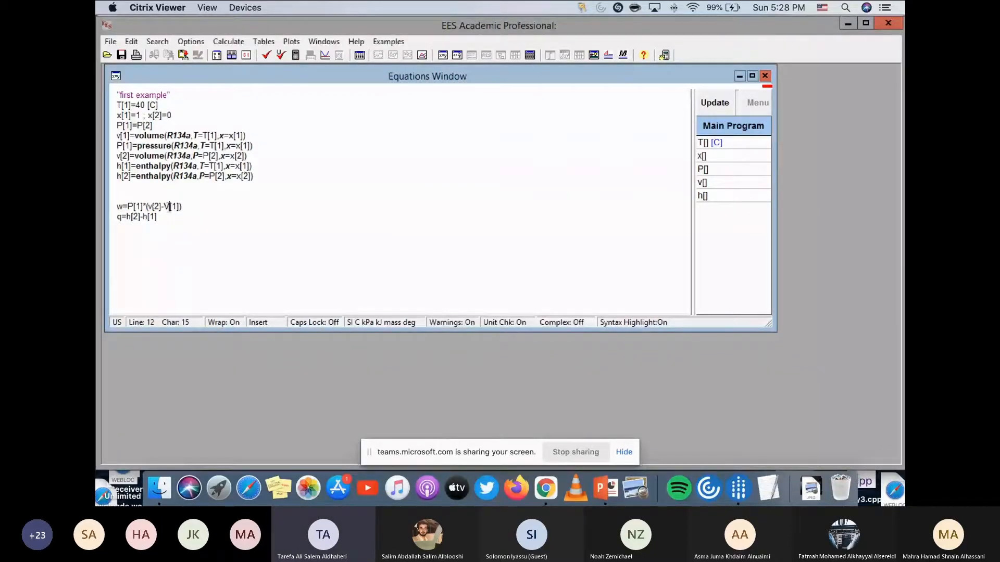
click(526, 283)
key(BackSpace)
text(v)
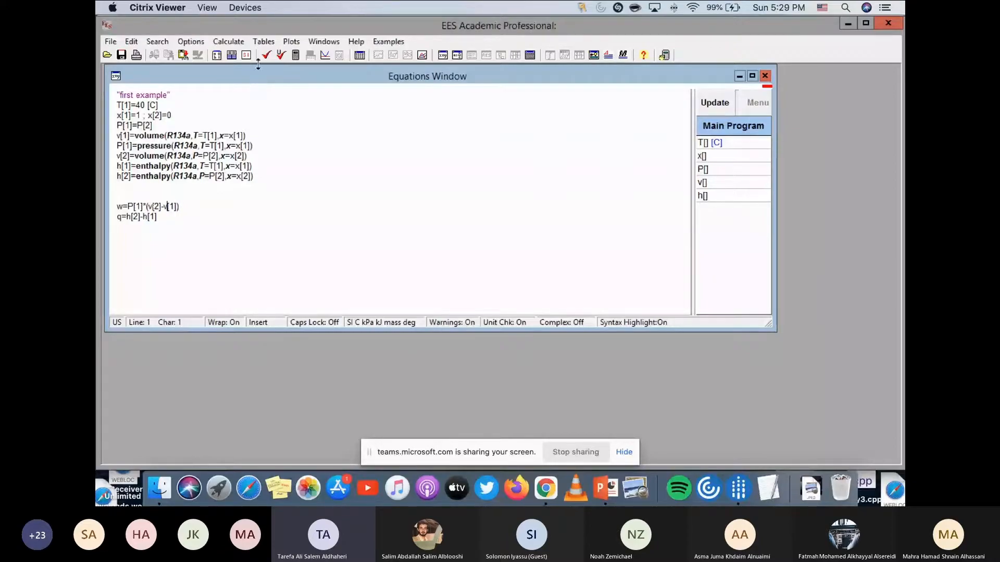
click(266, 55)
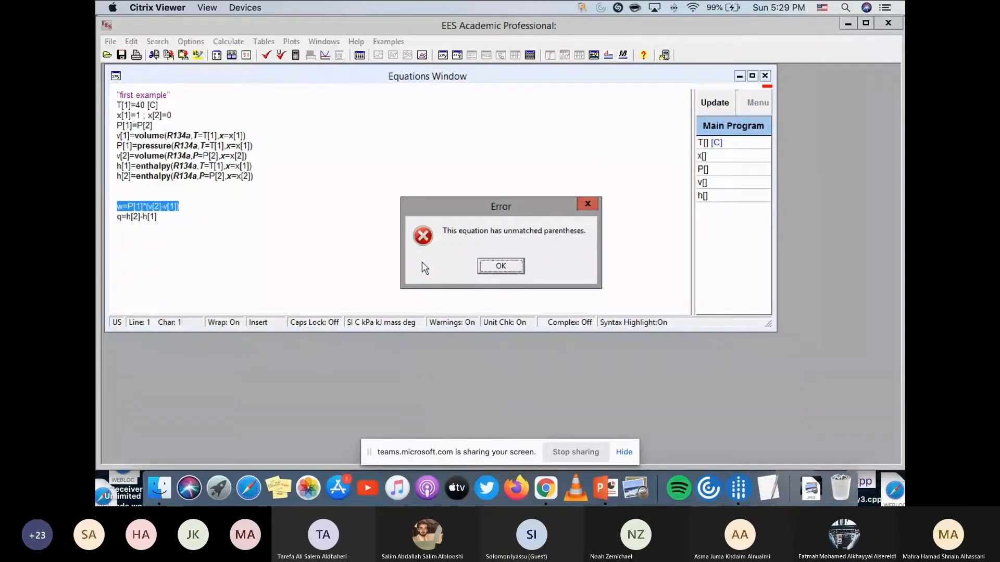
click(501, 268)
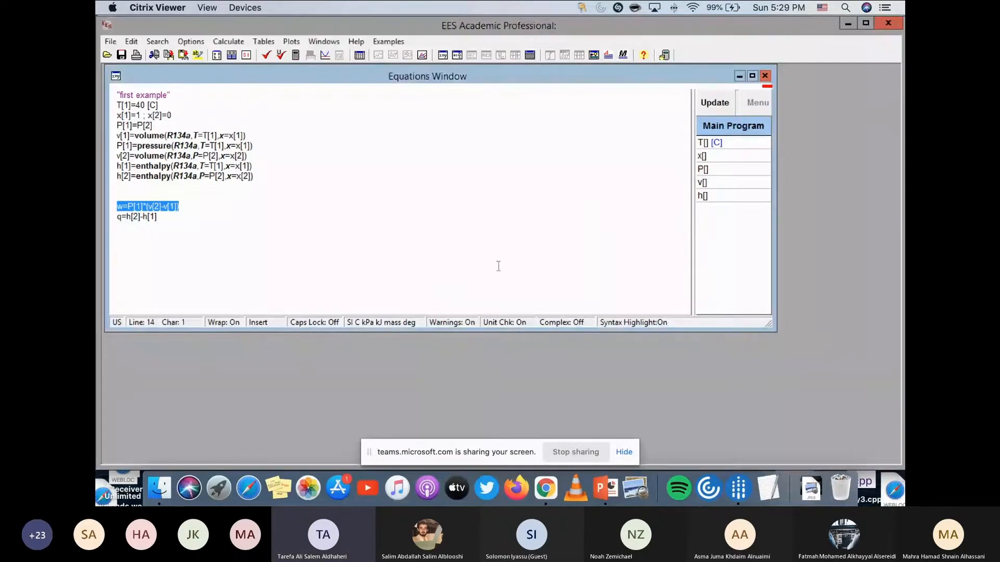
Correct the parentheses of the work equation to w=P[1]*(v[2]-v[1]) and recheck all equations for syntax errors.
click(205, 200)
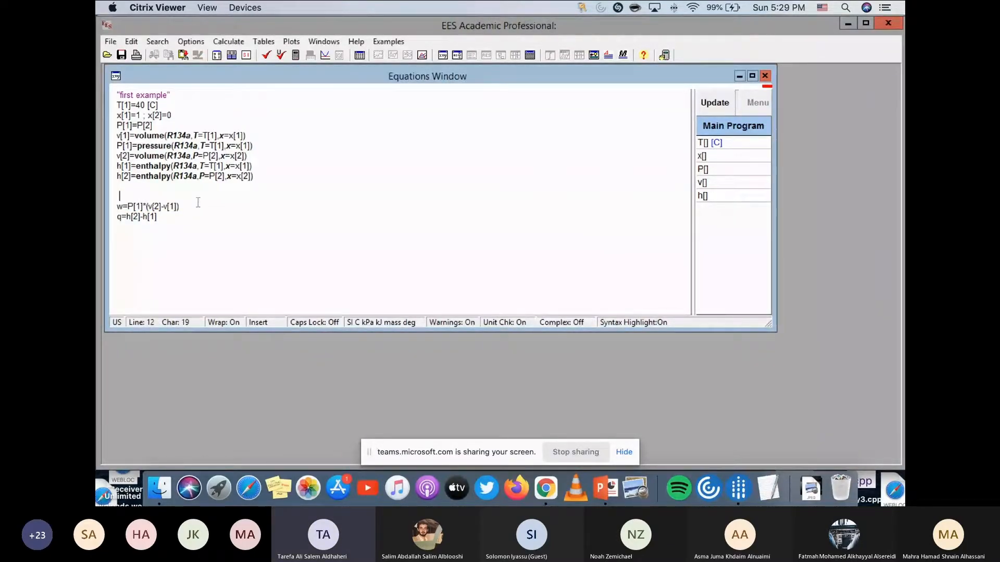
click(154, 207)
click(187, 216)
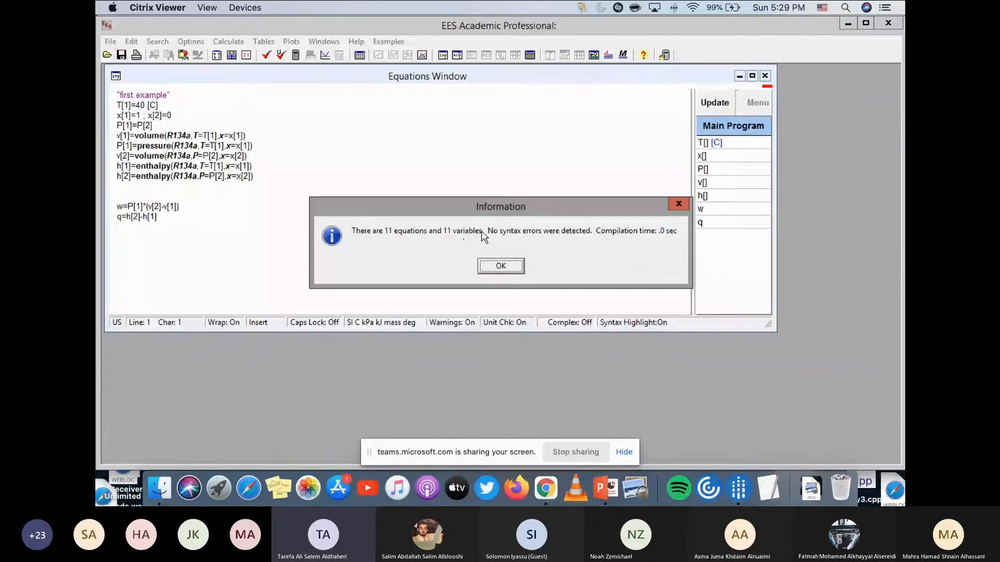
Dismiss the syntax message, check the units of all equations, and close the unit report.
click(516, 266)
click(280, 55)
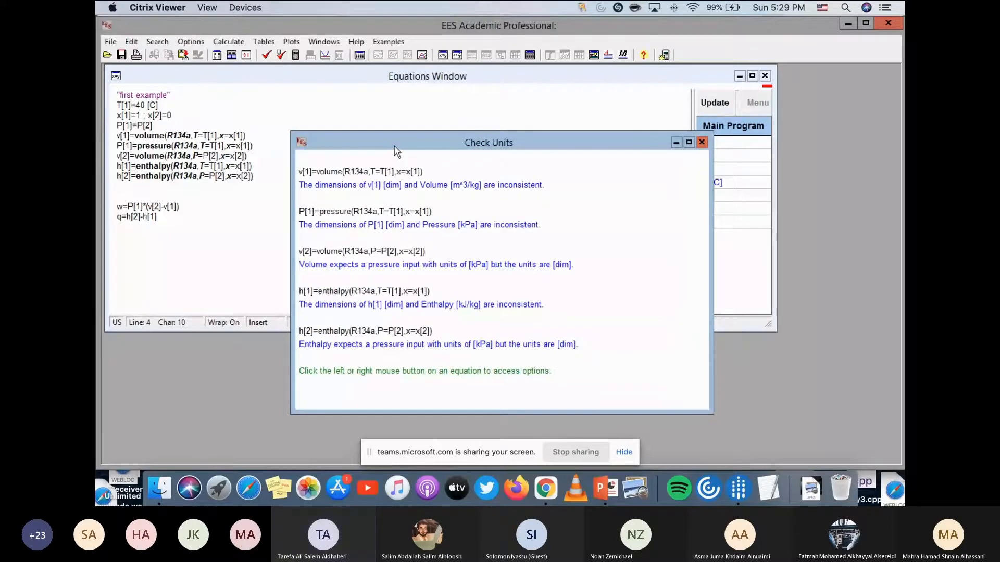
drag(396, 146, 417, 134)
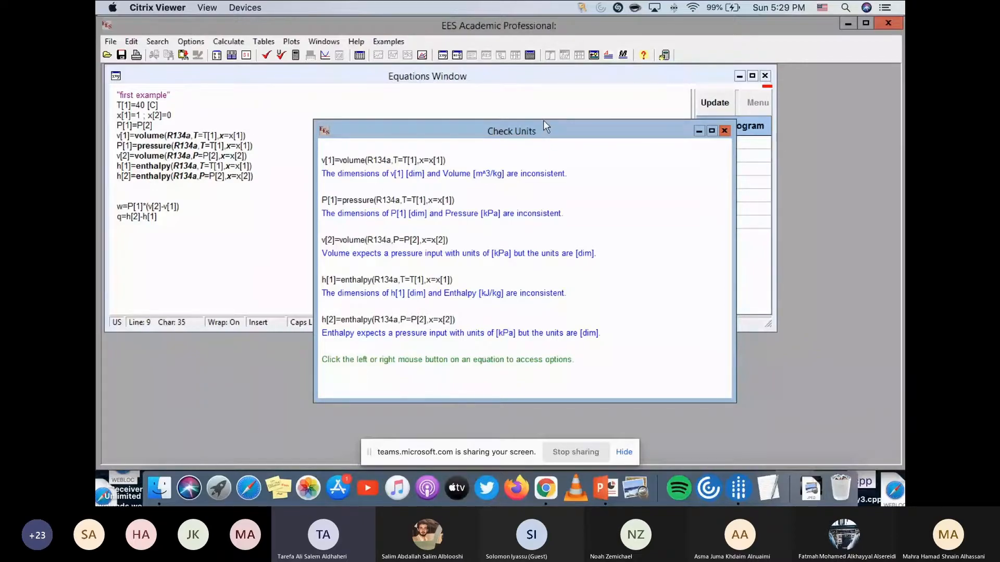
click(724, 130)
click(725, 139)
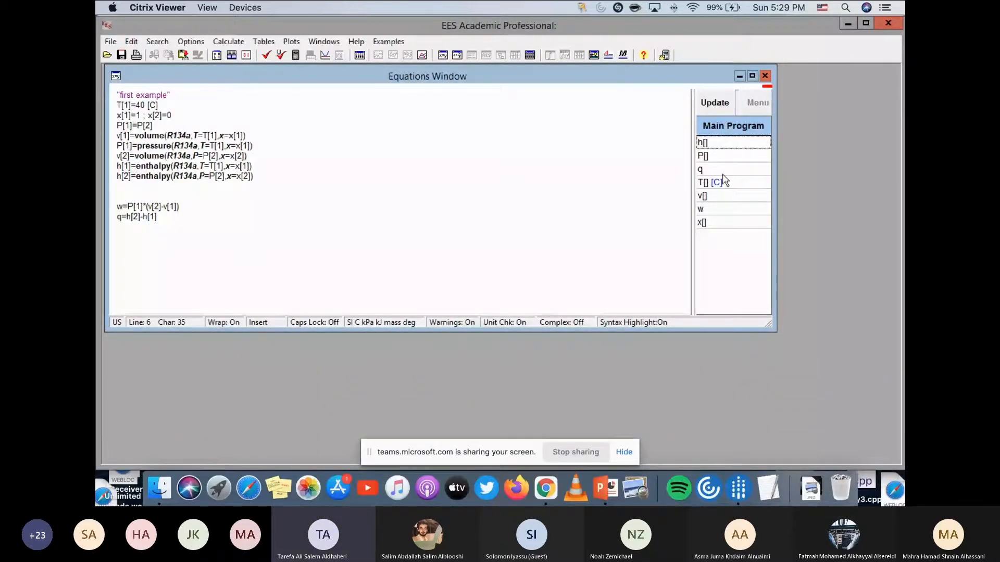
Set the units of the h[] array to kJ/kg and of the P[] array to kPa.
double_click(713, 144)
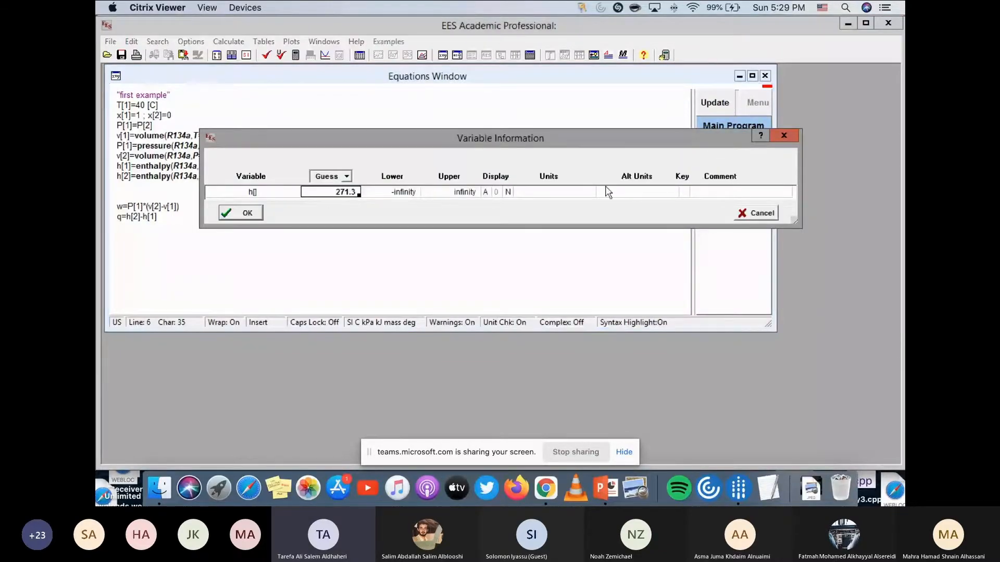
click(586, 195)
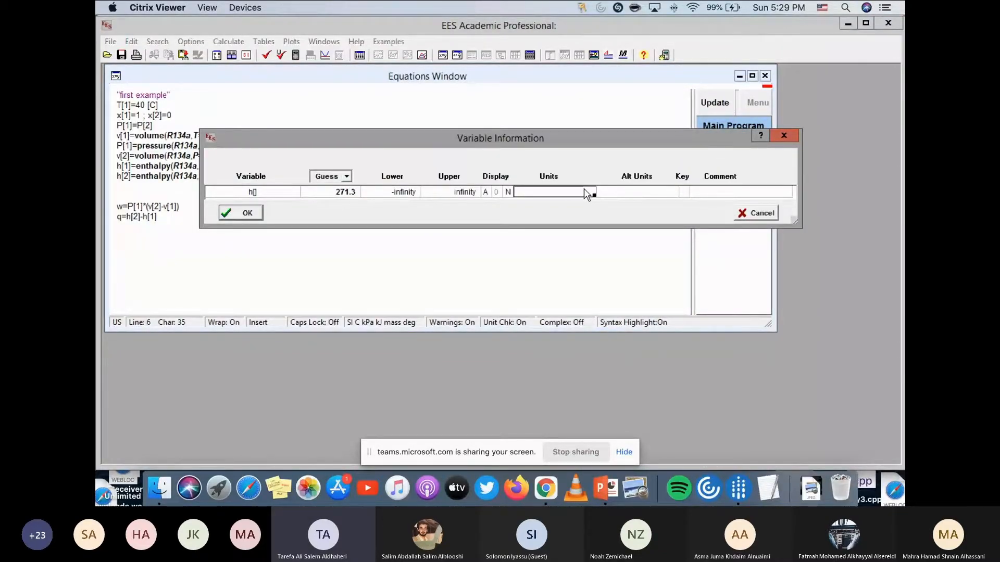
text(kJ/kg)
click(241, 212)
double_click(727, 159)
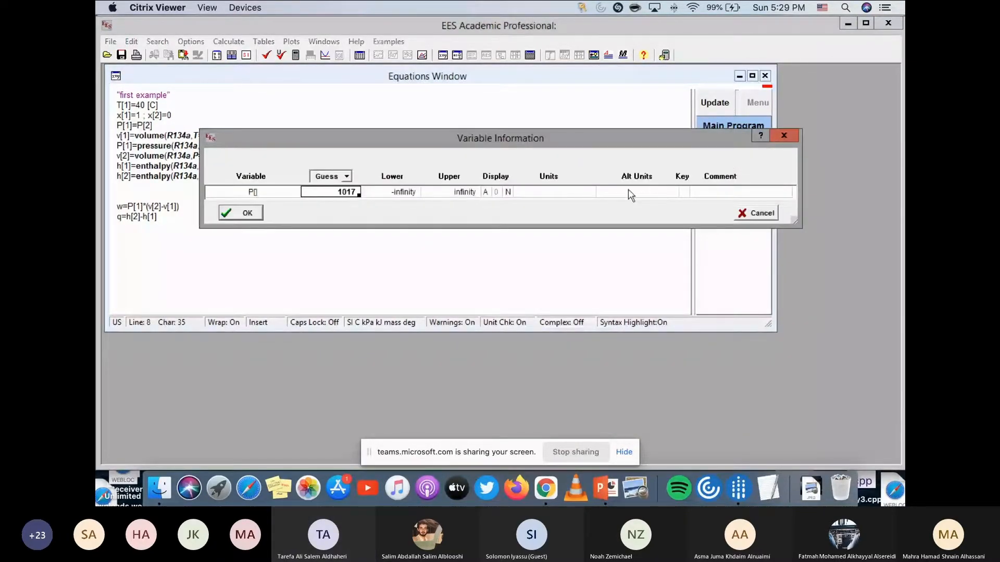
click(582, 192)
text(kPa)
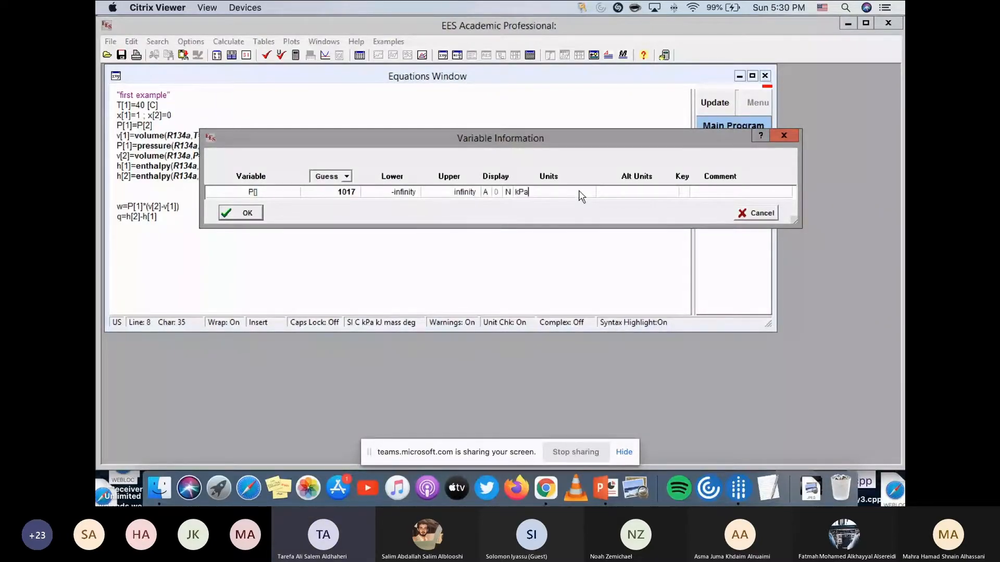
key(Return)
Set the units of the heat variable q to kJ/kg.
double_click(723, 172)
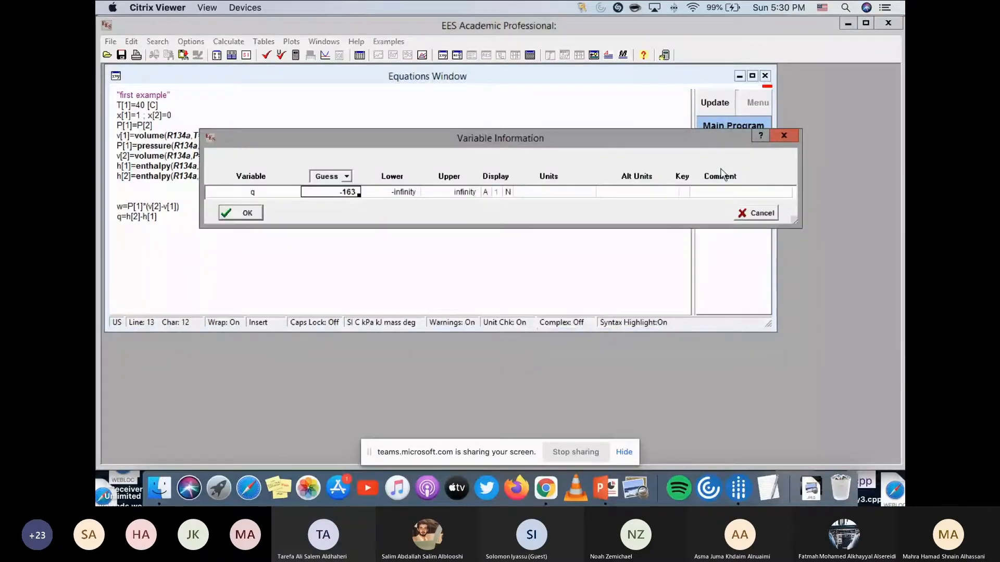
click(572, 197)
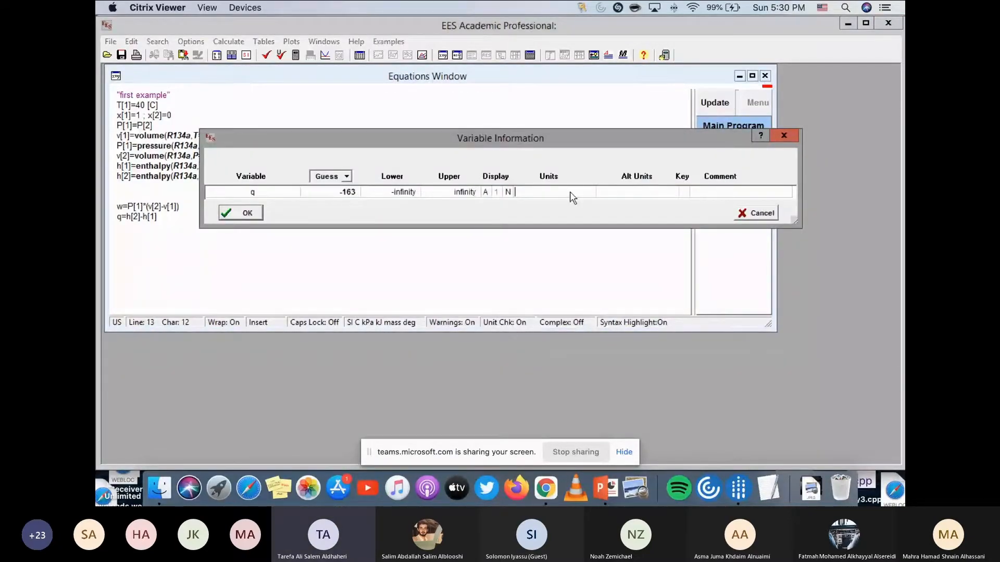
text(kJ/kg)
key(Return)
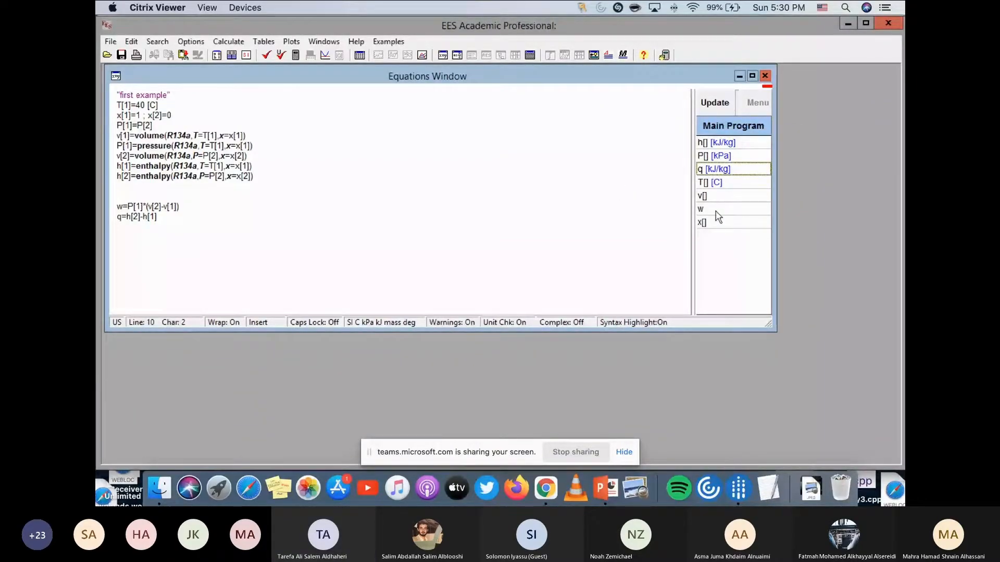
Set the units of the specific volume array v[] to m^3/kg.
double_click(714, 196)
click(570, 193)
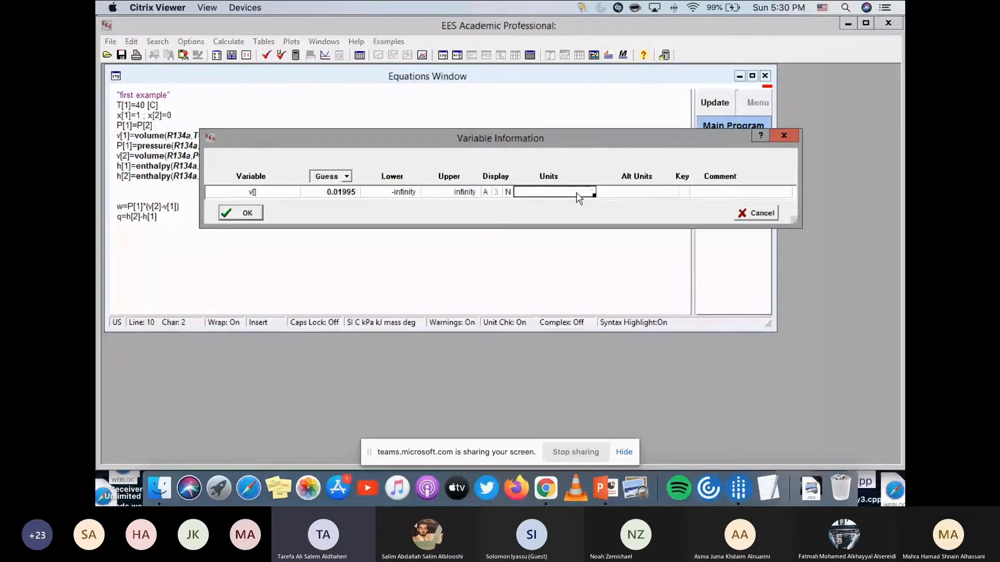
text(M^3)
key(BackSpace)
key(BackSpace)
key(BackSpace)
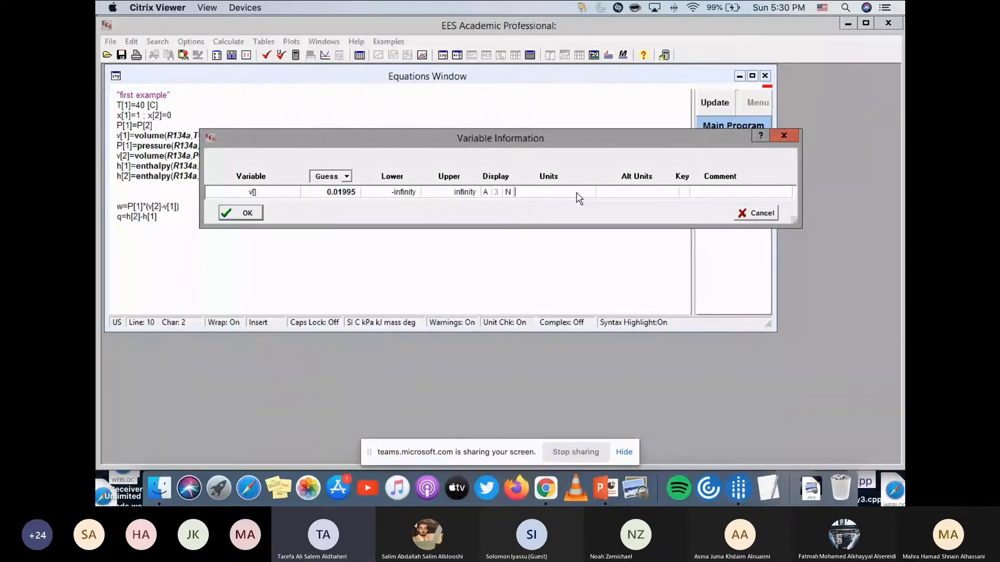
text(m^3/kg)
key(Return)
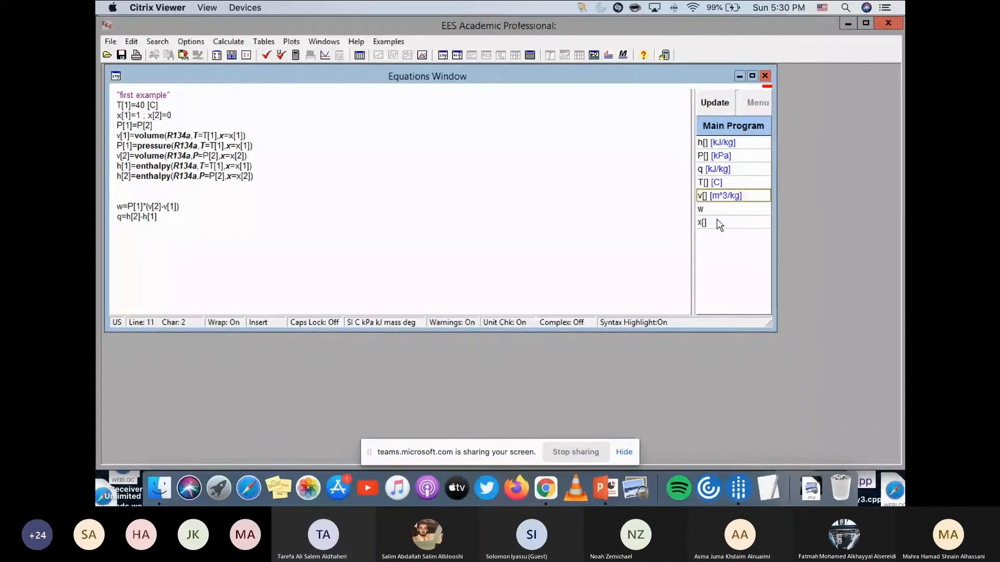
Set the units of the work variable w to kJ/kg.
double_click(717, 210)
click(555, 193)
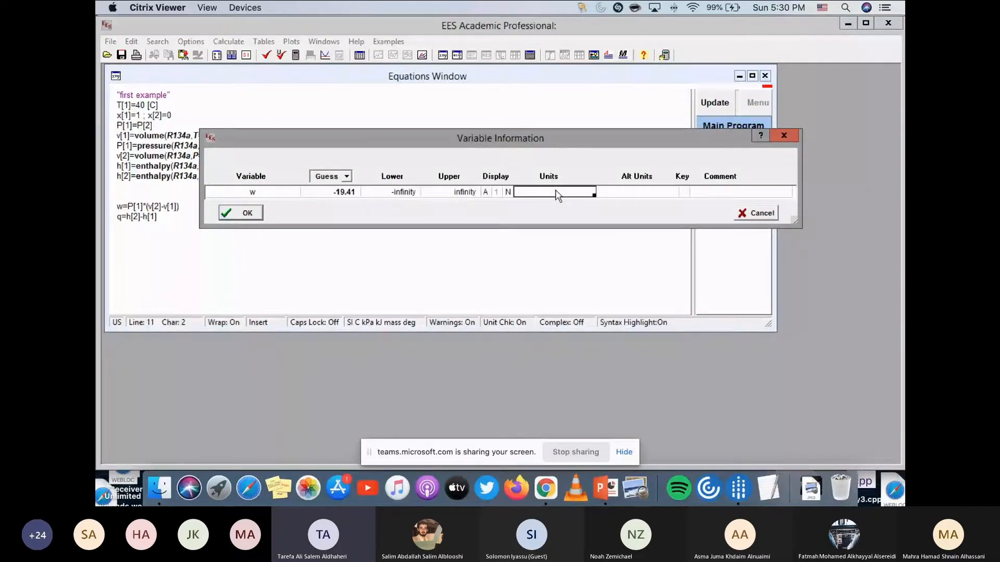
drag(545, 144, 547, 152)
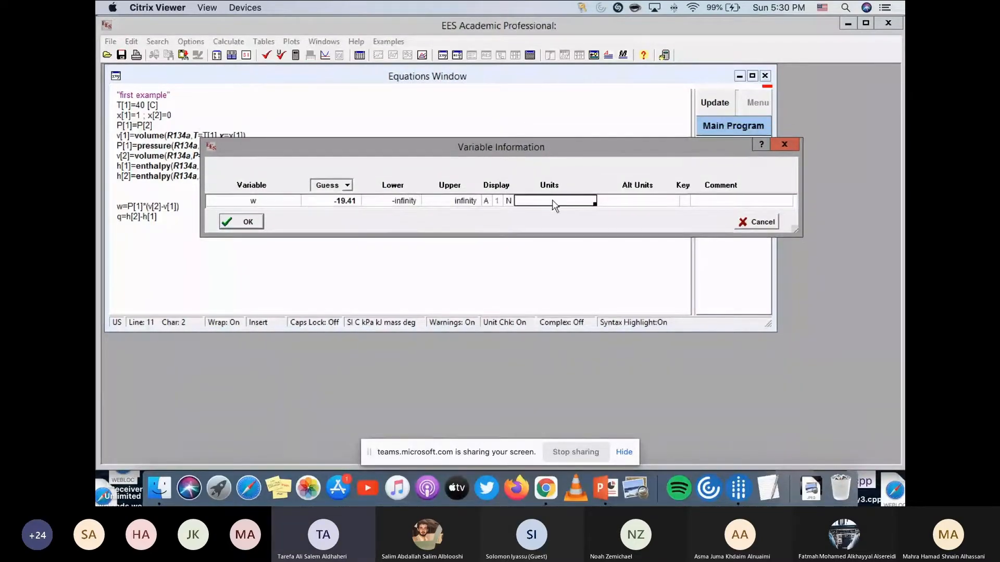
text(kJ/)
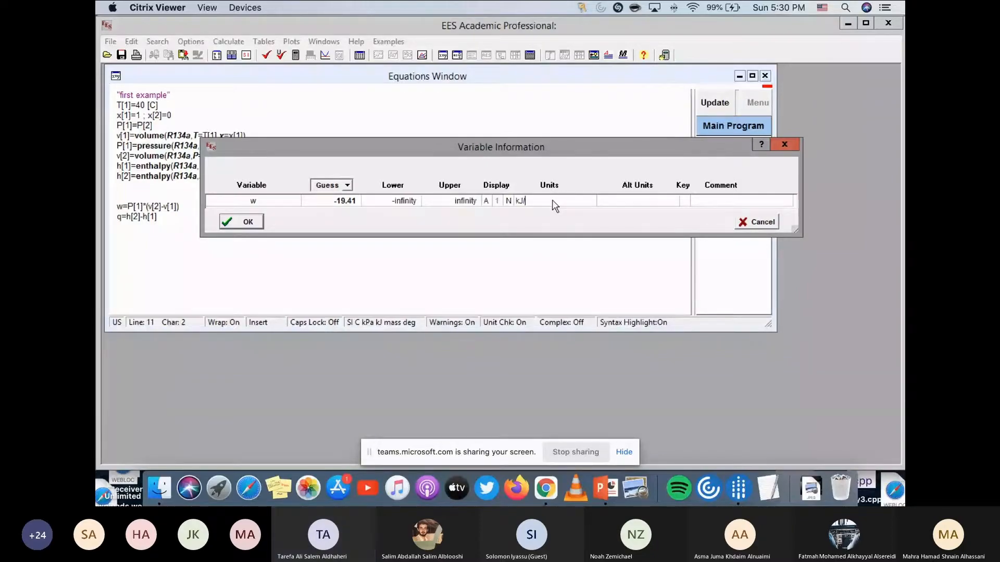
text(kg)
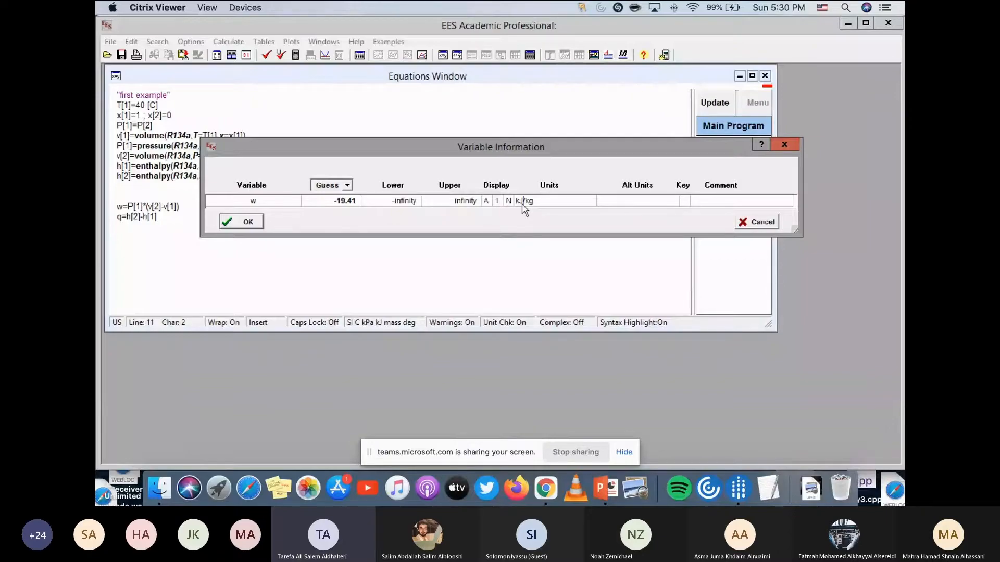
drag(523, 203, 520, 203)
click(519, 203)
drag(520, 203, 522, 204)
click(237, 223)
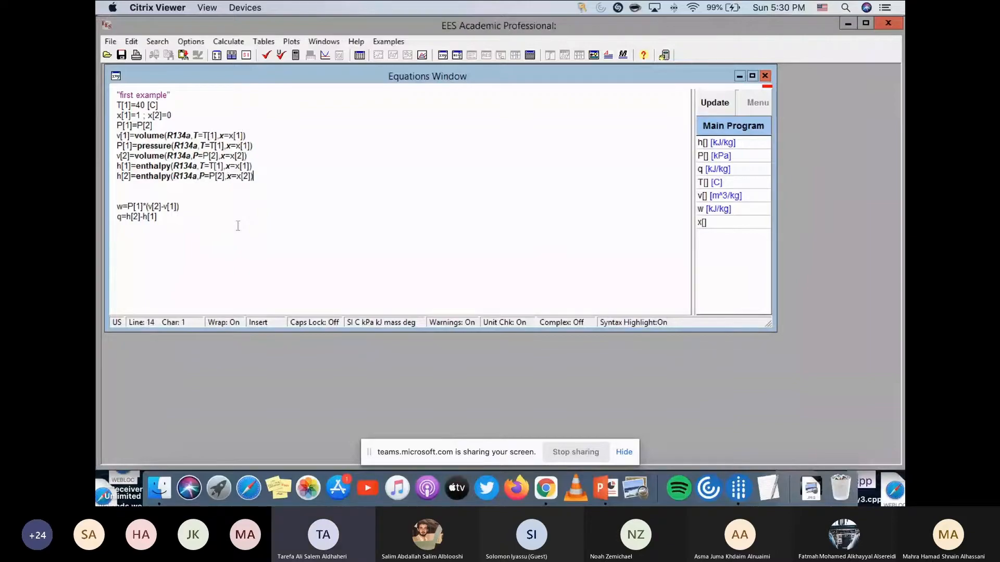
Recheck the units of the equations and close the report.
click(194, 197)
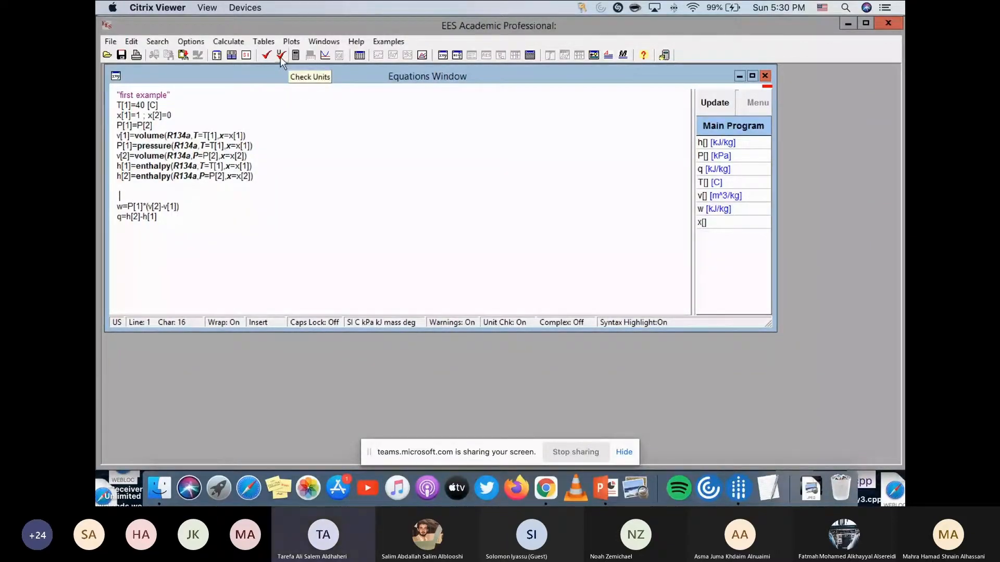
click(280, 57)
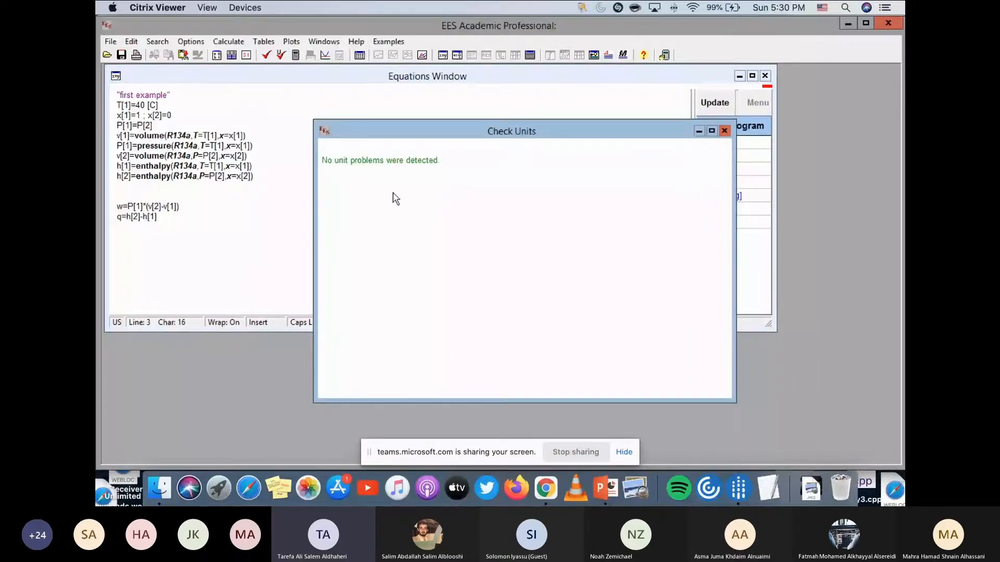
click(724, 131)
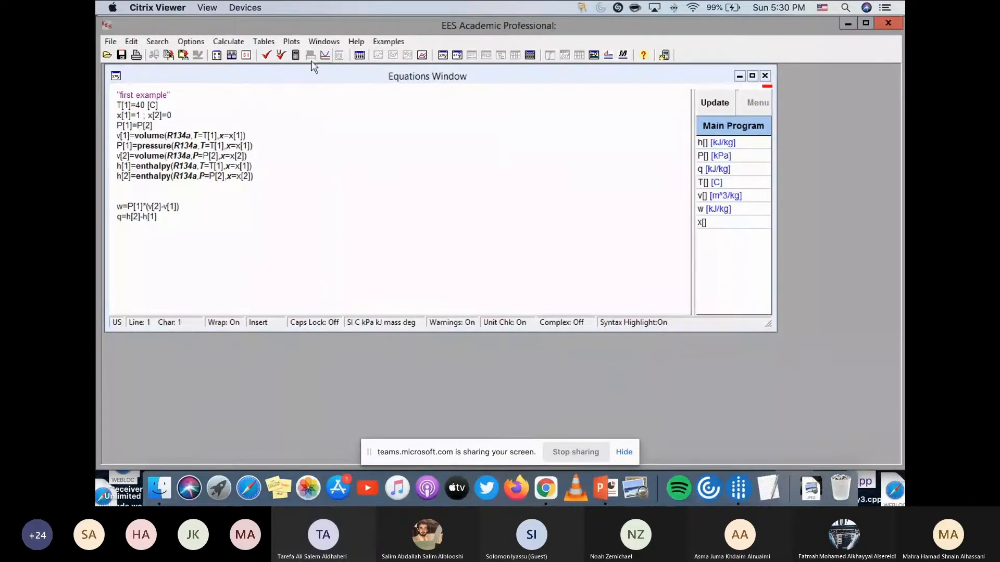
Solve the equations and move the Solution and Arrays Table windows apart so both can be read.
click(295, 56)
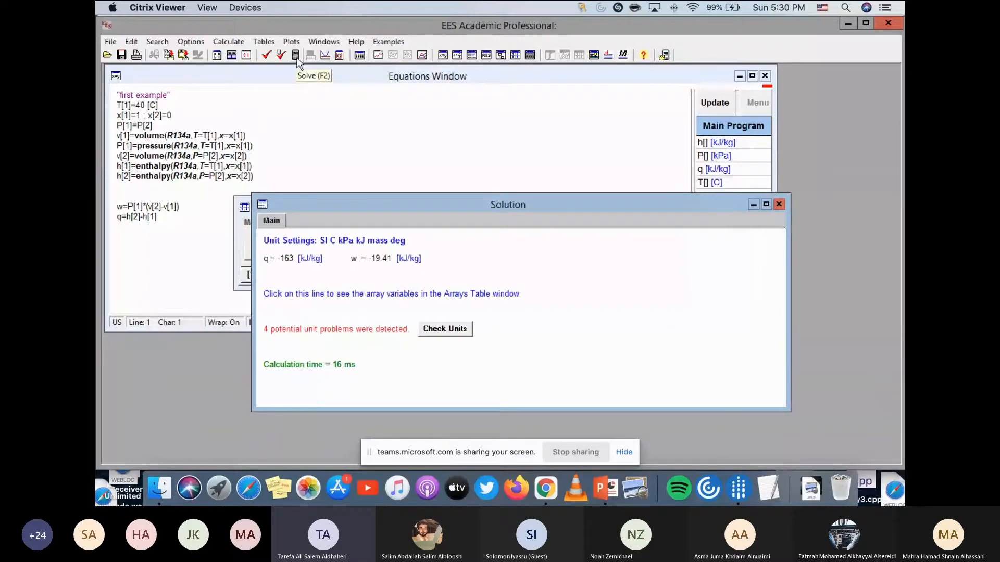
drag(560, 205, 713, 180)
drag(391, 209, 398, 78)
click(118, 137)
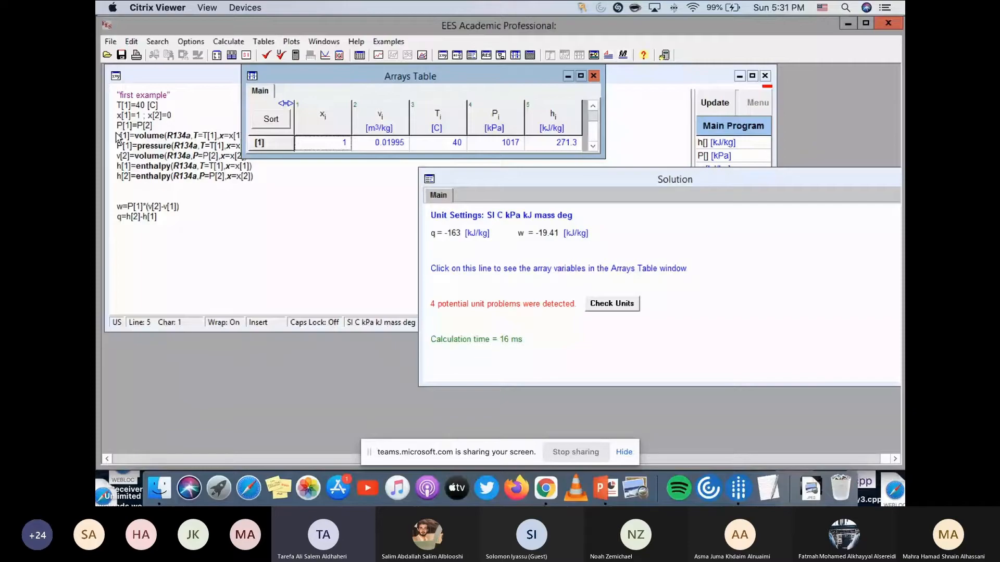
click(120, 125)
click(125, 106)
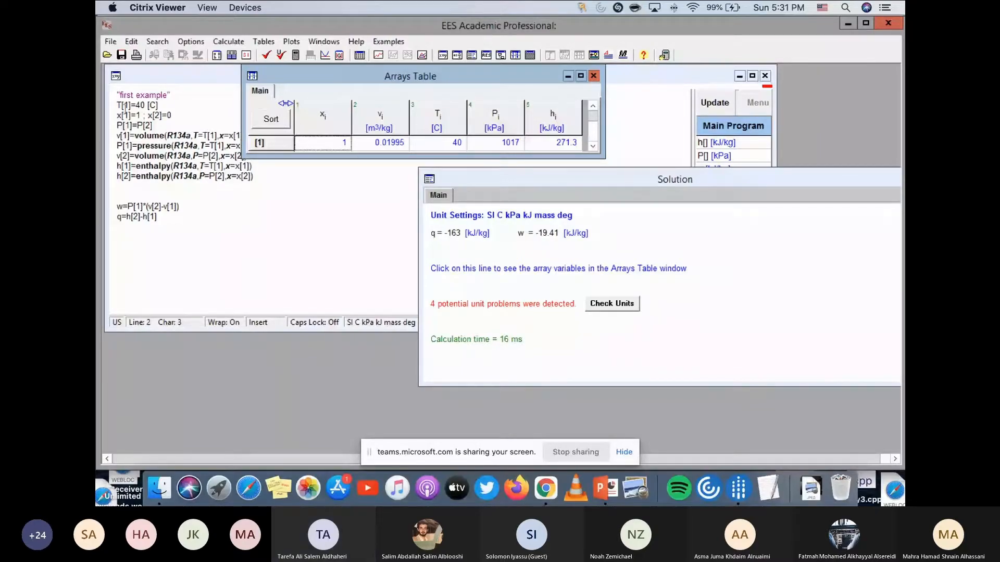
click(336, 165)
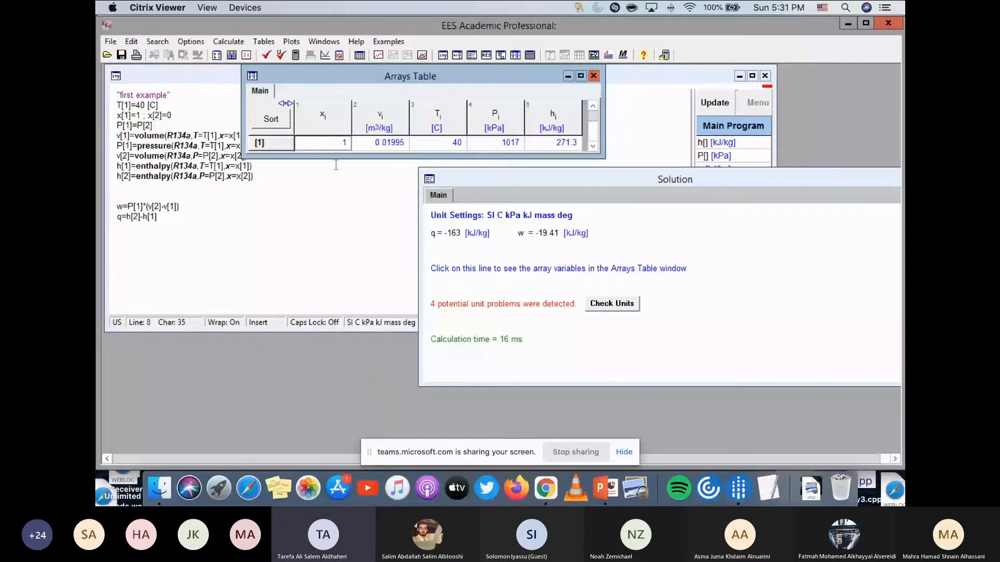
click(332, 159)
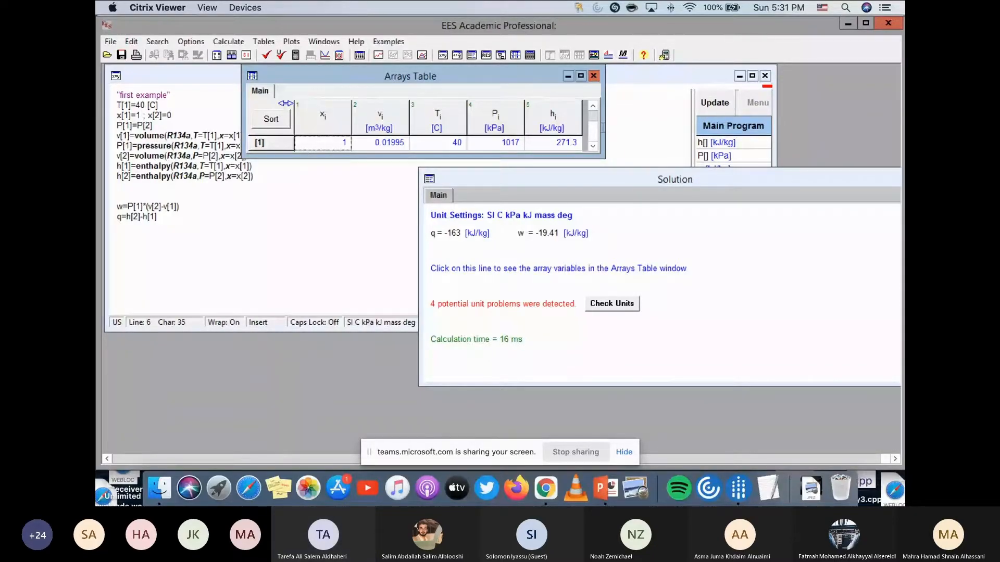
Arrange the Equations Window and Arrays Table so the equations stay readable, and enlarge the table to show both state rows.
click(593, 75)
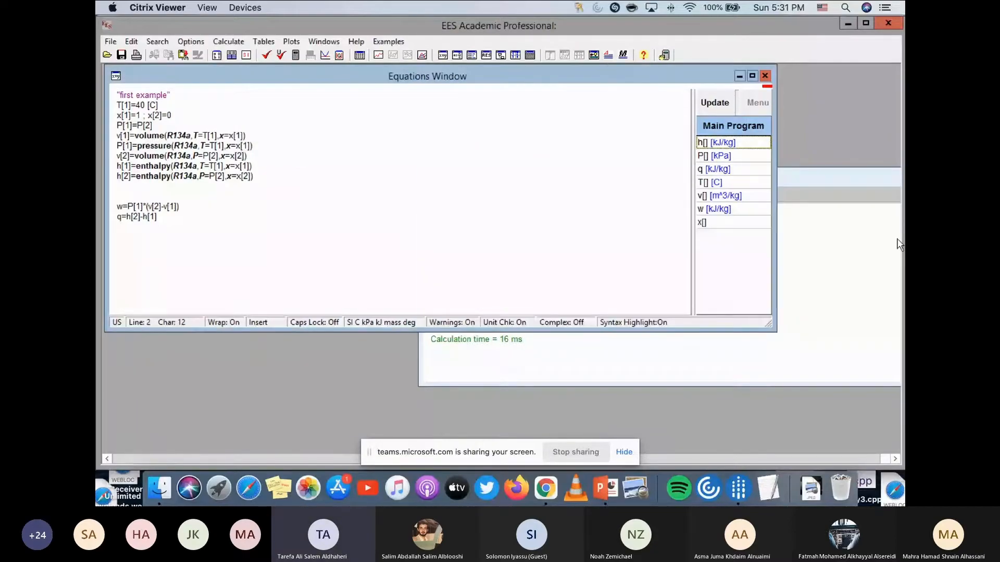
drag(578, 81, 554, 183)
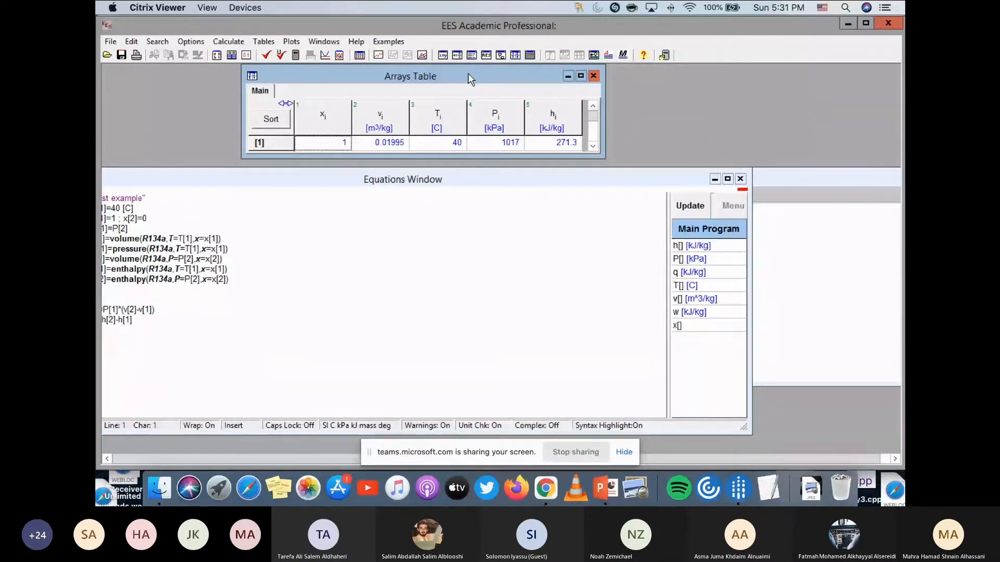
drag(470, 78, 698, 189)
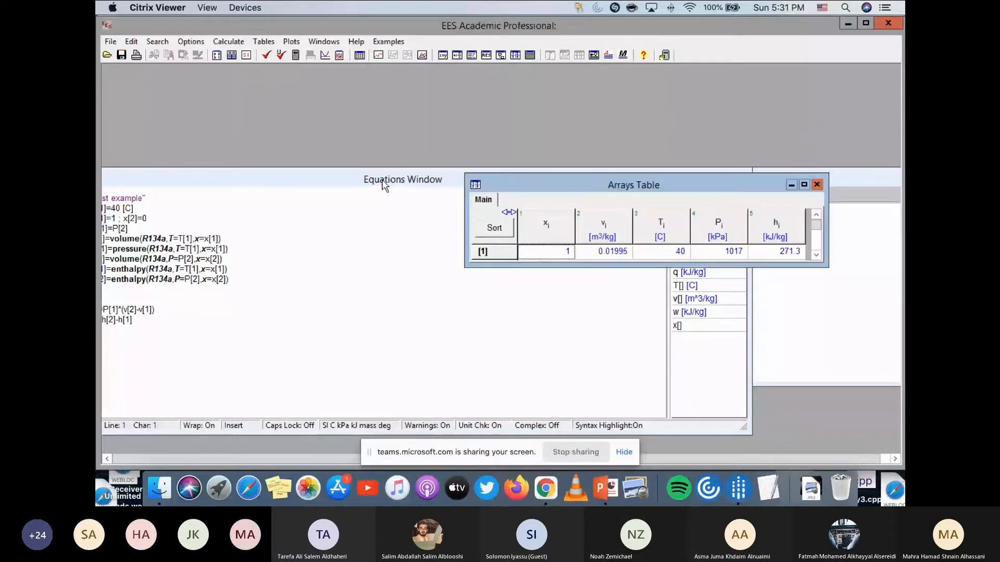
drag(383, 183, 402, 79)
drag(778, 185, 726, 180)
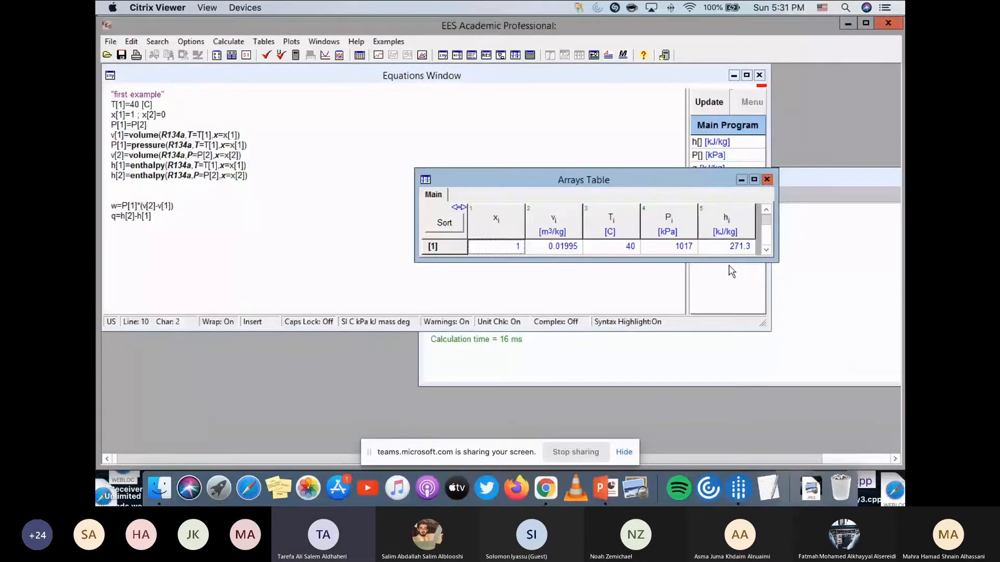
drag(732, 264, 732, 279)
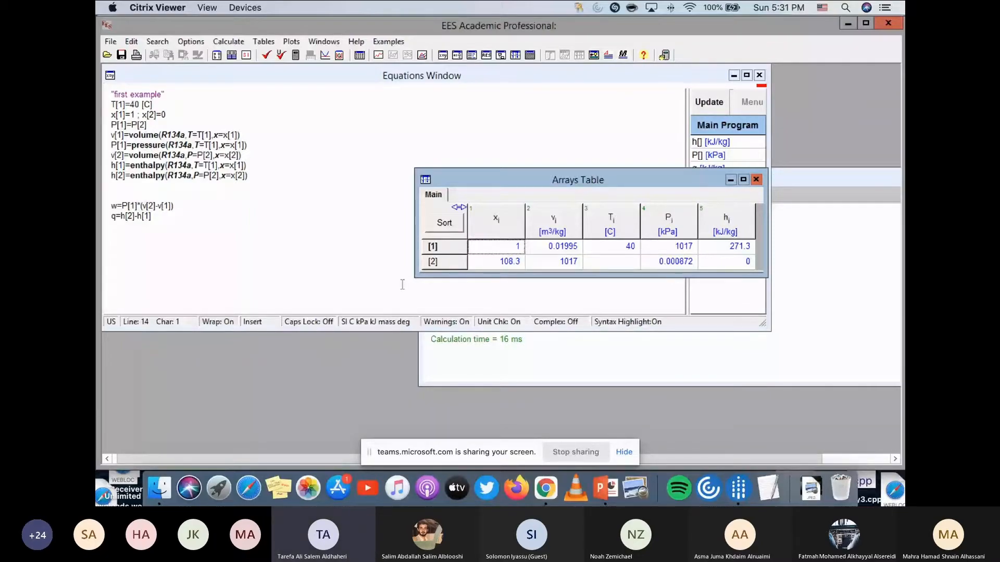
Bring the Solution window fully into view, review its potential unit problems, and close the unit report.
click(828, 245)
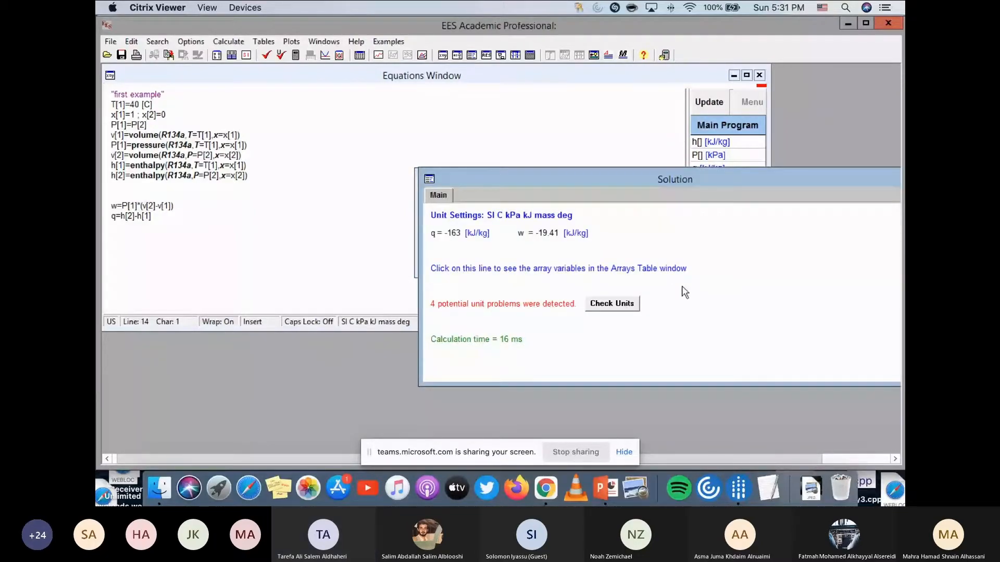
drag(557, 182, 440, 211)
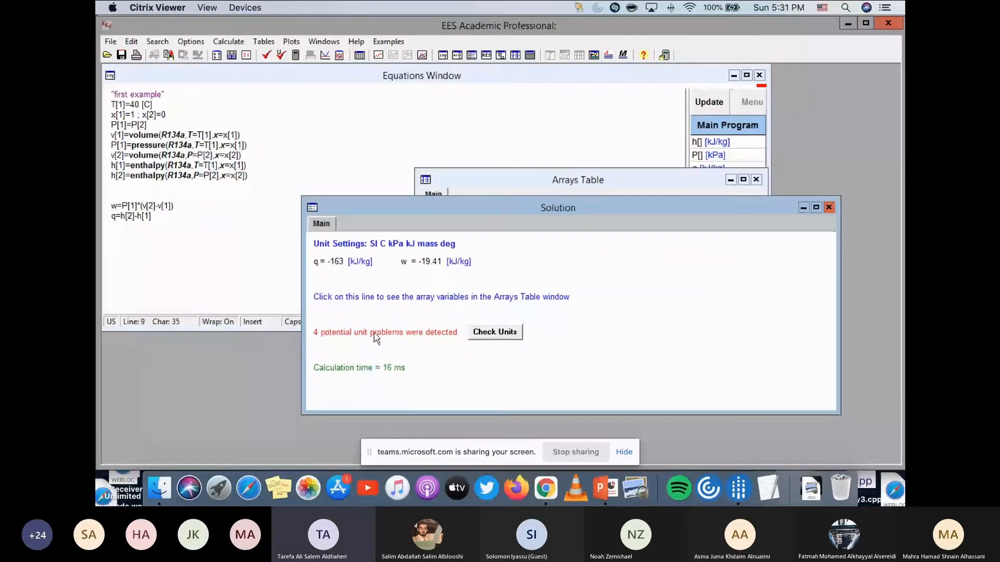
click(486, 336)
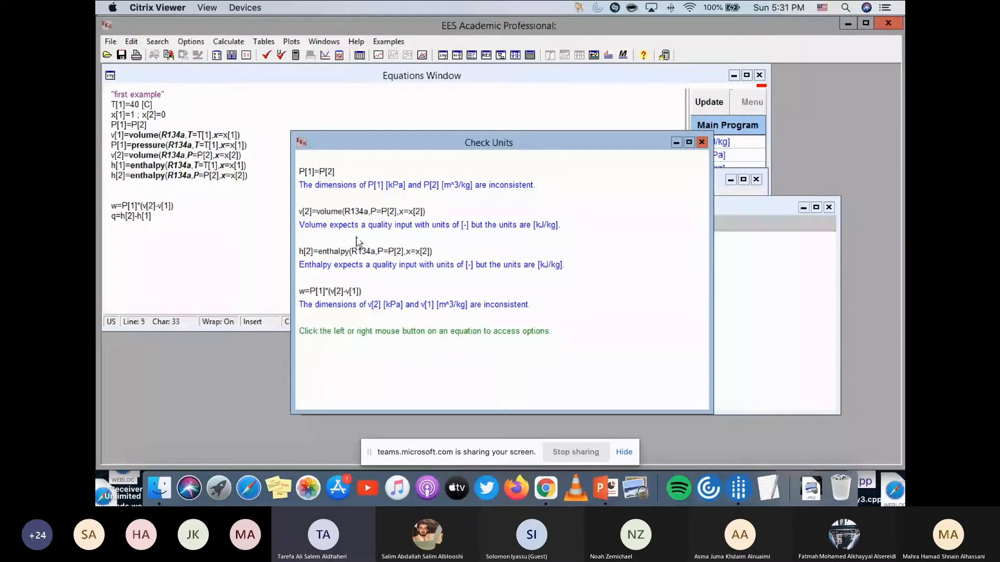
click(702, 143)
Open the variable information, move the dialog clear of the equations, and set the units of P[2] to kPa.
click(228, 41)
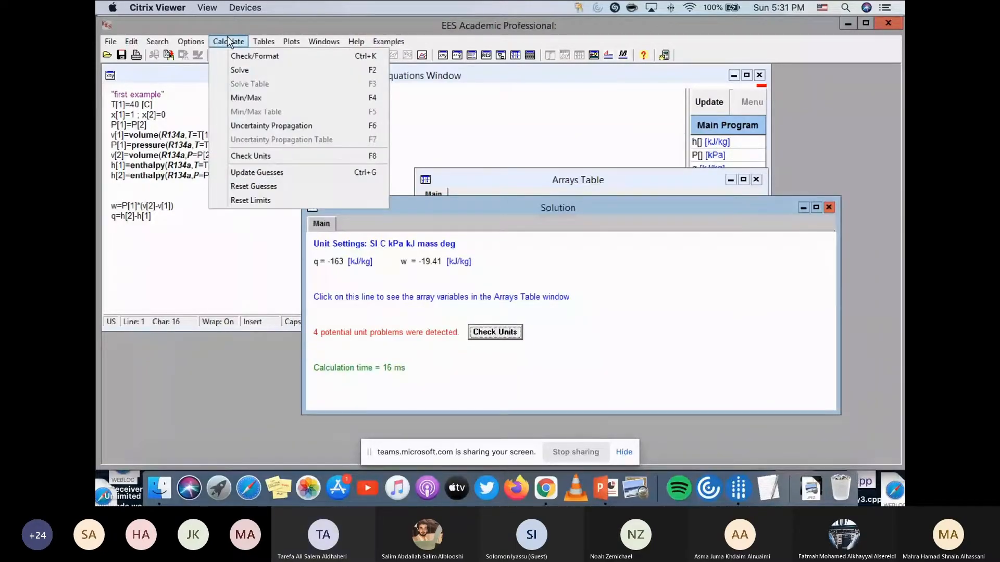
mouse_move(202, 41)
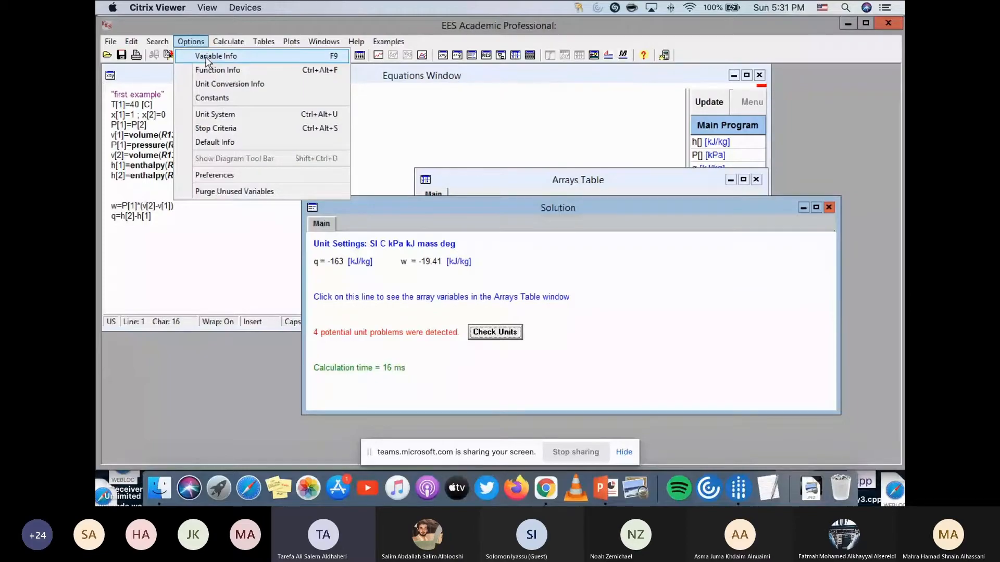
click(207, 58)
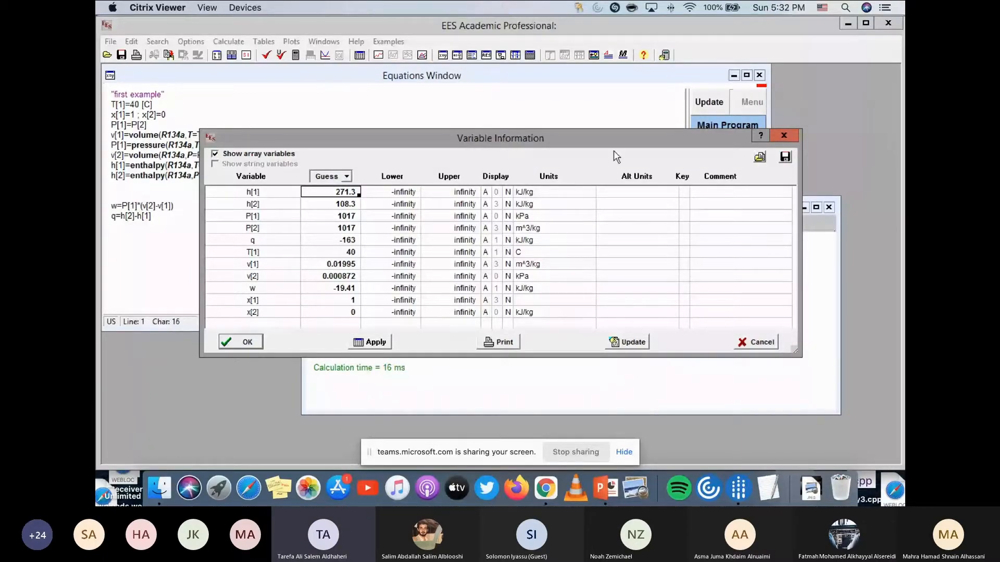
drag(597, 140, 597, 140)
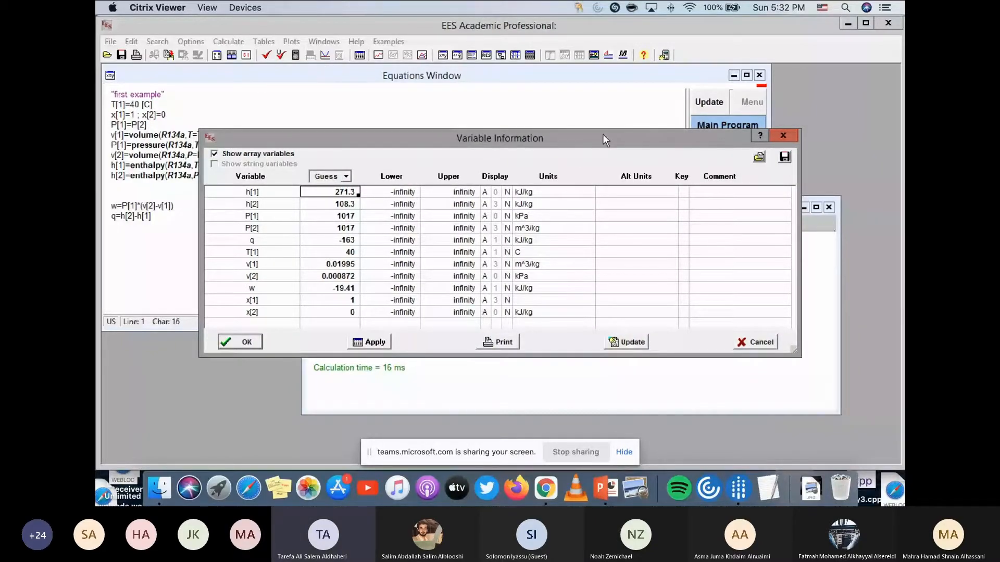
mouse_move(602, 139)
mouse_down()
mouse_move(589, 257)
mouse_move(592, 123)
mouse_up()
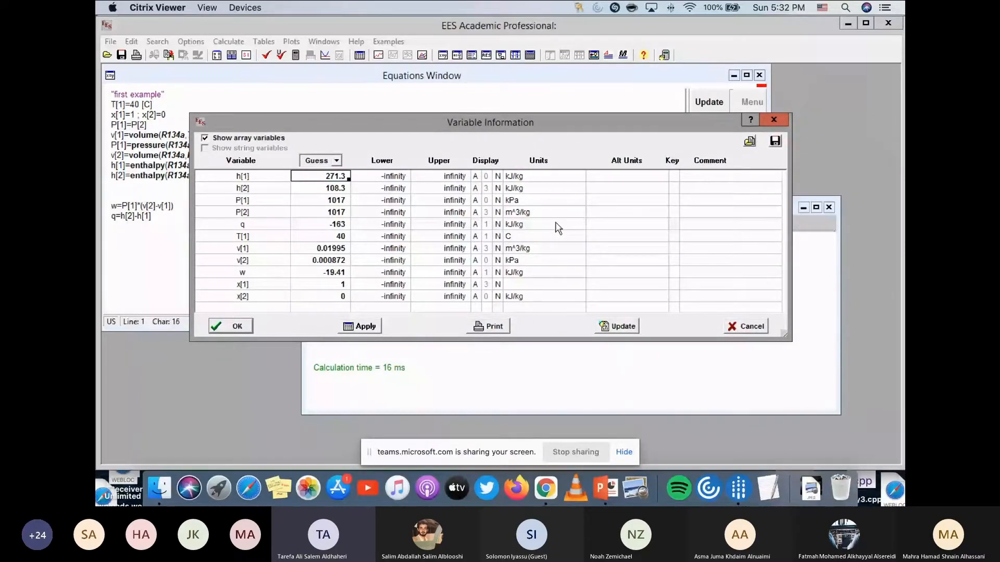
click(520, 213)
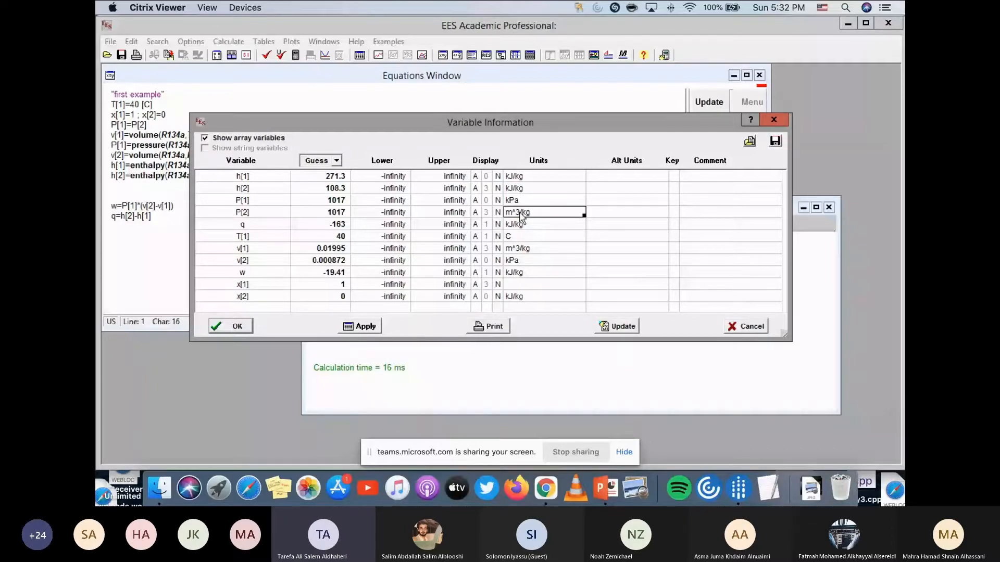
text(kPa)
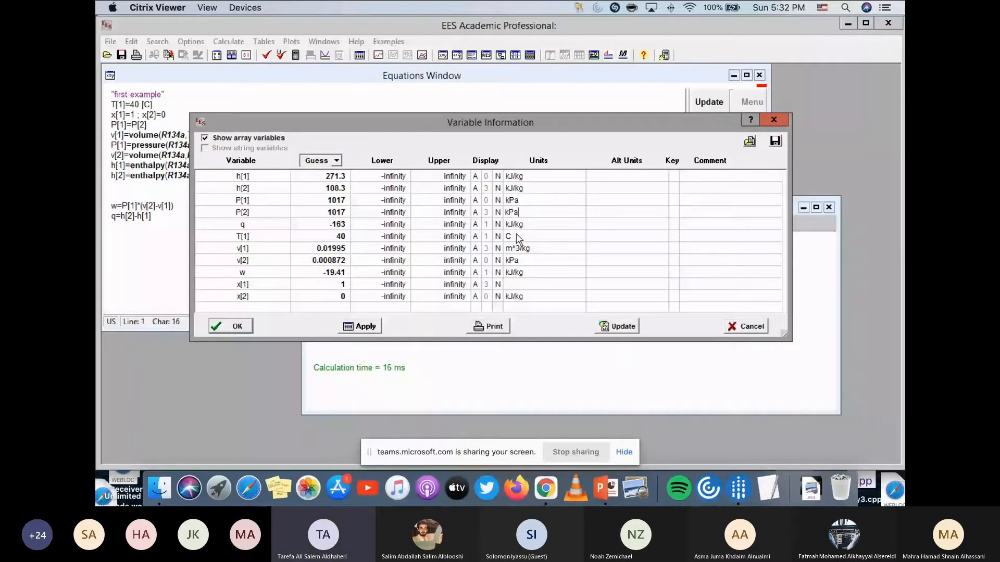
click(518, 238)
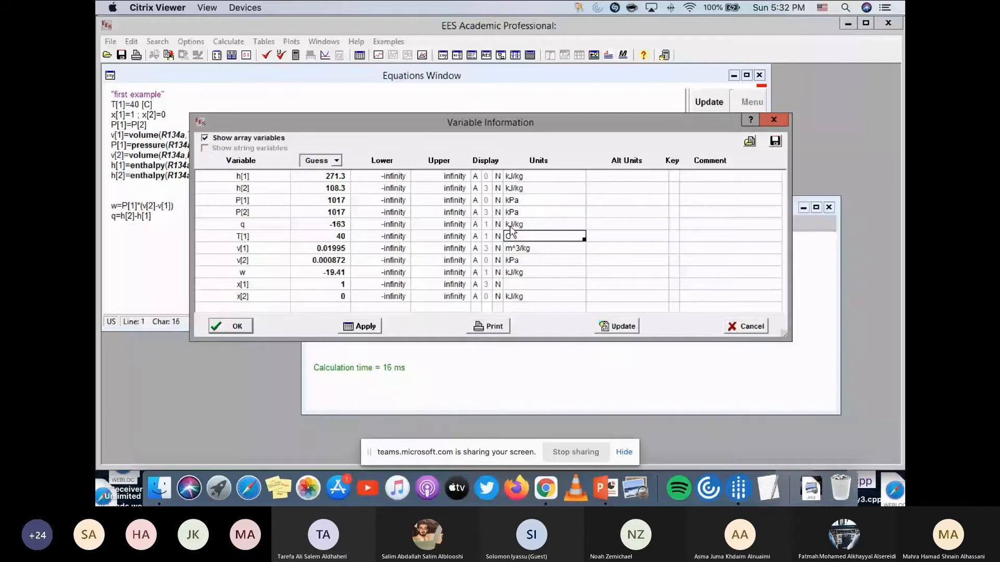
Copy the m^3/kg units of v[1] to v[2], clear the units of x[2], and accept the variable information.
click(523, 263)
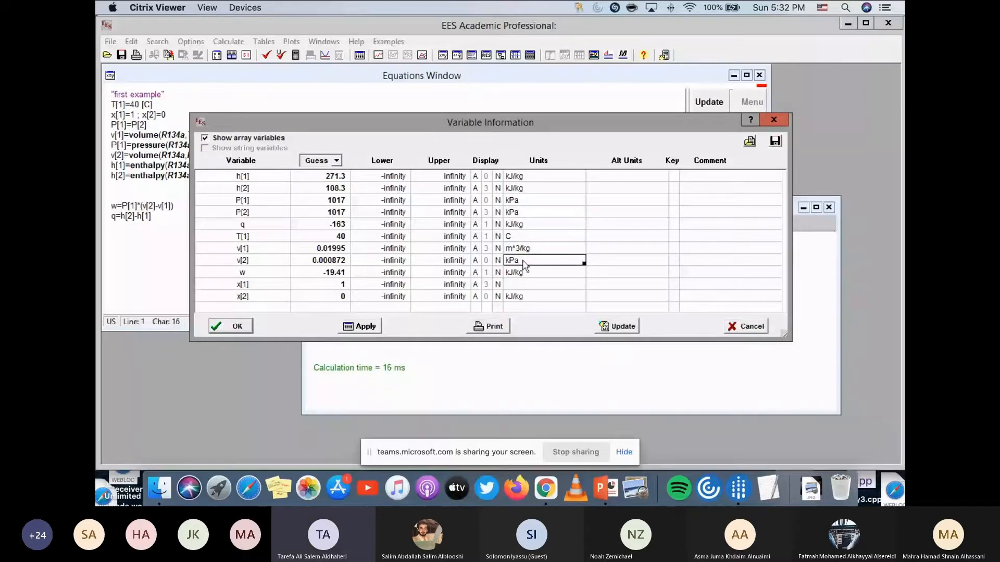
click(523, 250)
key(ctrl+c)
click(524, 261)
key(ctrl+v)
click(524, 297)
key(BackSpace)
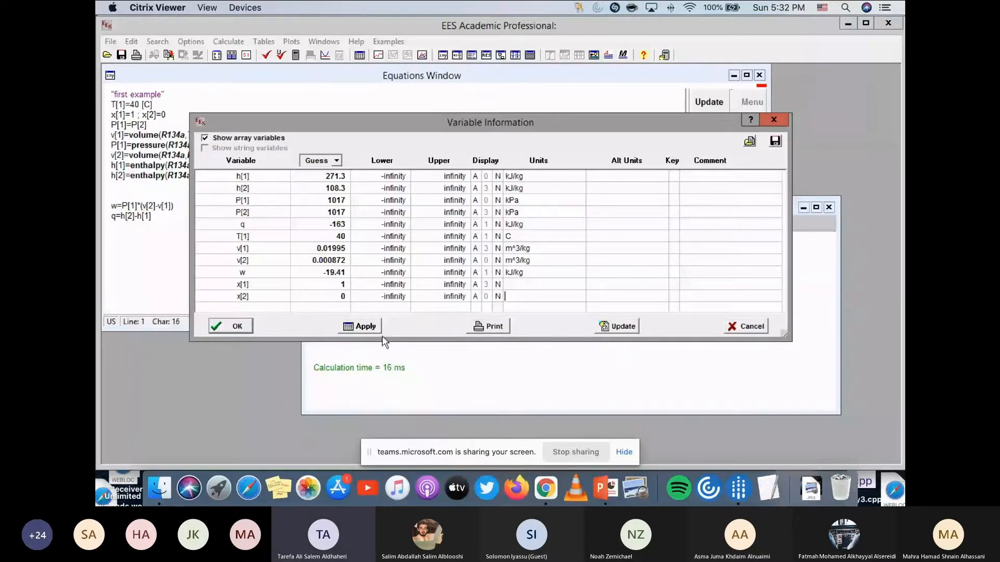
click(245, 330)
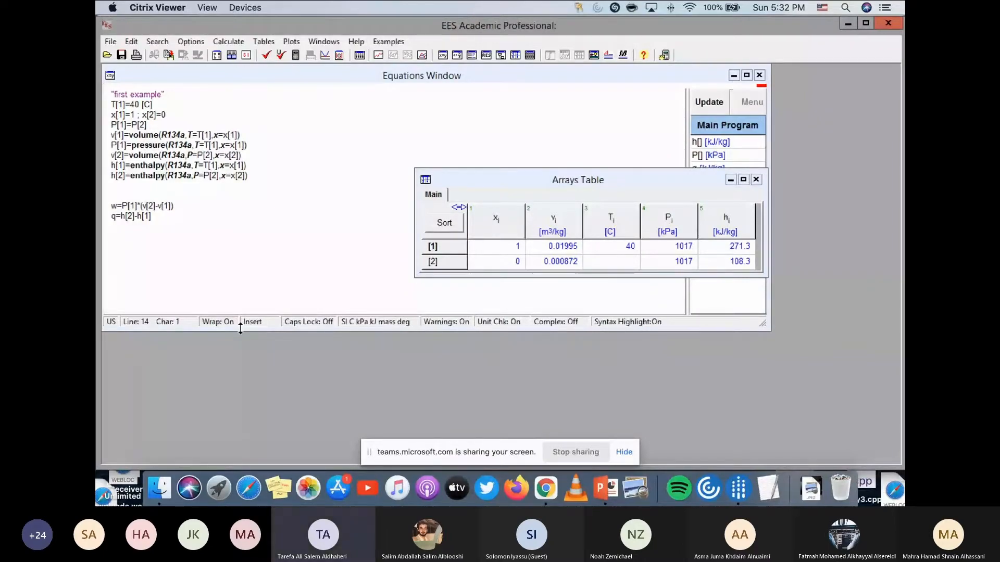
Solve the equations again, review the solution and unit check, and close the Solution and Arrays Table windows.
click(275, 78)
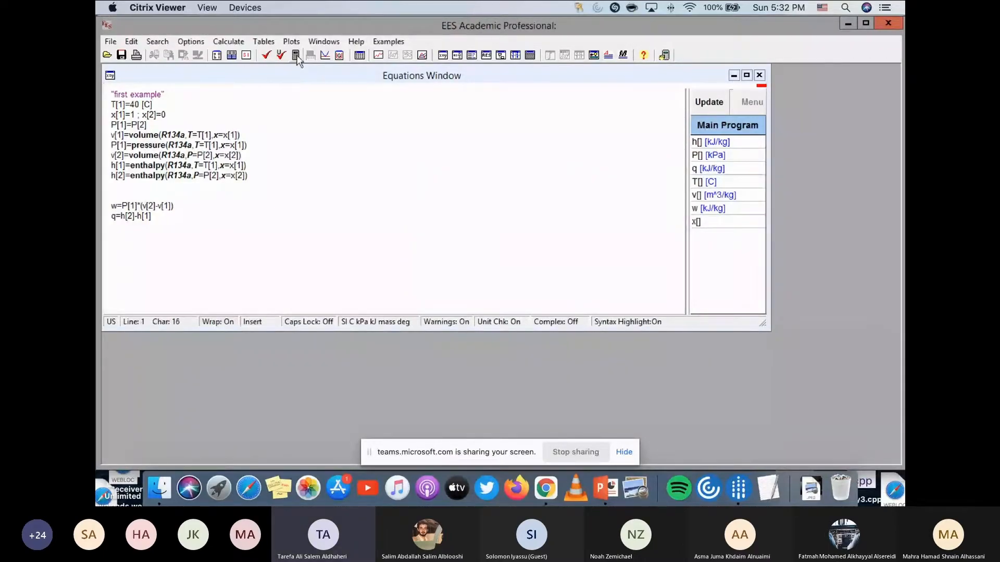
click(295, 55)
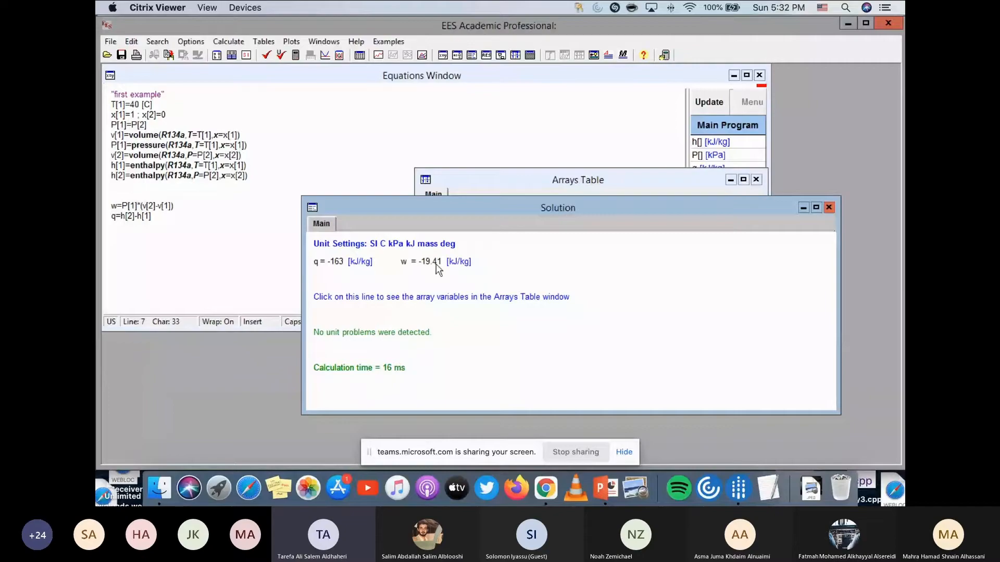
click(828, 207)
click(756, 180)
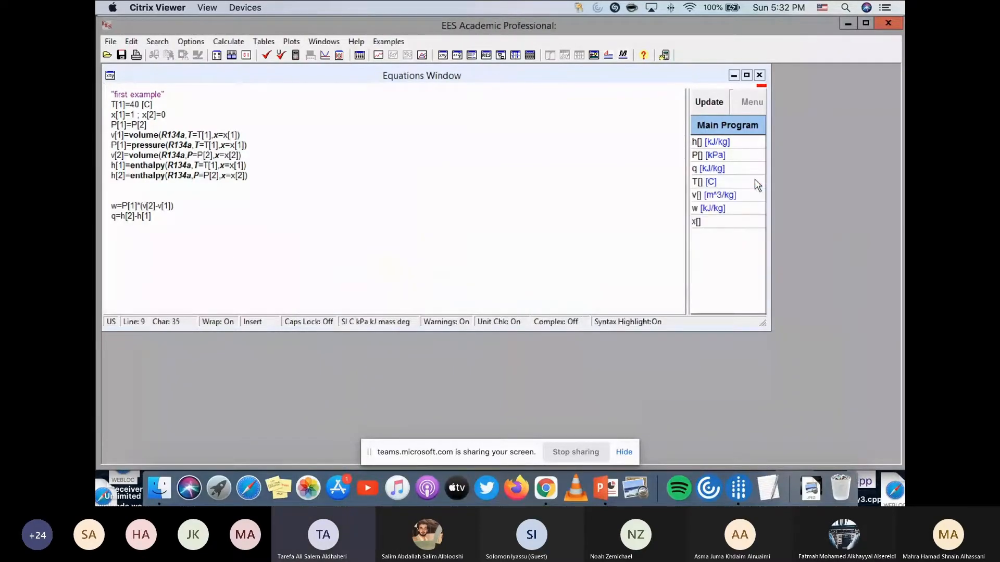
Swap the volume indices in the work equation so it reads w=P[1]*(v[1]-v[2]).
click(153, 207)
click(288, 233)
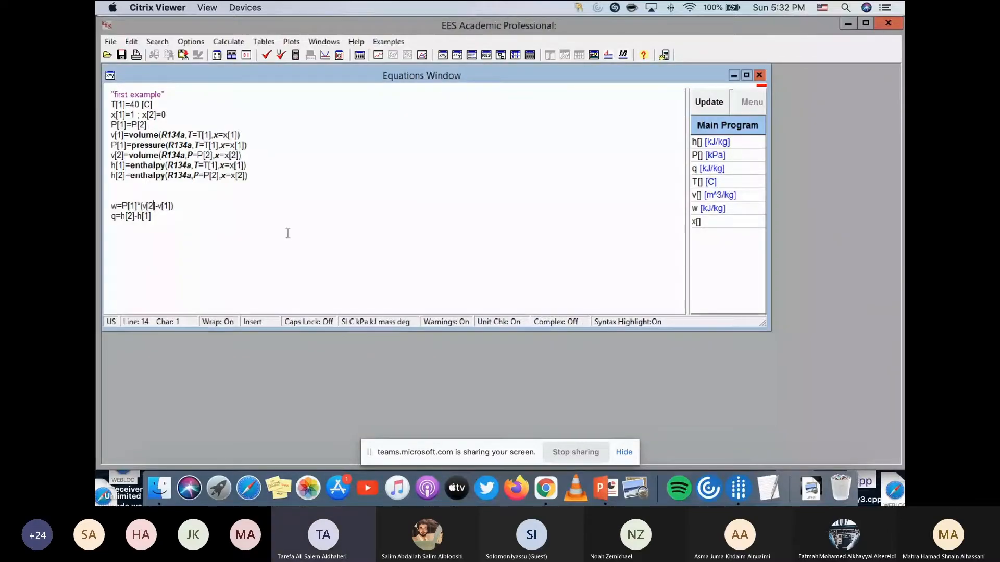
key(BackSpace)
text(1)
click(168, 206)
key(BackSpace)
text(2)
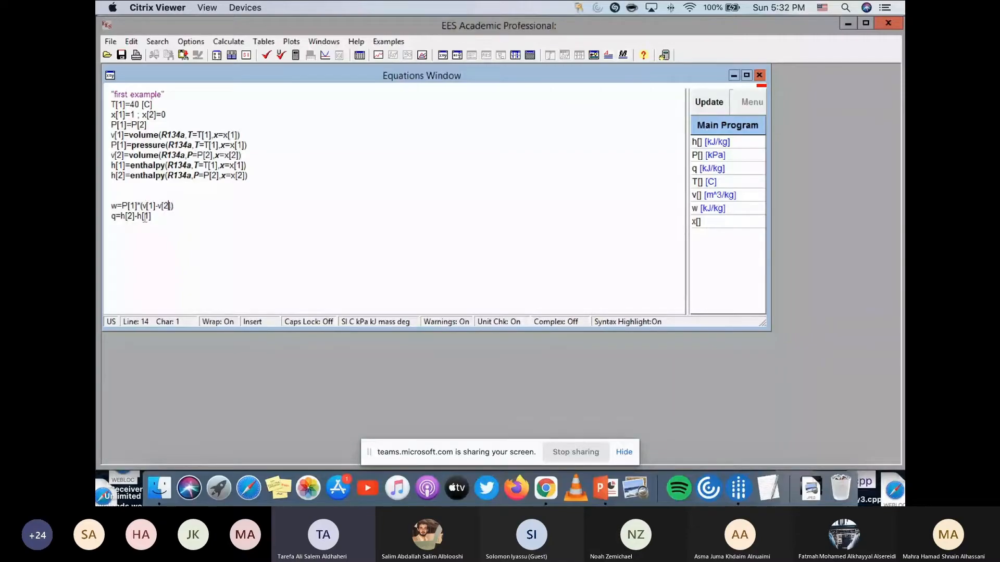
Swap the enthalpy indices in the heat equation so it reads q=h[1]-h[2].
click(131, 216)
key(BackSpace)
text(1)
click(148, 216)
Solve the revised equations, review the work and heat results, and close the Solution window.
click(220, 97)
click(297, 56)
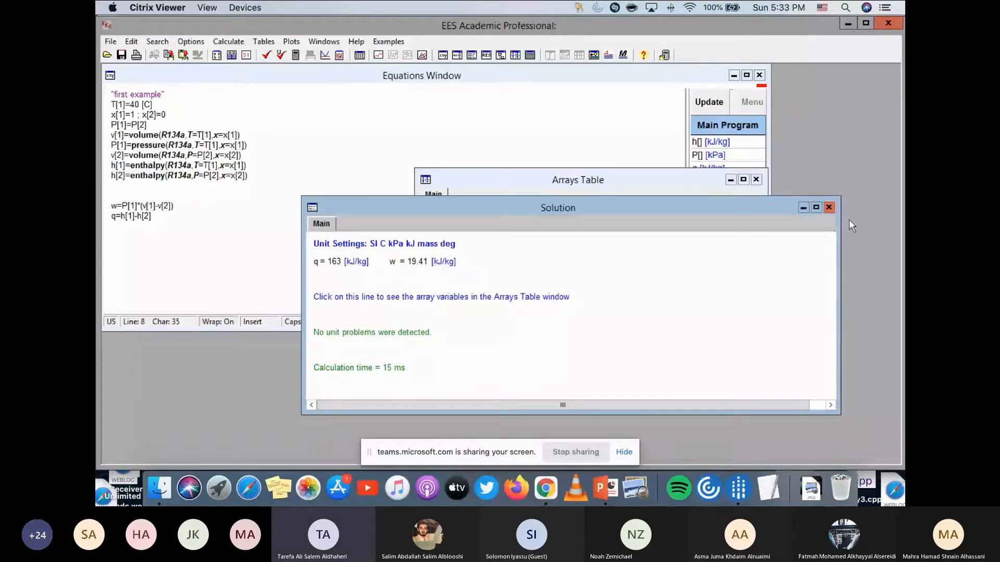
click(828, 208)
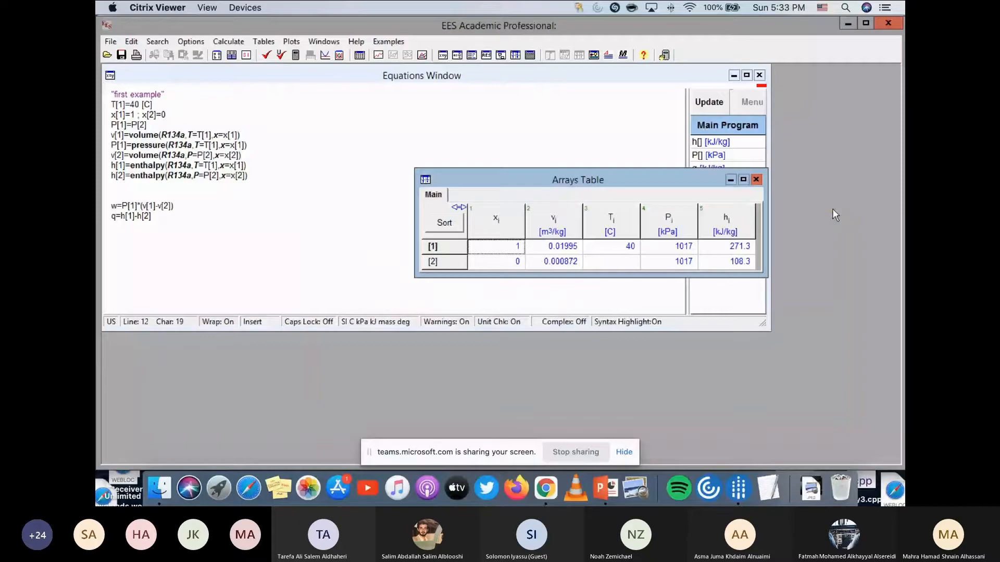
click(341, 94)
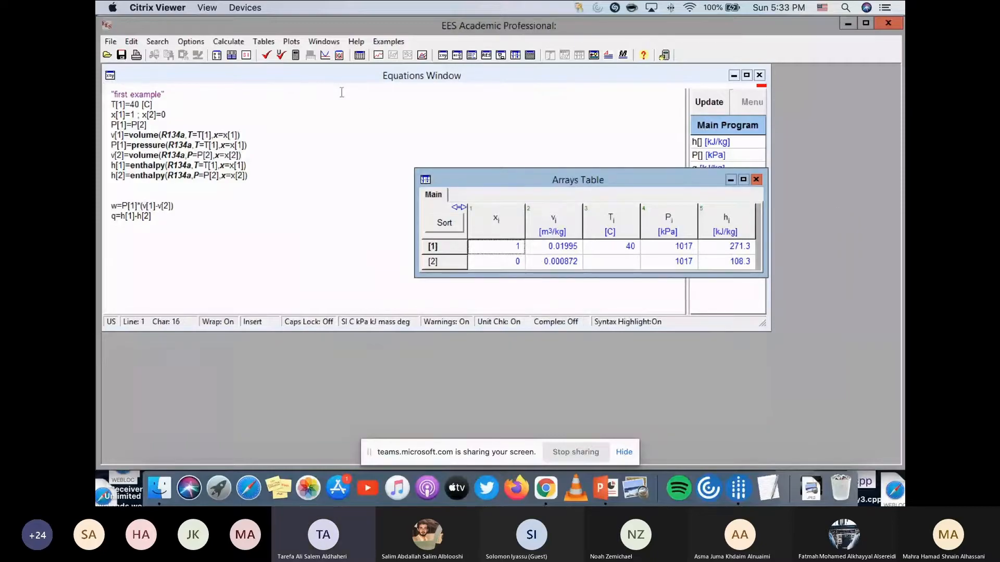
Start a new parametric table with 10 runs and add P[1] to its variables.
click(241, 43)
mouse_move(263, 42)
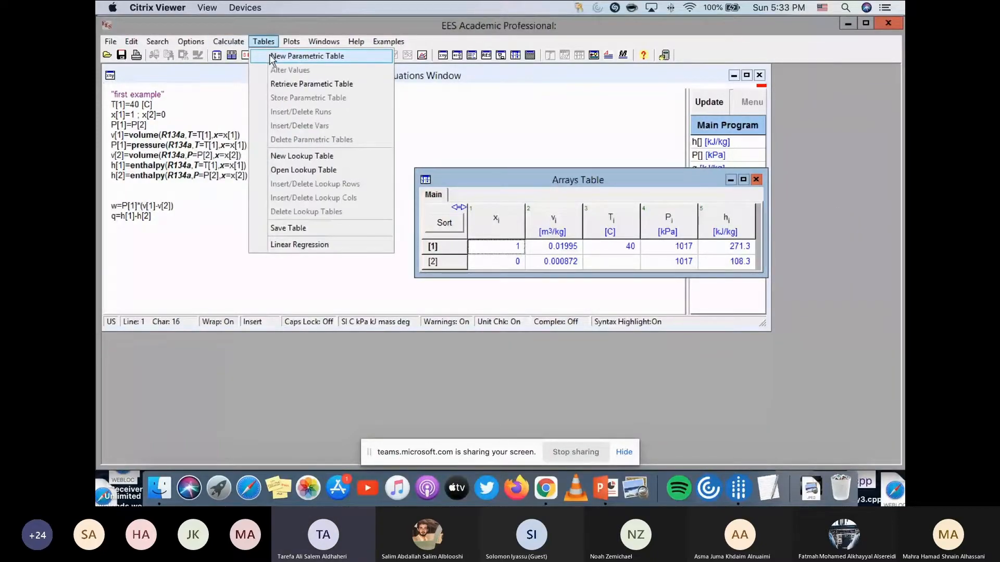
click(272, 57)
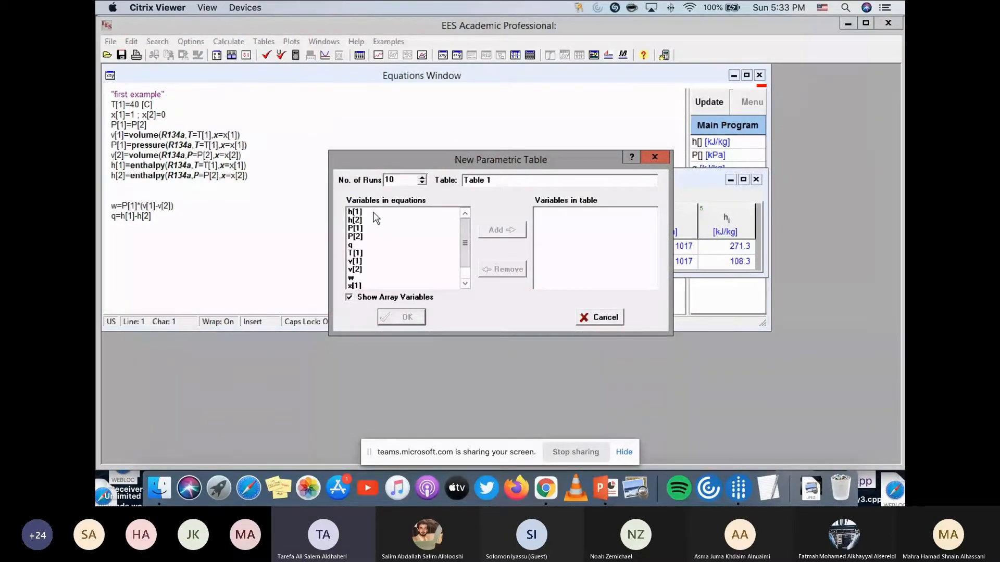
click(359, 229)
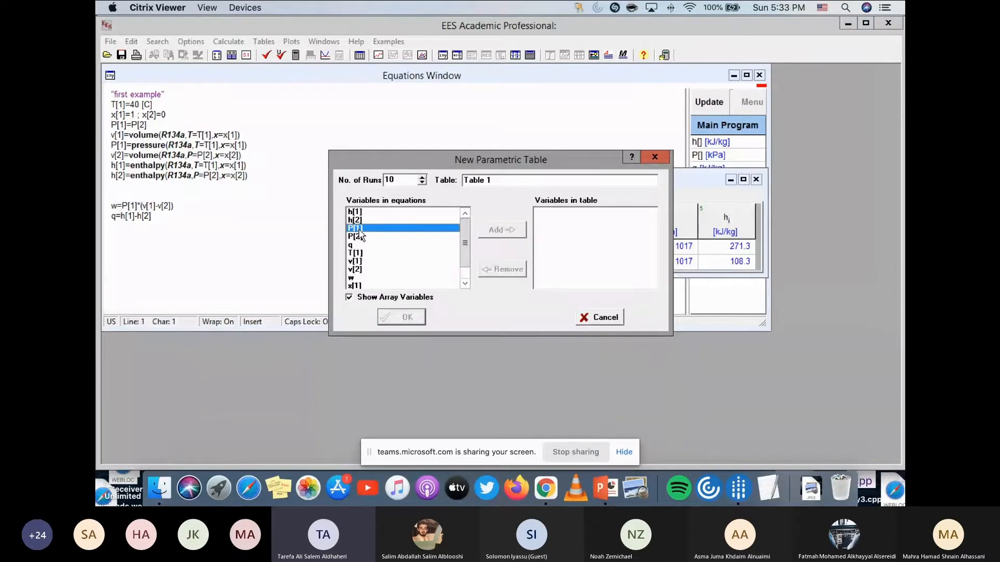
click(498, 230)
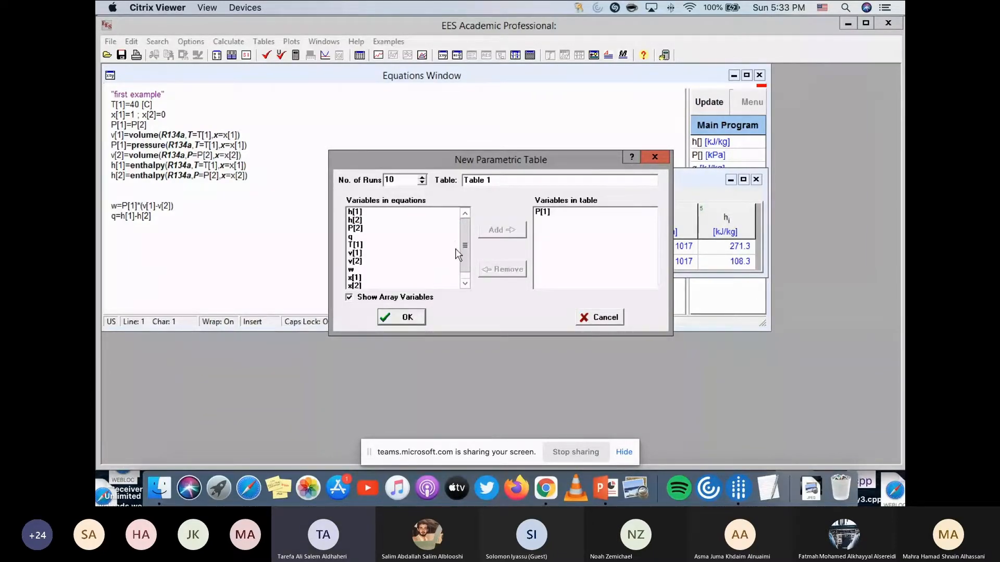
Add the work variable w to the parametric table's variables after P[1].
double_click(352, 269)
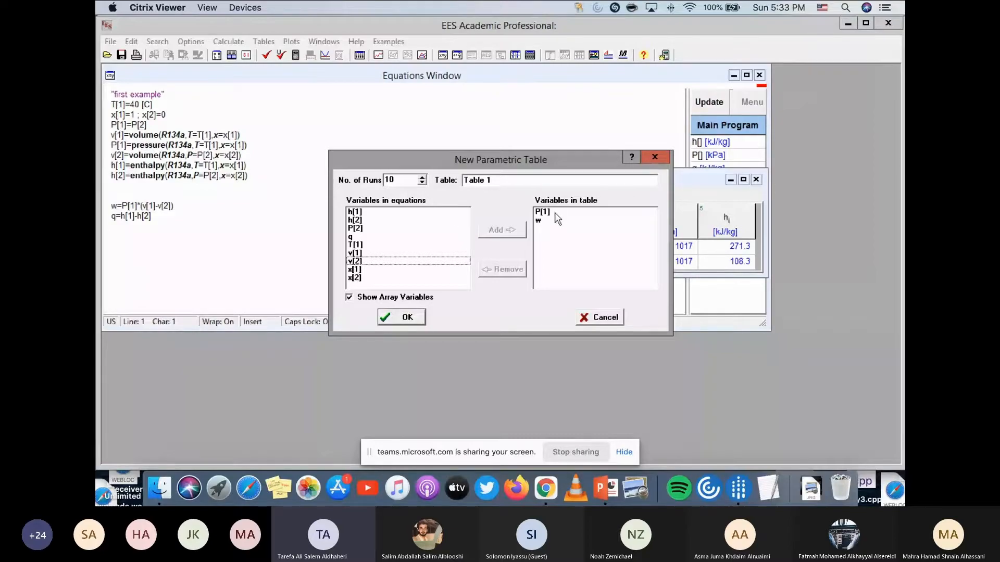
double_click(538, 222)
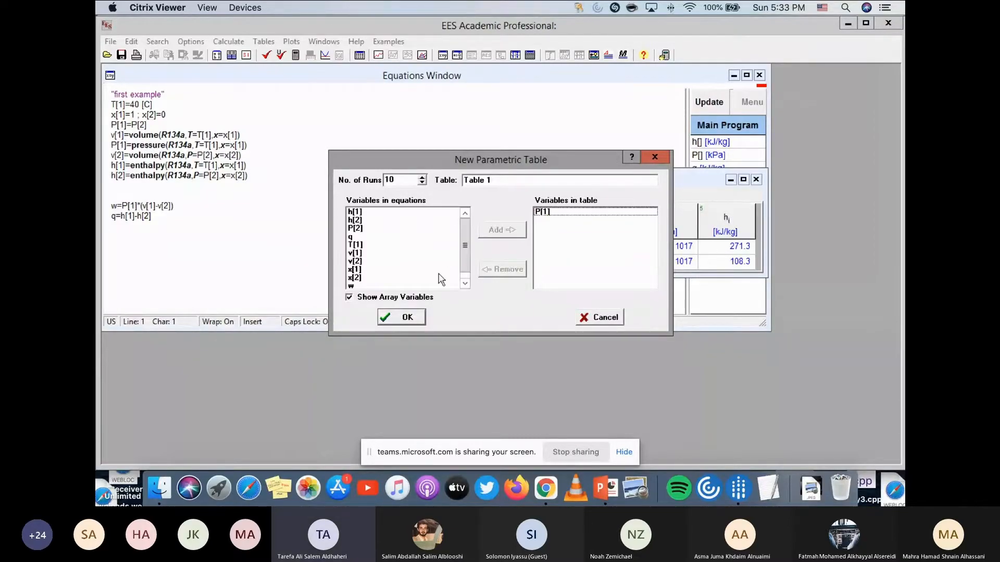
click(352, 287)
click(351, 278)
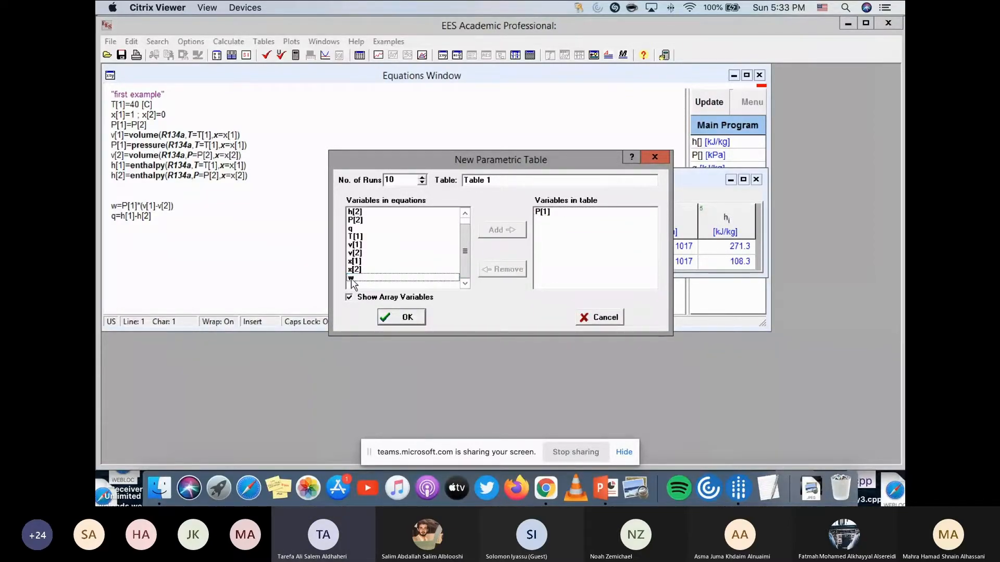
click(352, 279)
double_click(351, 279)
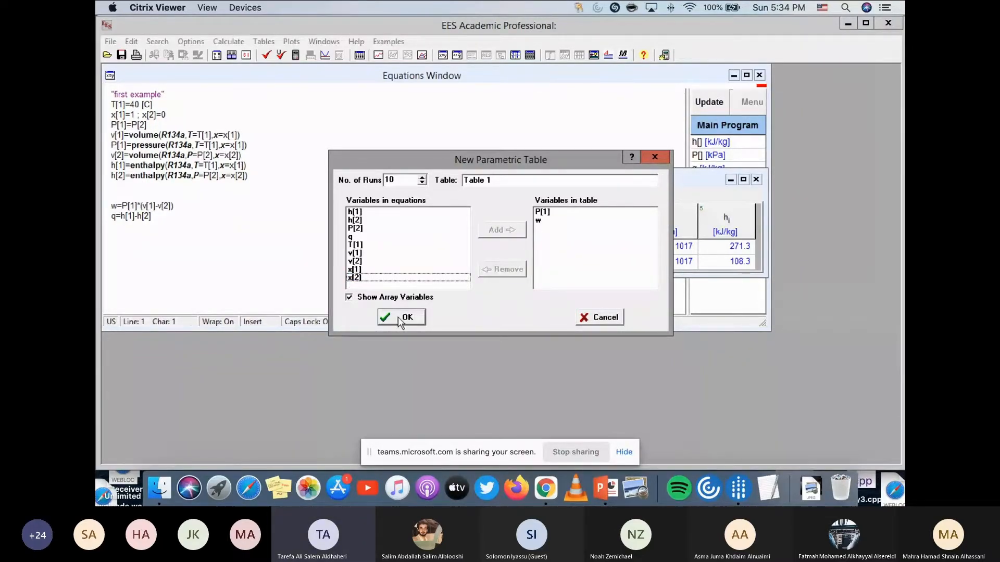
Add q to the table's variables, create the parametric table, and enlarge its window to show all ten runs.
click(354, 237)
click(355, 238)
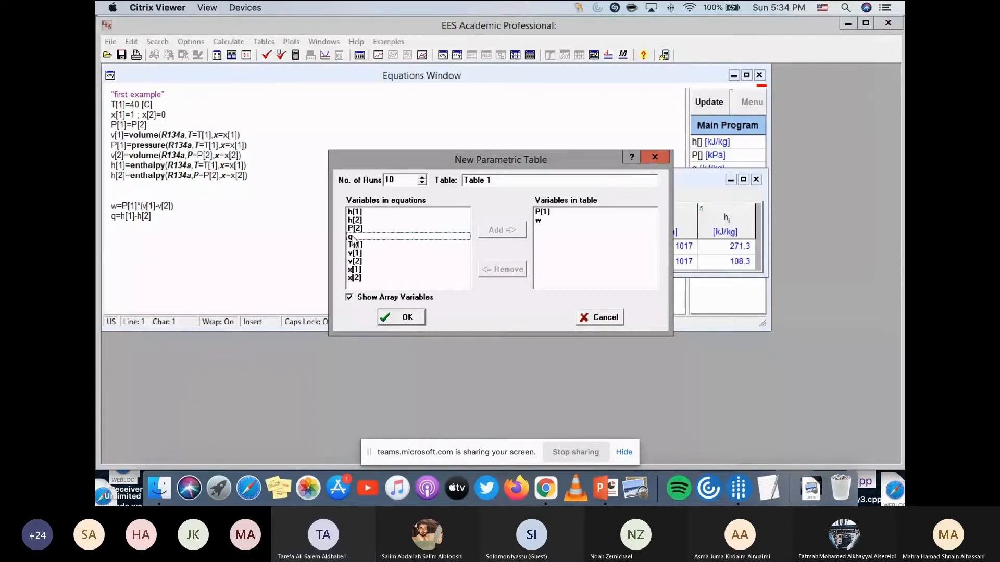
click(359, 238)
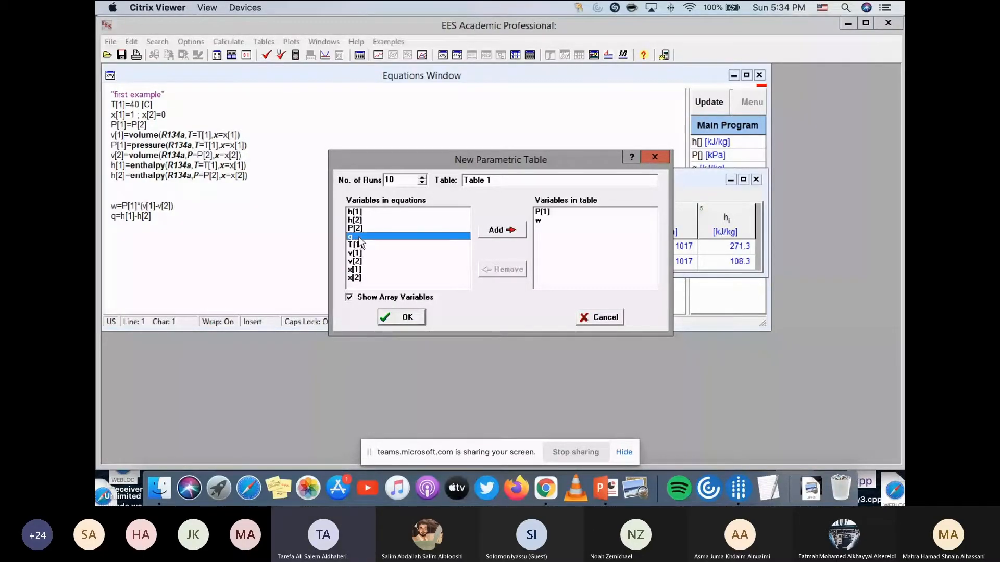
double_click(358, 238)
click(401, 317)
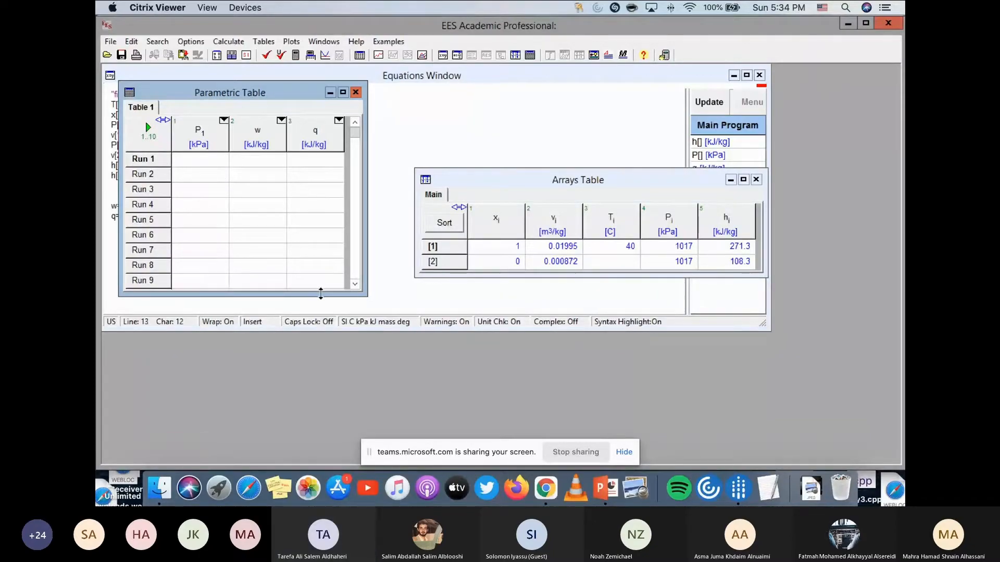
drag(321, 295, 319, 339)
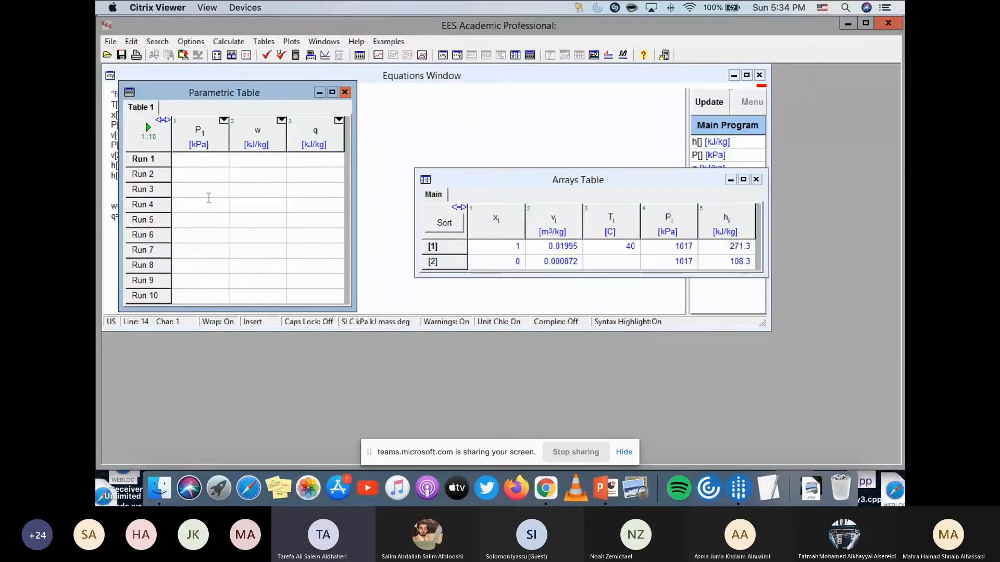
Open the fill settings for the P[1] column and set the last row to 20 and the first value to 100 kPa.
click(224, 121)
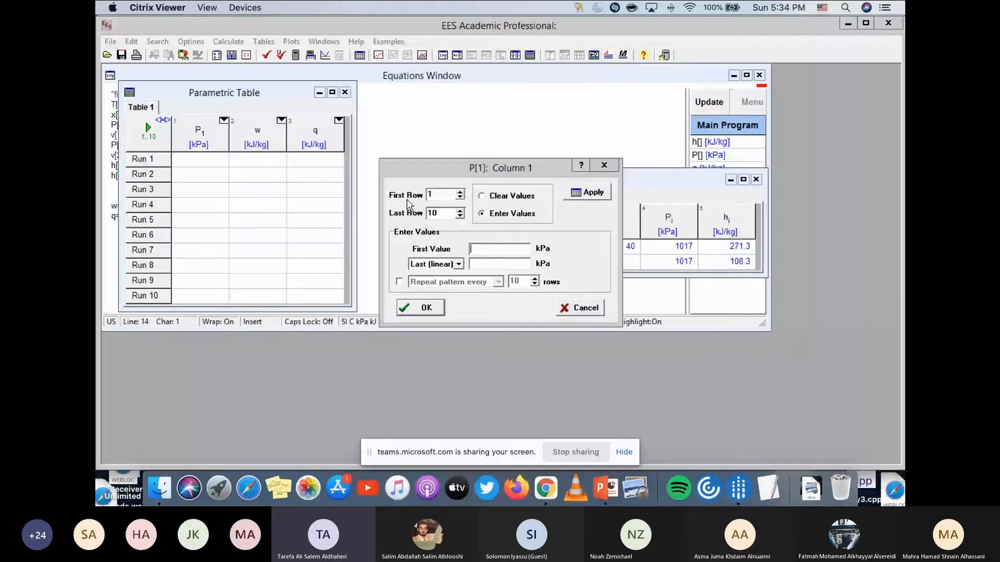
click(460, 210)
click(460, 210)
click(459, 210)
click(490, 249)
text(100)
Switch the P[1] column fill method to Increment with a value of 100 kPa.
click(486, 265)
click(458, 265)
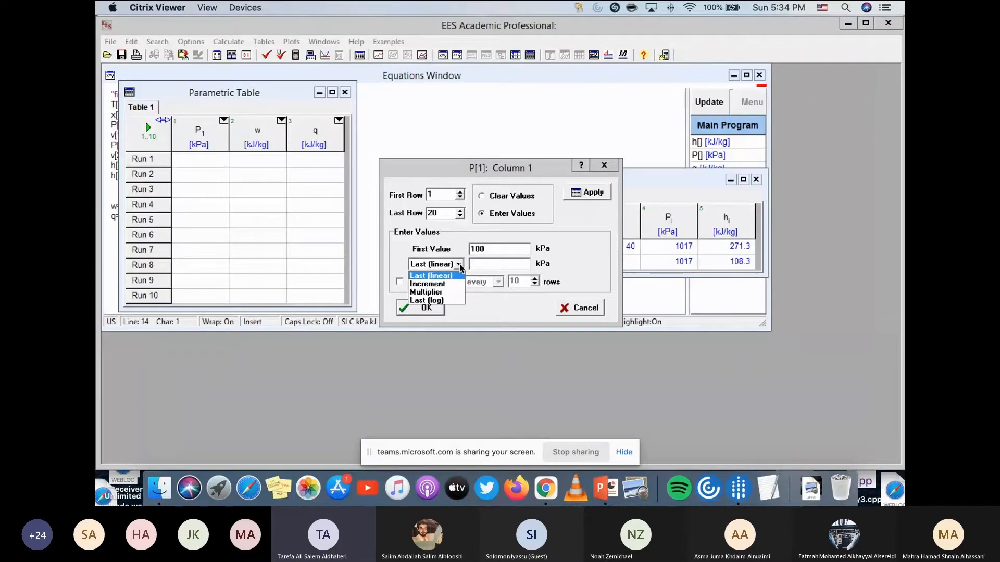
click(447, 284)
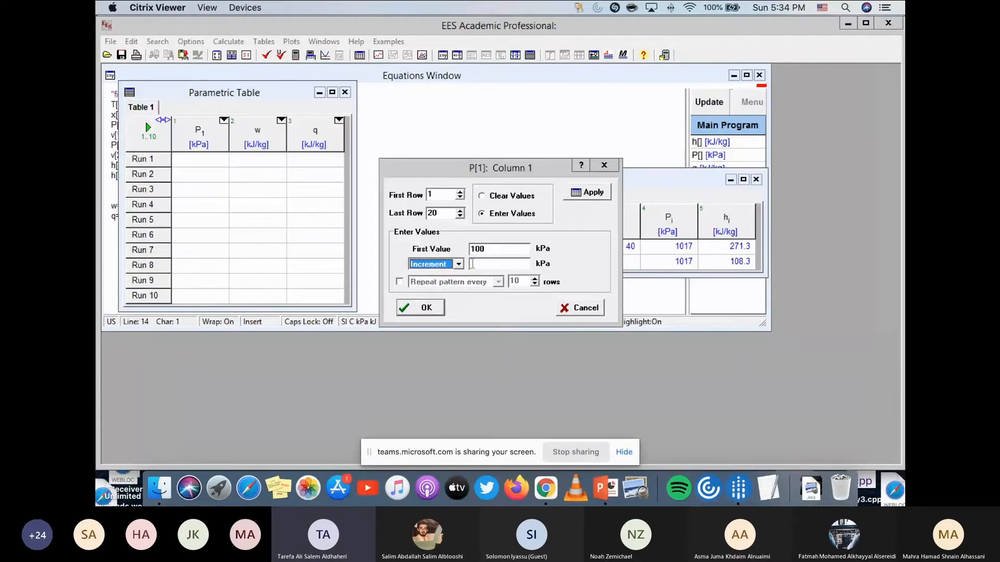
click(472, 264)
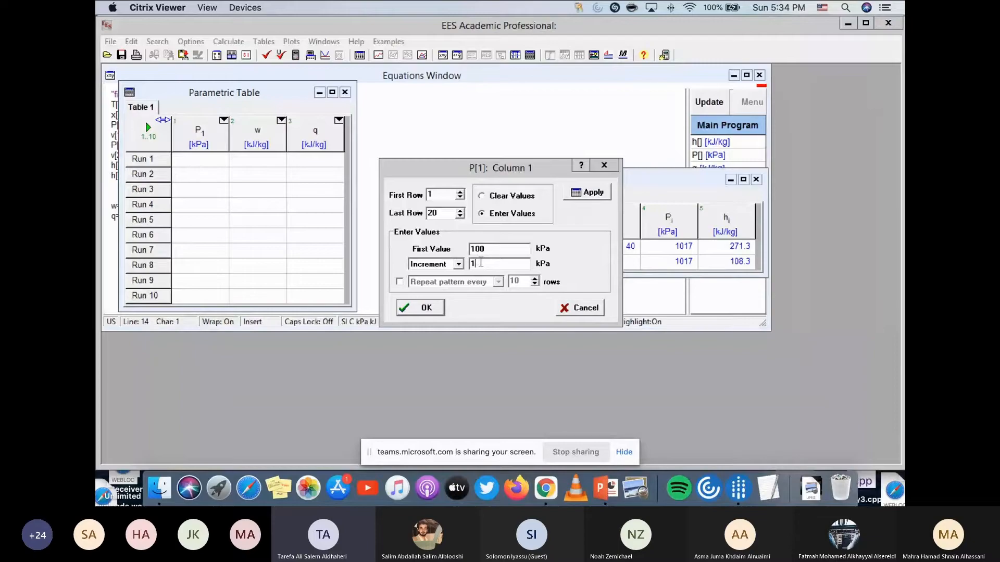
text(100)
Change the P[1] column fill method to Multiplier with a value of 2.
click(459, 265)
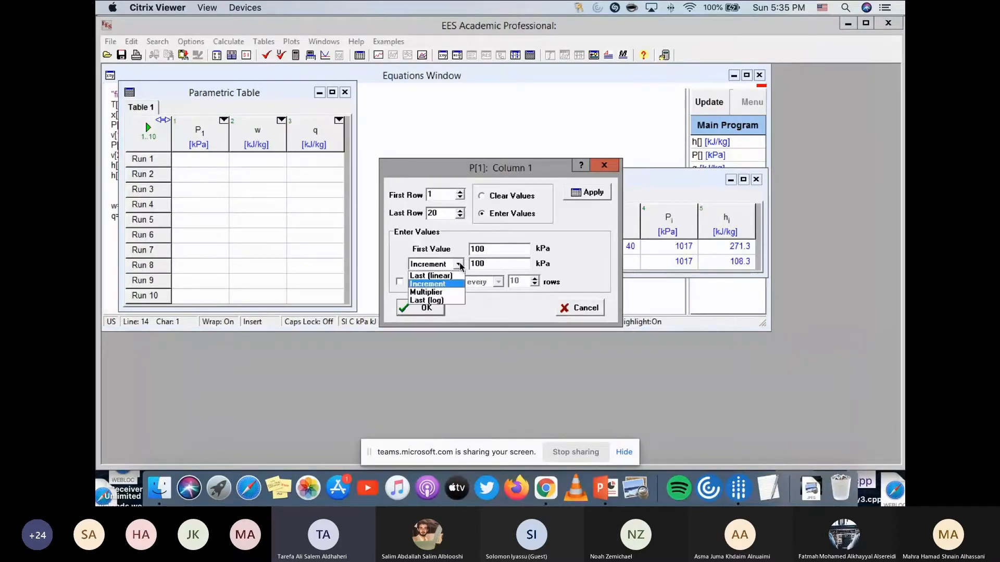
click(438, 293)
click(489, 265)
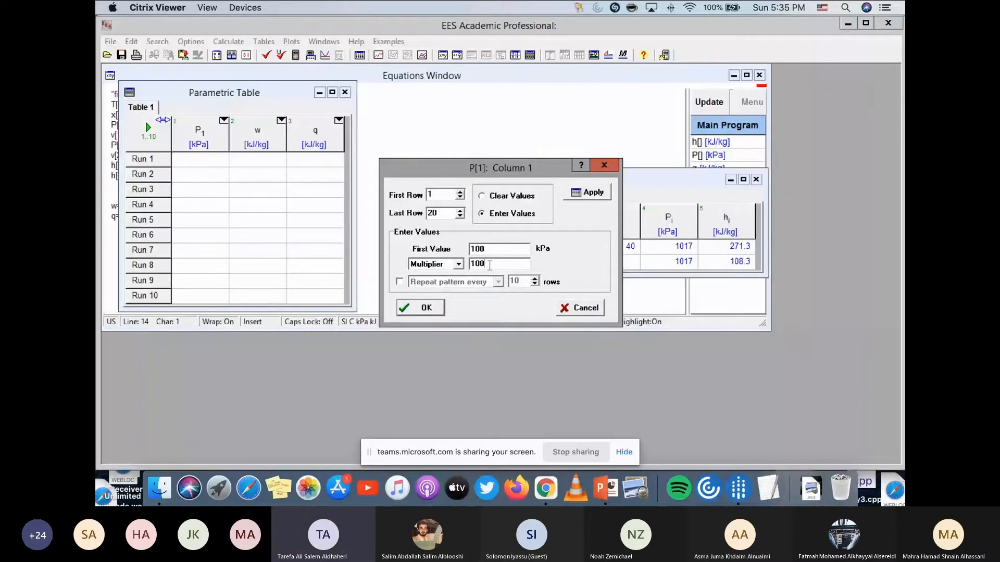
key(BackSpace)
key(BackSpace)
key(BackSpace)
text(2)
Fill the P[1] column linearly up to a last value of 1000 kPa, accepting 10 extra rows in the parametric table.
click(458, 264)
click(446, 276)
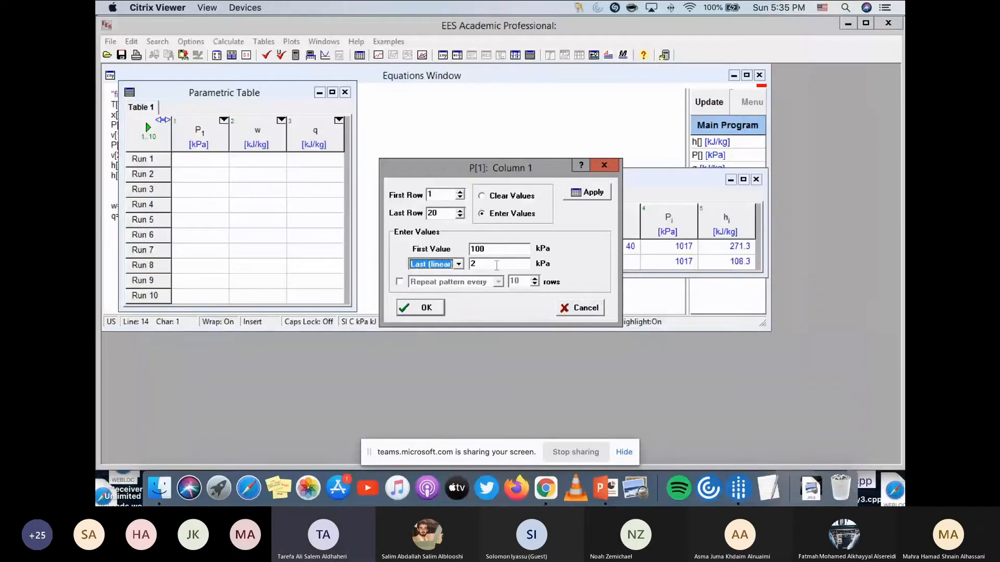
click(496, 266)
text(100)
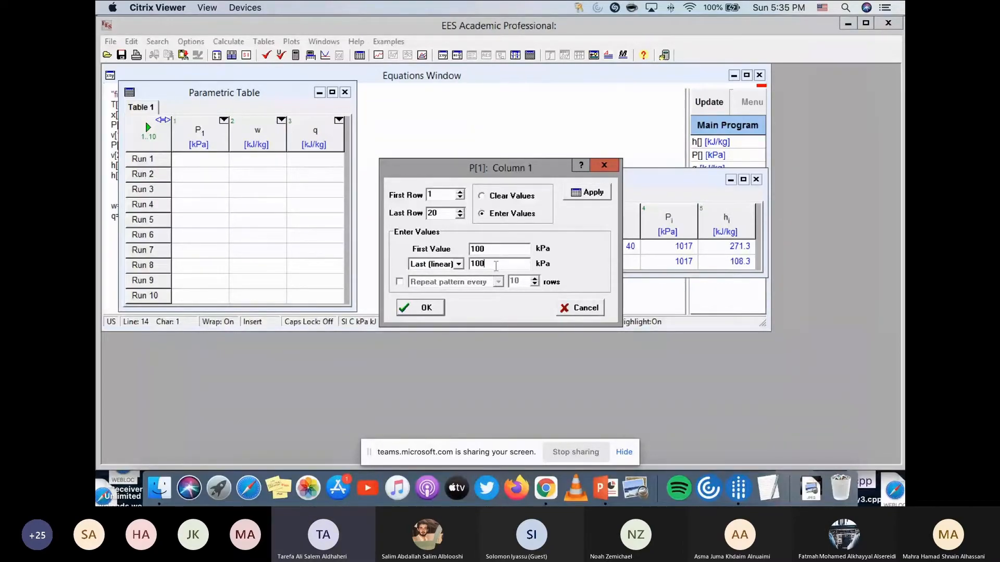
text(0)
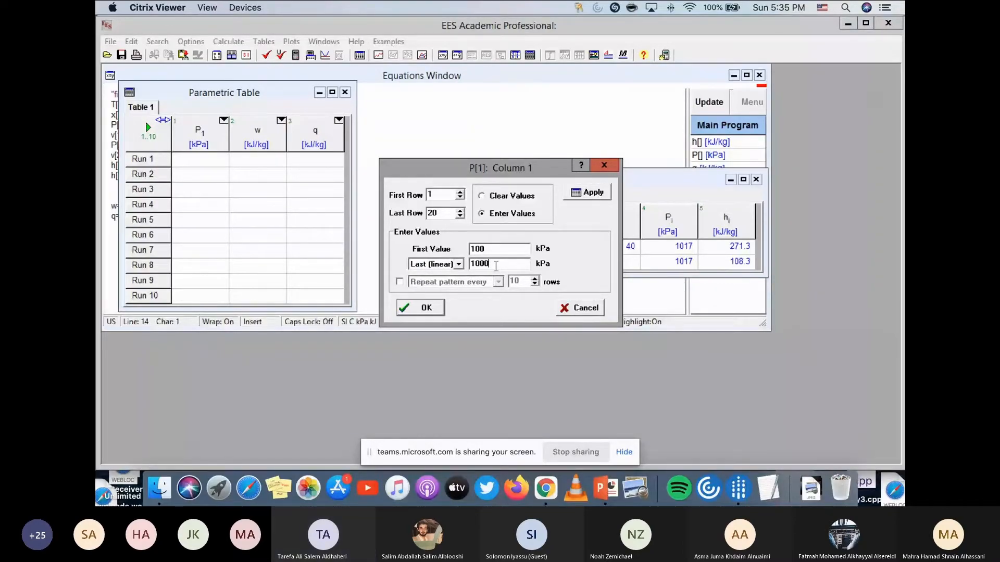
click(435, 308)
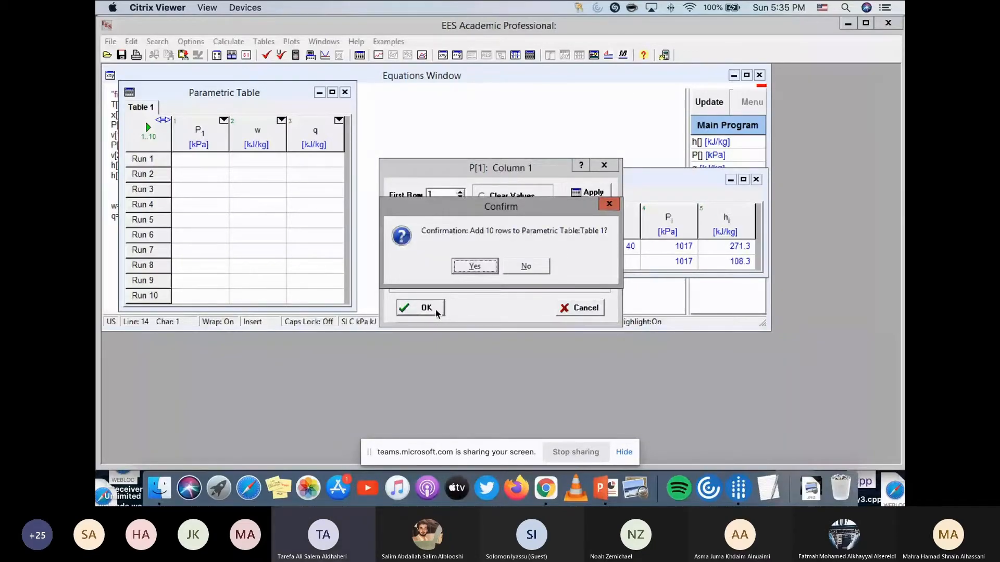
key(Return)
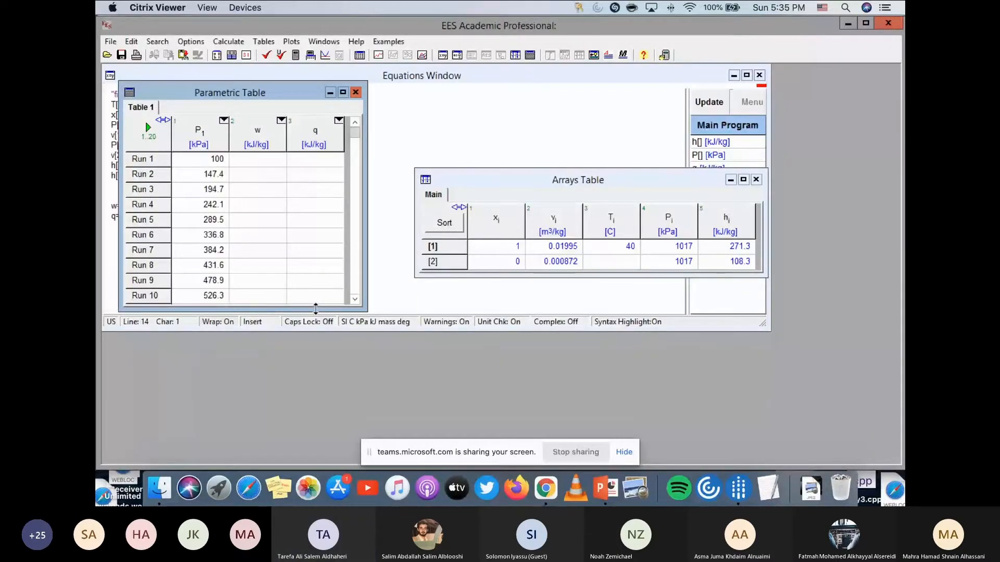
Enlarge and reposition the parametric table to show all 20 runs and try to solve it.
drag(316, 310, 296, 465)
drag(248, 92, 429, 57)
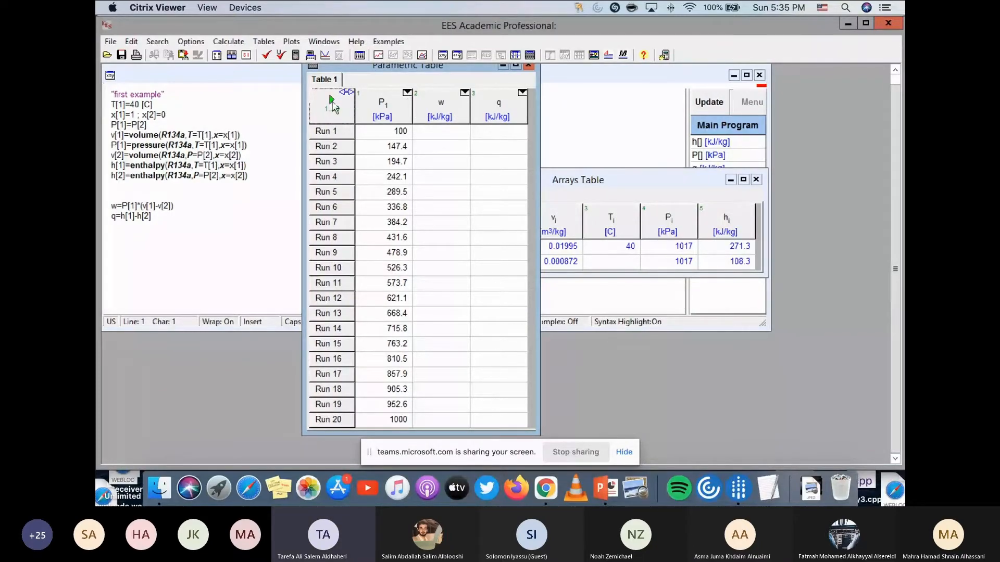
click(330, 99)
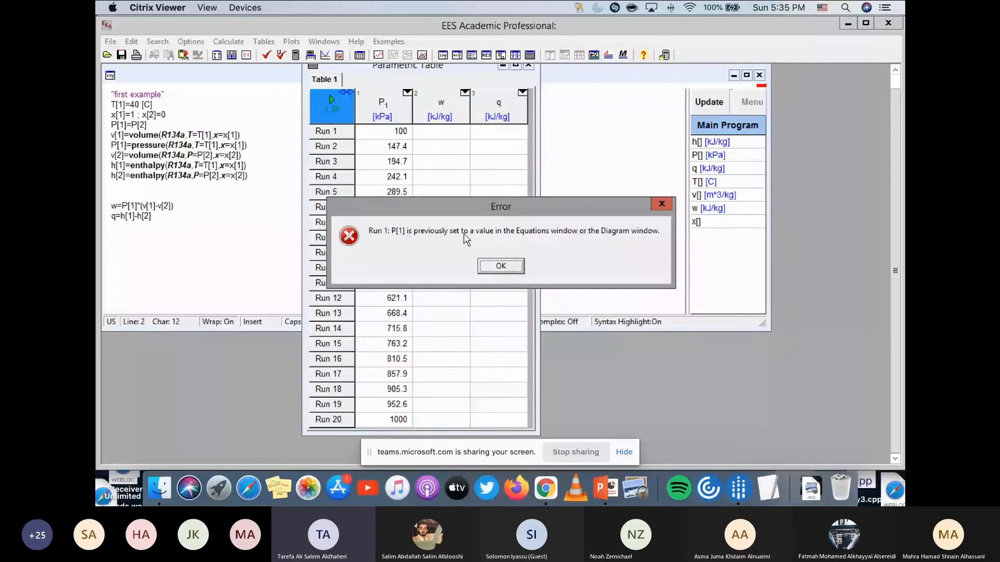
click(509, 266)
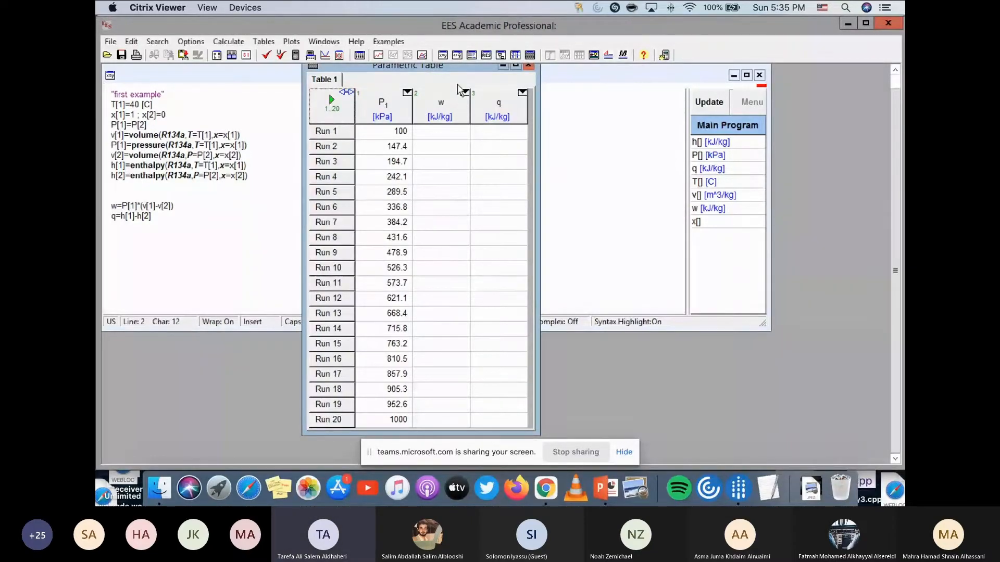
drag(457, 67, 462, 84)
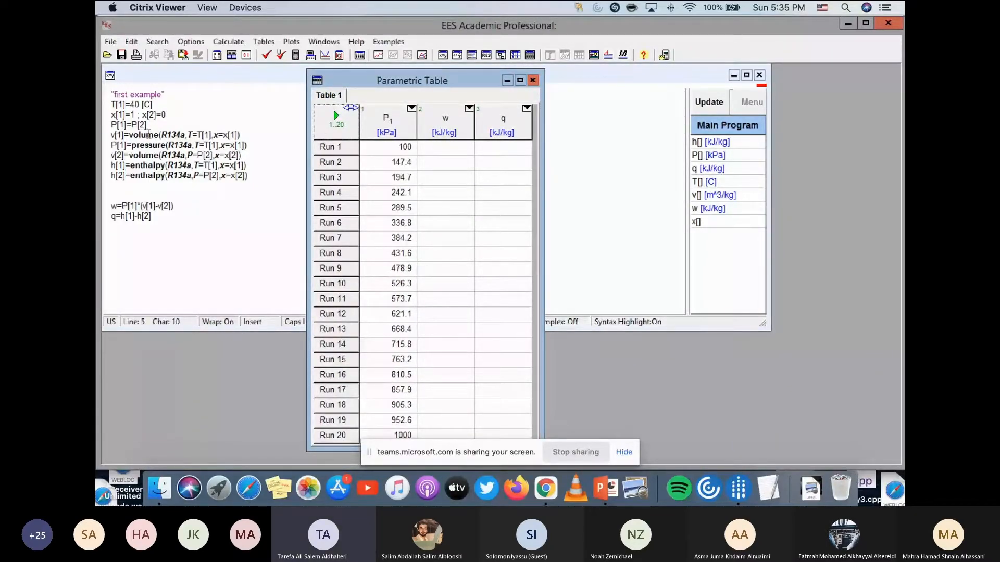
Comment out the equation P[1]=pressure(R134a,T=T[1],x=x[1]) by enclosing it in double quotation marks.
click(115, 137)
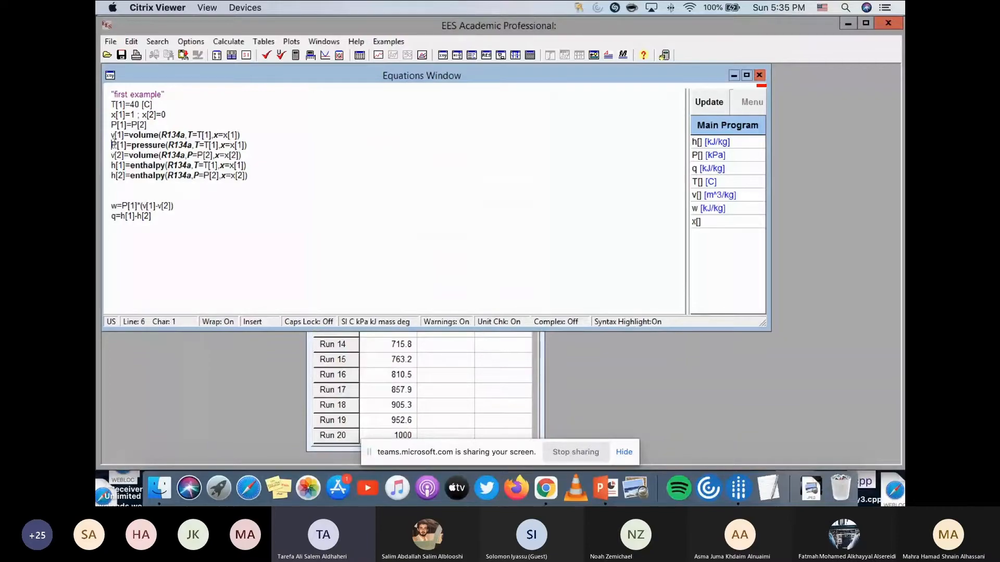
click(416, 305)
text(")
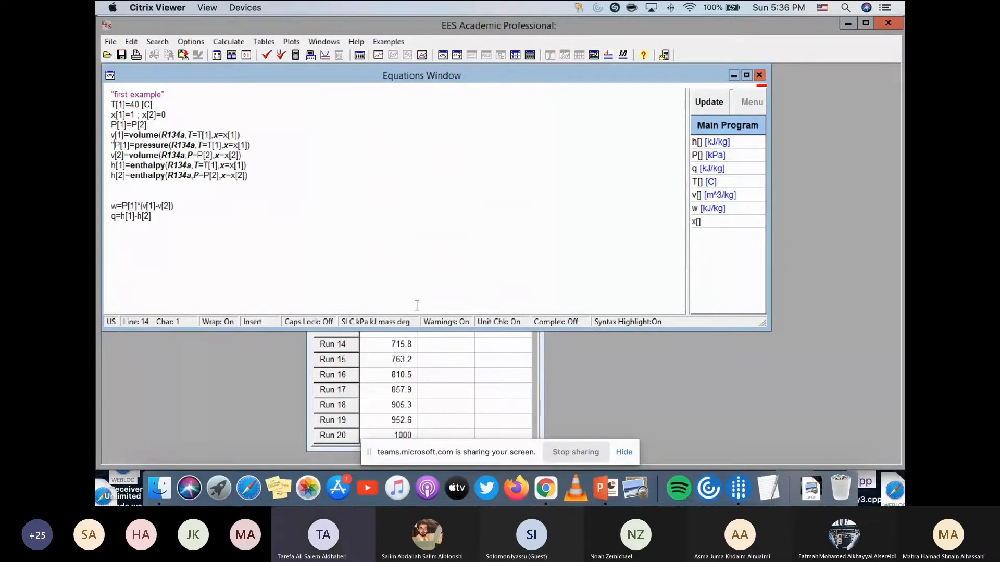
click(336, 177)
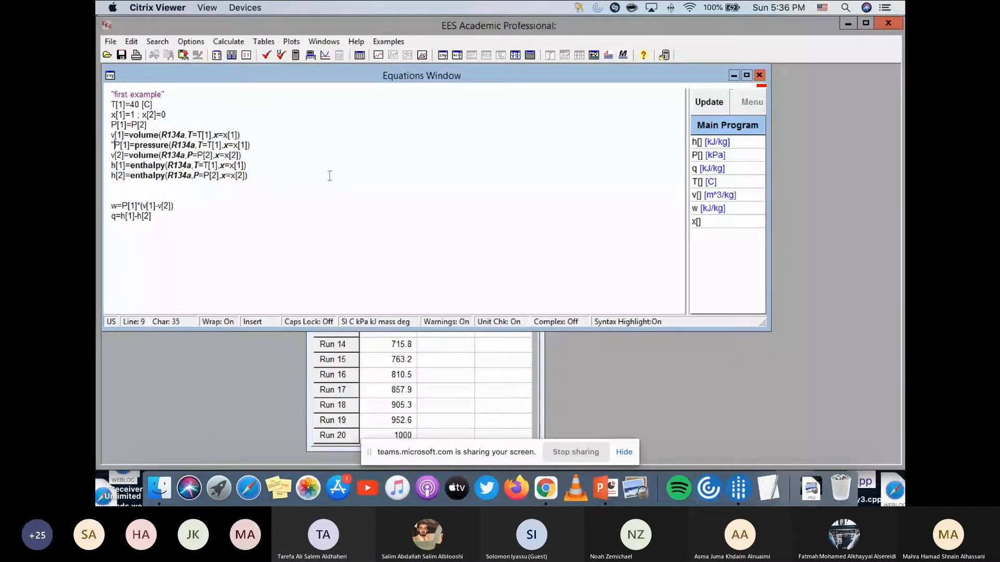
click(277, 144)
text(")
click(416, 287)
Solve all 20 runs of the parametric table and reposition its window to review the w and q columns.
click(503, 375)
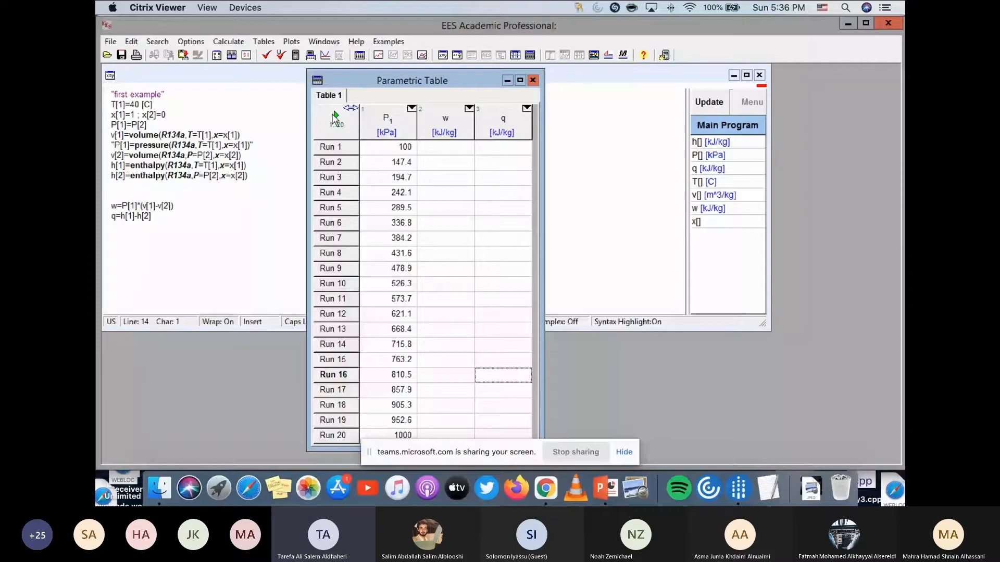
click(335, 116)
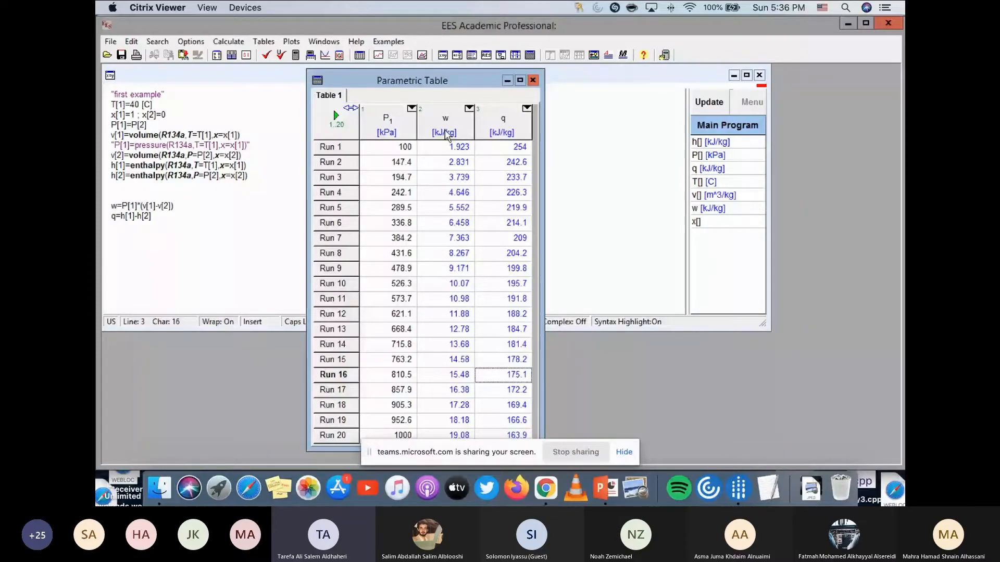
drag(451, 80, 455, 65)
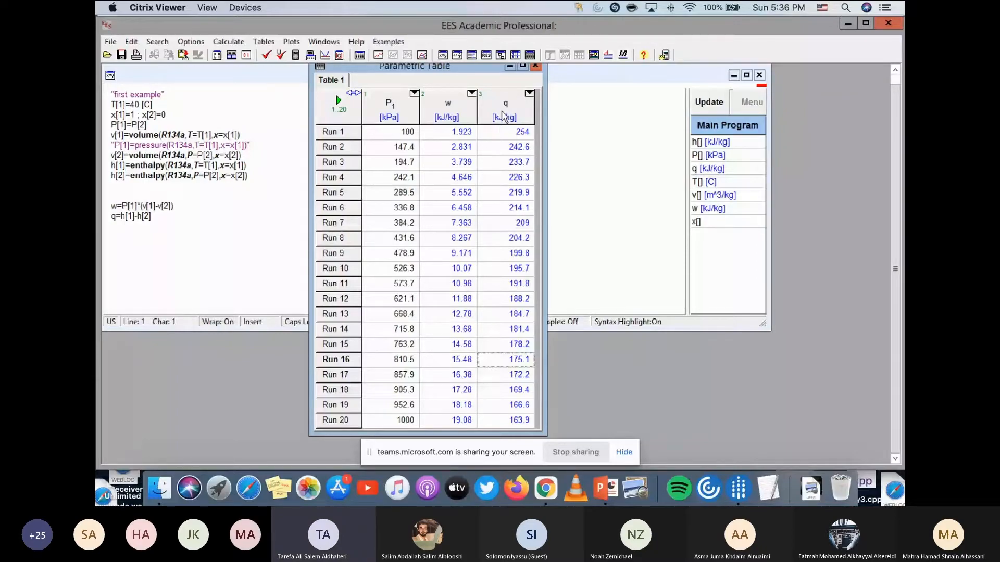
drag(448, 70, 449, 76)
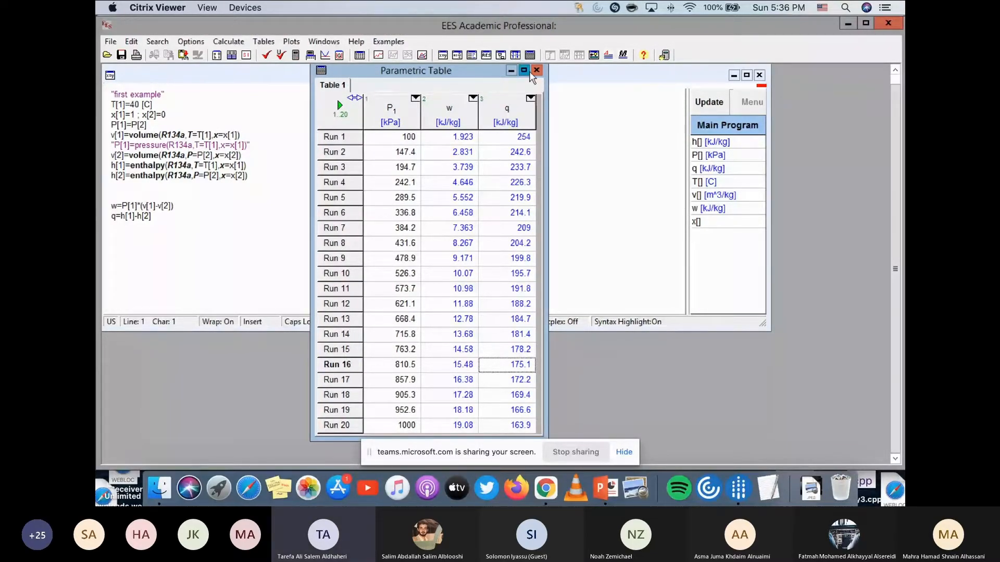
Start a new X-Y plot from Table 1 with P[1] on the X-axis and w on the Y-axis.
click(290, 43)
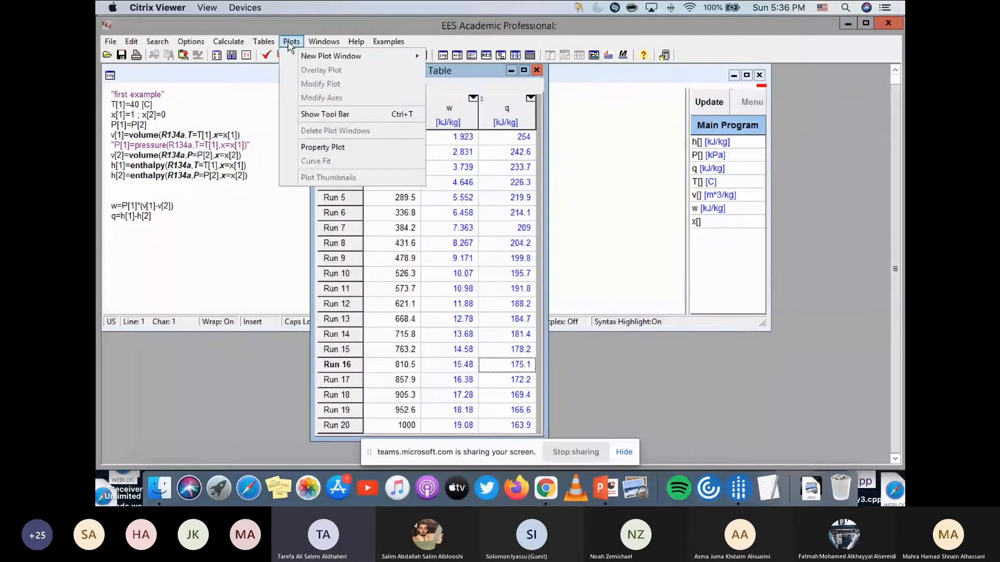
mouse_move(305, 59)
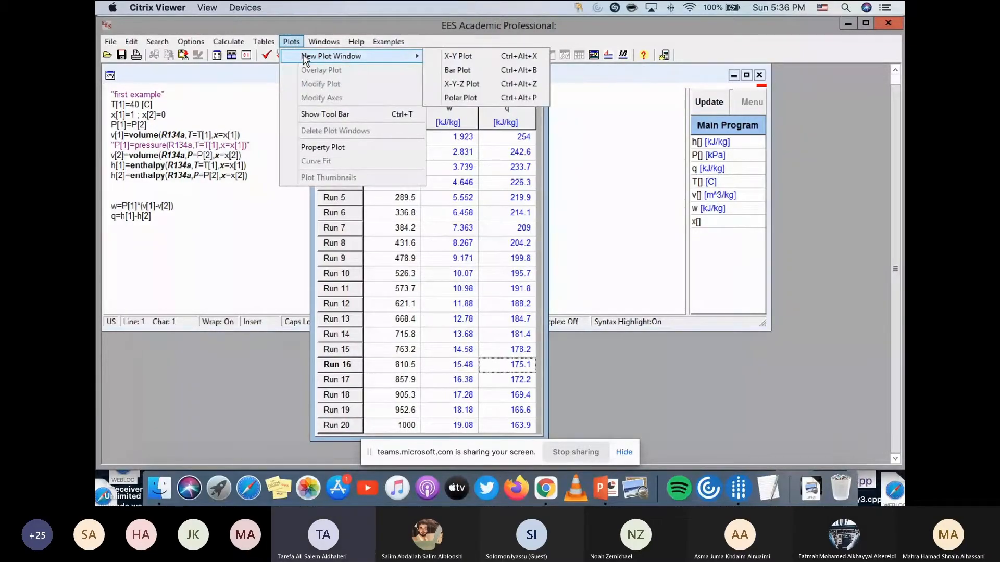
click(440, 56)
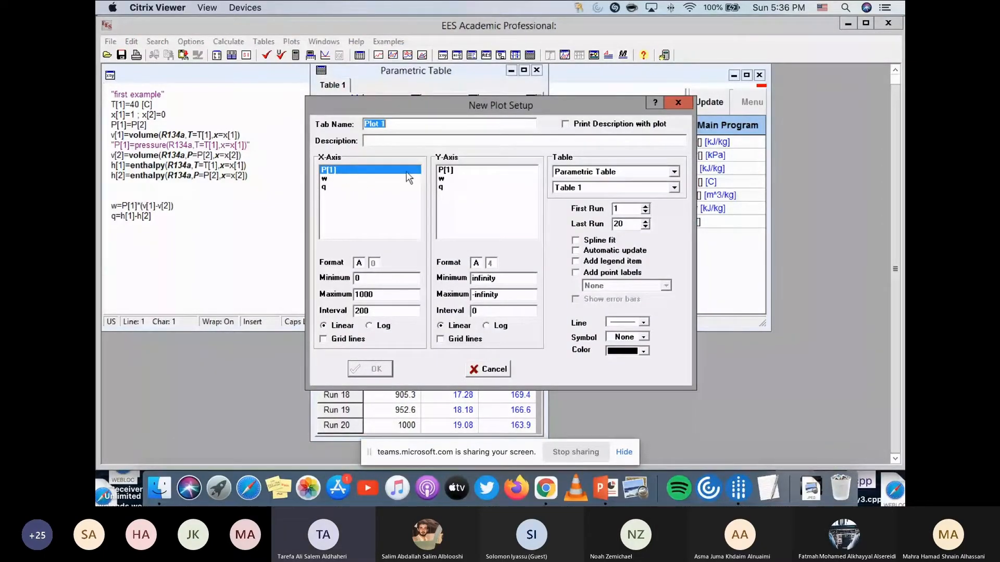
click(443, 179)
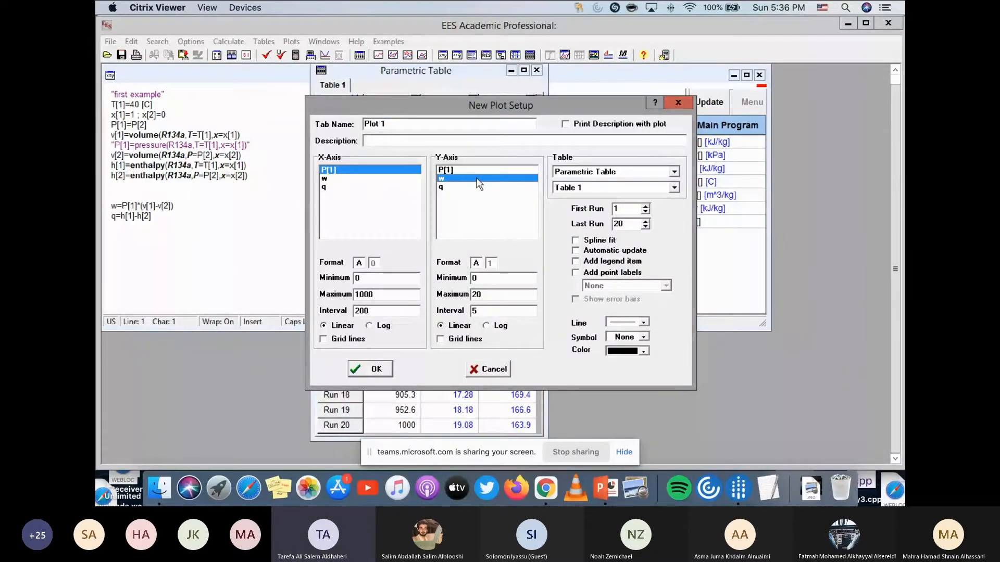
Give the w curve a red colour, a solid line and open circular markers, and create the plot.
click(643, 351)
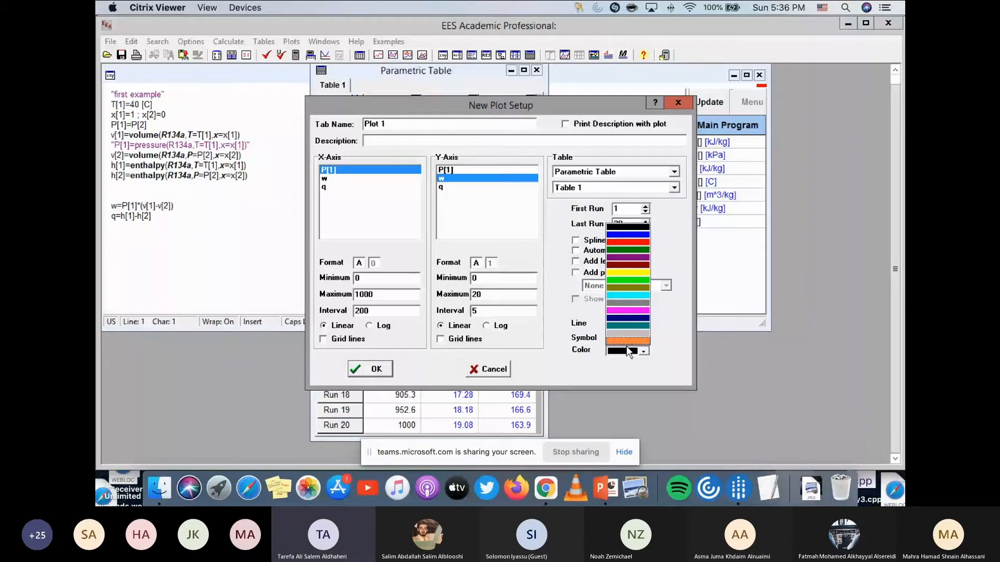
click(632, 242)
click(644, 324)
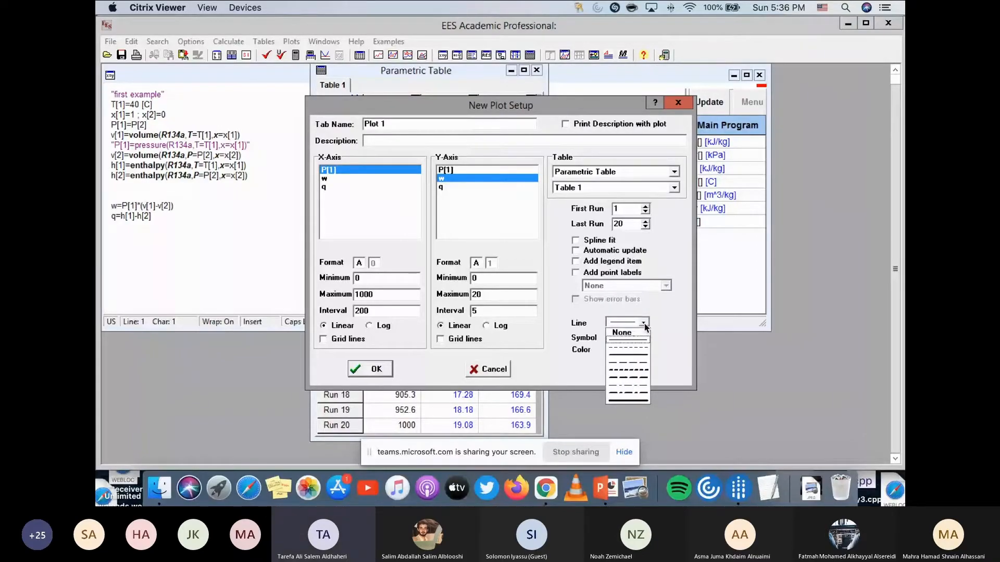
click(623, 401)
click(630, 338)
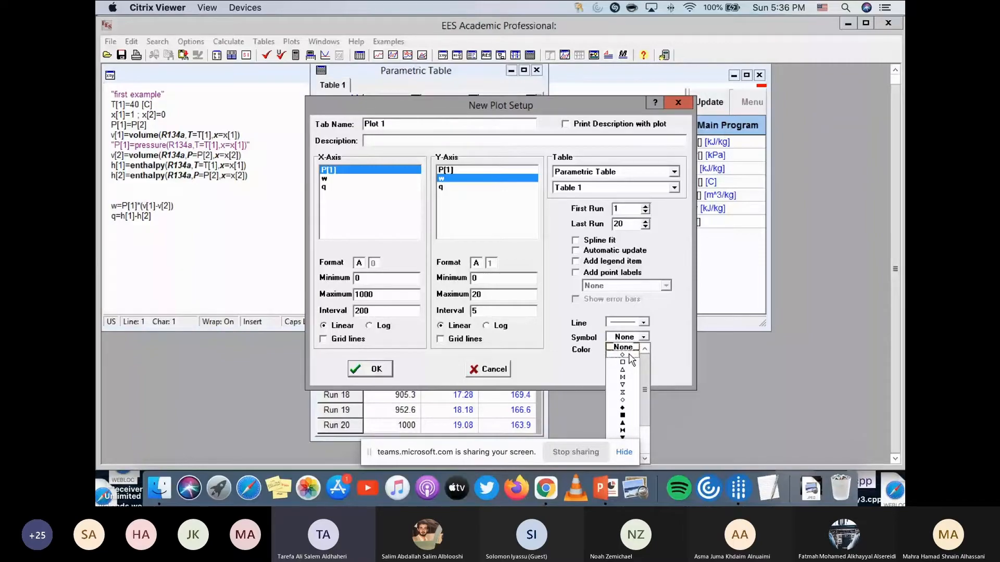
click(629, 355)
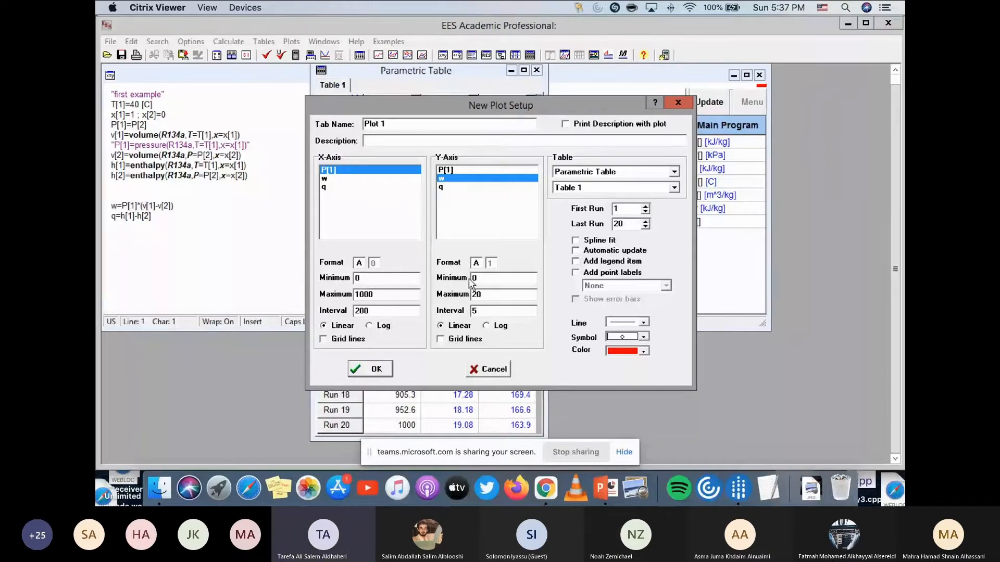
click(380, 368)
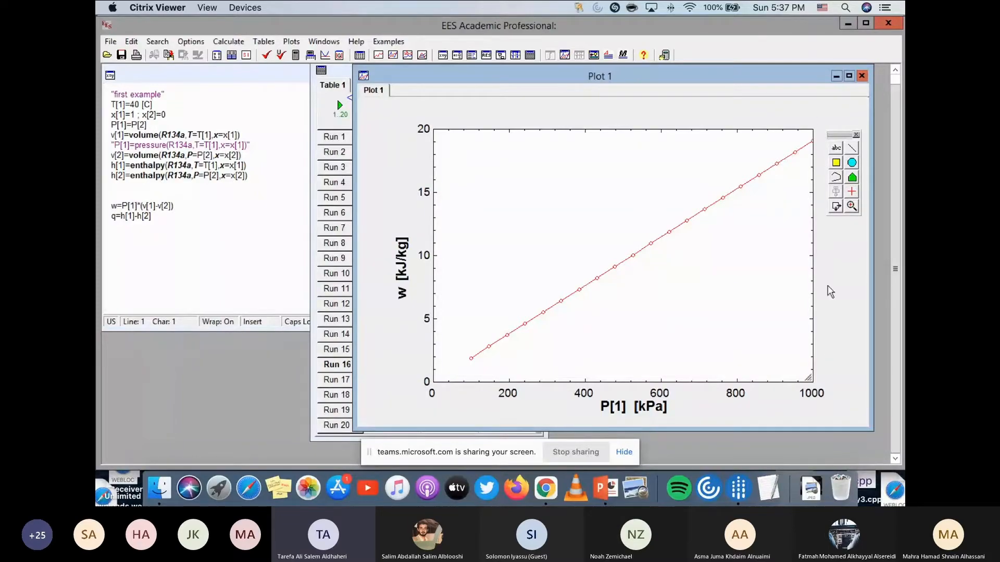
Overlay q against P[1] from Table 1 on Plot 1, using the existing X1 and Y1 scales.
click(271, 43)
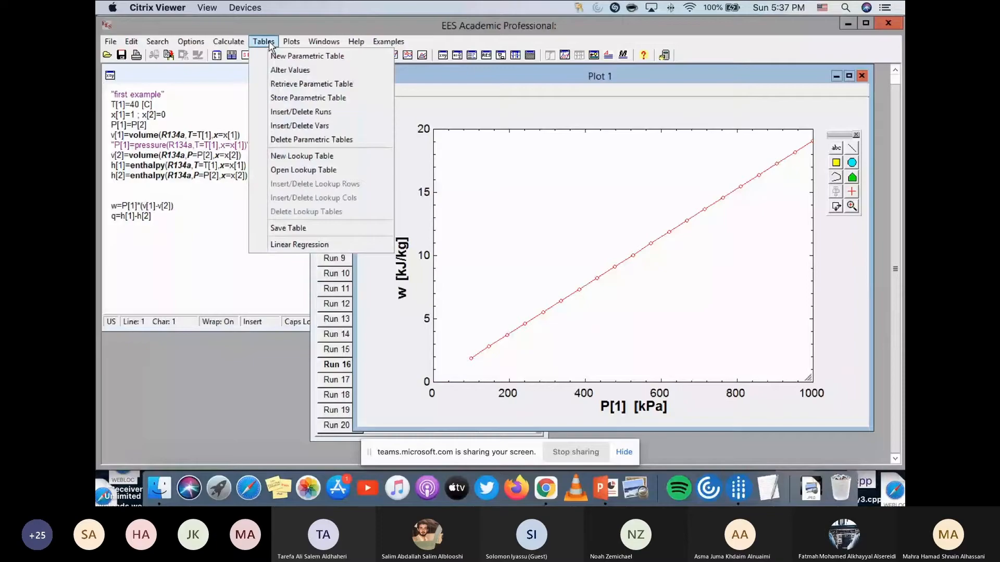
mouse_move(291, 43)
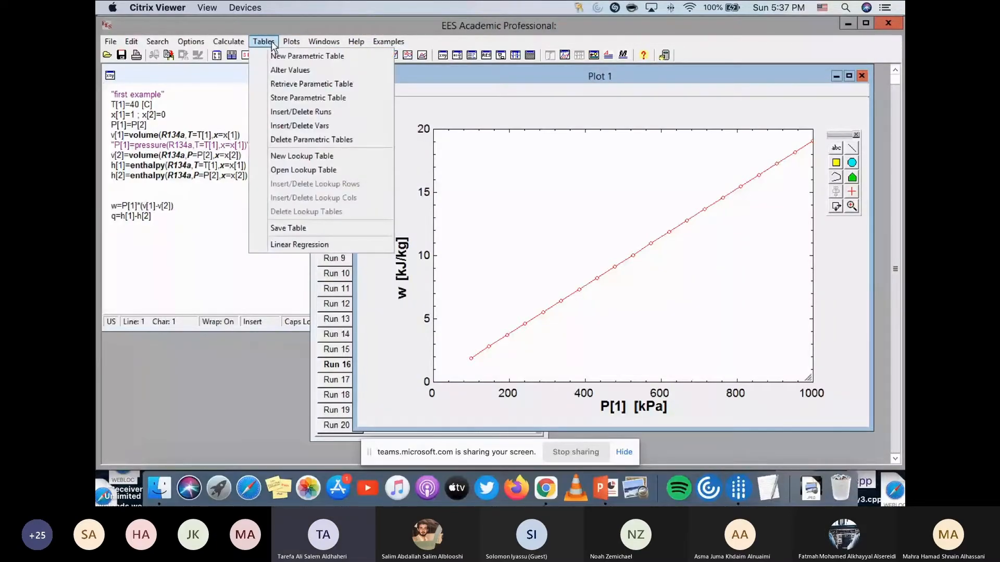
click(305, 72)
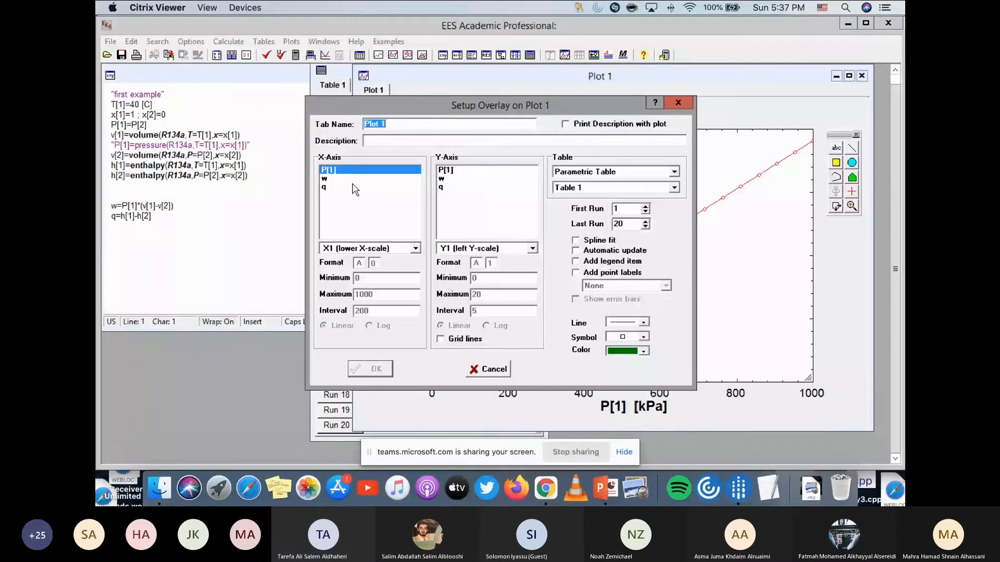
click(443, 188)
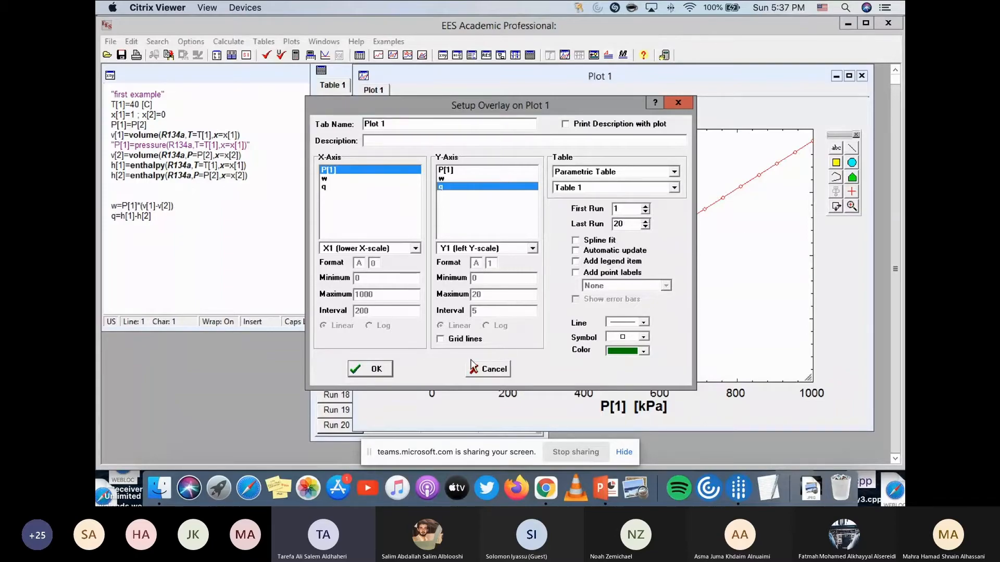
click(376, 370)
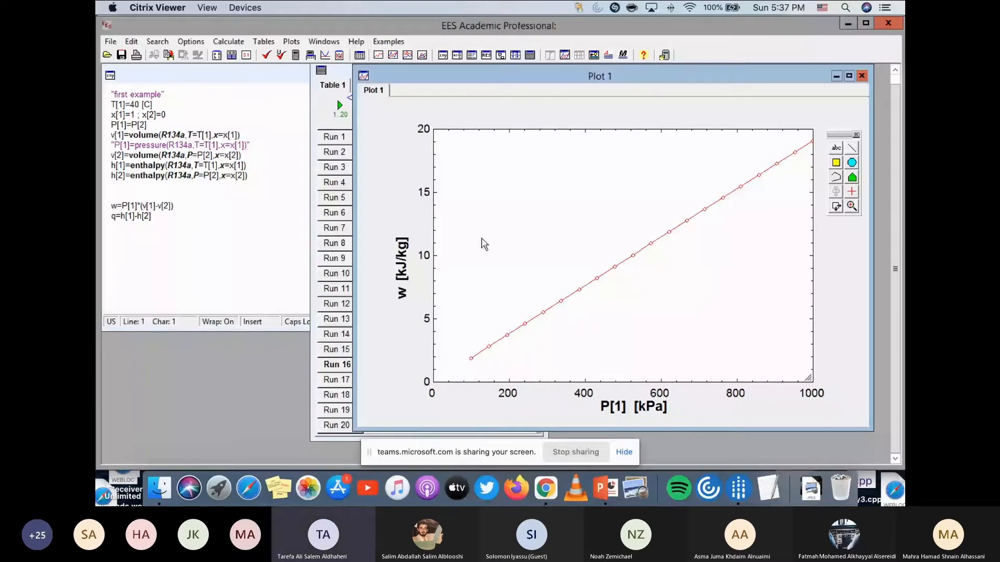
Set up an overlay on Plot 1 from Table 1 of the Parametric Table, with q on Y against P[1] on X.
click(291, 41)
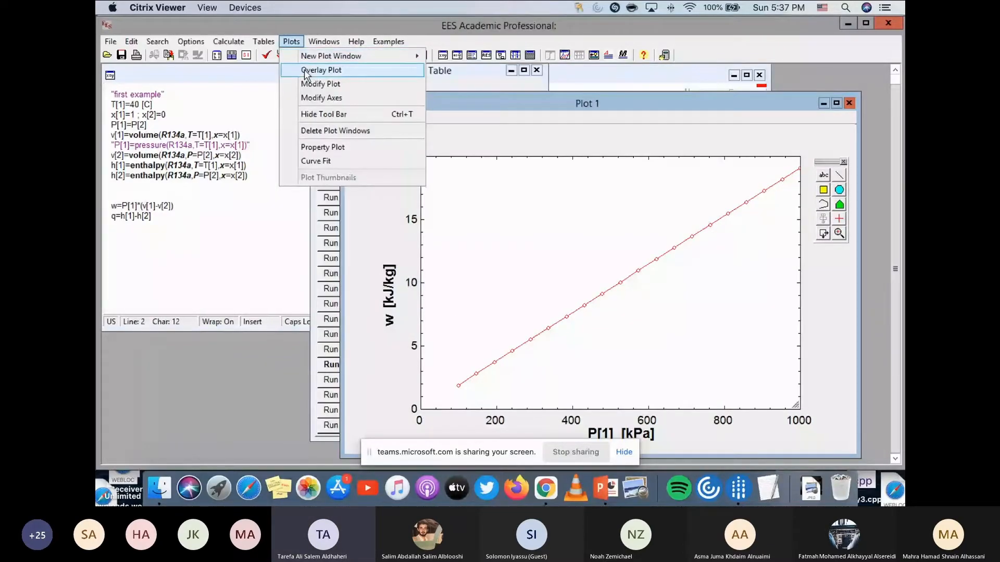
click(304, 70)
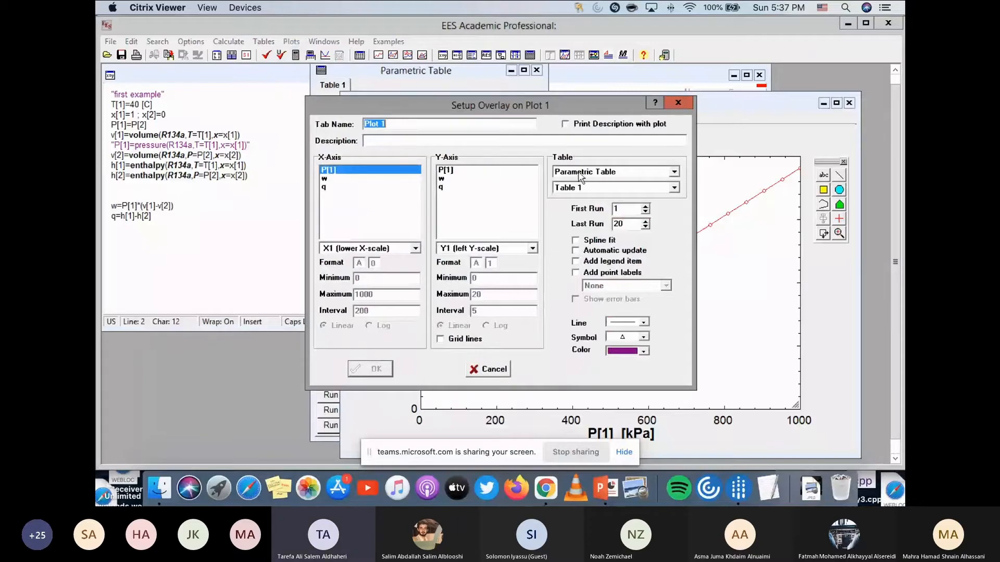
click(674, 172)
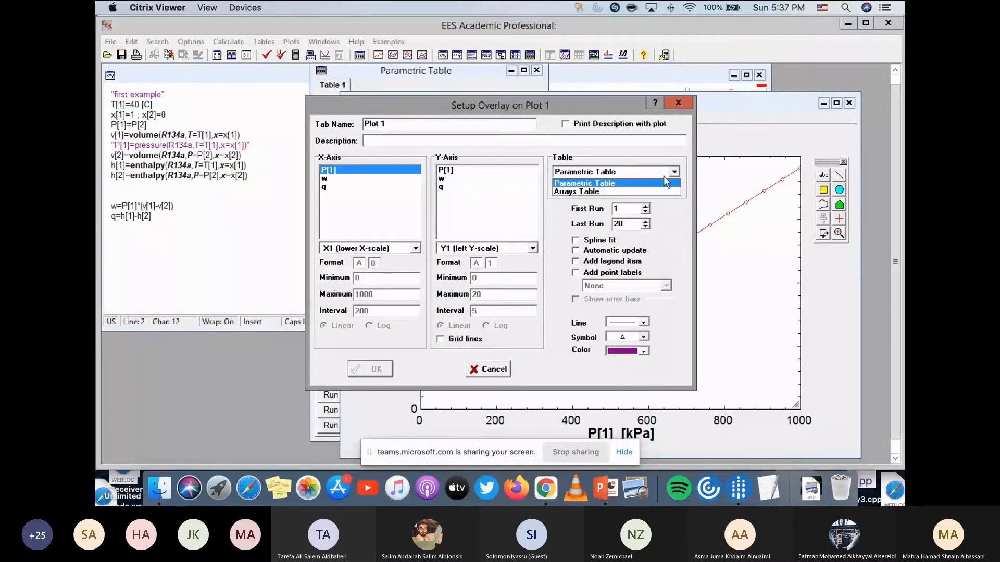
click(664, 180)
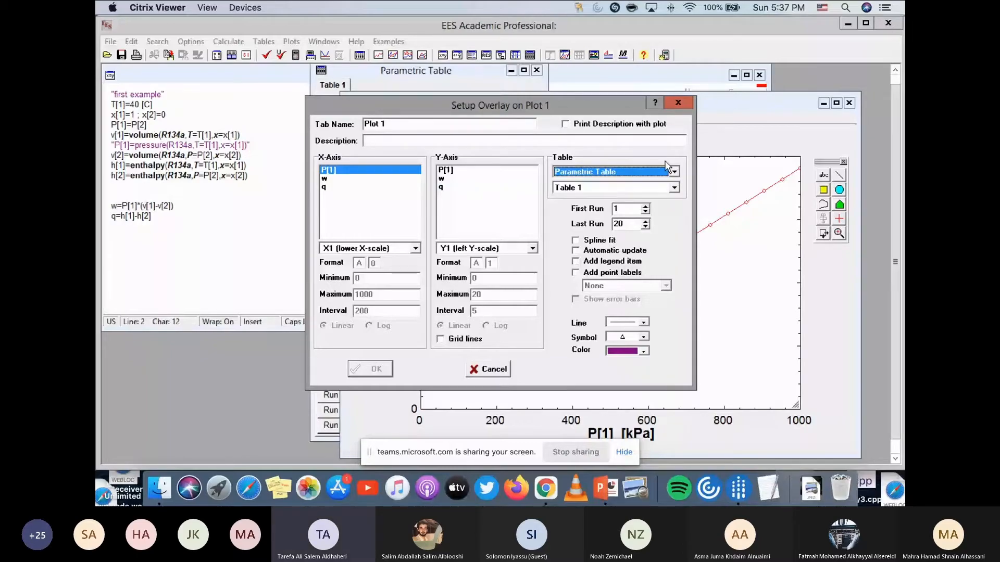
click(673, 188)
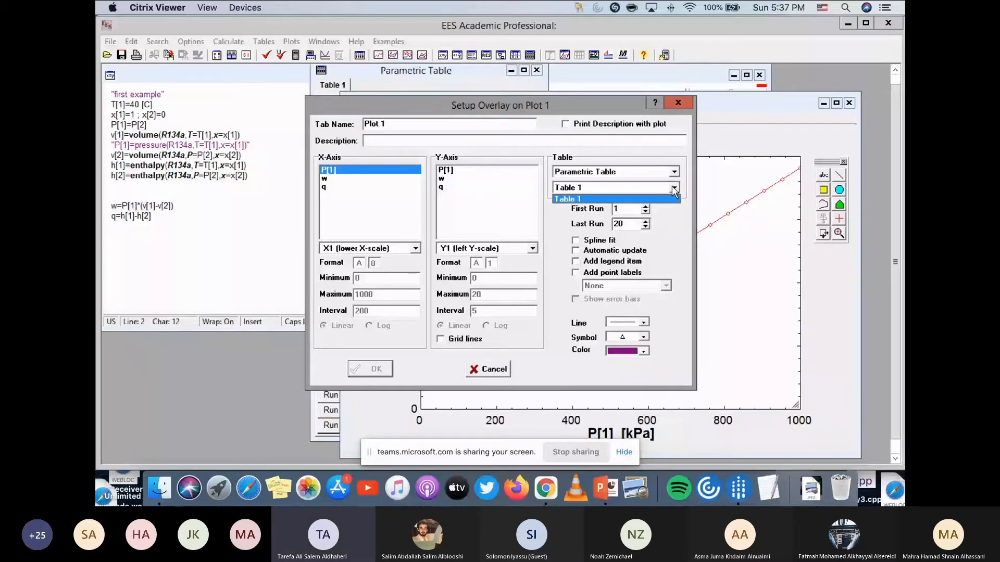
click(672, 188)
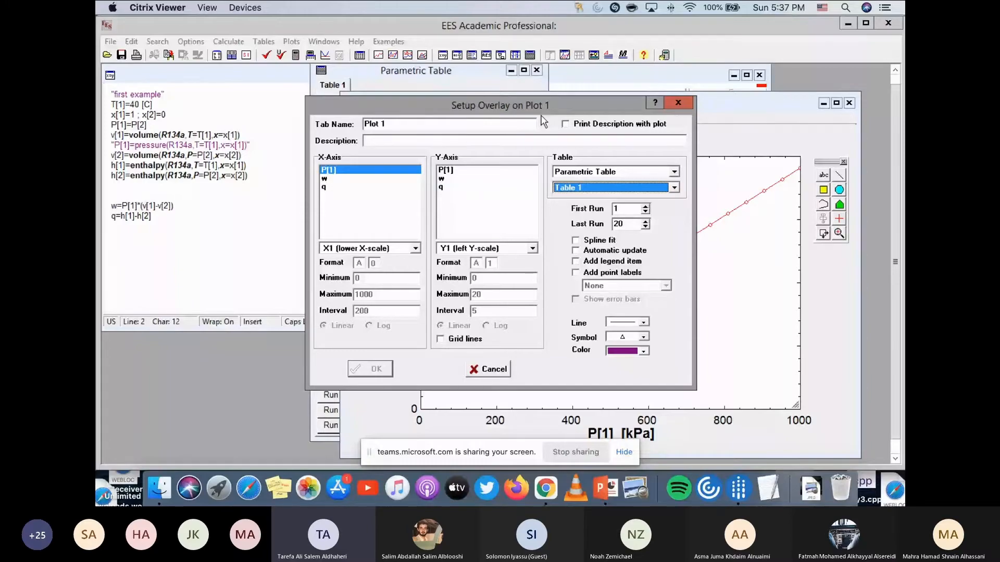
drag(555, 108, 421, 127)
click(323, 206)
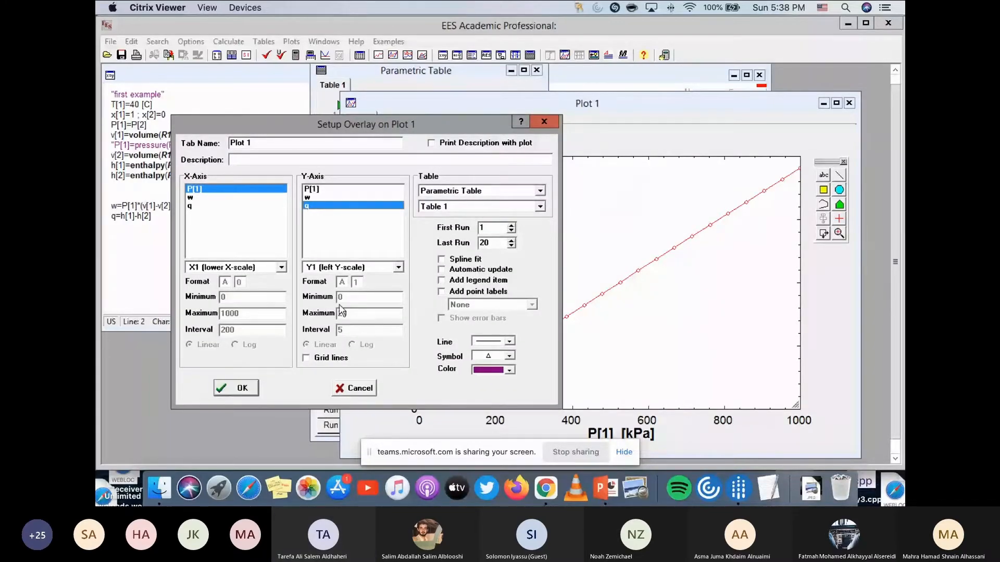
Change the overlay's Y variable to w only and assign it to the Y2 (right Y-scale) axis.
click(398, 268)
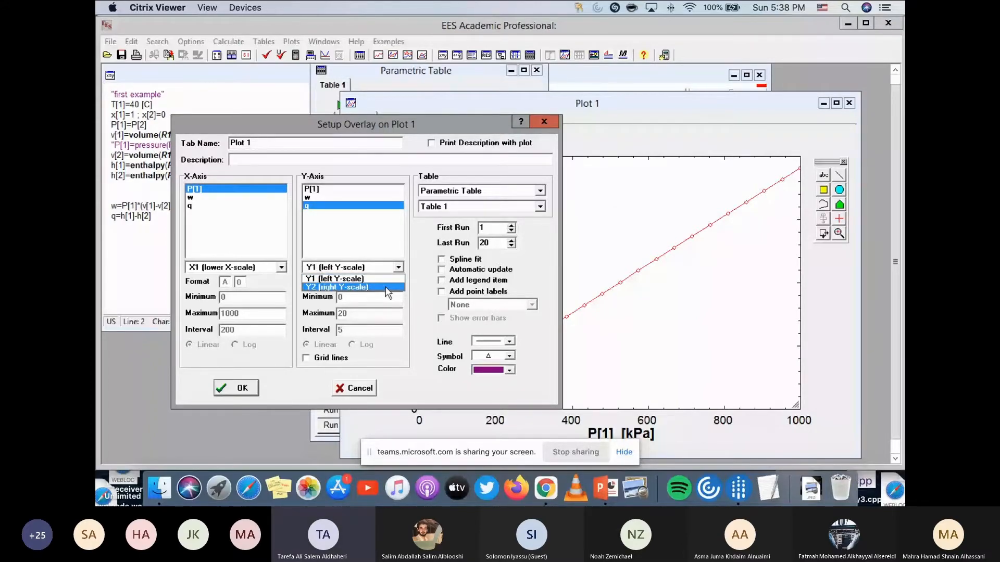
click(386, 287)
drag(444, 326, 506, 130)
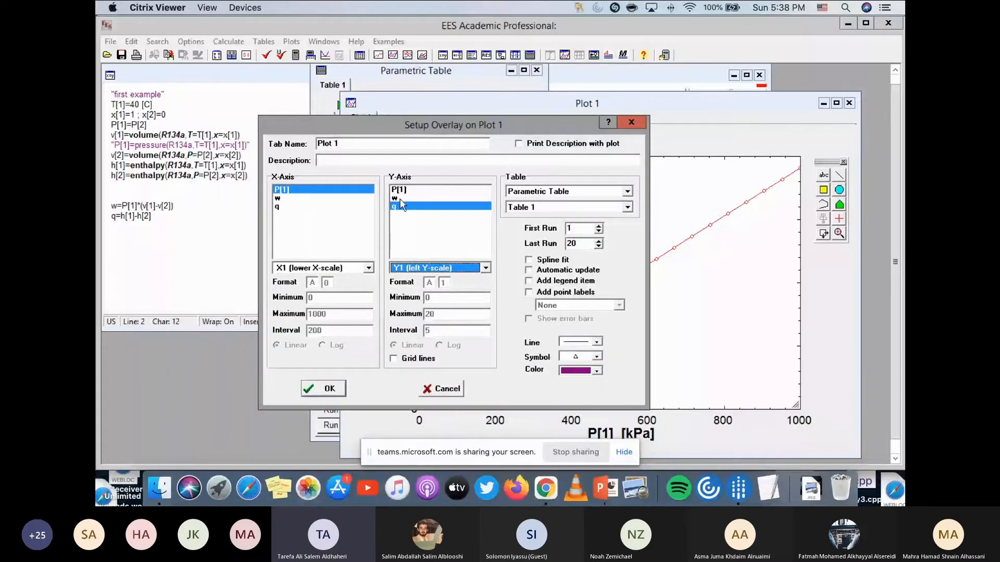
ctrl+click(400, 198)
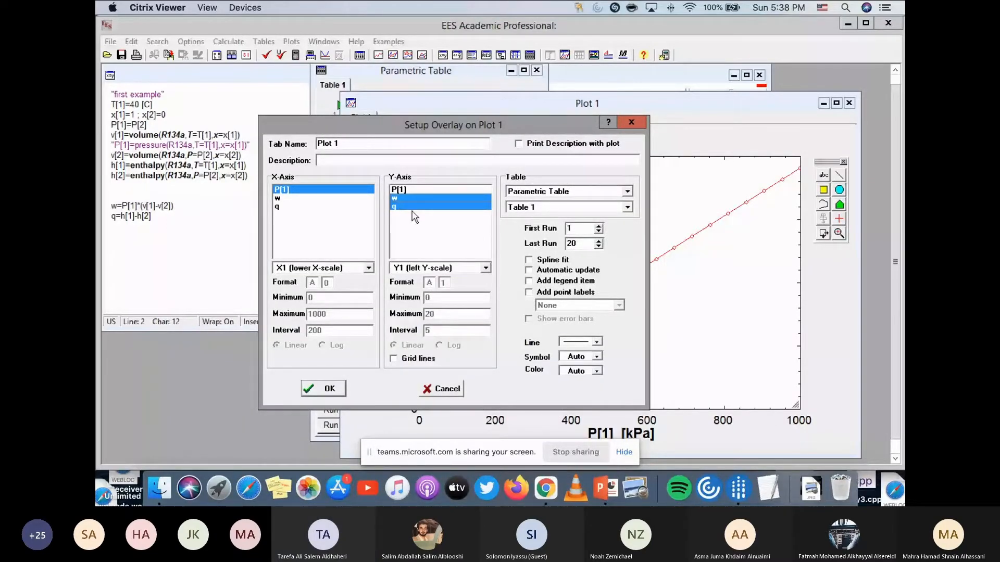
ctrl+click(413, 208)
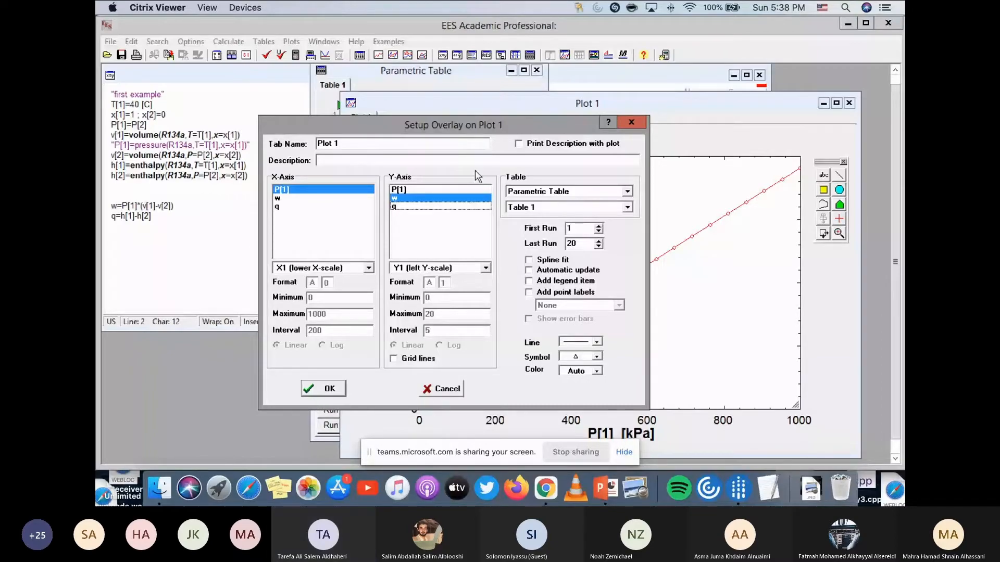
click(484, 268)
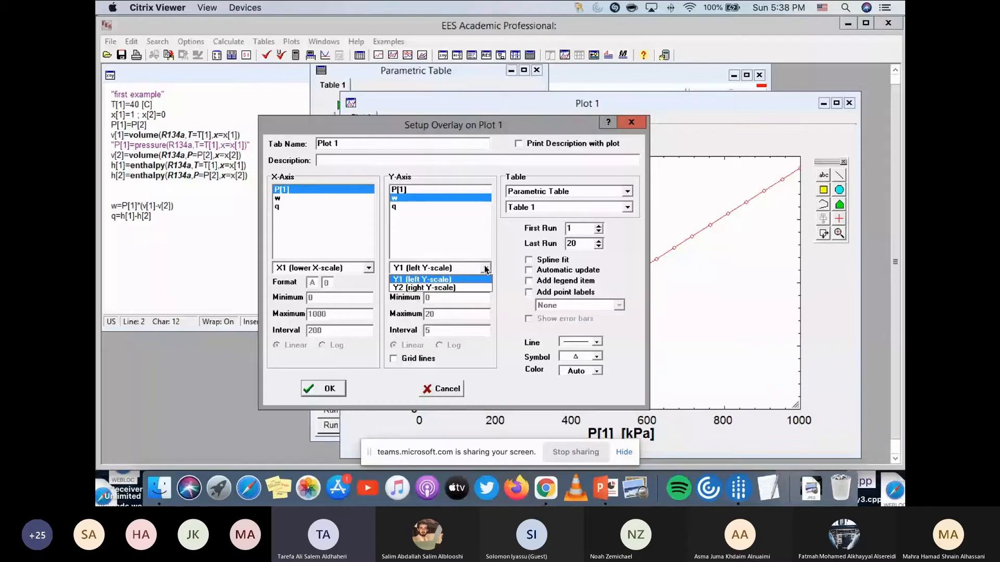
click(432, 288)
Colour the w overlay curve green and add it to Plot 1 using the lower X and right Y scales.
click(597, 371)
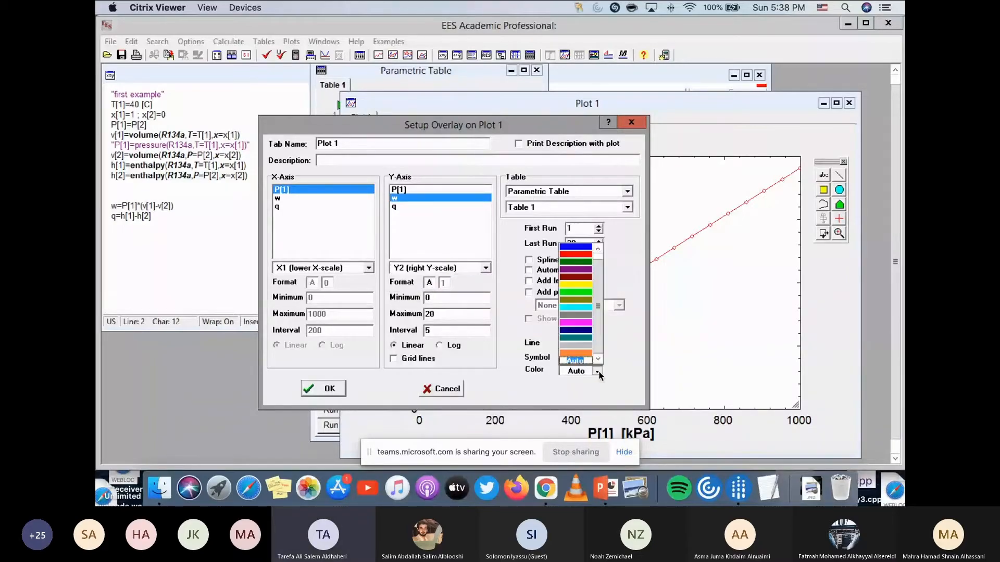
click(576, 262)
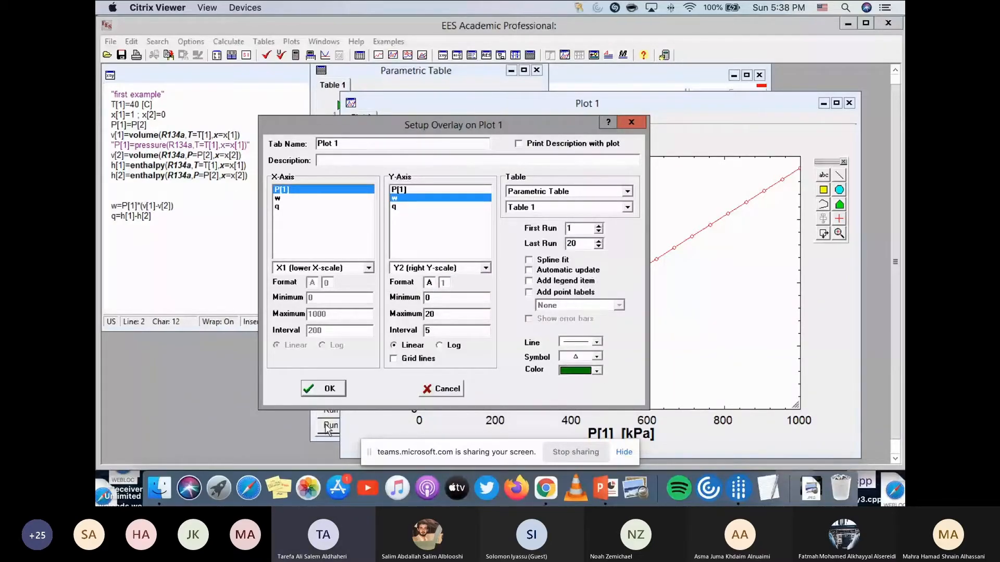
click(485, 267)
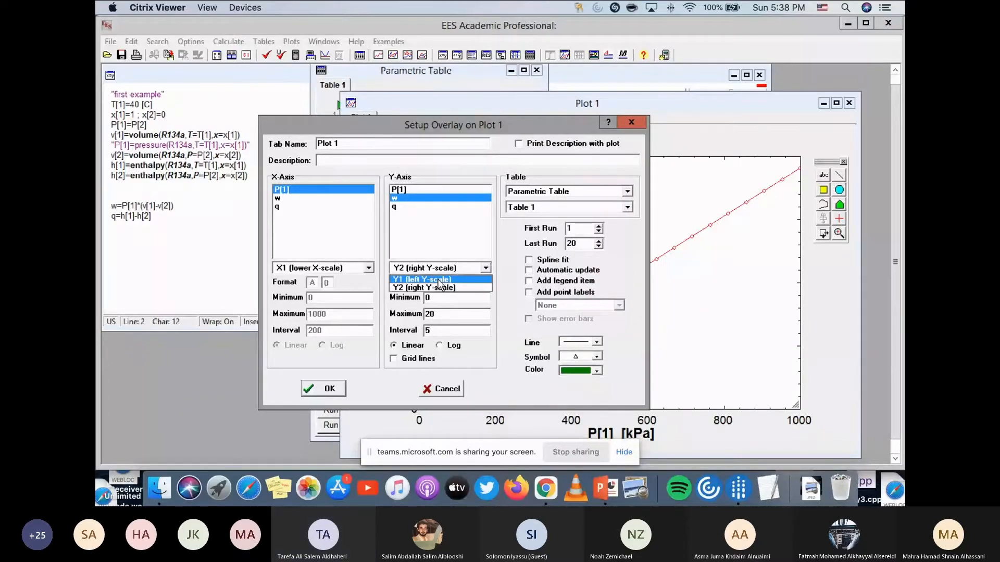
click(485, 269)
click(368, 268)
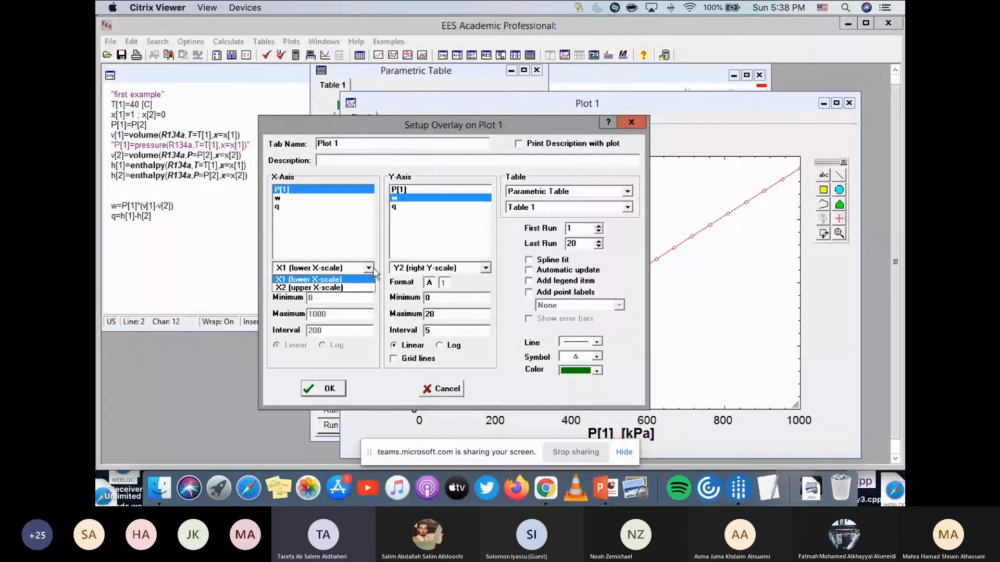
click(371, 269)
click(335, 388)
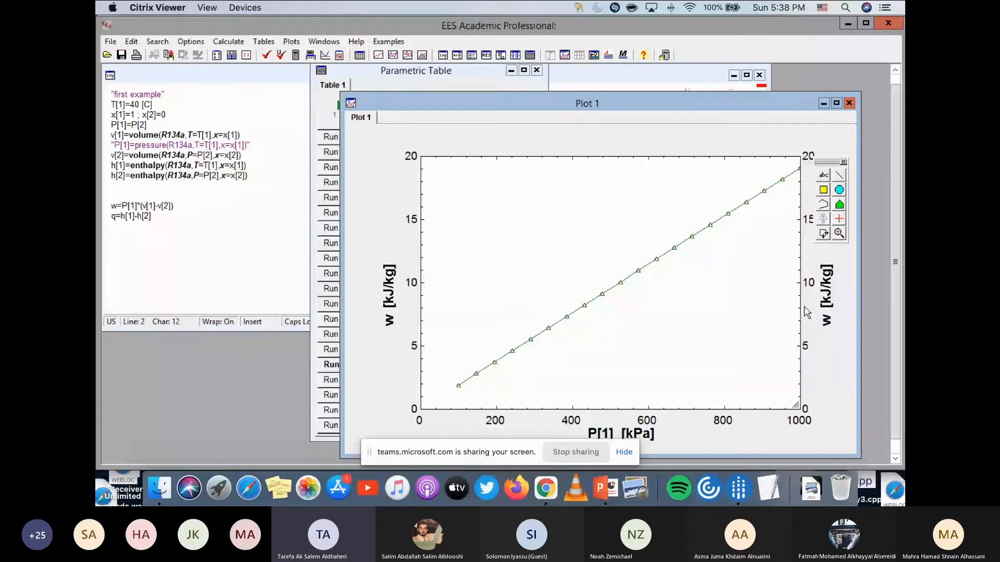
Delete the w (Y2) and q curves from Plot 1, leaving only w versus P[1].
click(291, 41)
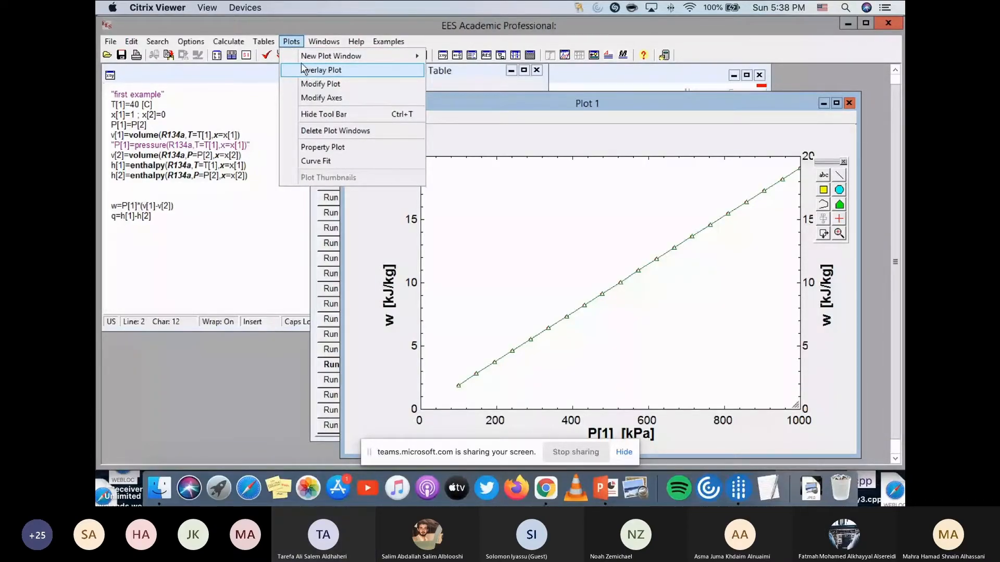
mouse_move(357, 49)
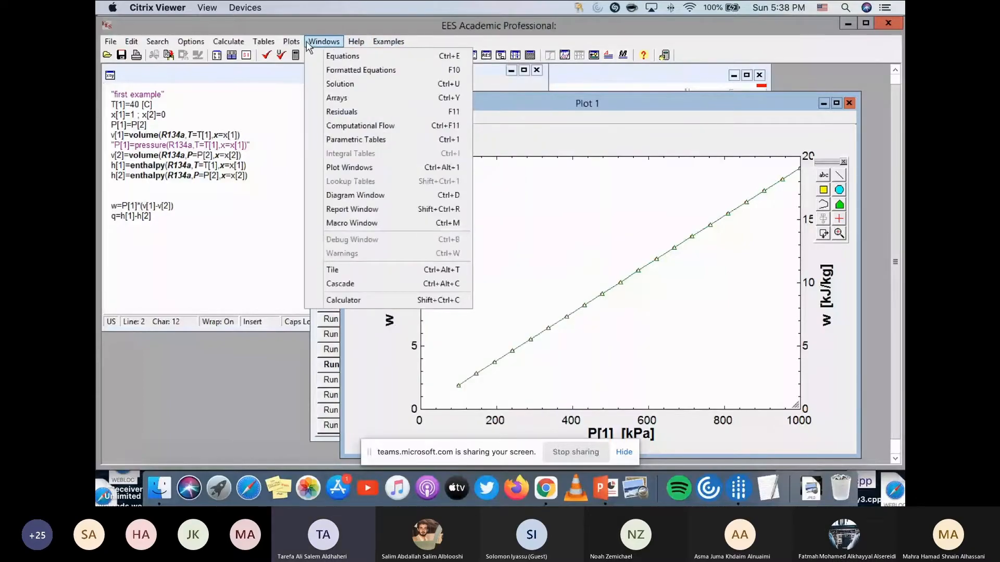
mouse_move(291, 41)
click(311, 86)
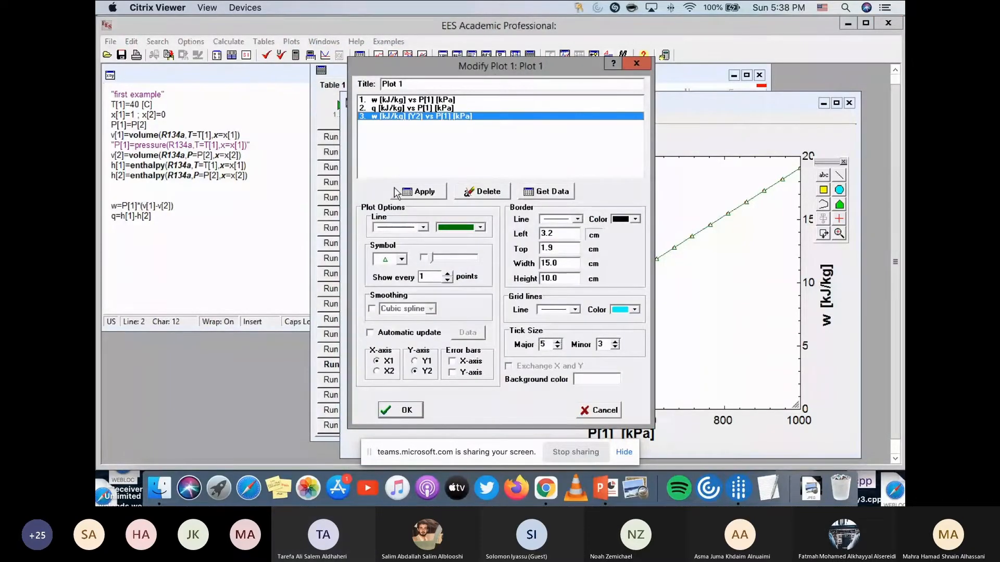
click(406, 99)
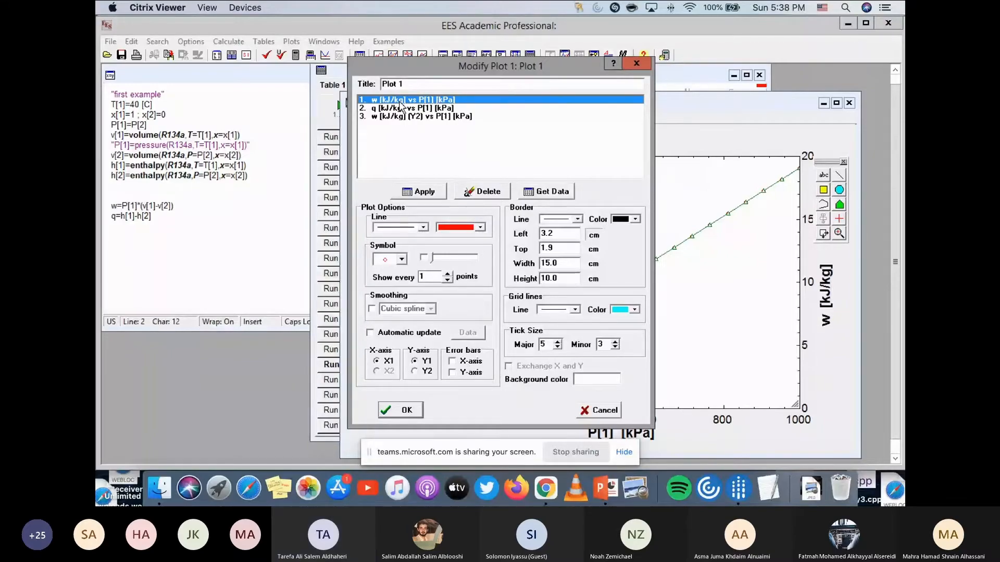
click(406, 116)
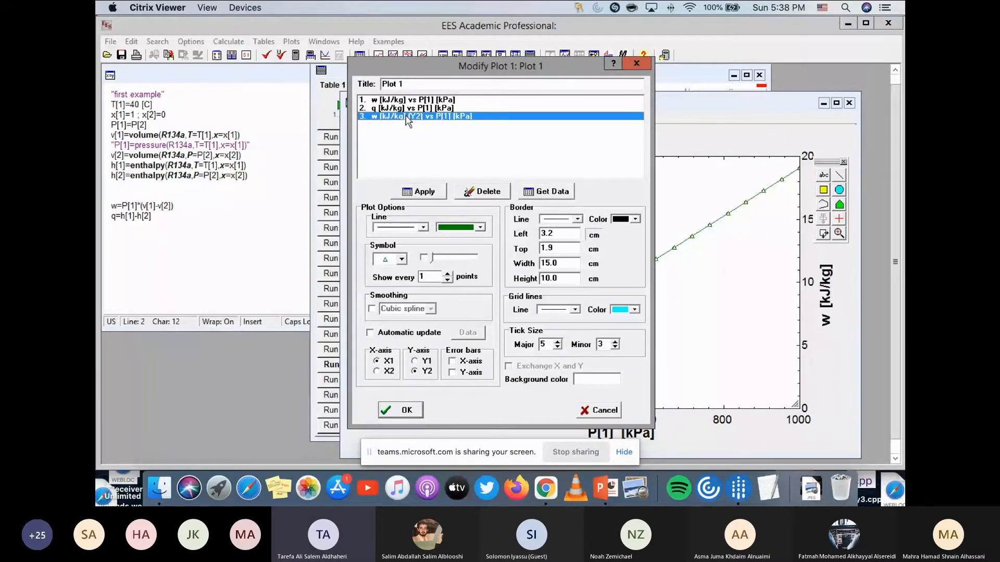
click(489, 191)
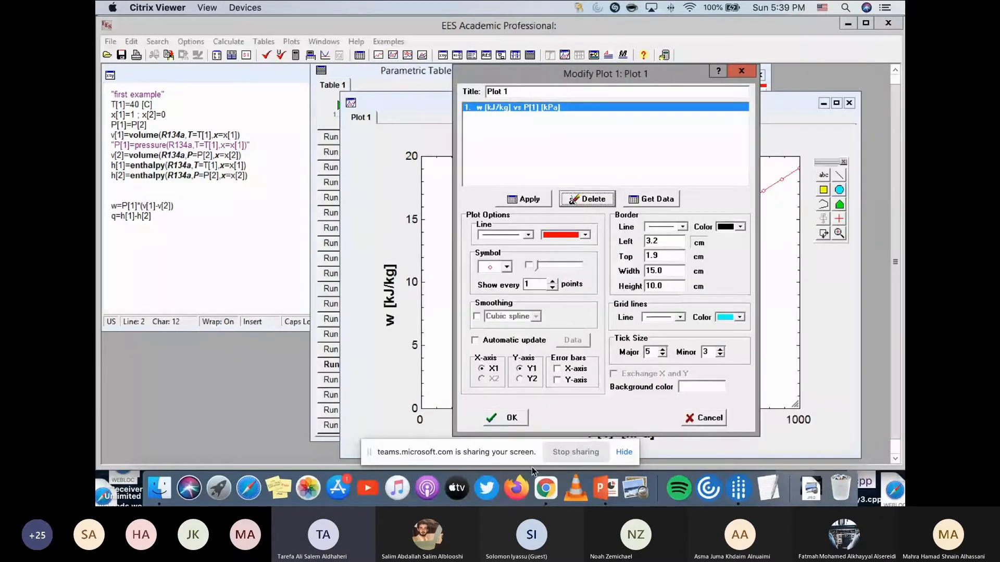
click(509, 417)
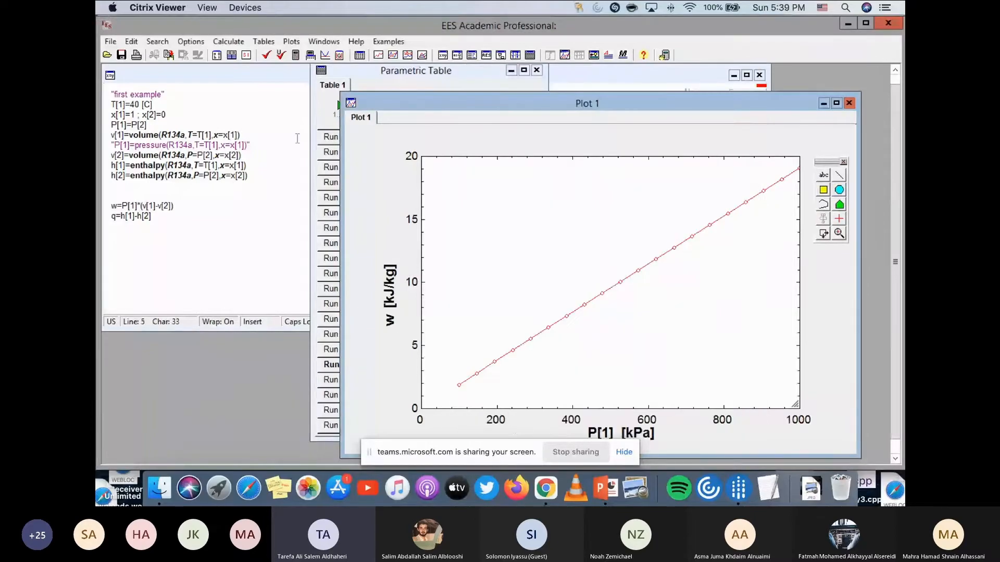
Overlay q versus P[1] on Plot 1 using the Y2 (right Y-scale) axis from 160 to 260 at intervals of 20.
click(291, 42)
click(309, 71)
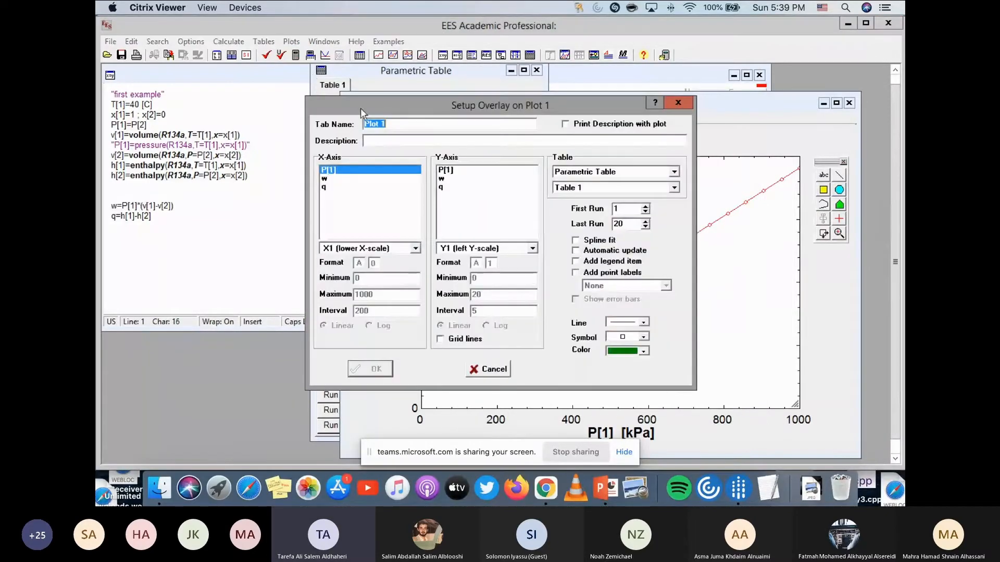
click(444, 187)
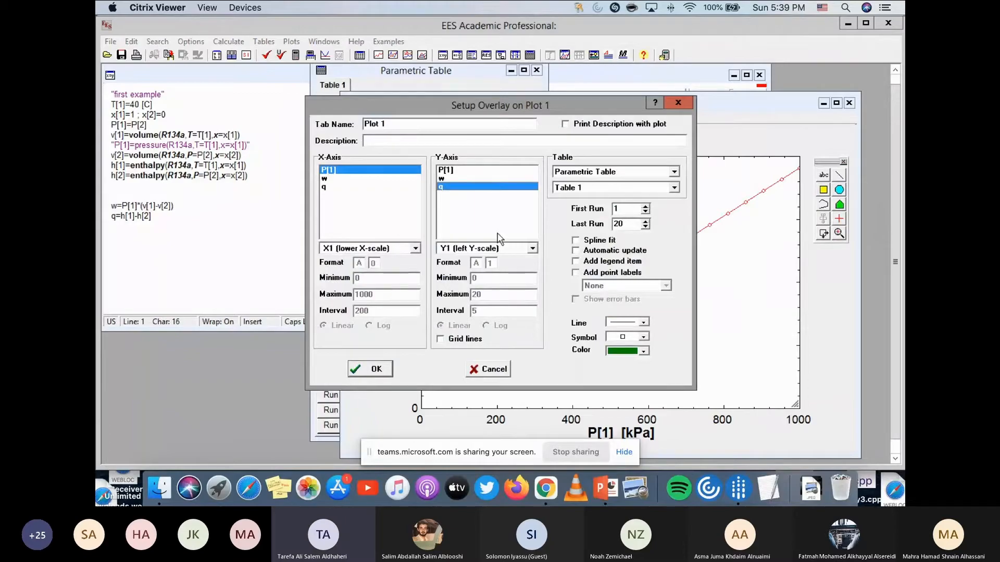
click(532, 249)
click(504, 268)
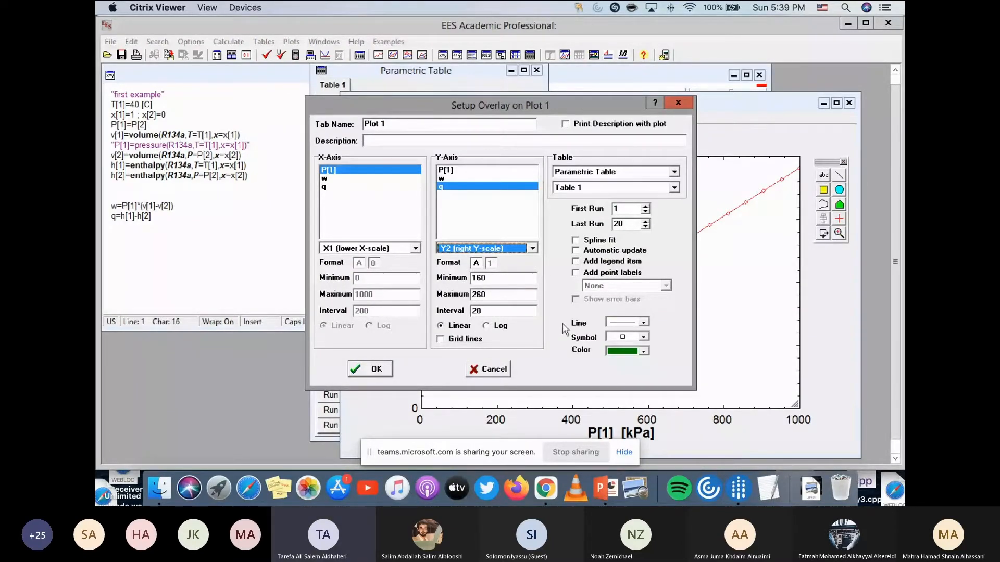
click(372, 369)
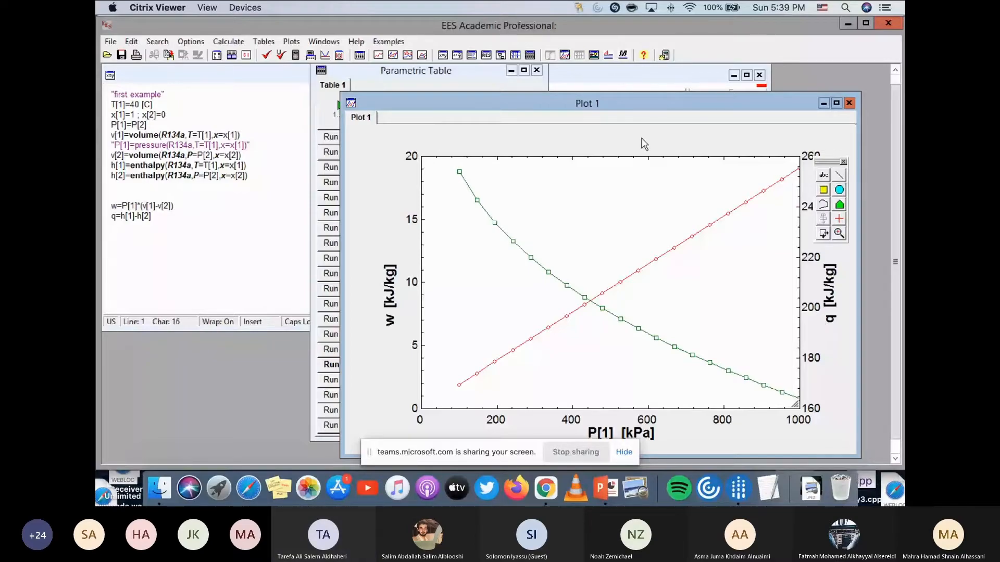
double_click(635, 190)
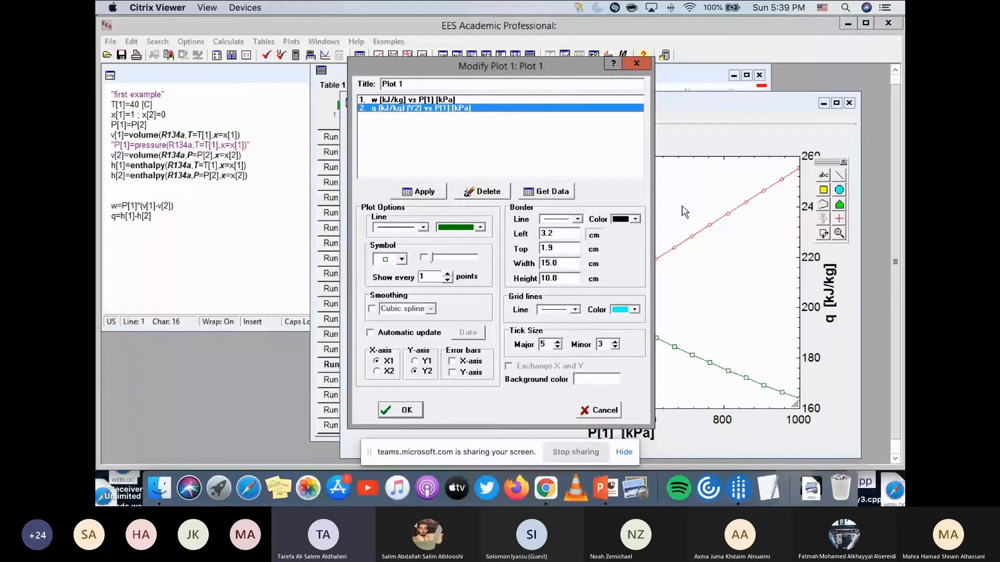
click(636, 63)
click(291, 41)
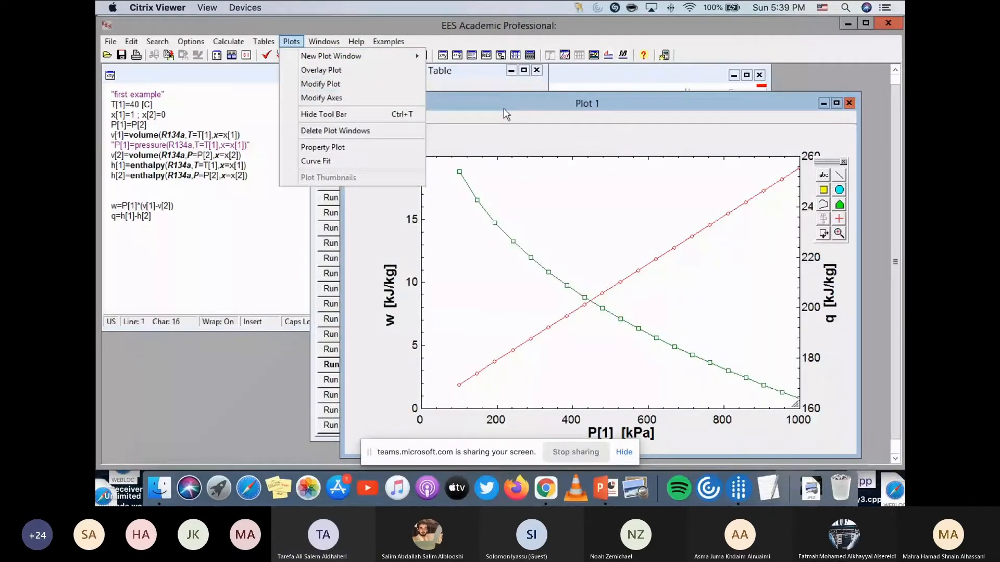
click(519, 142)
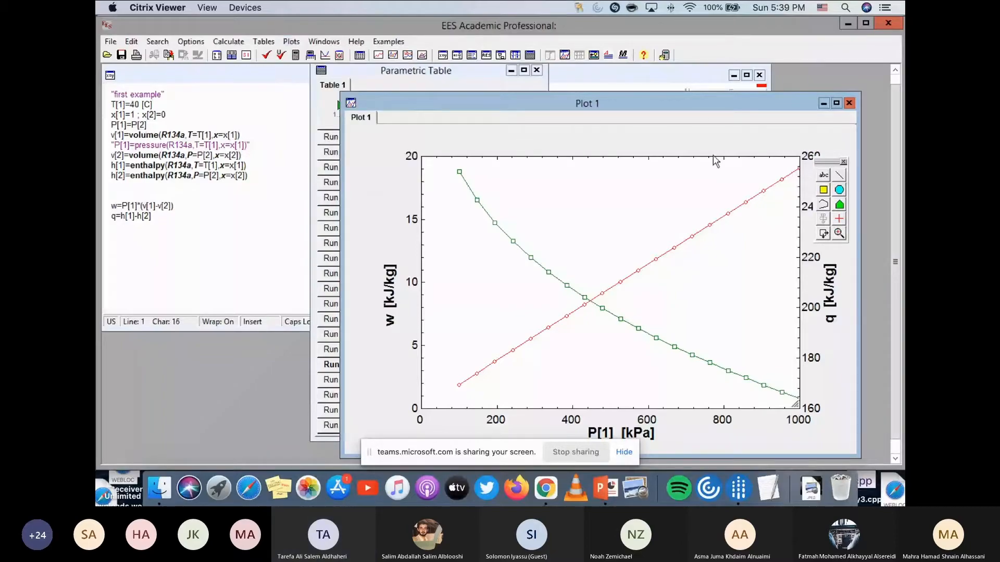
Close Plot 1, the Parametric Table and the Equations Window of the first example.
click(849, 103)
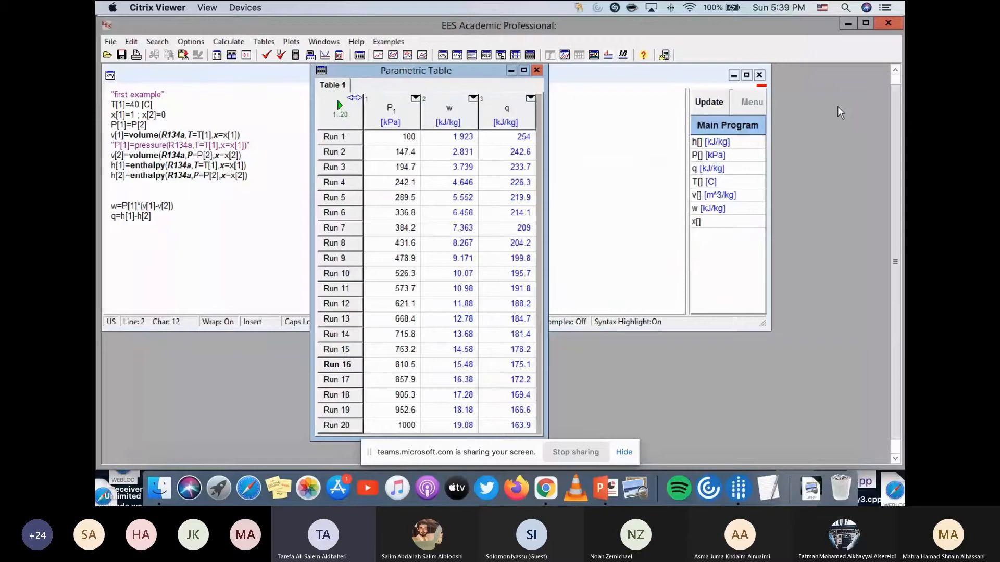
click(535, 73)
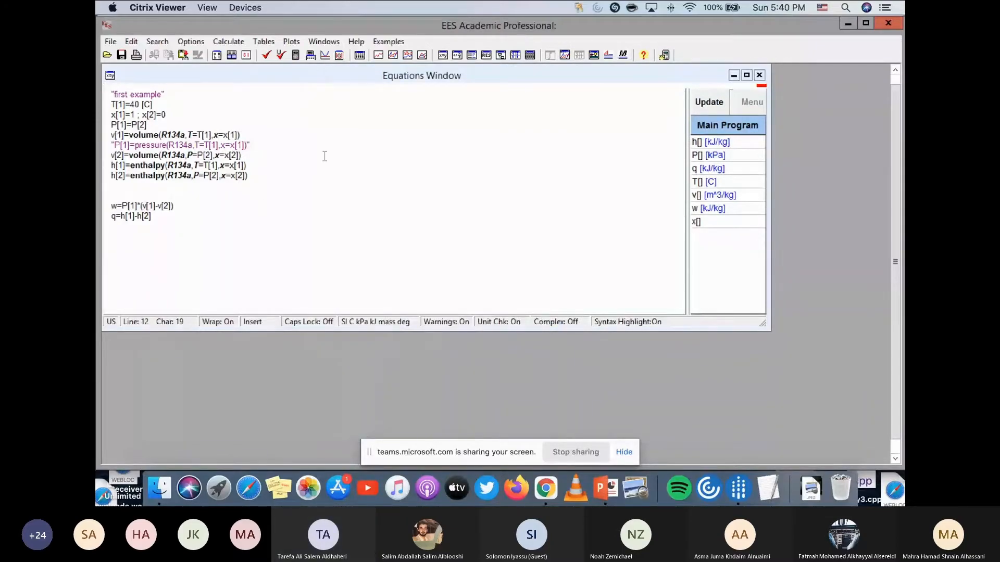
click(758, 76)
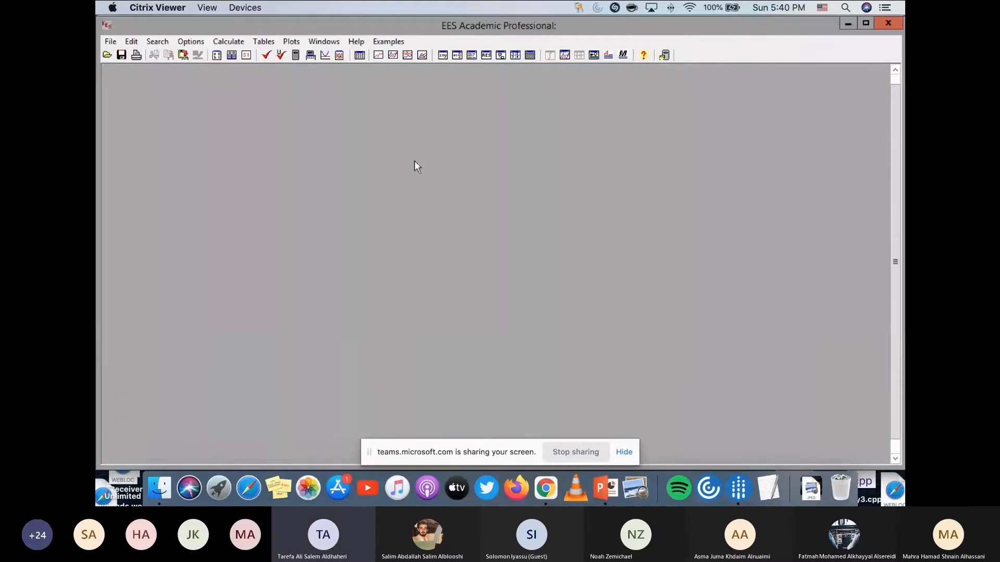
Discard the changes to the untitled file and open the saved file example 2.EES.
click(110, 43)
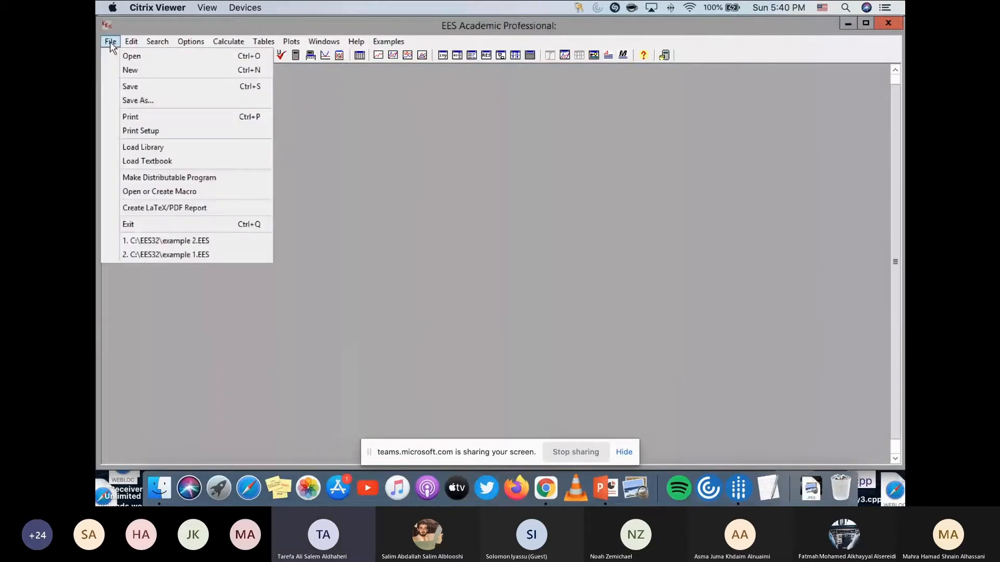
click(125, 70)
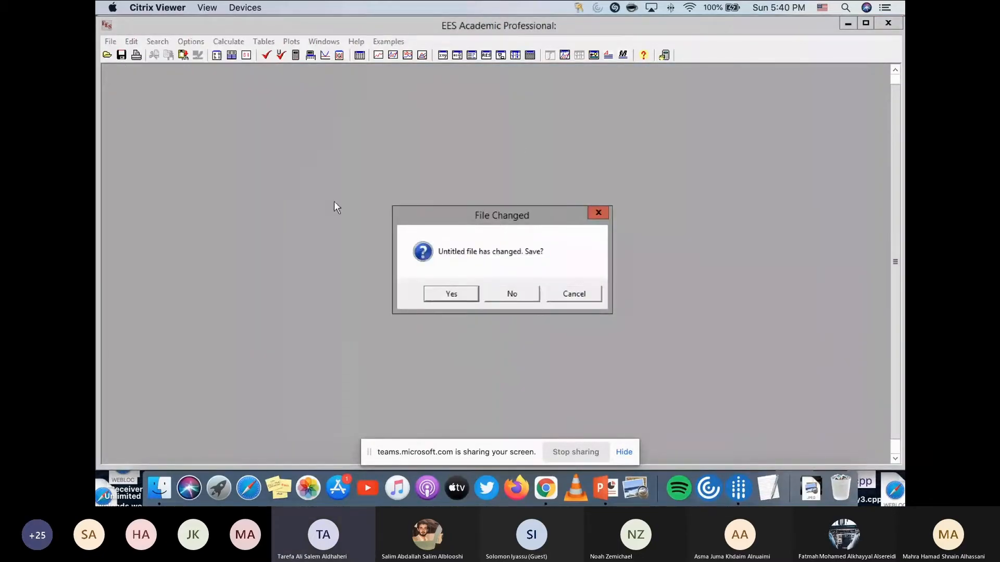
click(487, 293)
double_click(484, 282)
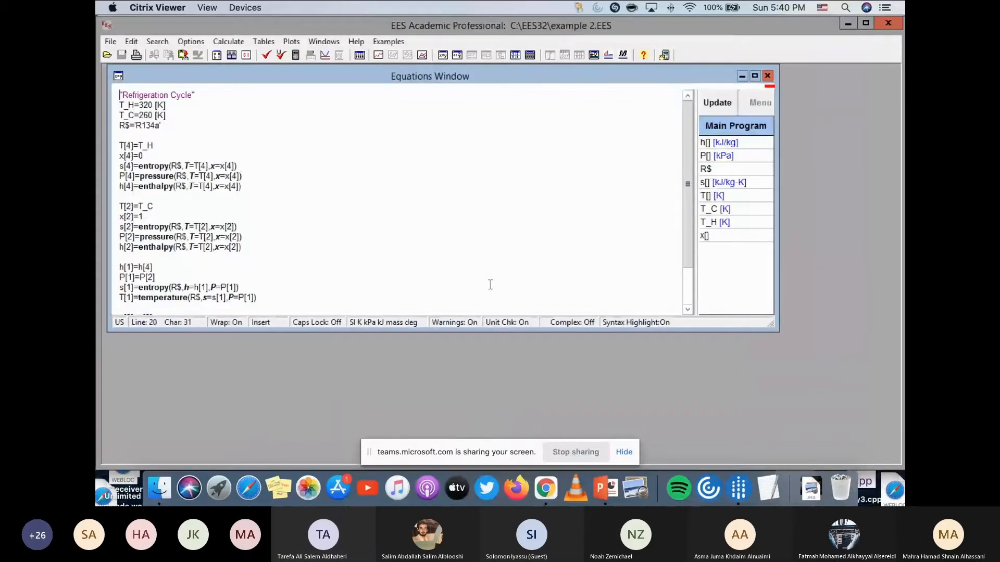
Enlarge the Equations Window to fit all refrigeration cycle equations and review the equations for each state point.
drag(414, 331, 414, 401)
click(351, 301)
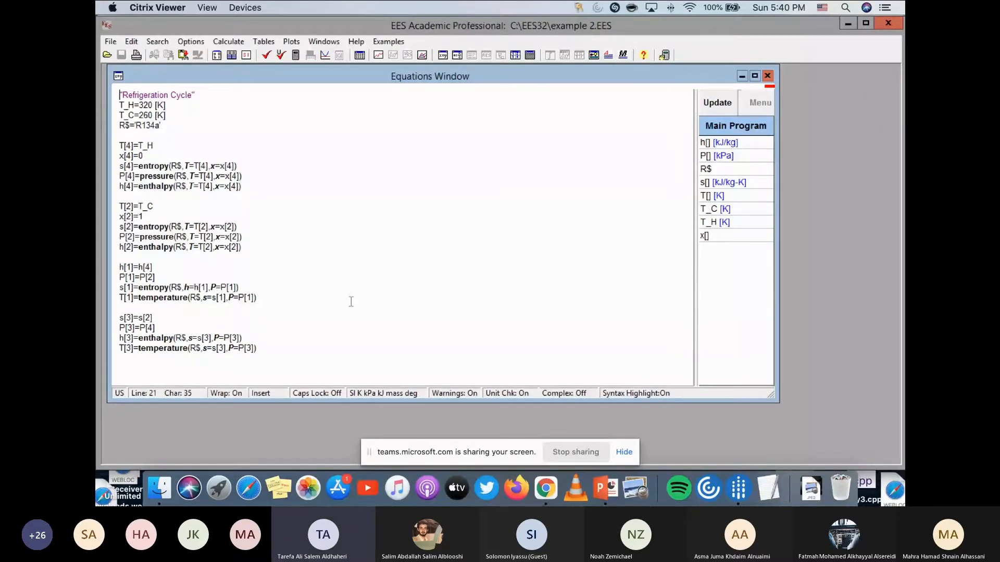
click(232, 145)
click(250, 223)
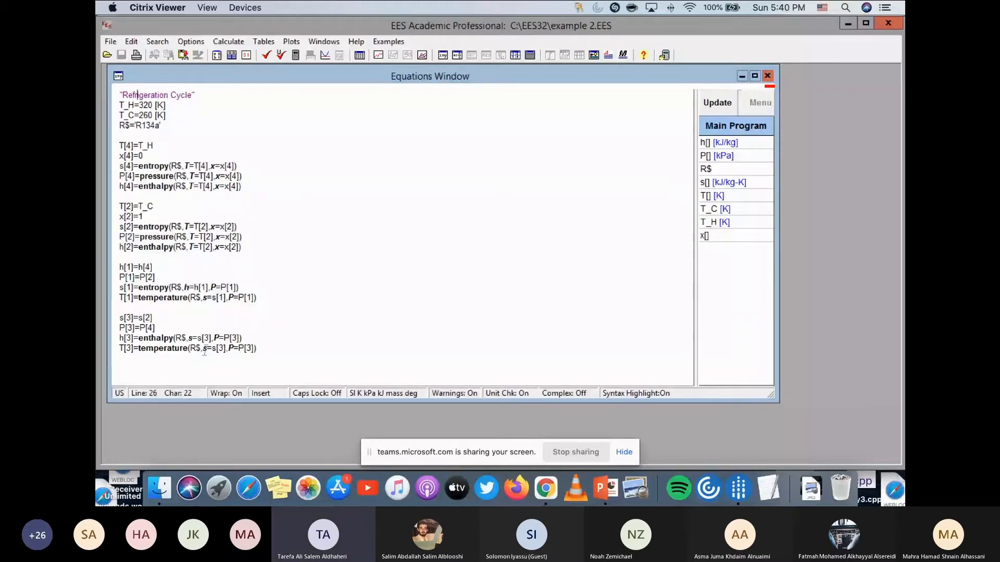
click(252, 217)
click(260, 187)
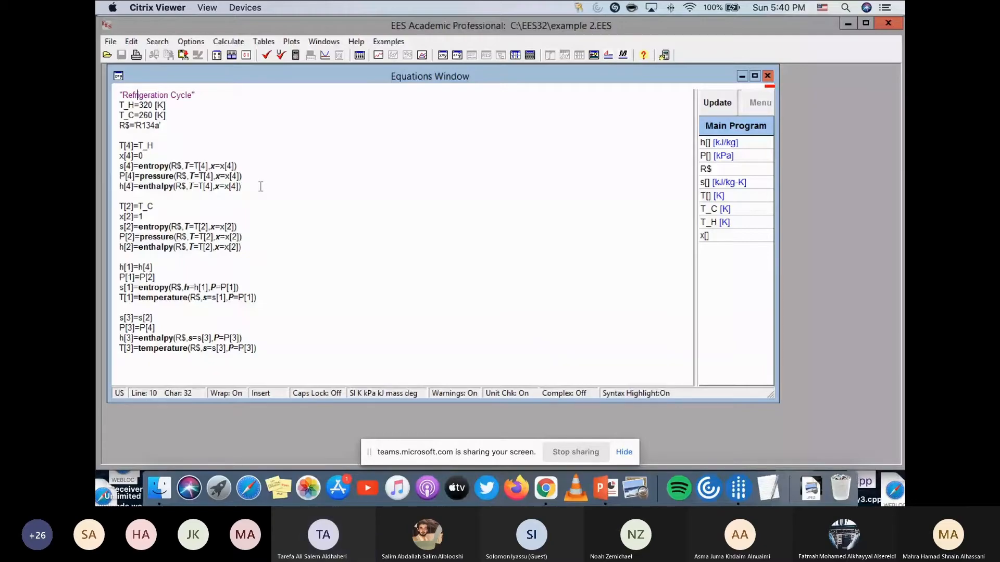
click(257, 177)
click(253, 171)
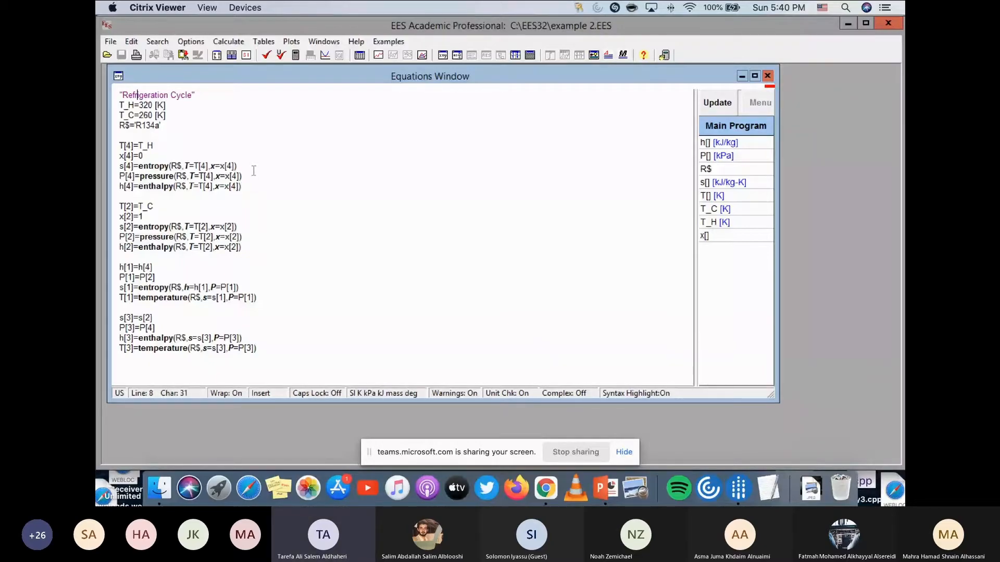
Check the refrigeration cycle equations for syntax errors and for unit consistency.
click(263, 42)
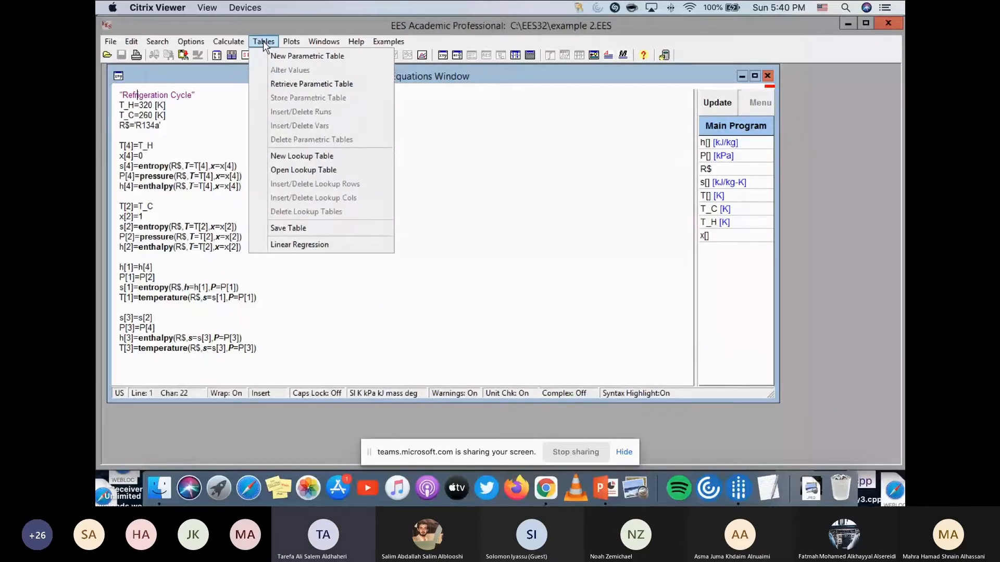
click(264, 44)
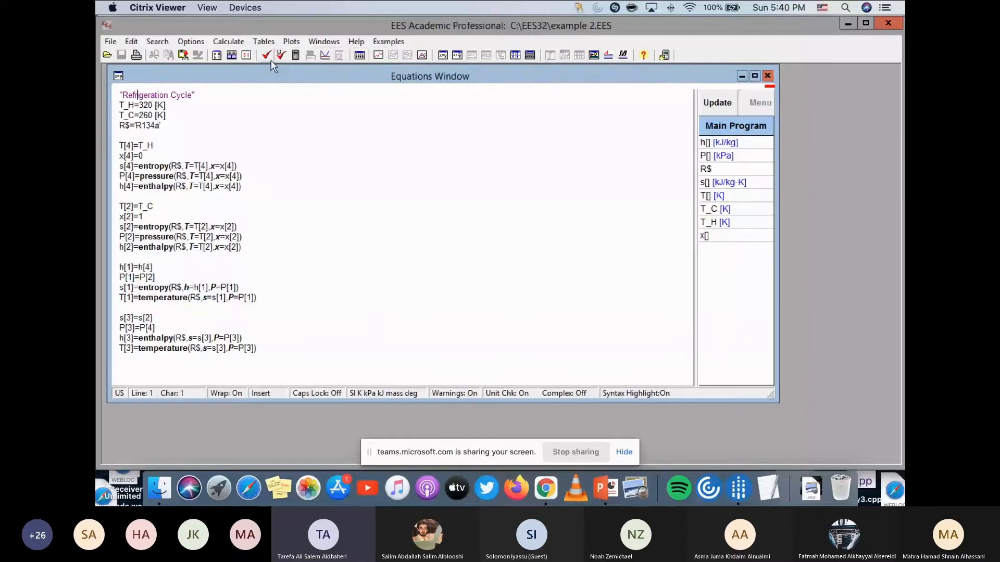
click(268, 57)
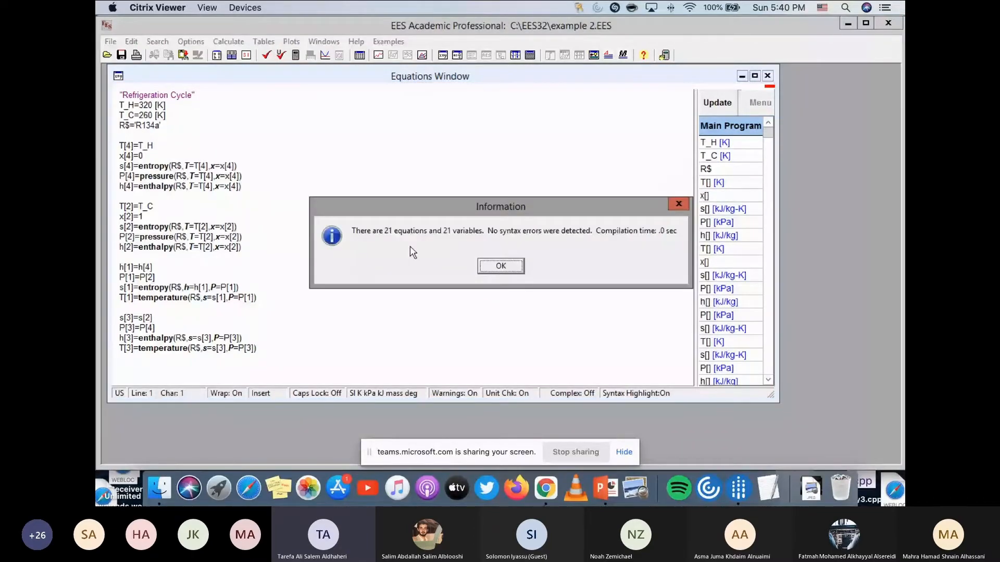
key(Return)
click(281, 55)
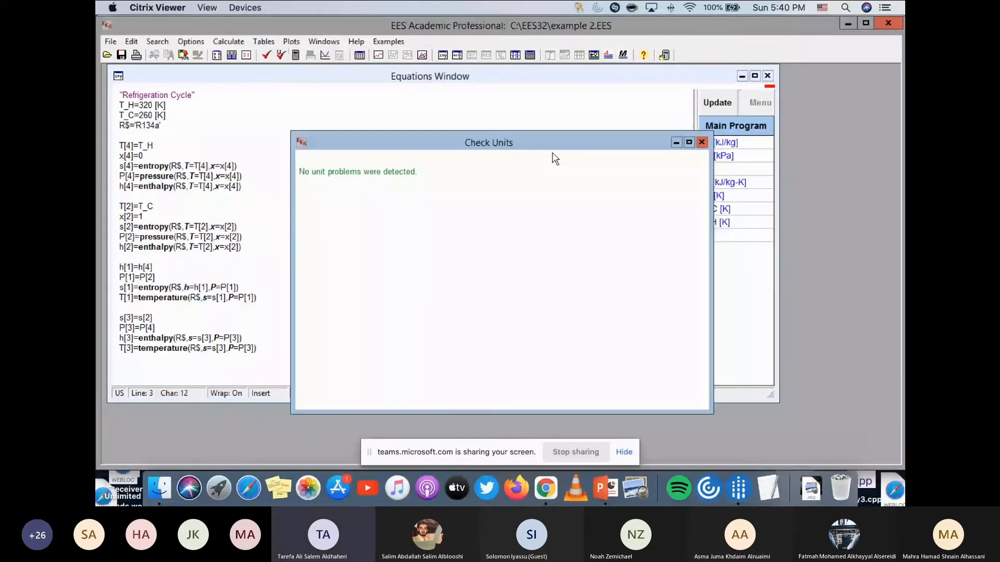
click(702, 143)
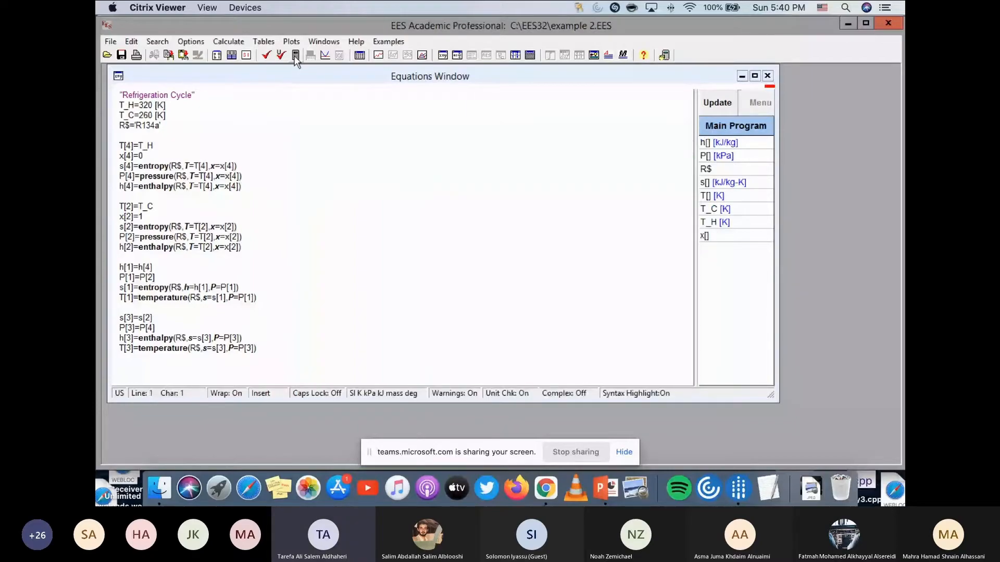
Solve the refrigeration cycle equations and widen the Arrays Table to show the h column.
click(295, 56)
click(259, 214)
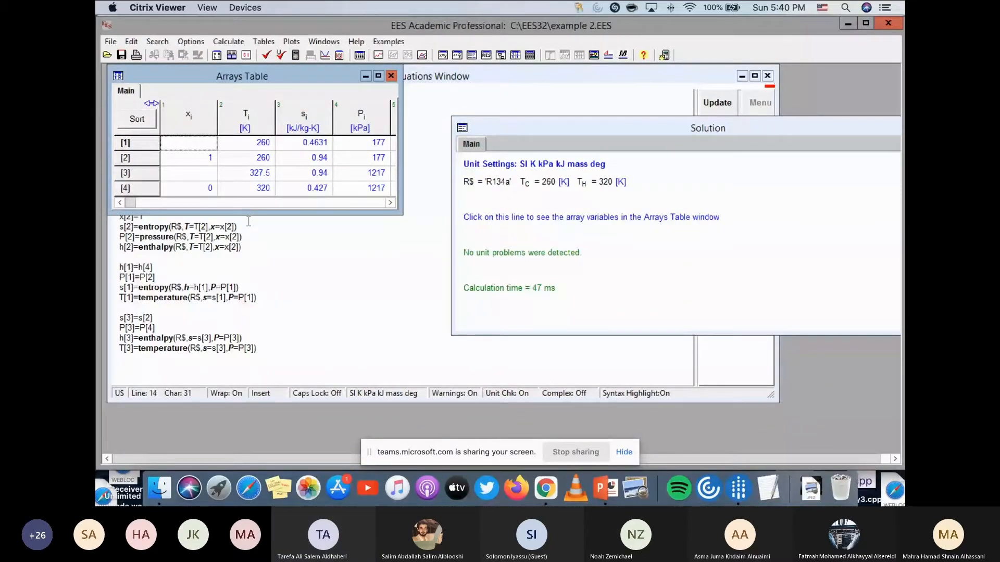
click(433, 142)
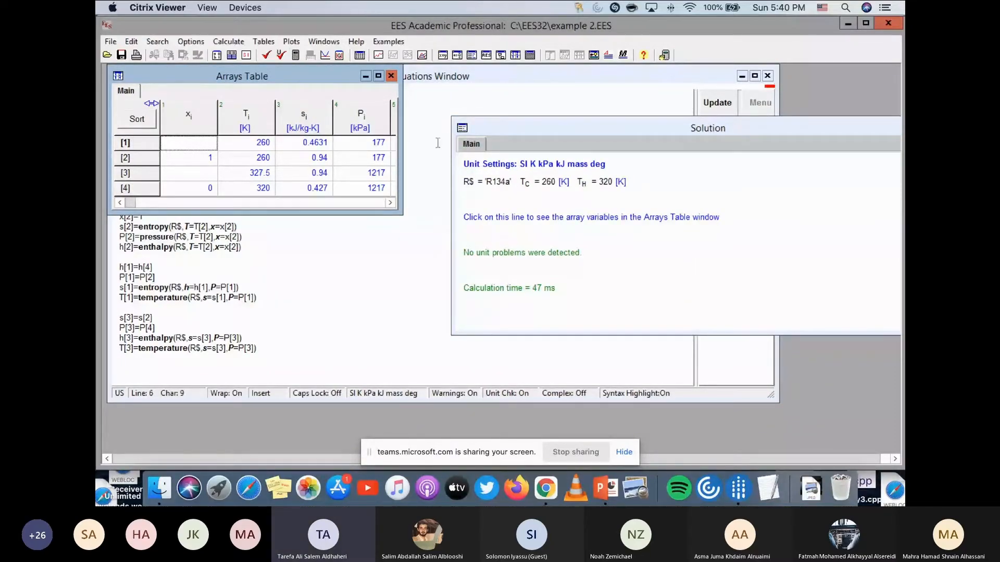
drag(402, 141, 460, 141)
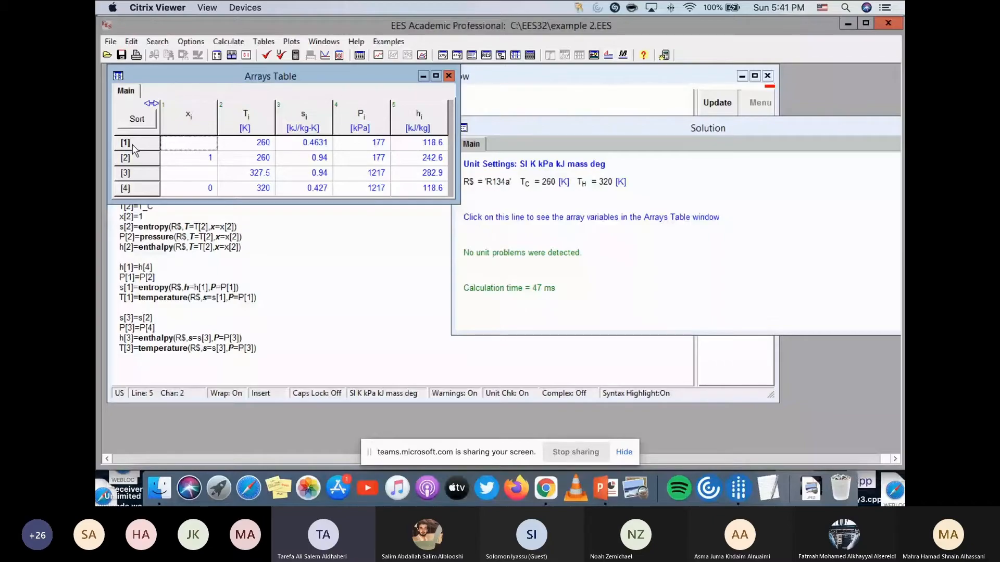
Move the Arrays Table clear of the equations and close the Solution window.
drag(300, 78, 372, 182)
drag(618, 135, 363, 129)
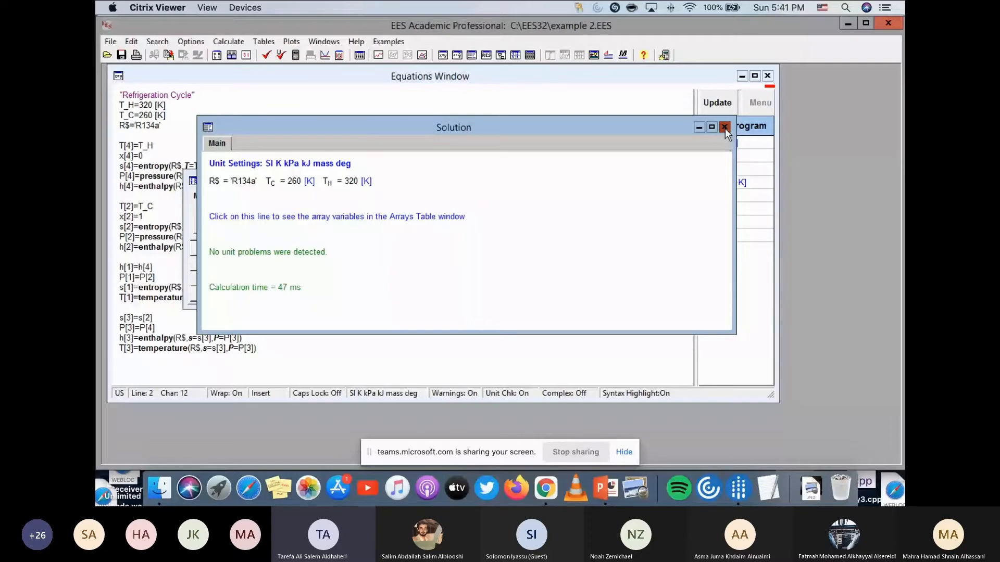
click(725, 127)
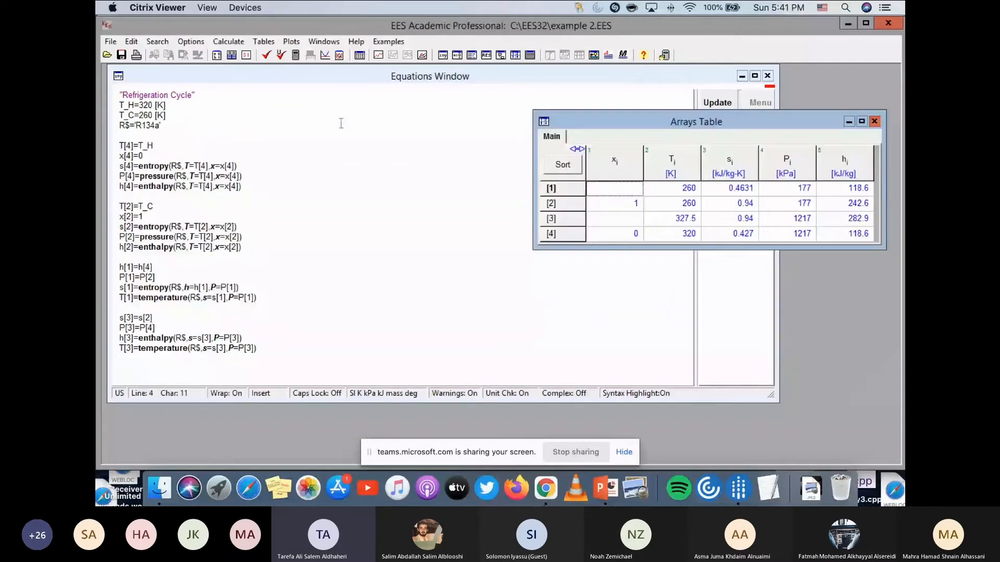
click(292, 41)
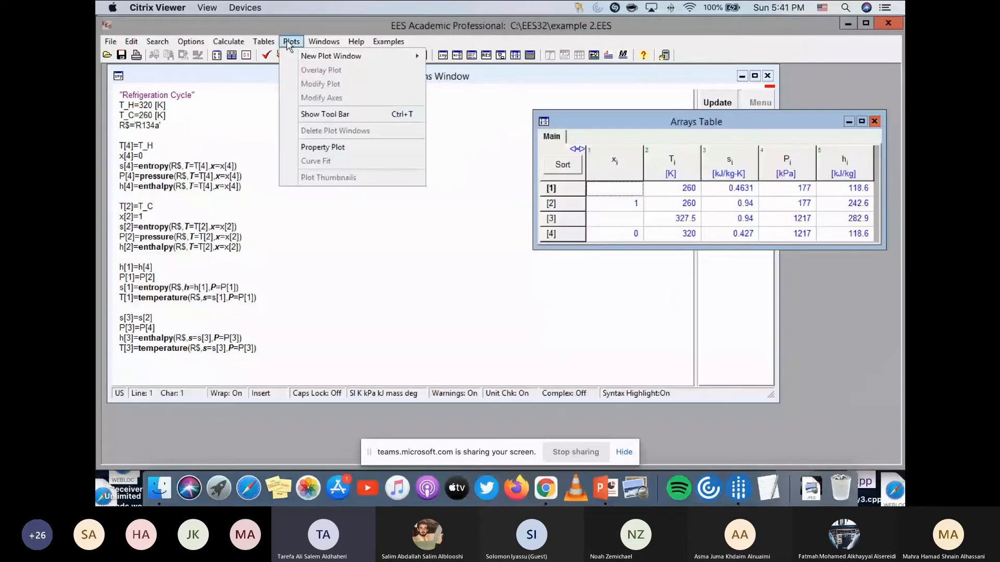
click(320, 147)
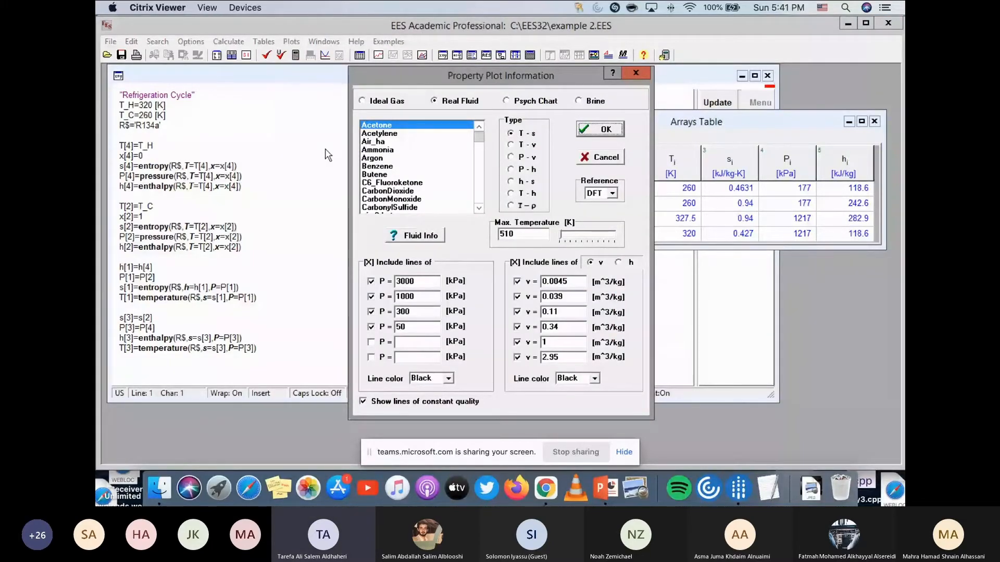
click(364, 102)
click(435, 103)
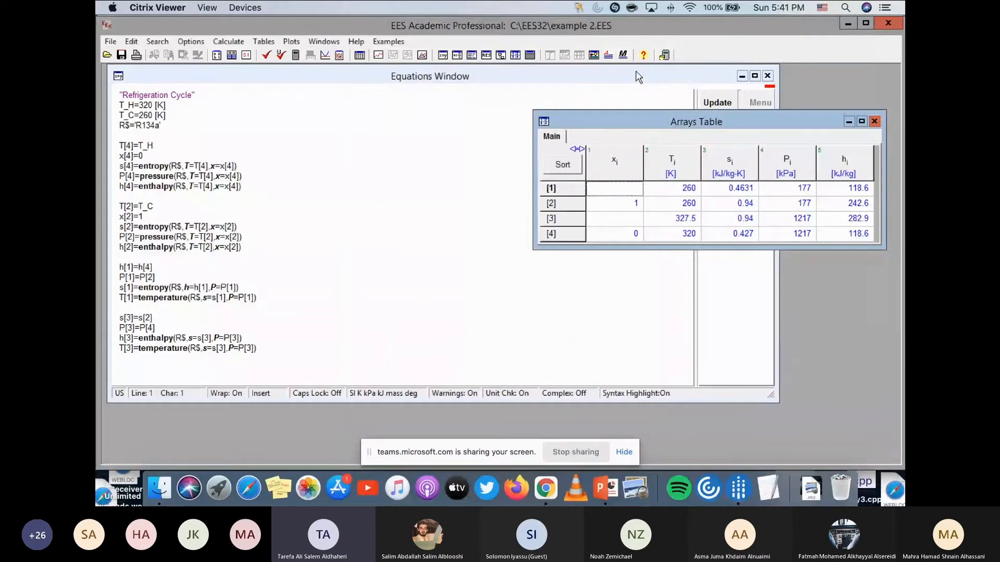
click(636, 74)
Examine how R$ is defined as the string 'R134a' and used as the fluid argument in the property functions.
click(176, 166)
double_click(176, 165)
mouse_move(175, 170)
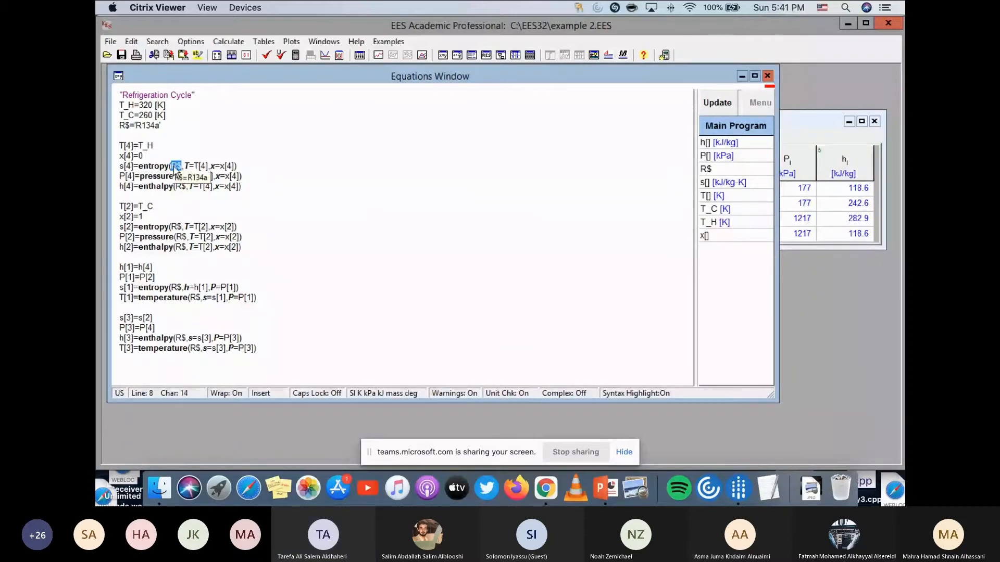
drag(182, 167, 175, 167)
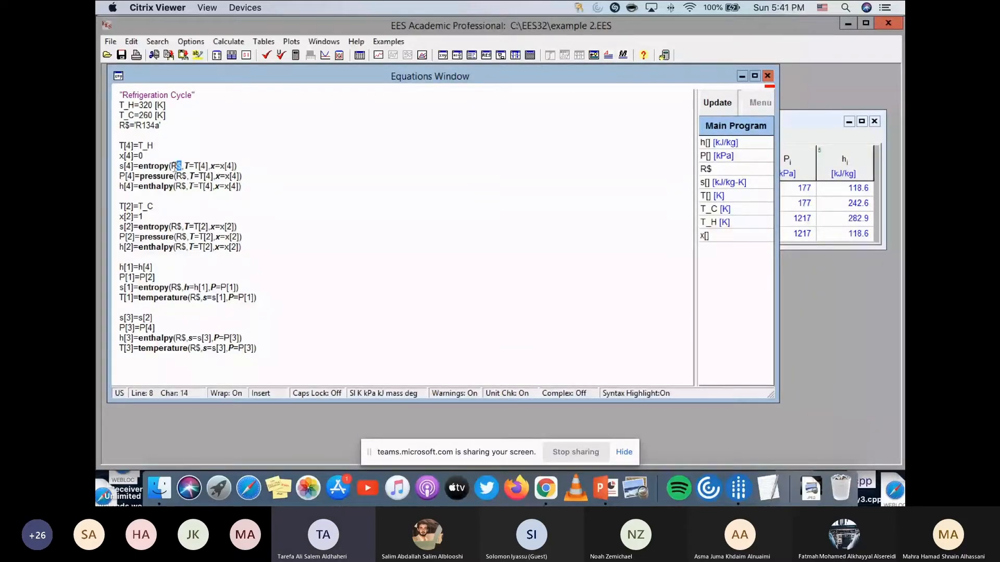
click(183, 339)
click(136, 137)
click(130, 130)
click(135, 127)
text(')
click(169, 128)
click(191, 147)
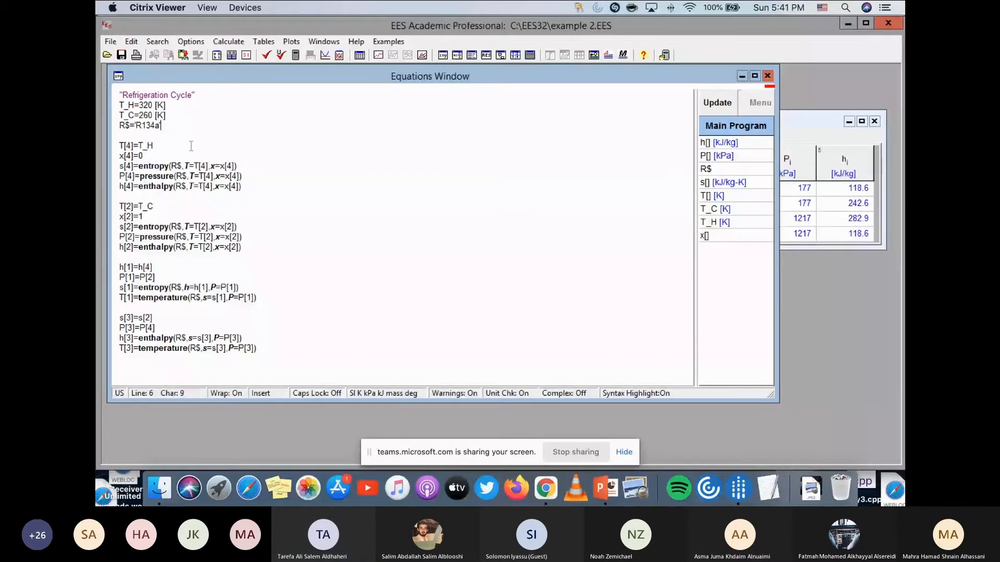
click(178, 166)
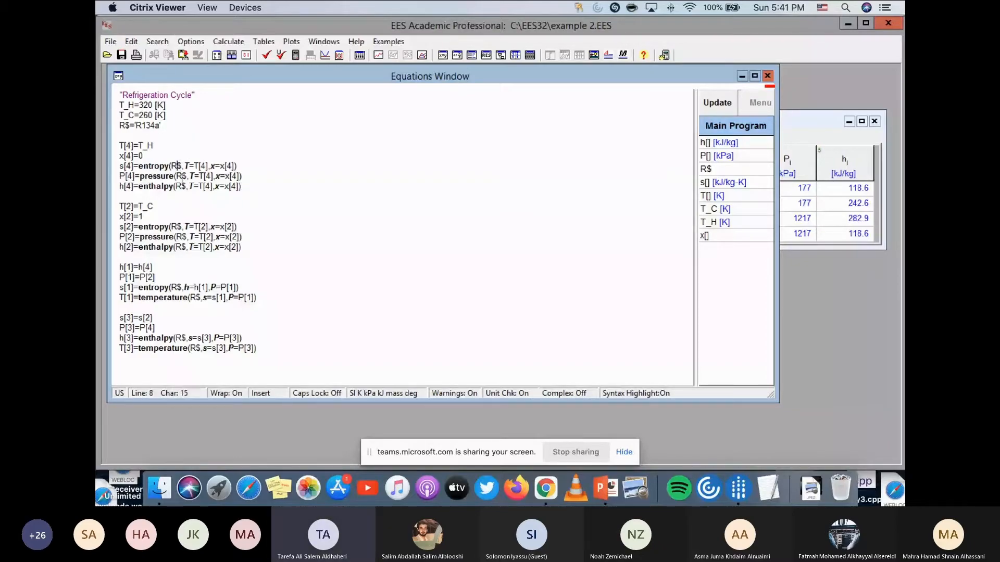
click(250, 167)
click(219, 194)
click(152, 105)
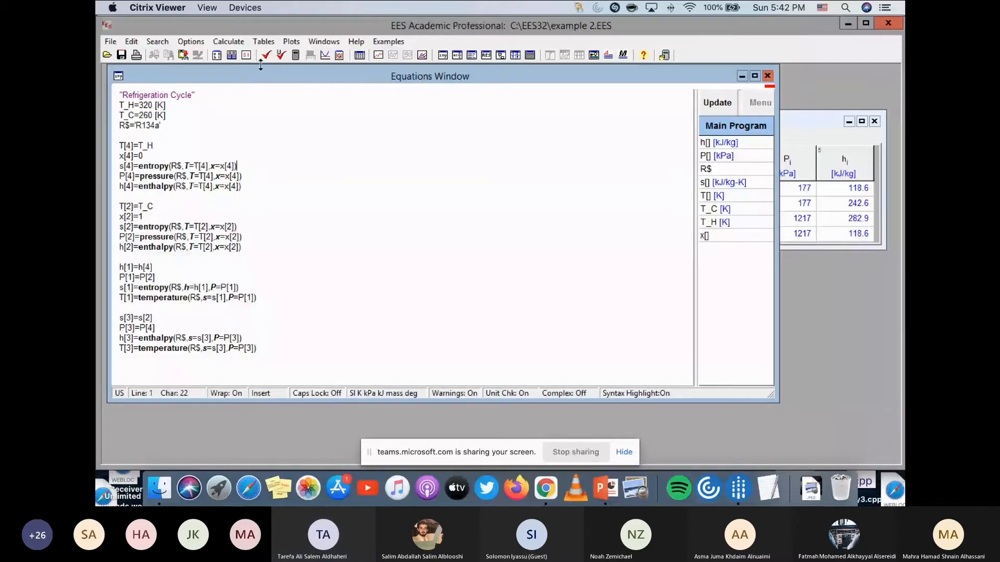
click(289, 43)
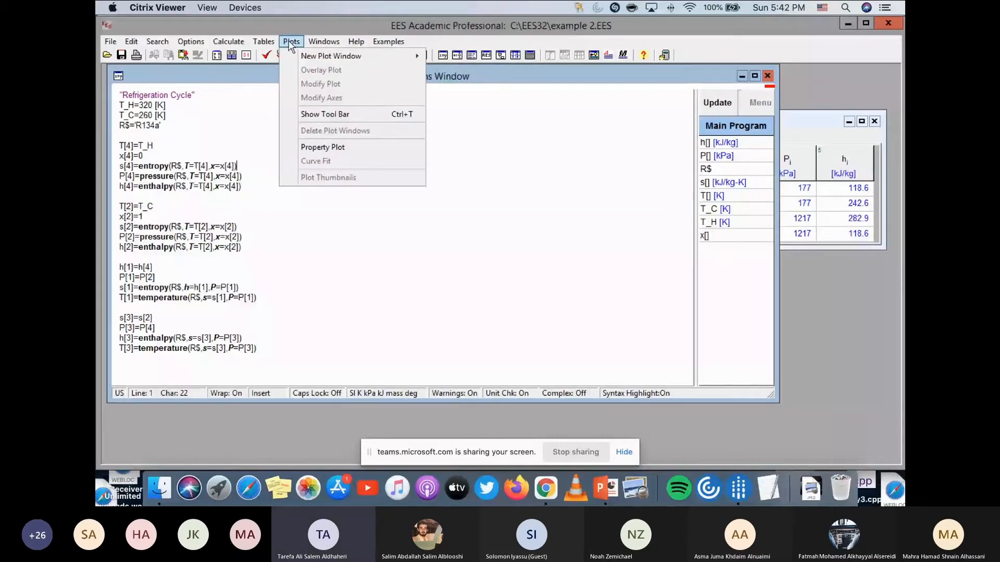
click(324, 147)
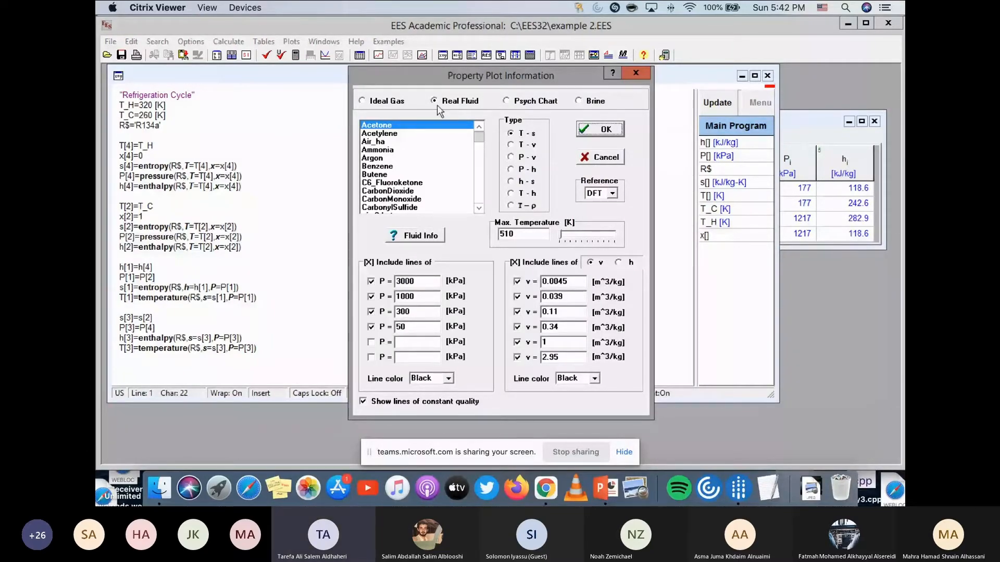
drag(480, 133, 477, 172)
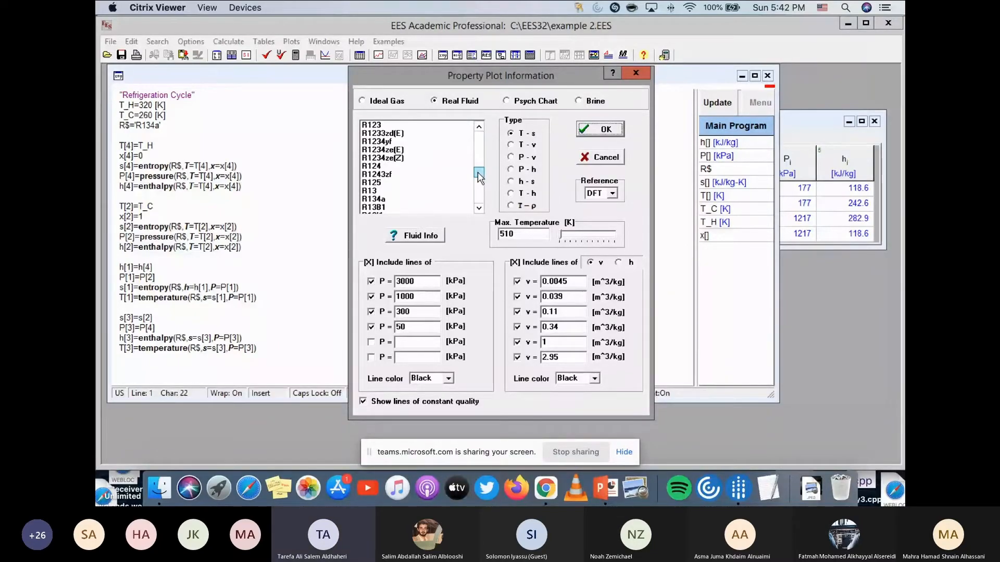
click(386, 199)
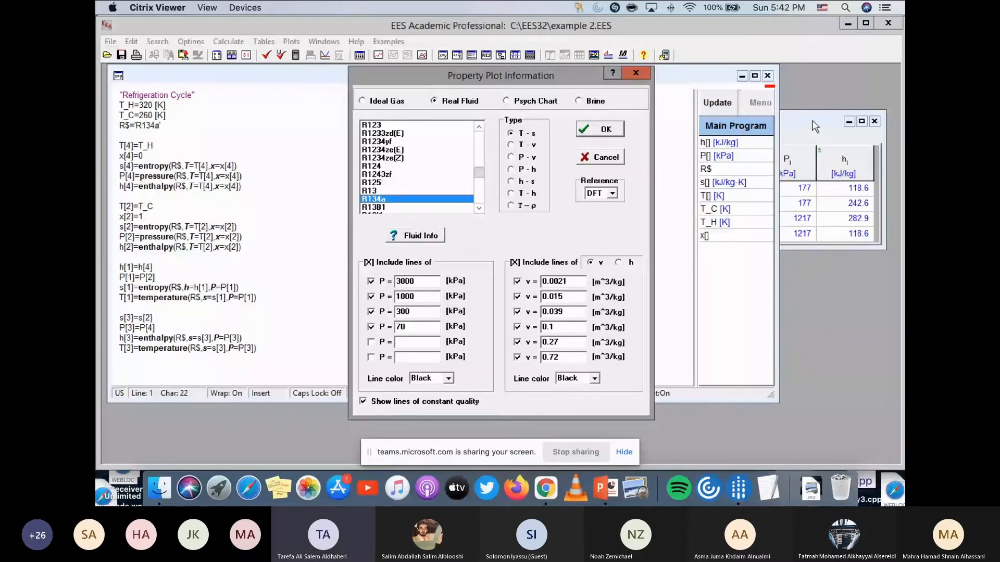
click(636, 74)
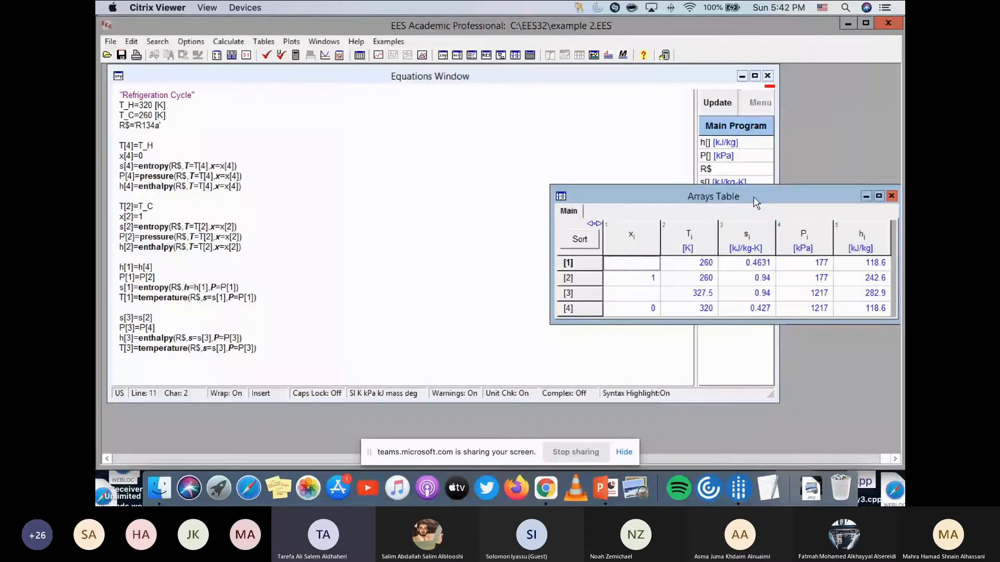
Move the Arrays Table below the variable list and open the property plot setup, keeping it clear of the table.
drag(756, 203, 738, 292)
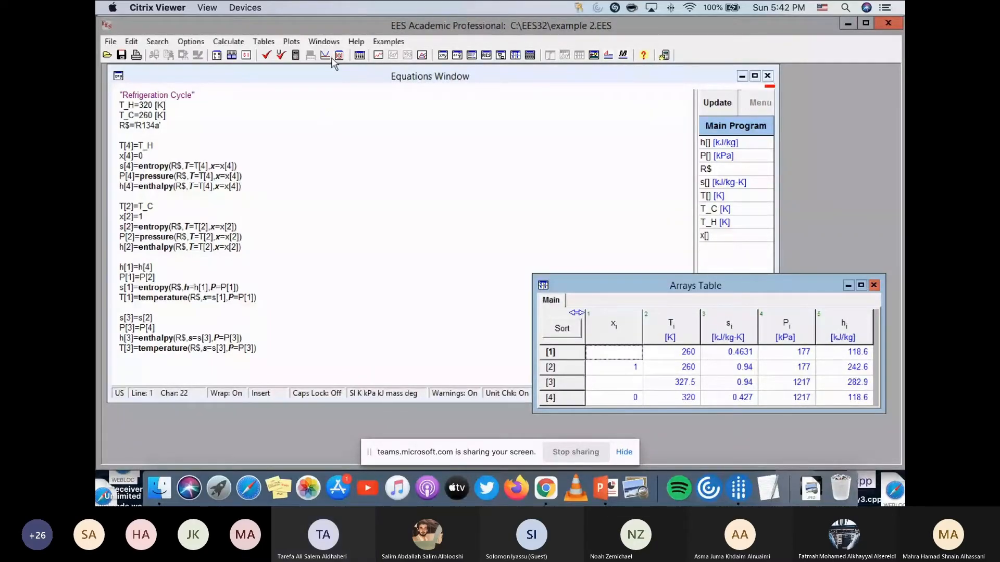
click(291, 41)
click(368, 145)
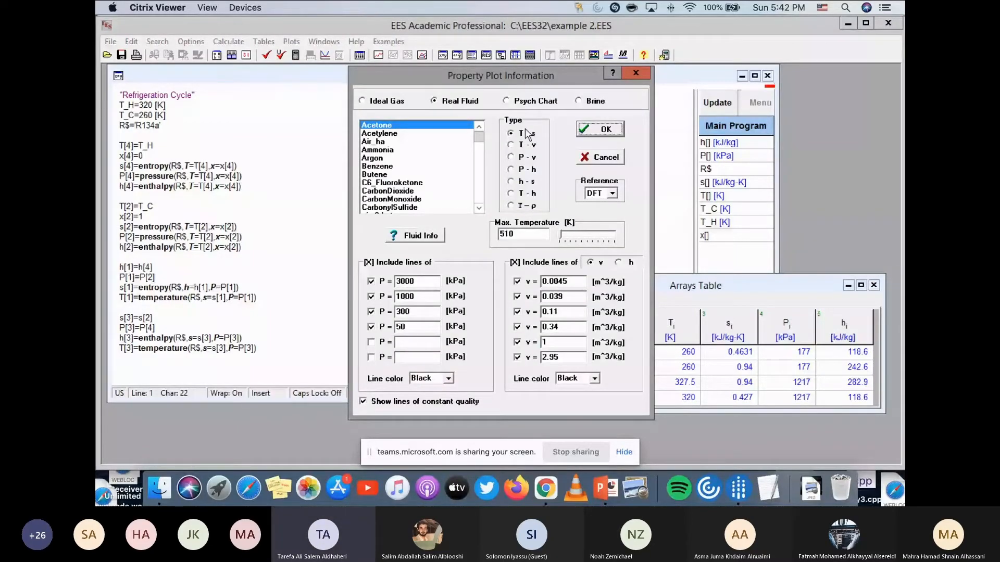
drag(562, 81, 390, 78)
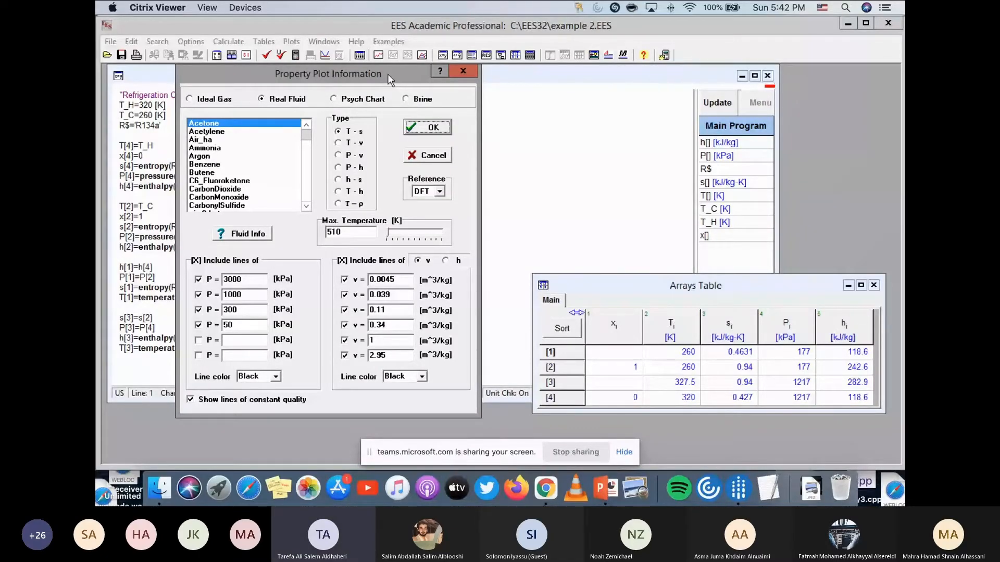
drag(390, 79, 403, 79)
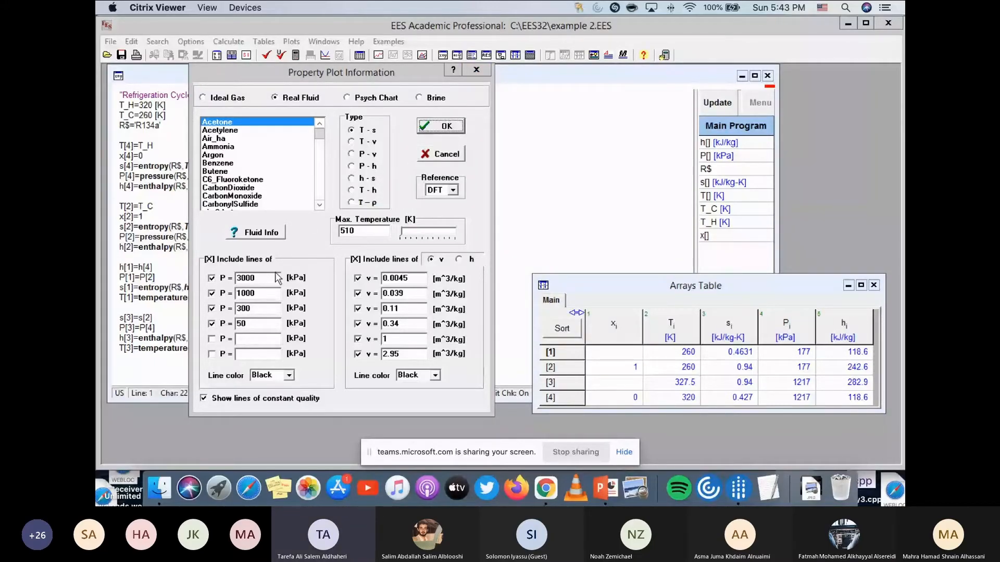
Switch the constant-pressure lines off and on again, and include lines of constant enthalpy instead of constant specific volume.
click(250, 259)
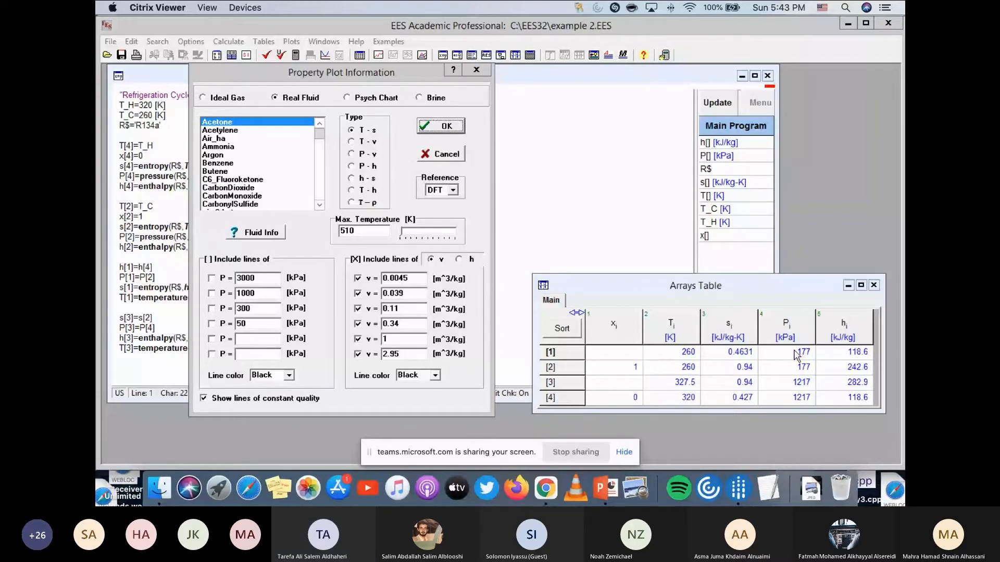
click(274, 259)
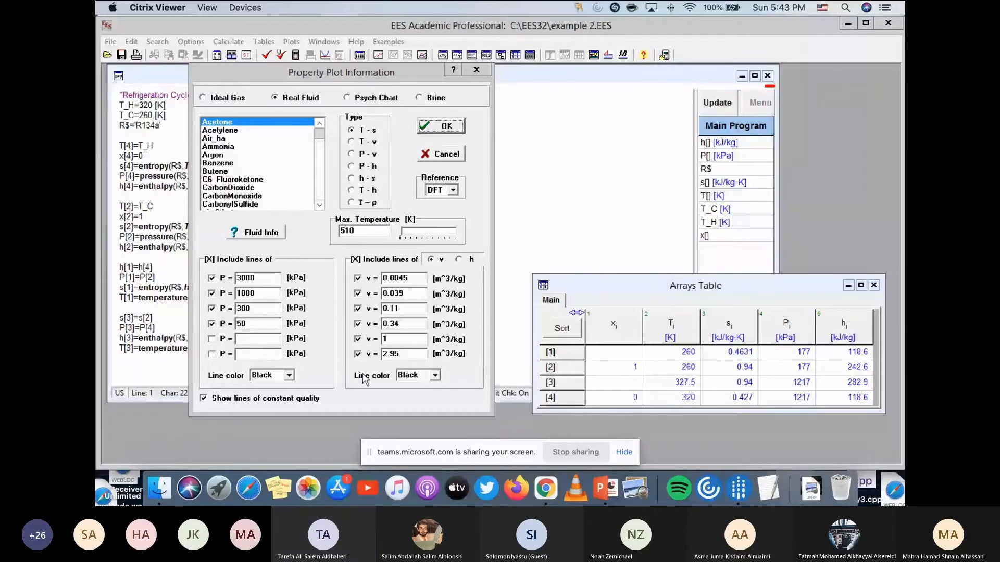
click(460, 262)
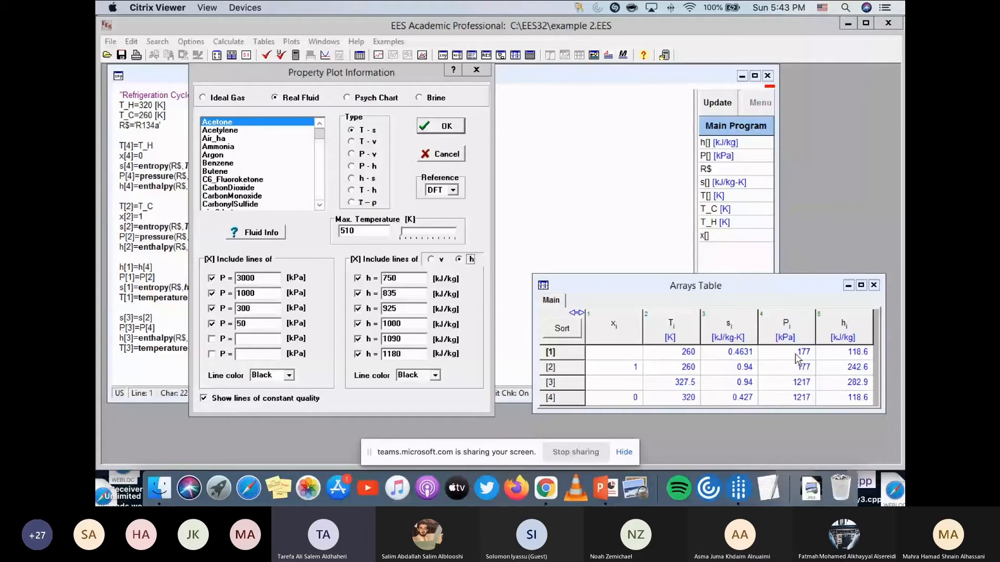
Set the 50 kPa pressure line to 177 kPa and the 1000 kPa pressure line to 1217 kPa.
click(259, 308)
drag(248, 327, 234, 325)
text(17)
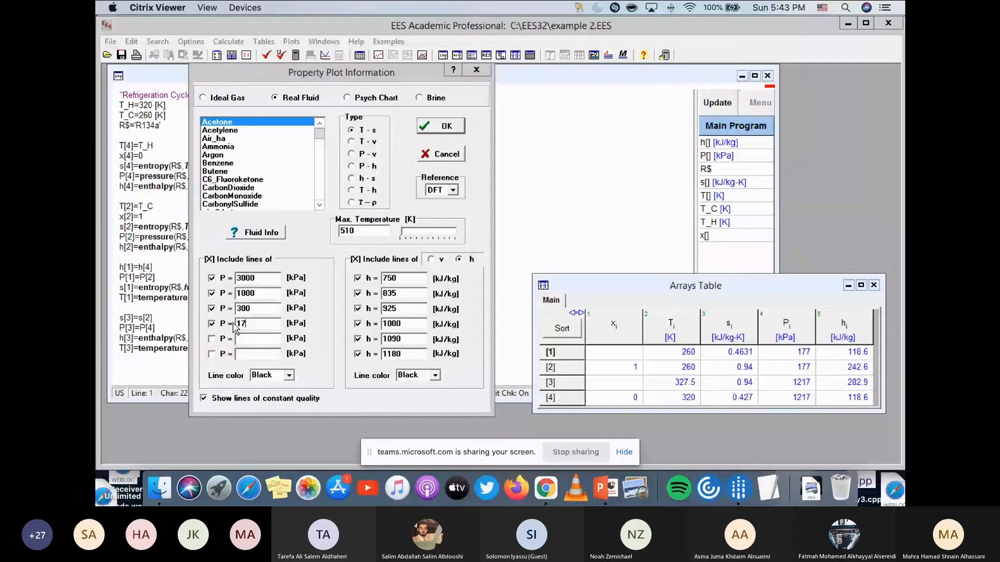
text(7)
click(258, 309)
drag(262, 293, 242, 304)
text(217)
Set the line color to Blue for the pressure lines and Red for the enthalpy lines.
click(288, 375)
click(263, 392)
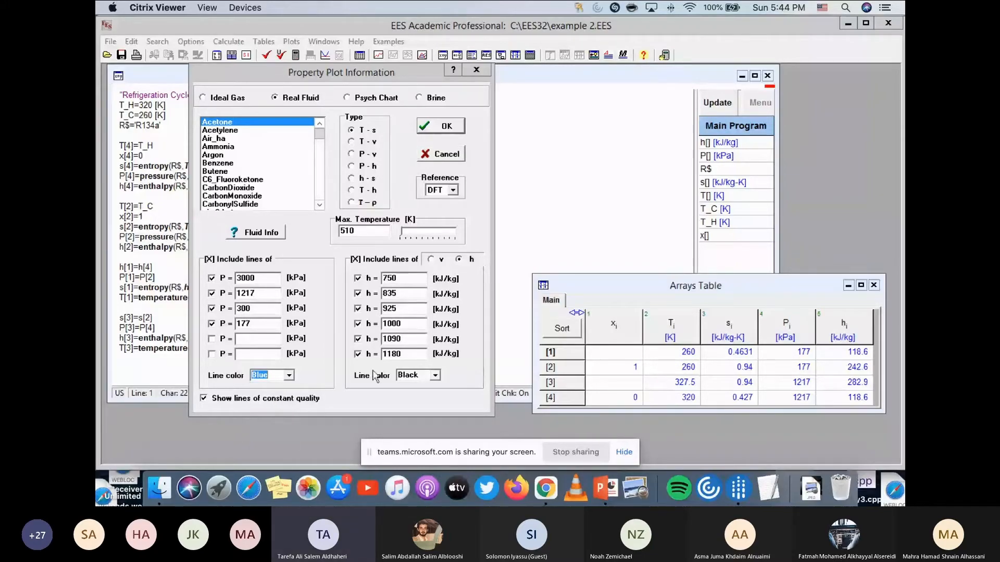
click(435, 375)
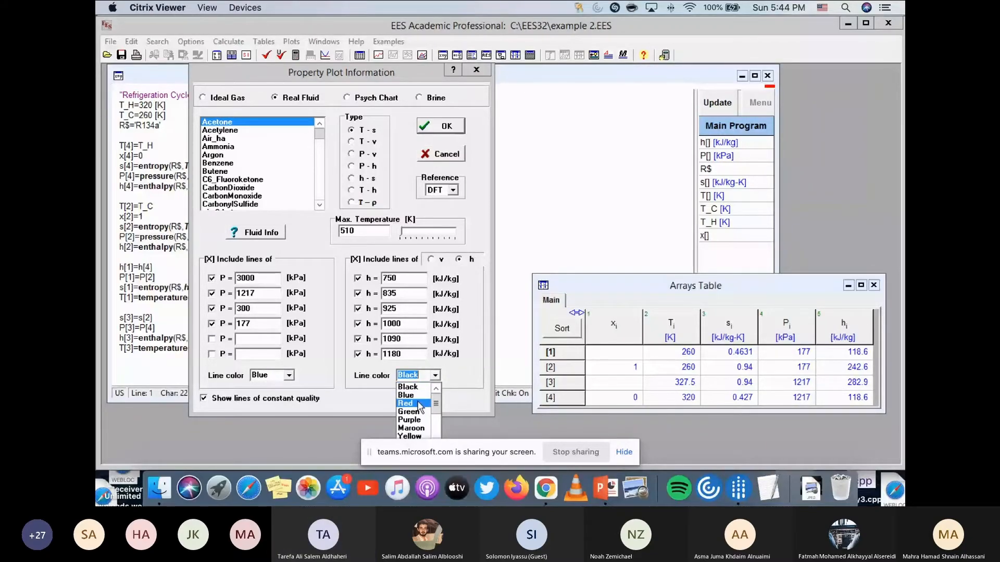
click(420, 405)
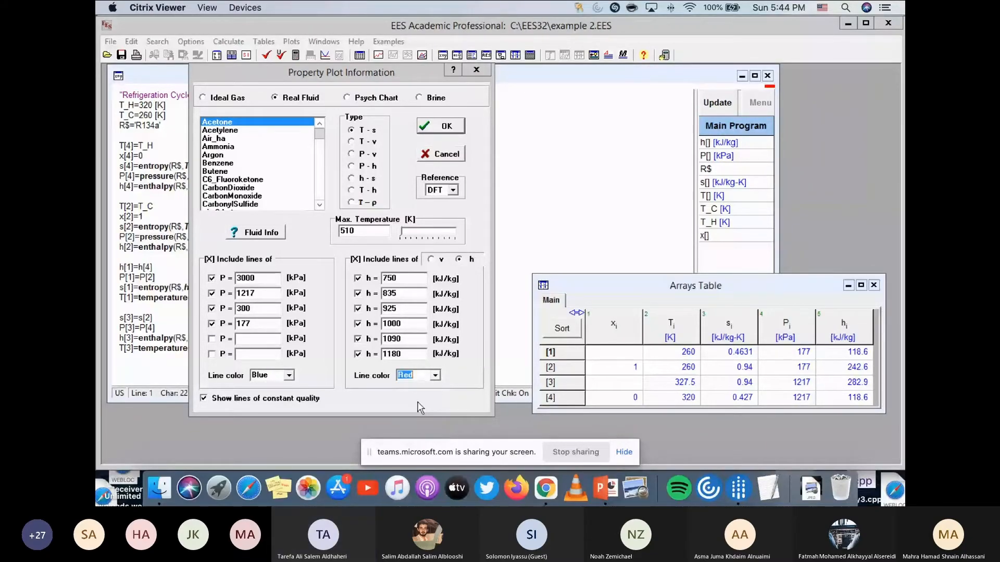
Choose R134a as the real fluid, generate its T-s property plot and move the plot window to uncover the Arrays Table.
scroll(319, 151, down, 3)
scroll(319, 156, down, 10)
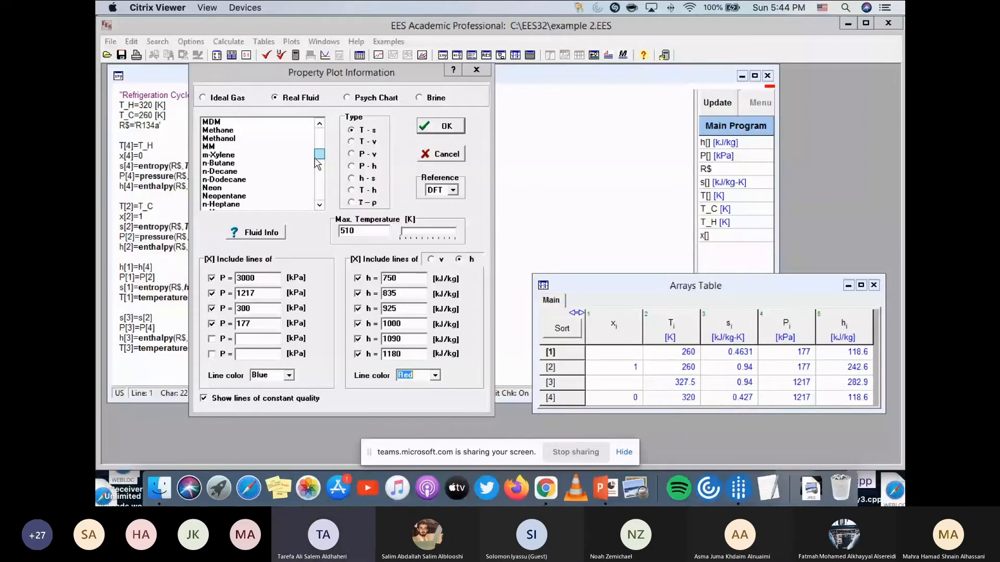
drag(315, 159, 314, 177)
click(260, 179)
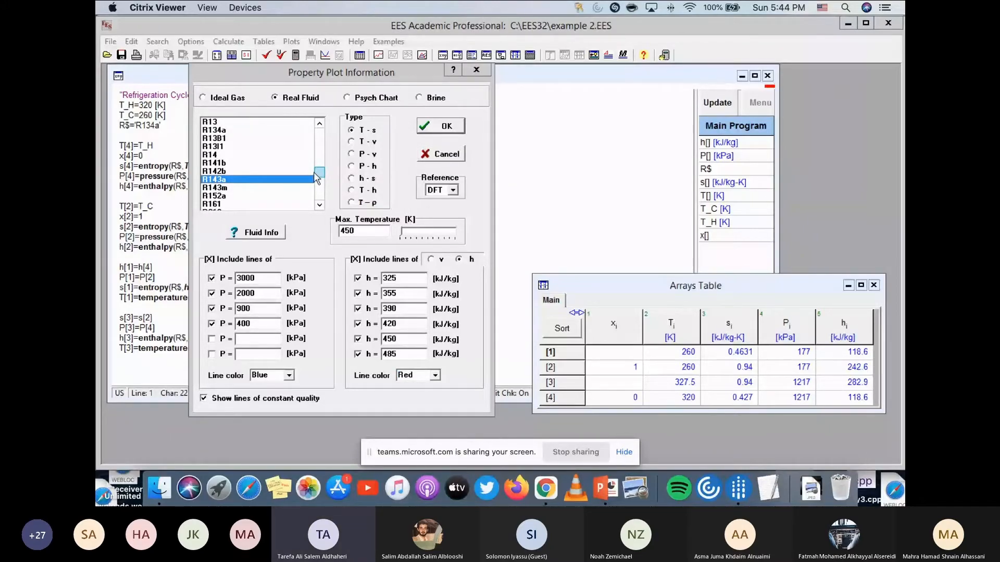
click(234, 130)
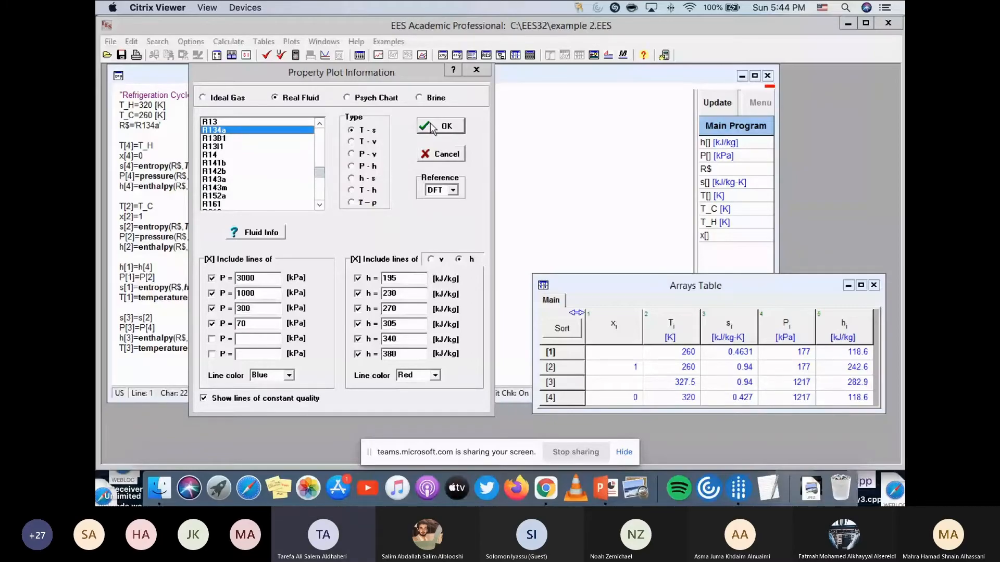
click(435, 129)
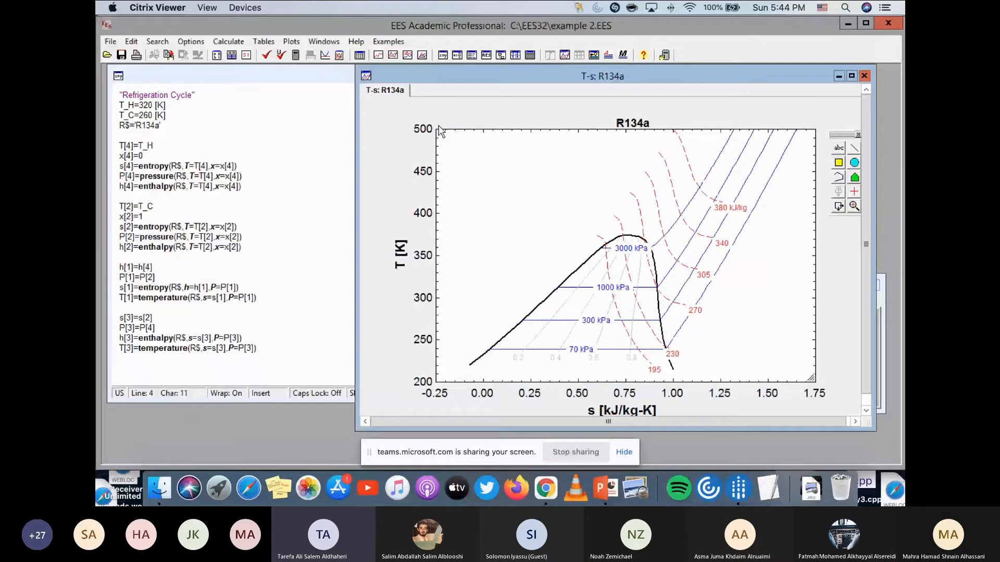
drag(600, 78, 544, 75)
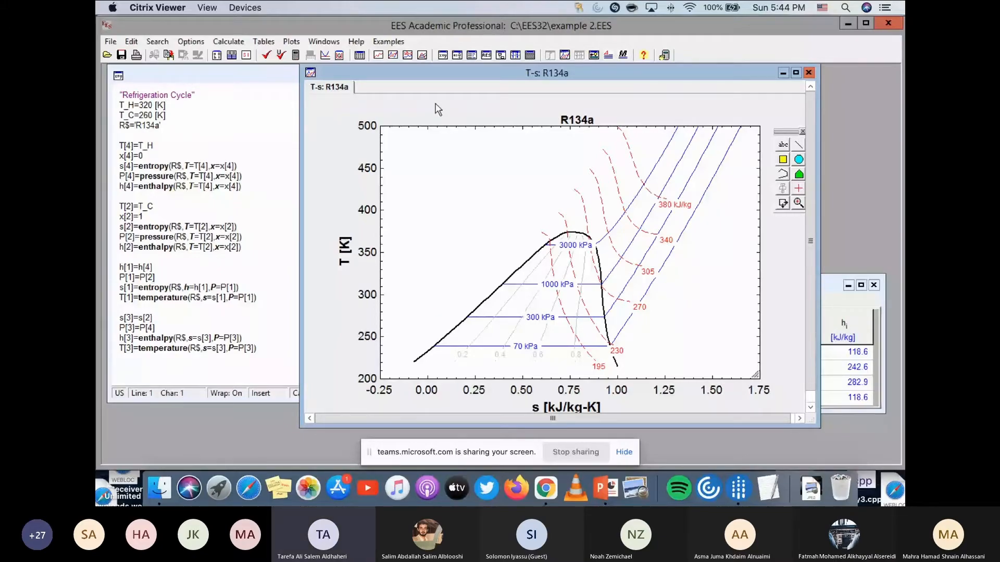
drag(440, 73, 365, 72)
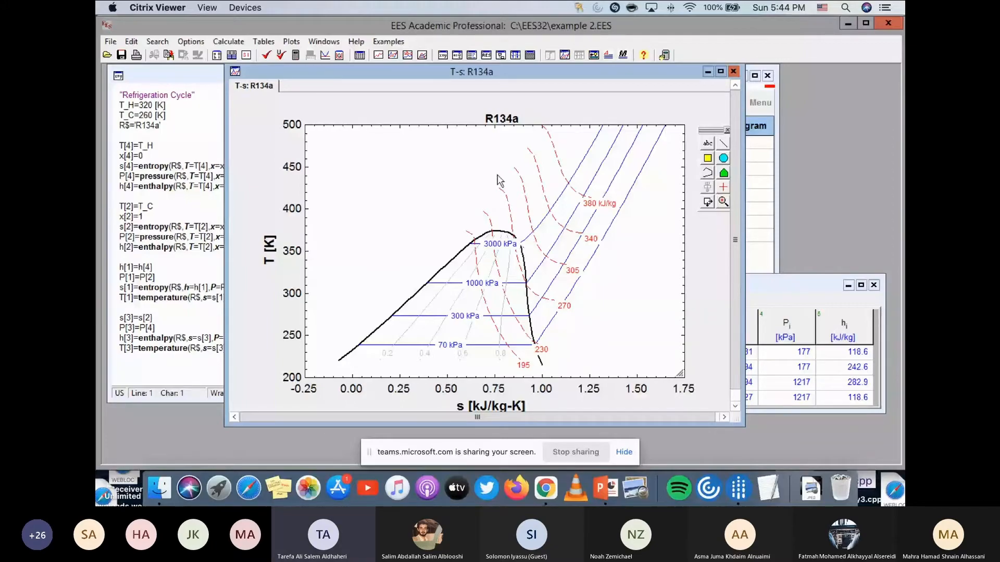
Set up an overlay on the T-s plot from the Arrays Table, with s[i] on X and T[i] on Y using the Y1 left scale.
click(291, 42)
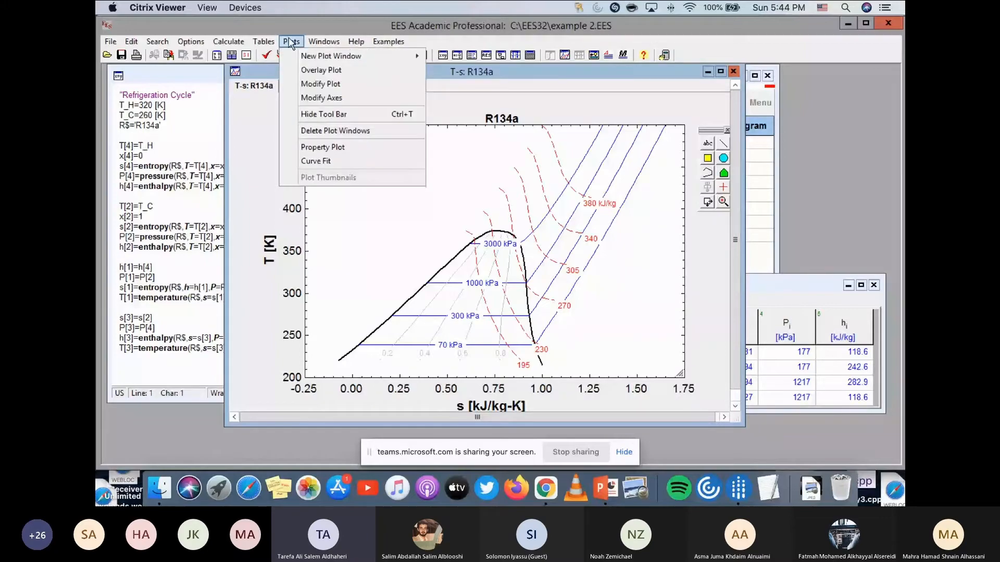
click(320, 69)
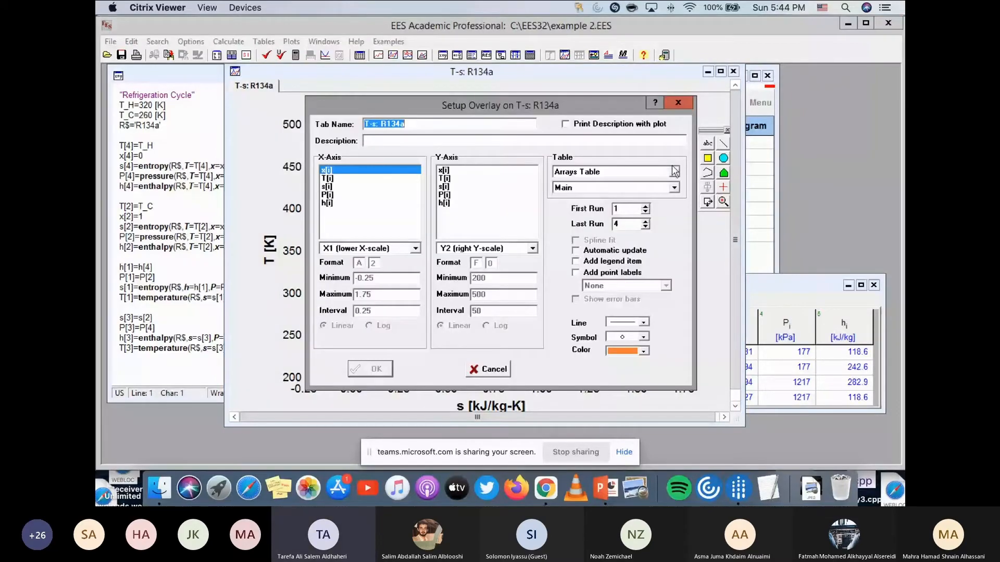
click(571, 175)
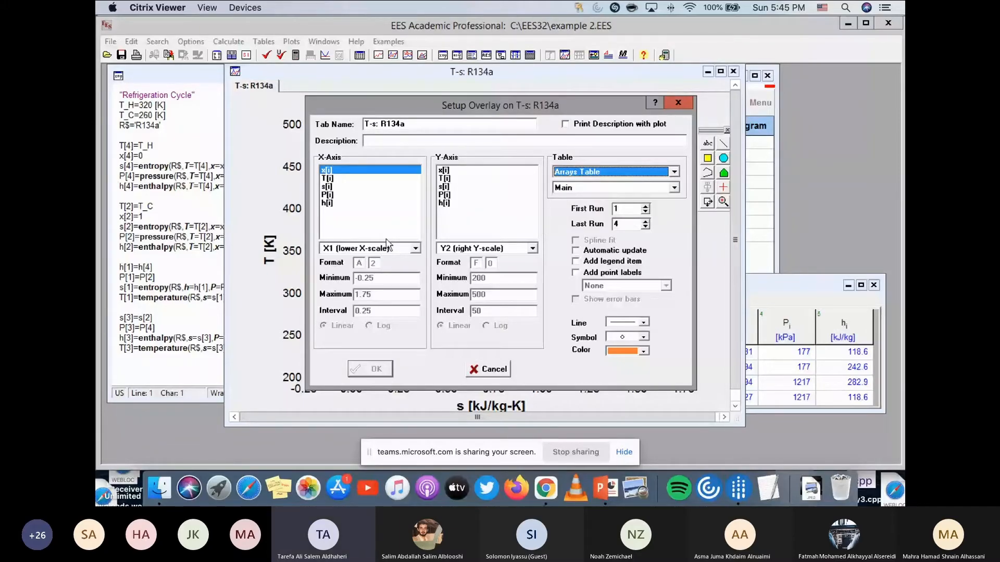
drag(375, 110, 407, 95)
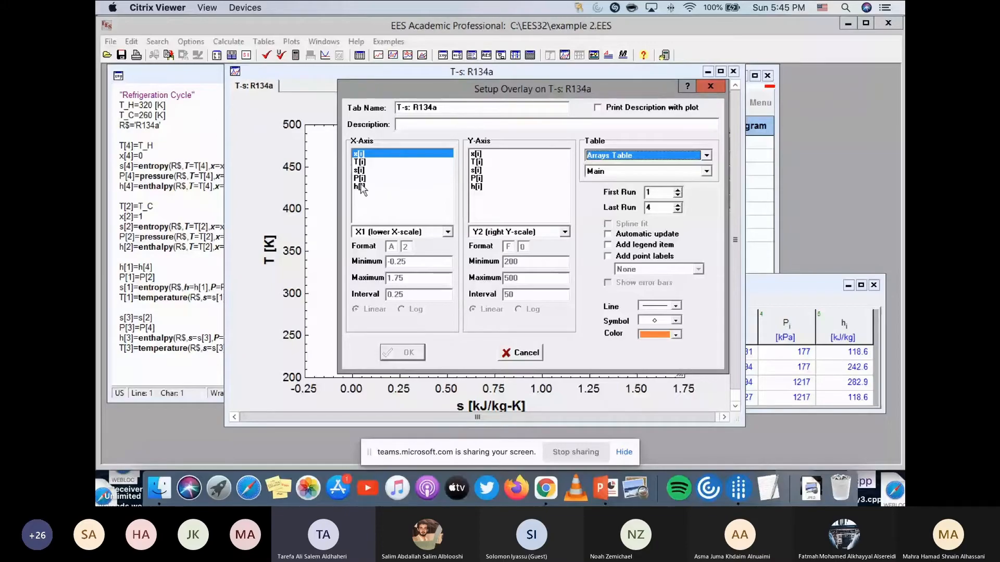
click(361, 170)
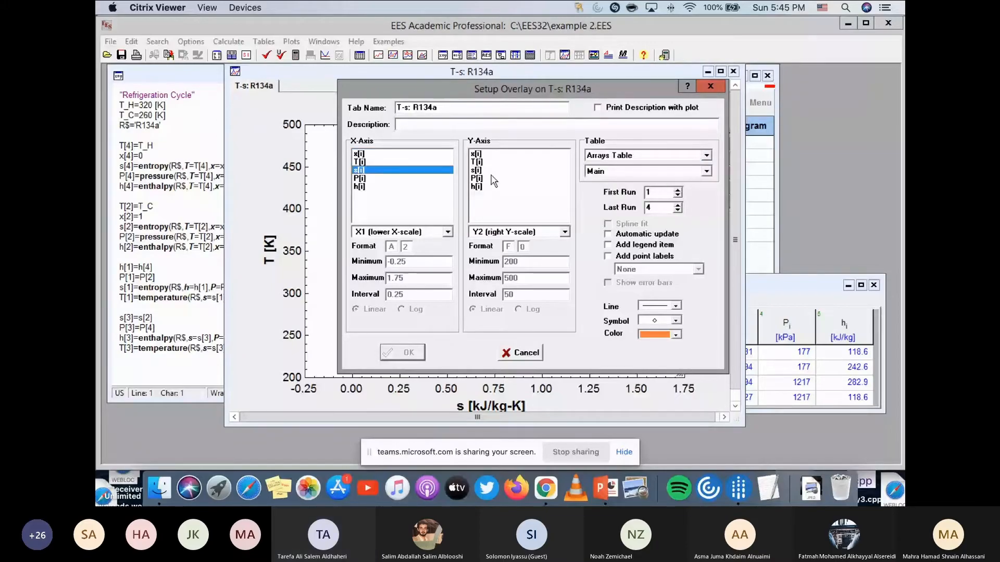
click(484, 162)
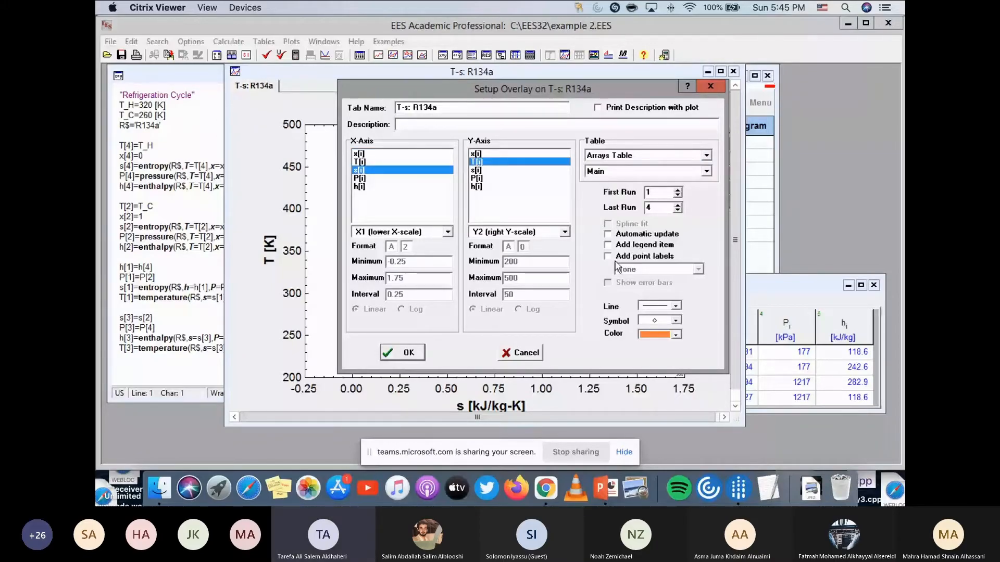
click(564, 233)
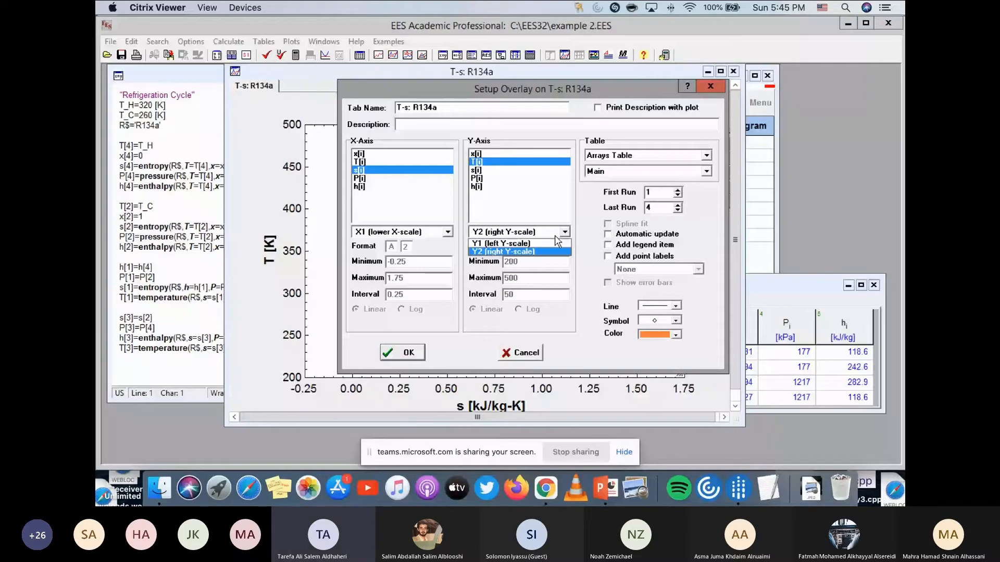
click(516, 242)
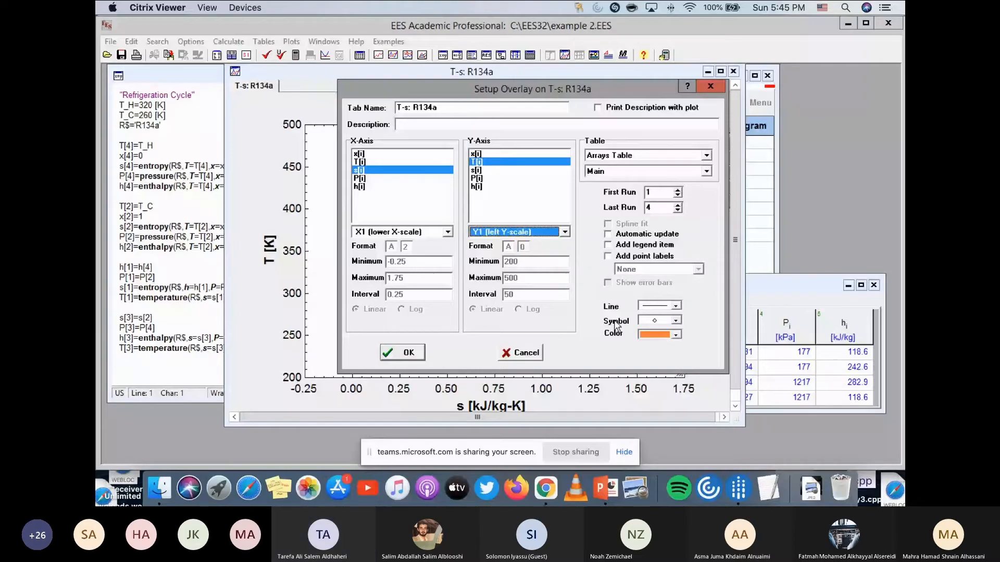
Add subscript-number point labels, make the overlay green with filled square symbols, and plot it on the T-s diagram.
click(606, 256)
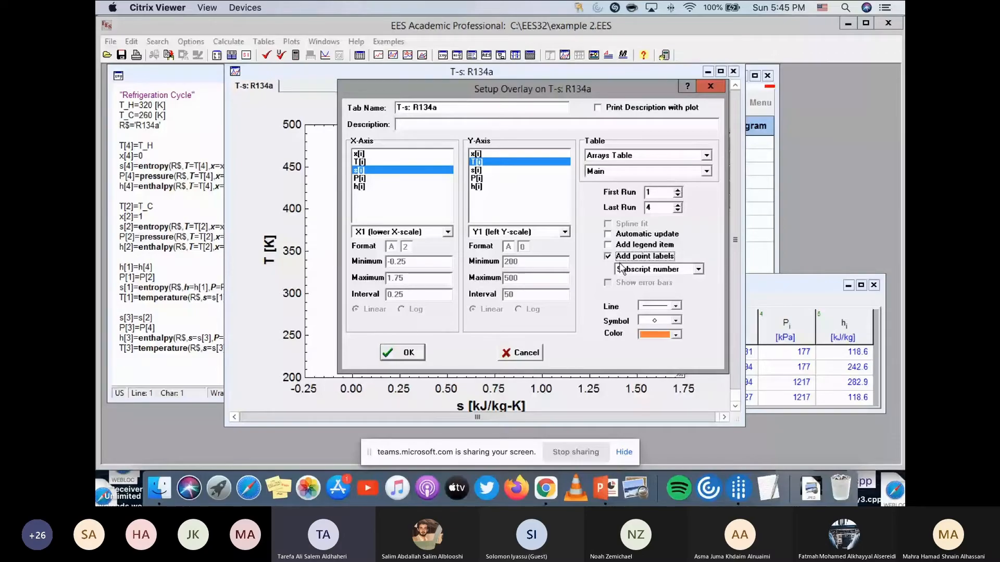
drag(578, 88, 291, 100)
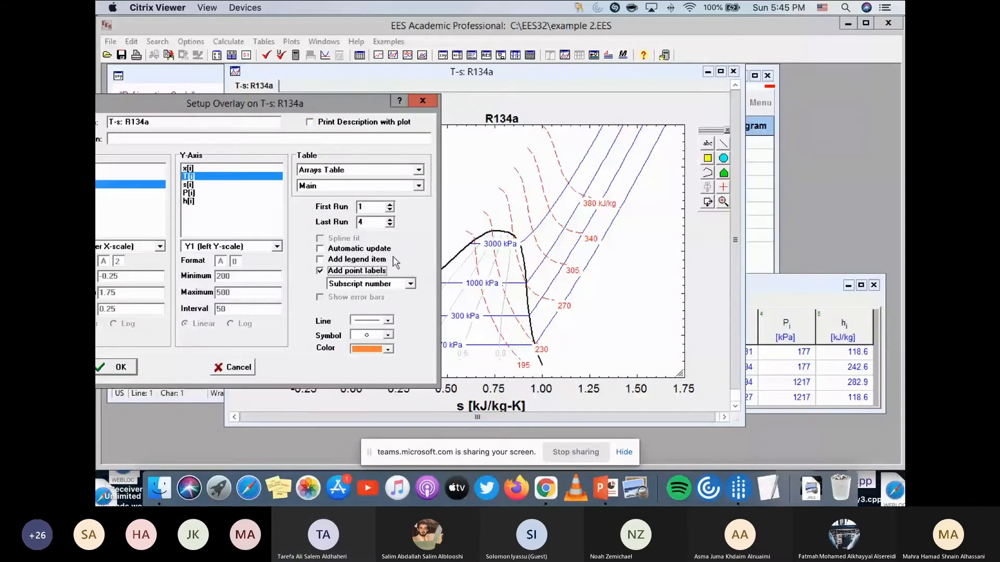
click(381, 349)
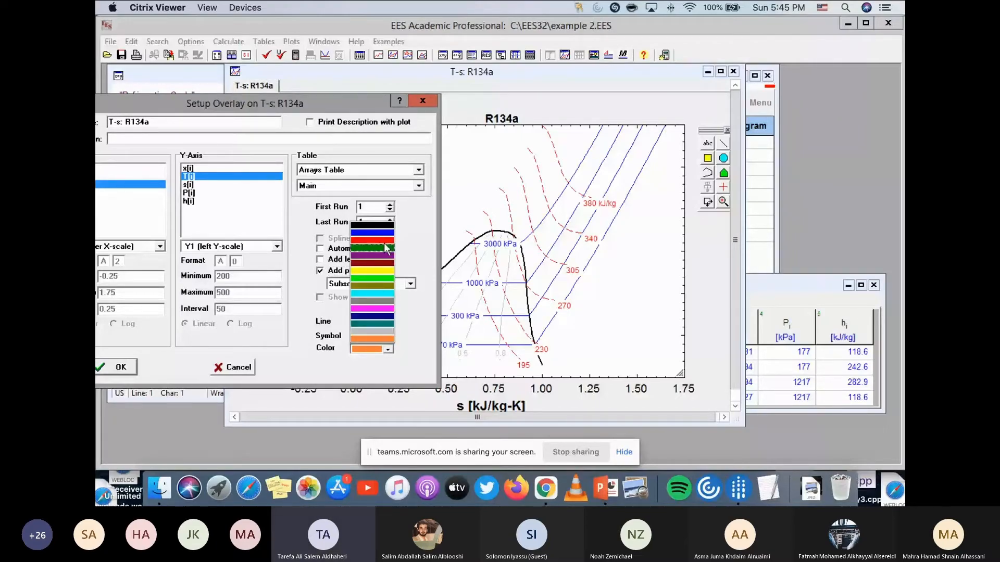
click(386, 249)
click(387, 335)
click(367, 413)
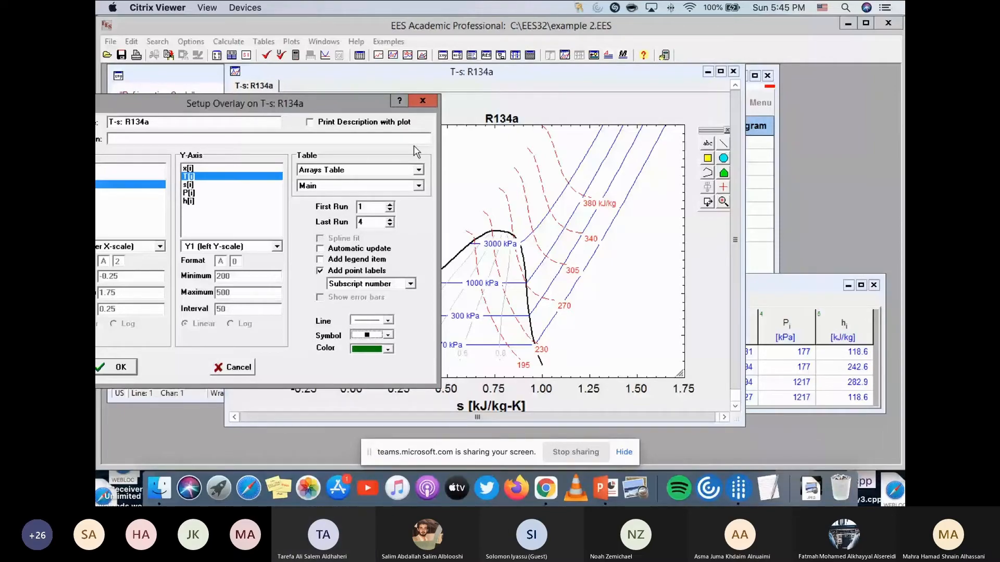
drag(244, 103, 346, 106)
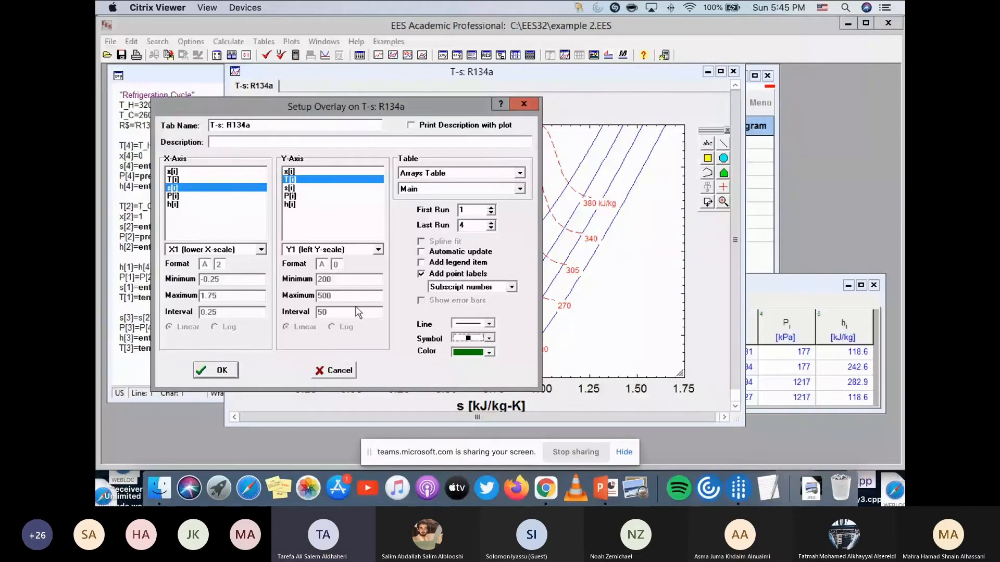
click(222, 372)
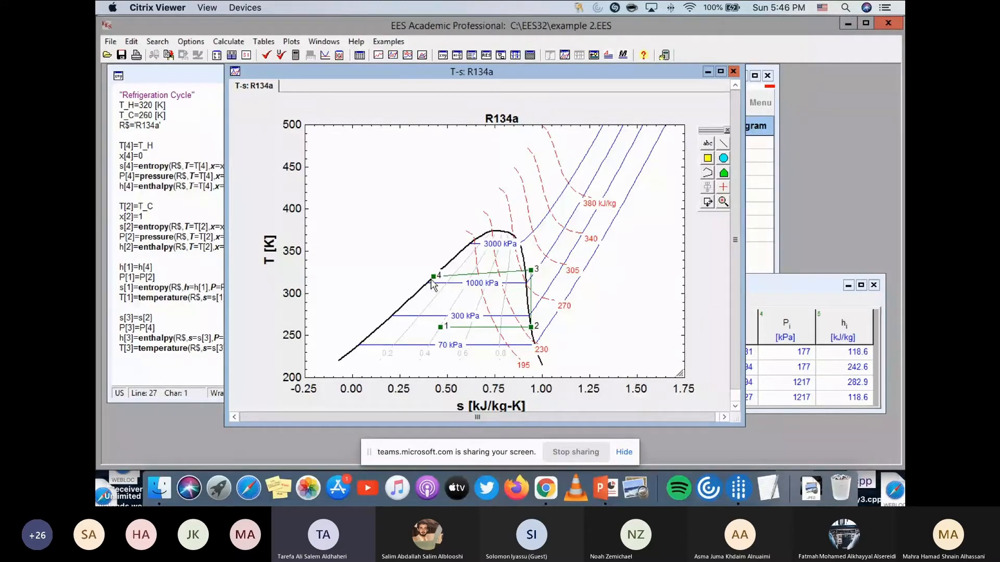
Draw a straight line from state 4 to state 1 to close the cycle on the T-s plot.
click(723, 144)
drag(433, 277, 441, 326)
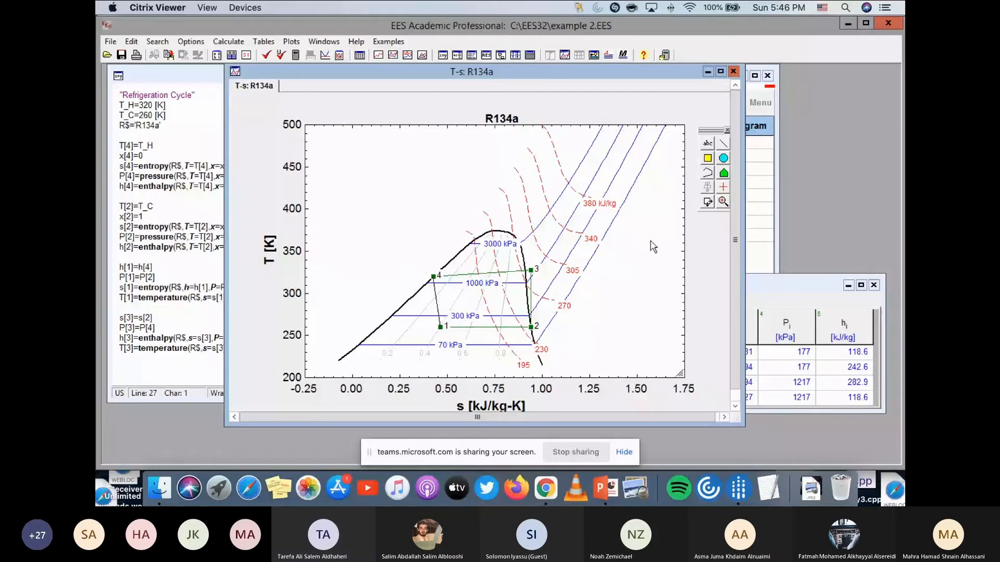
Add a text item reading "T-s plot" to the T-s diagram.
click(708, 145)
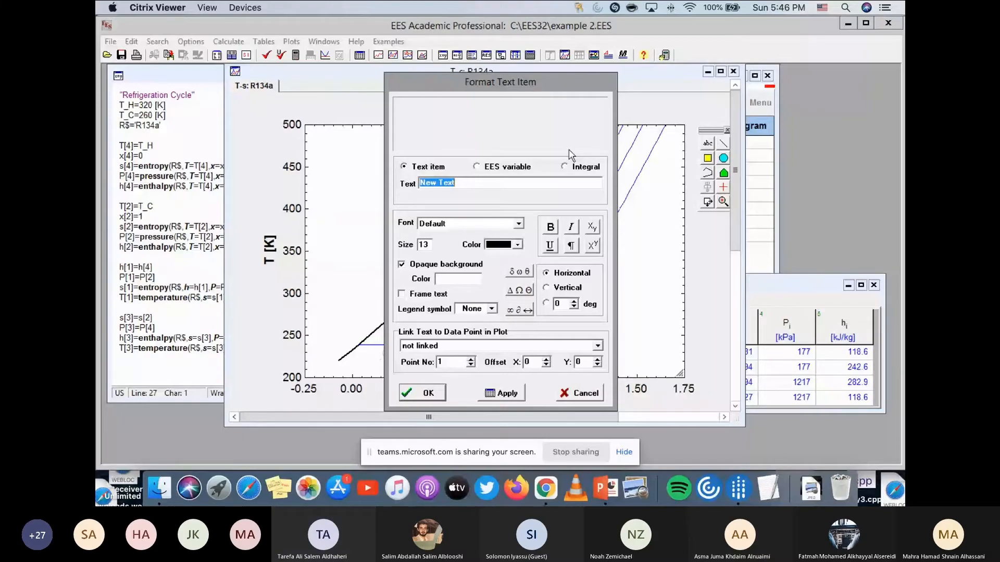
click(494, 167)
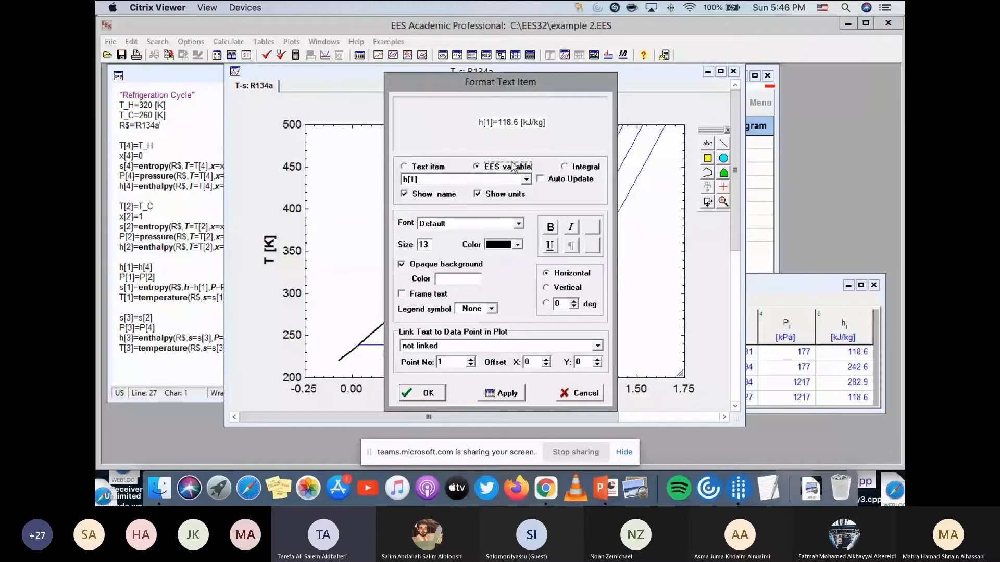
key(Down)
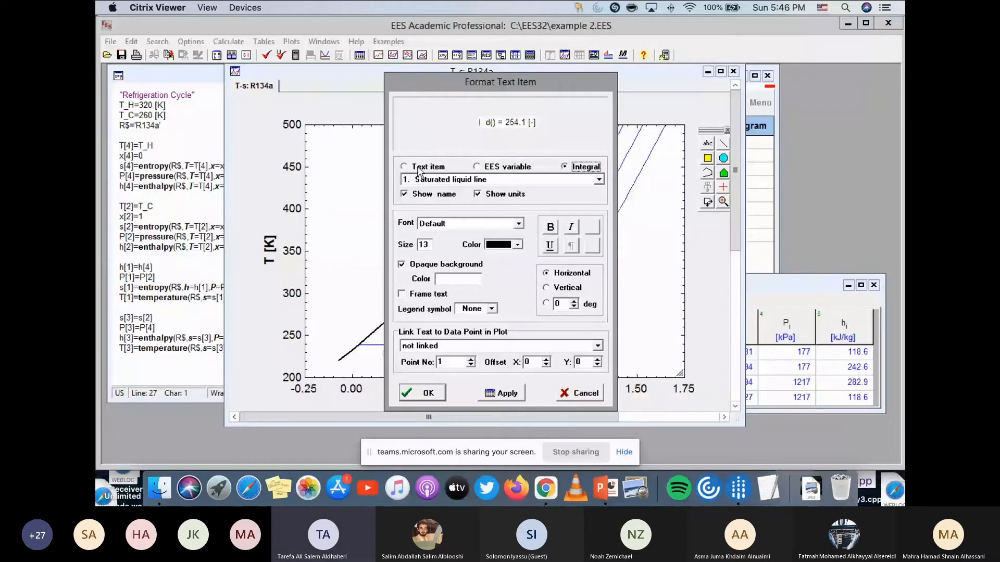
click(418, 169)
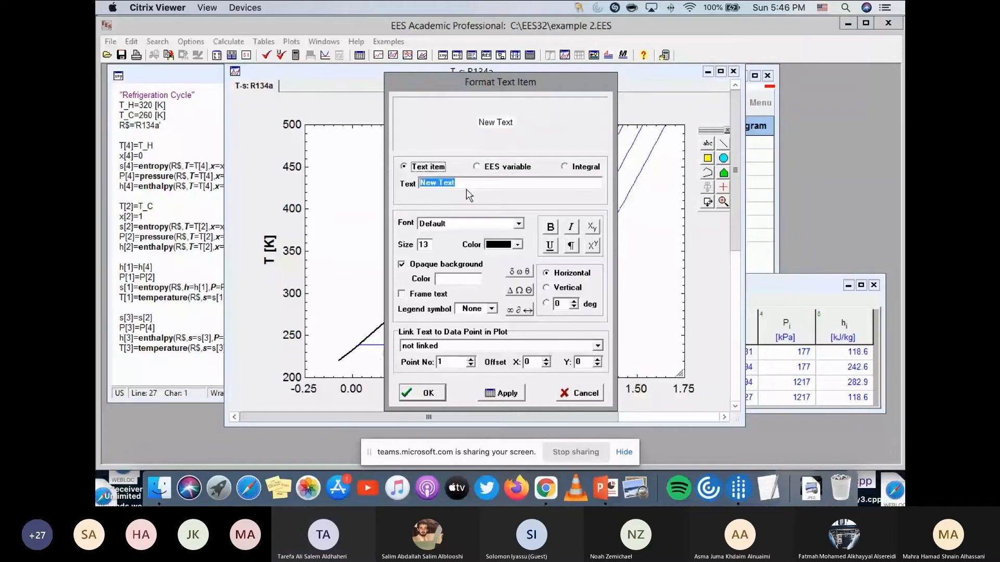
double_click(458, 183)
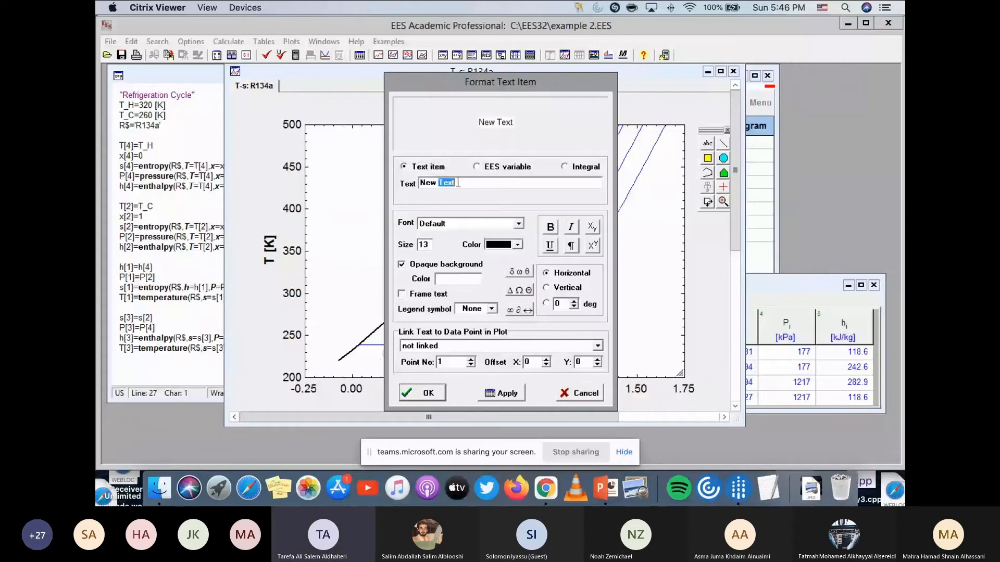
click(458, 183)
drag(458, 182, 395, 184)
text(T)
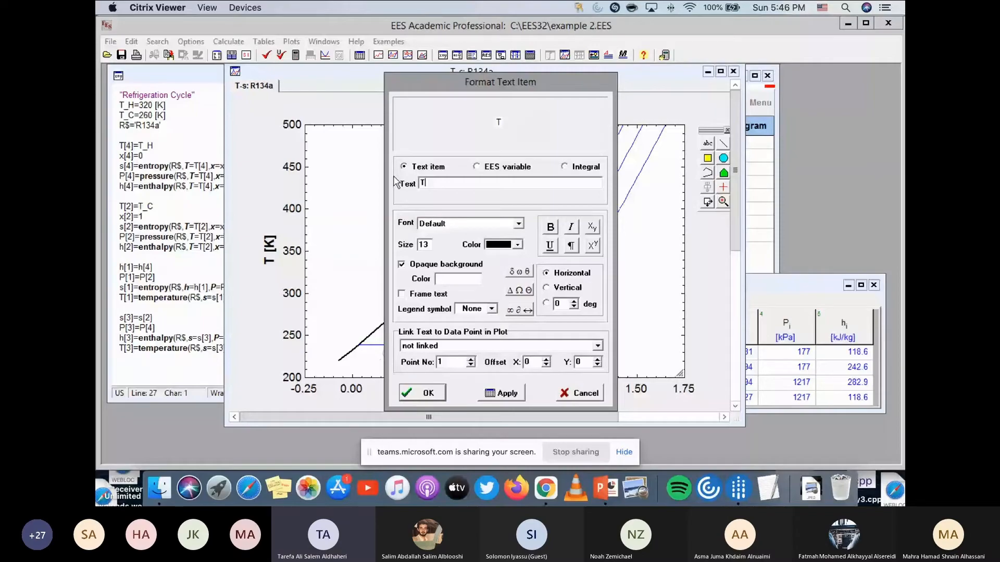
text(-s pol)
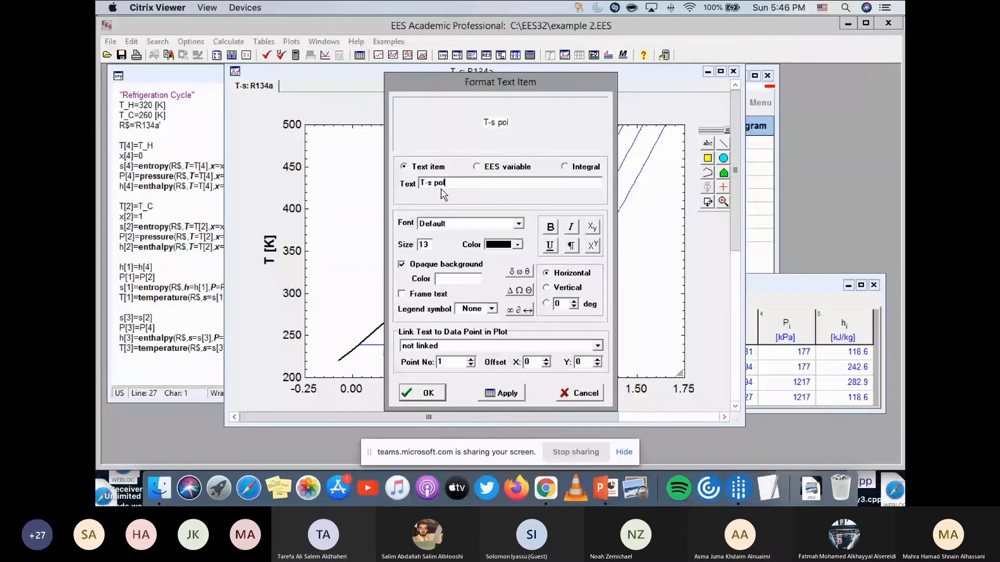
key(BackSpace)
key(BackSpace)
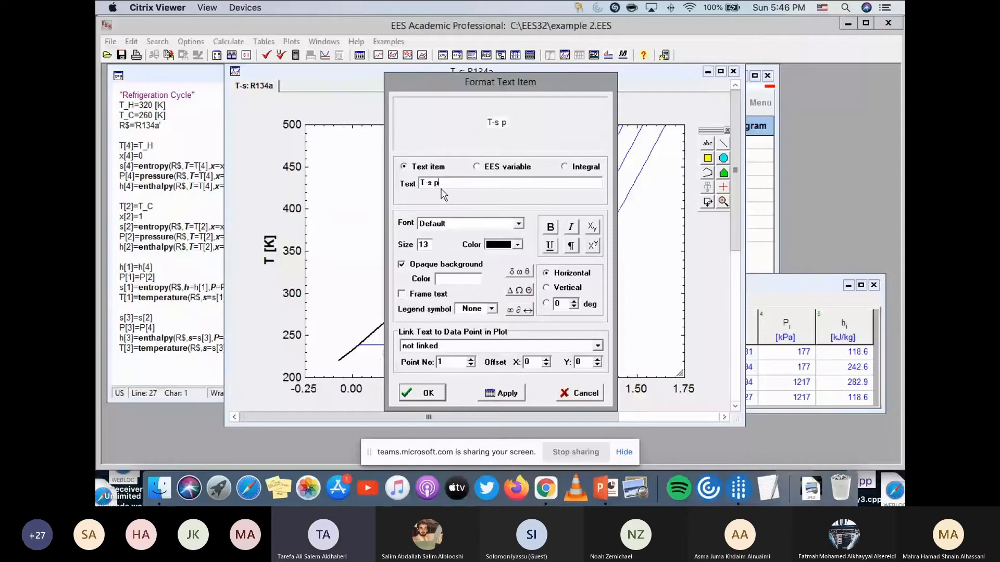
text(lot)
Format the "T-s plot" label in purple 18-point Times New Roman and place it above the R134a title.
click(518, 245)
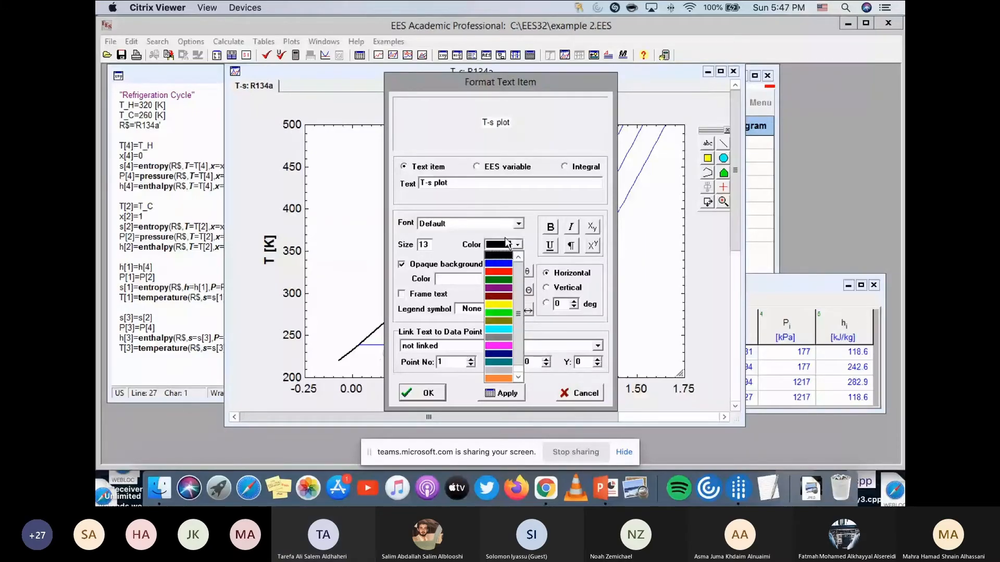
click(499, 288)
double_click(421, 245)
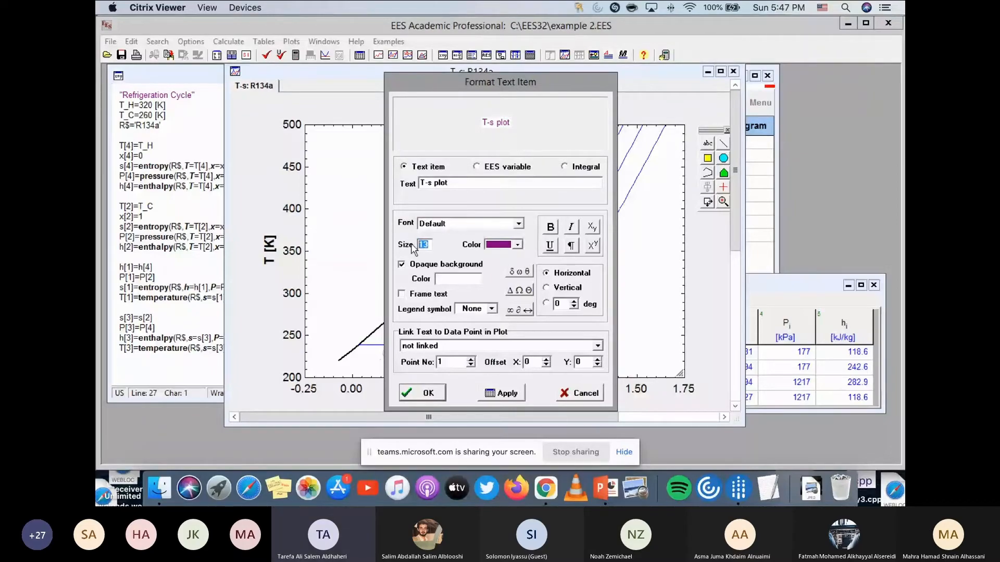
text(18)
click(519, 224)
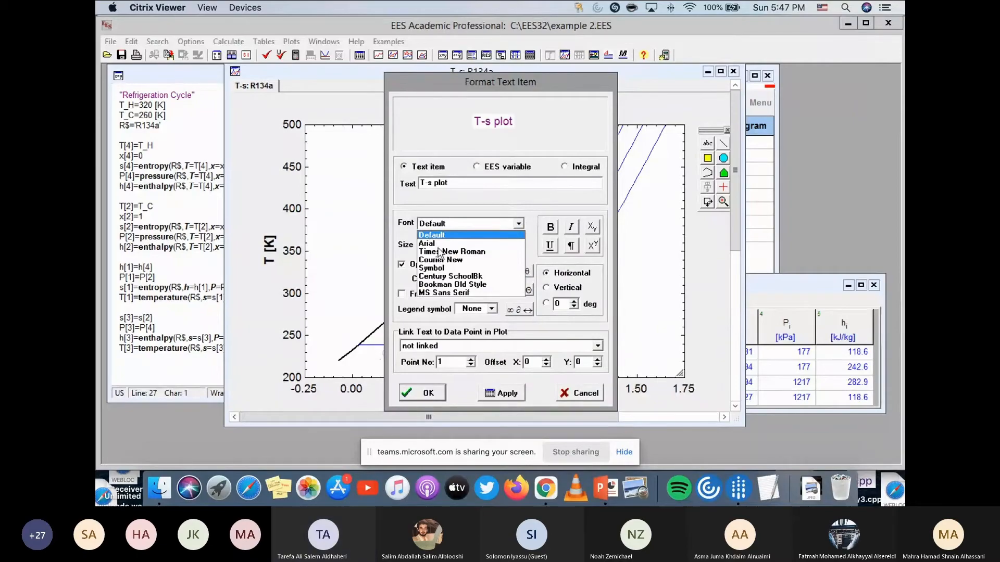
click(452, 251)
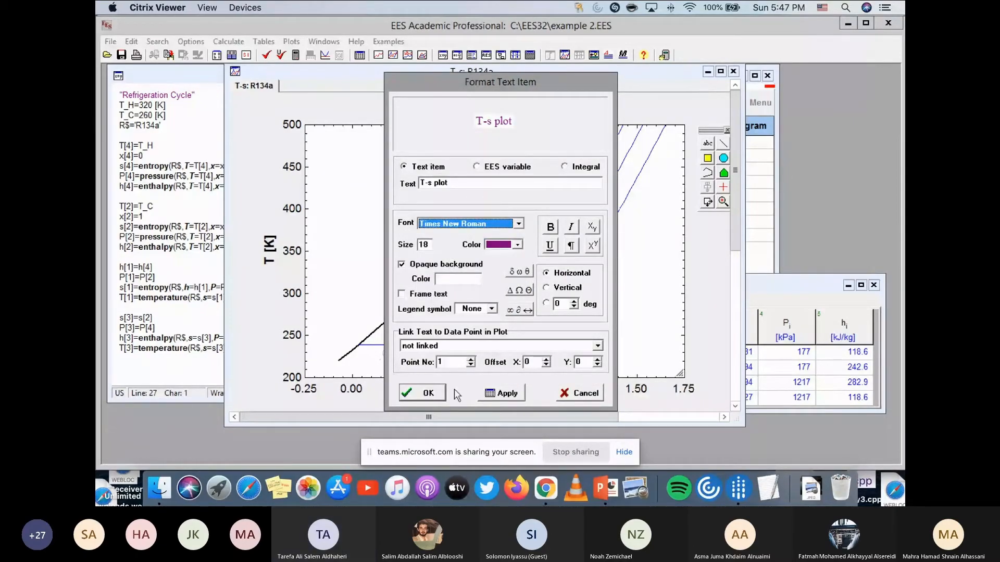
click(437, 395)
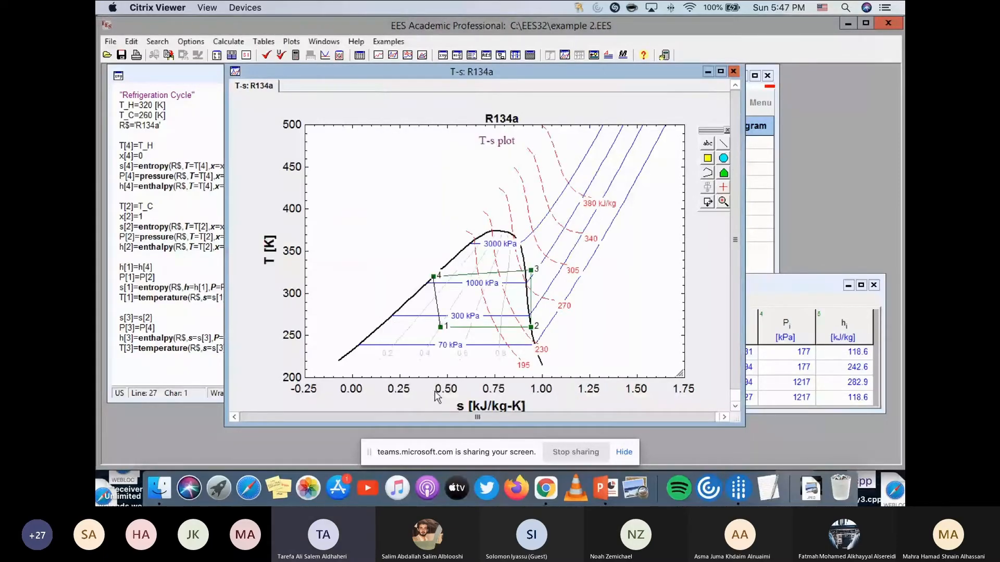
click(508, 110)
drag(507, 107, 512, 99)
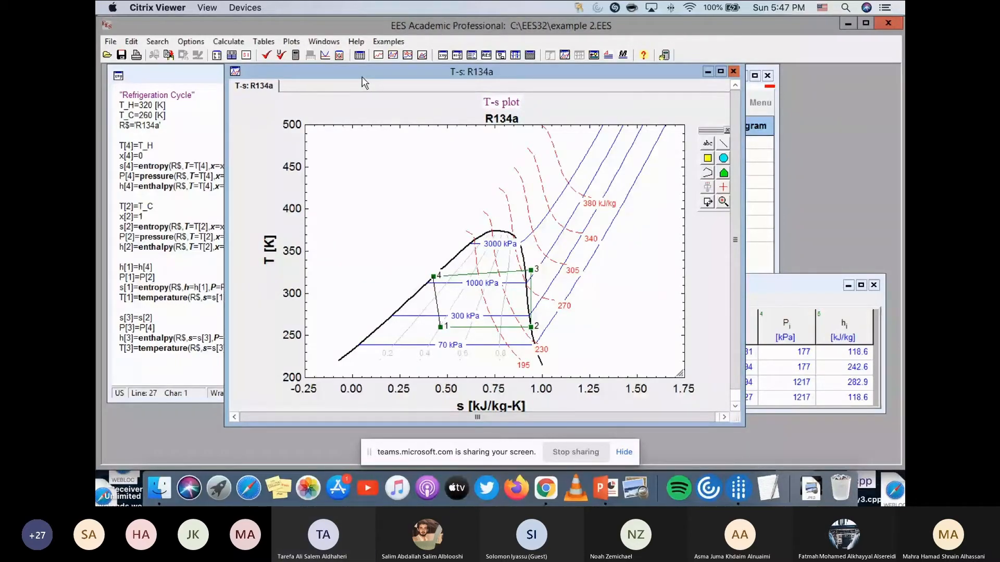
click(309, 42)
mouse_move(299, 45)
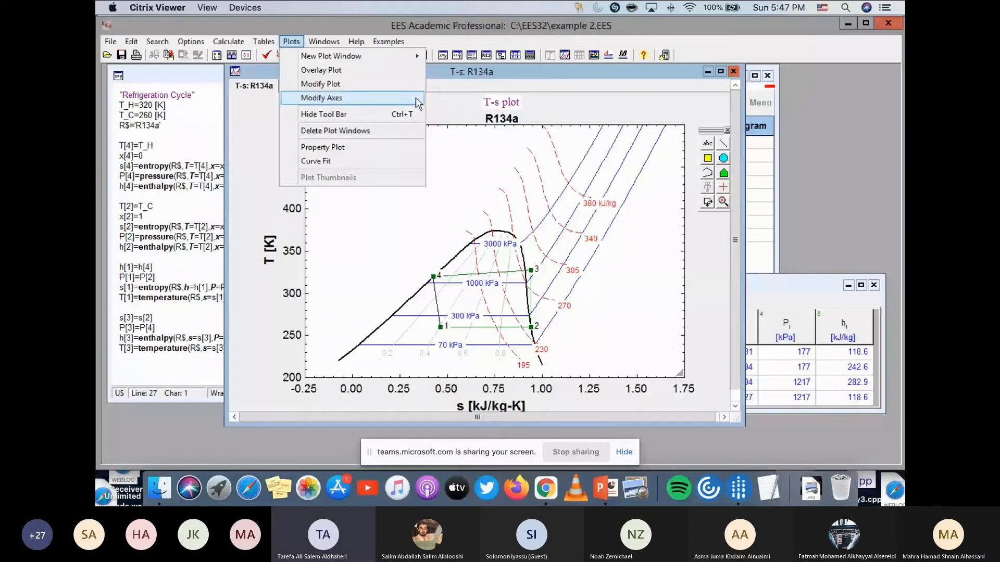
click(262, 48)
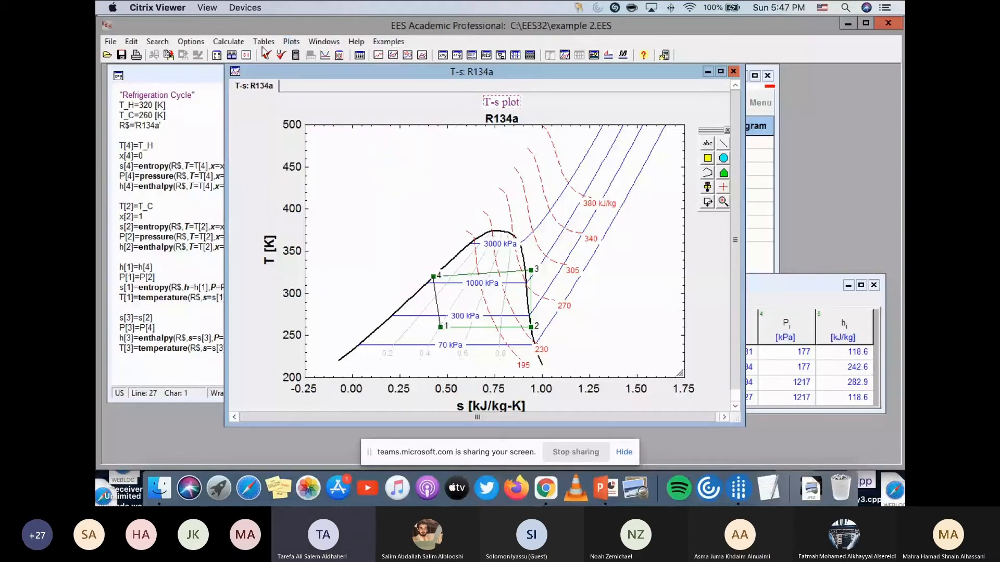
click(263, 45)
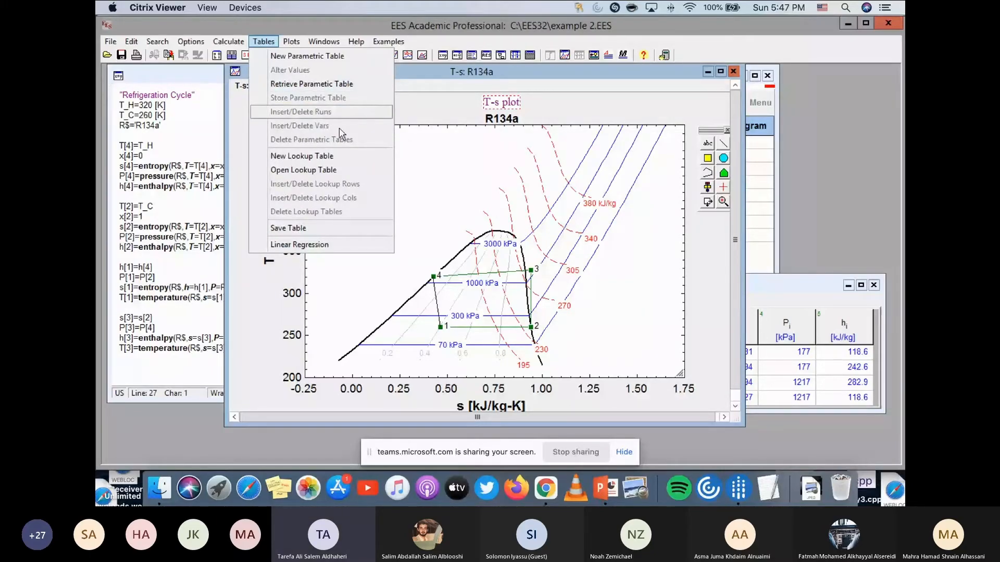
click(433, 111)
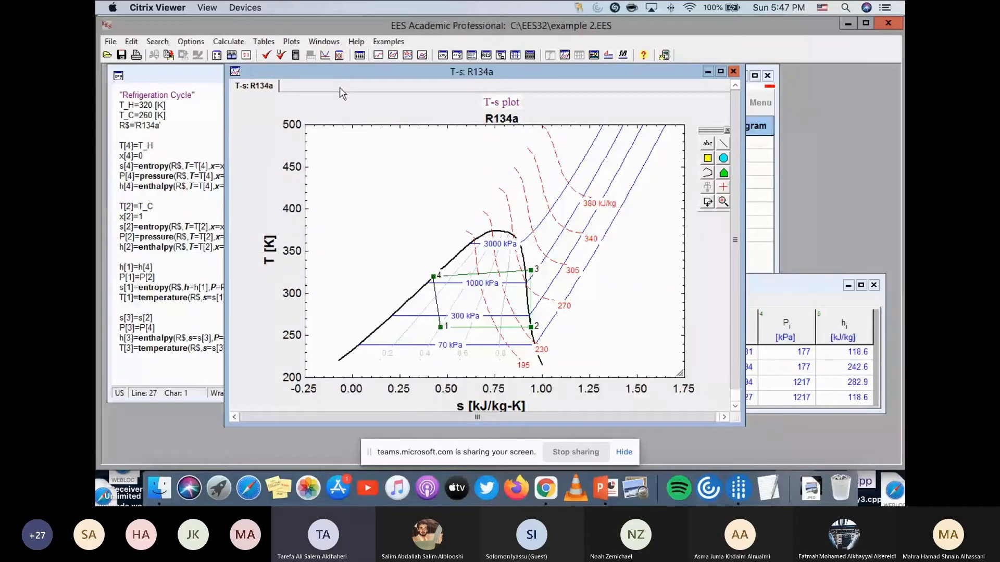
click(291, 41)
mouse_move(312, 56)
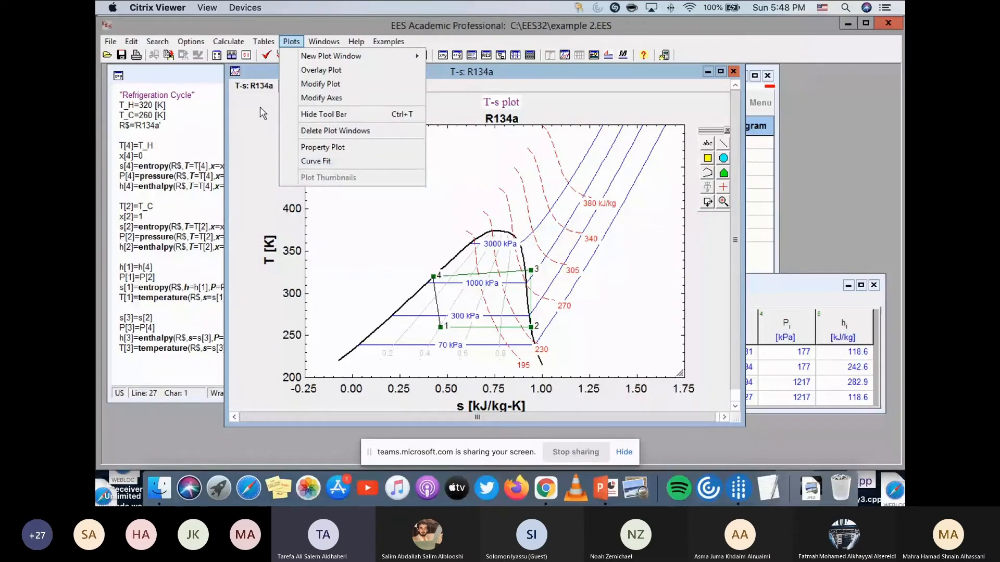
click(342, 70)
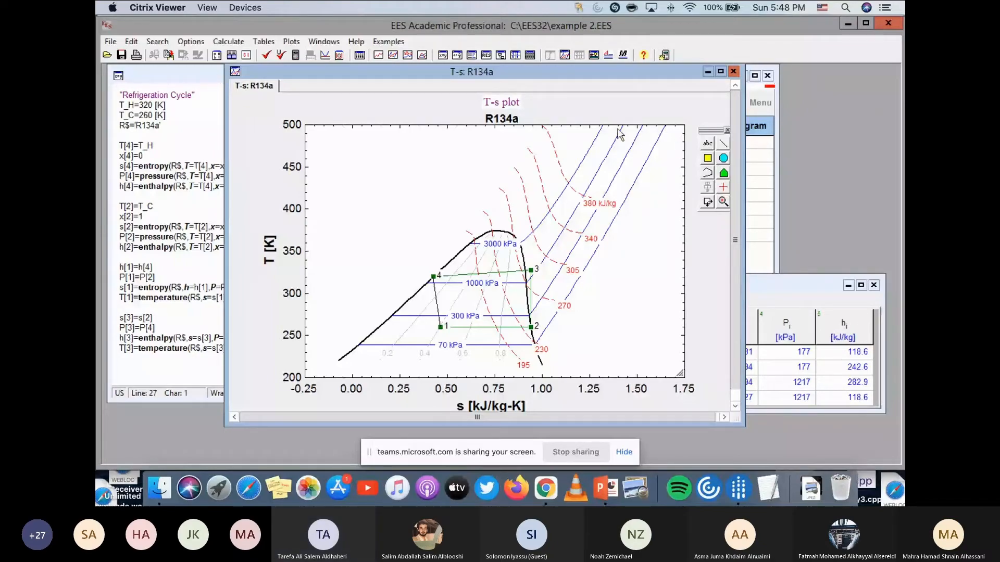
Close the T-s plot window and set up a new R134a property plot of type P-h, keeping the Arrays Table uncovered.
click(733, 72)
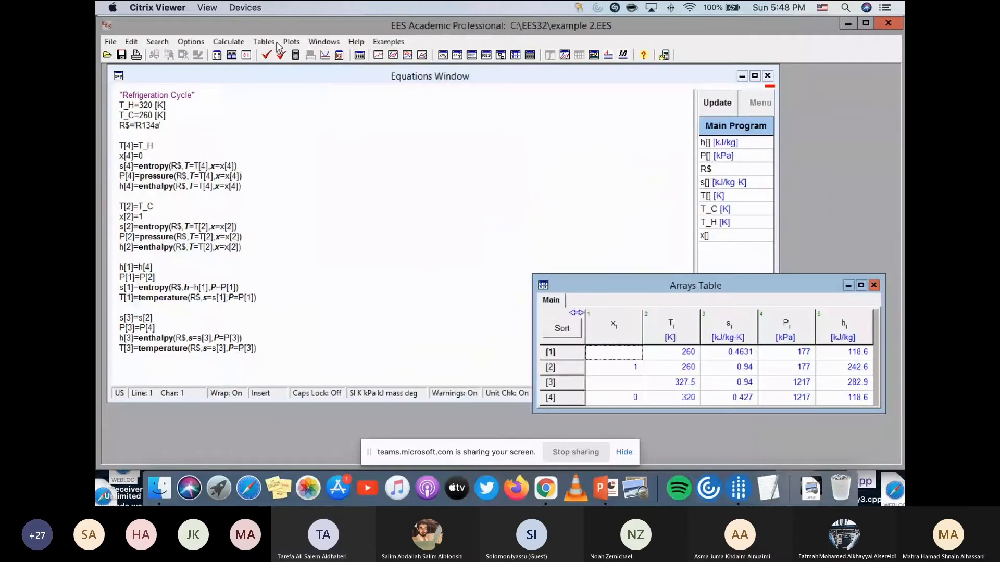
click(277, 44)
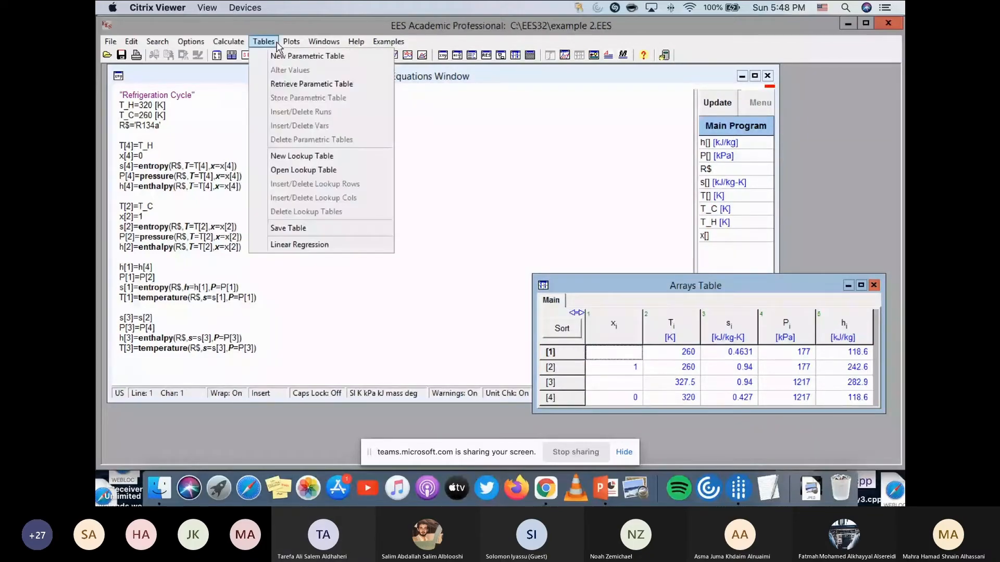
mouse_move(291, 42)
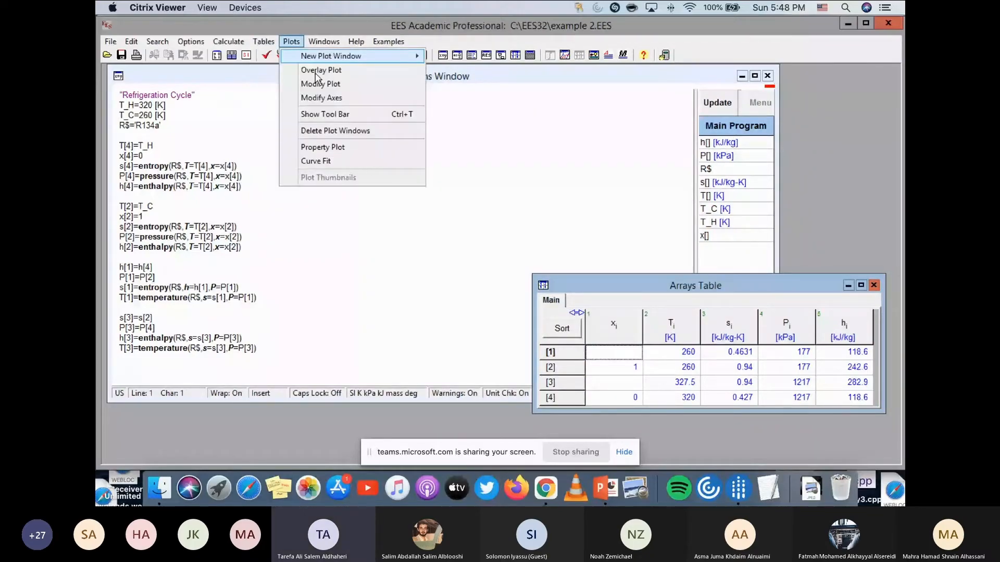
click(331, 149)
click(530, 161)
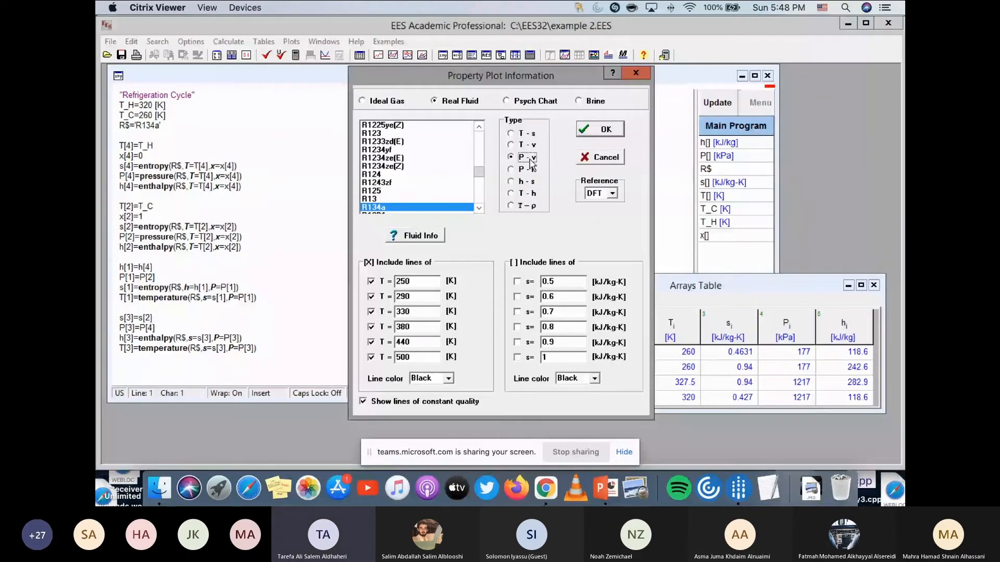
drag(526, 76, 400, 69)
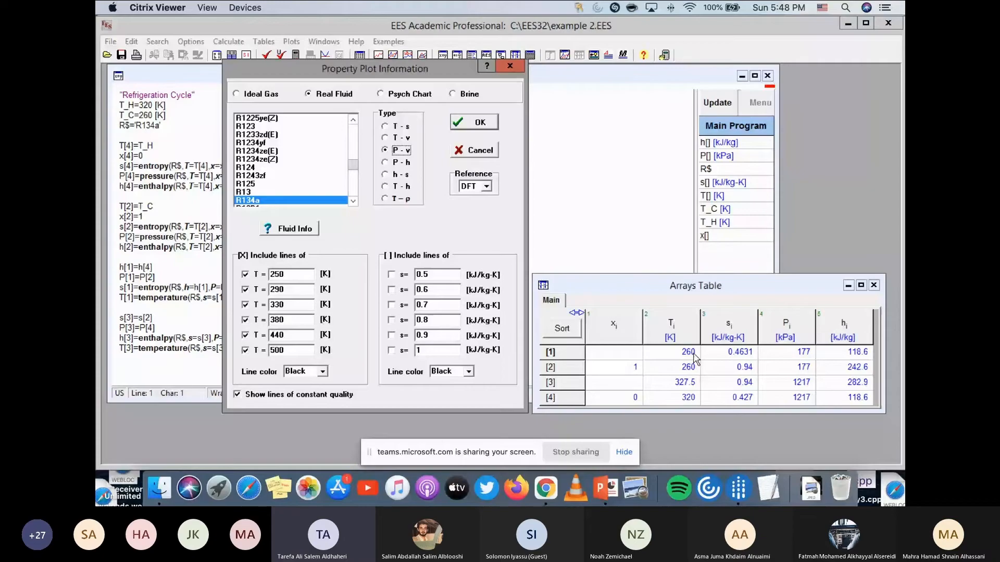
click(407, 166)
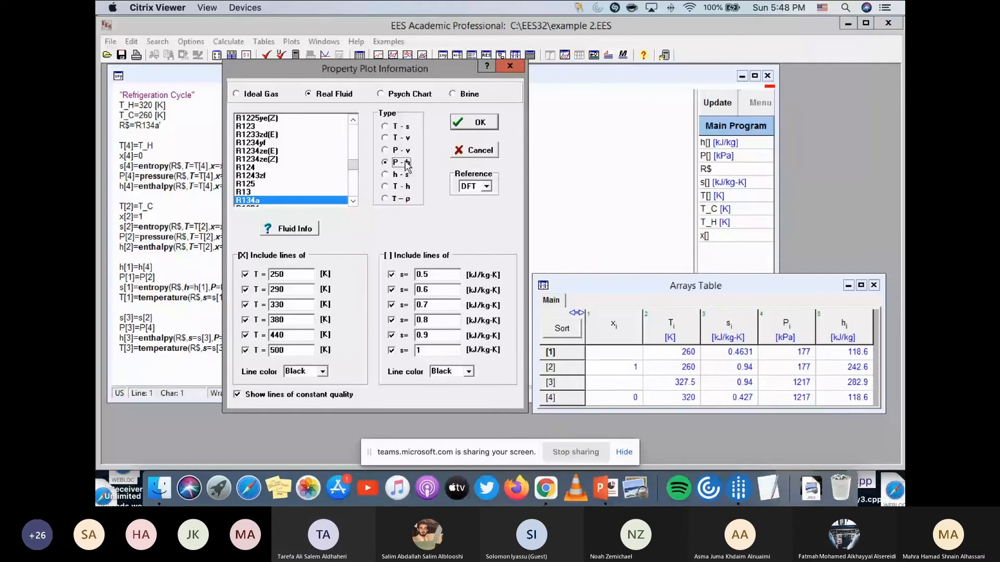
click(295, 276)
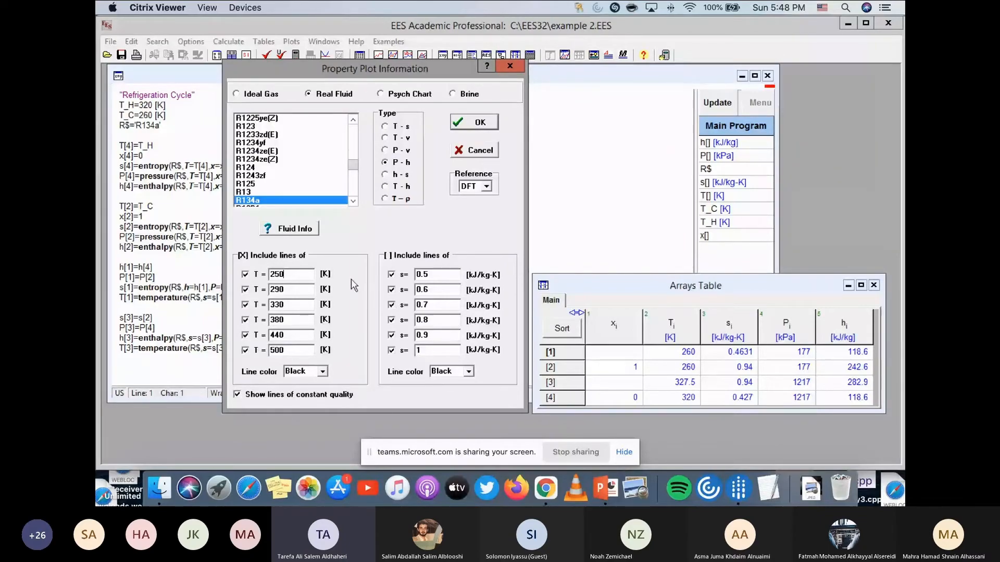
key(BackSpace)
key(BackSpace)
text(60)
key(BackSpace)
key(BackSpace)
key(BackSpace)
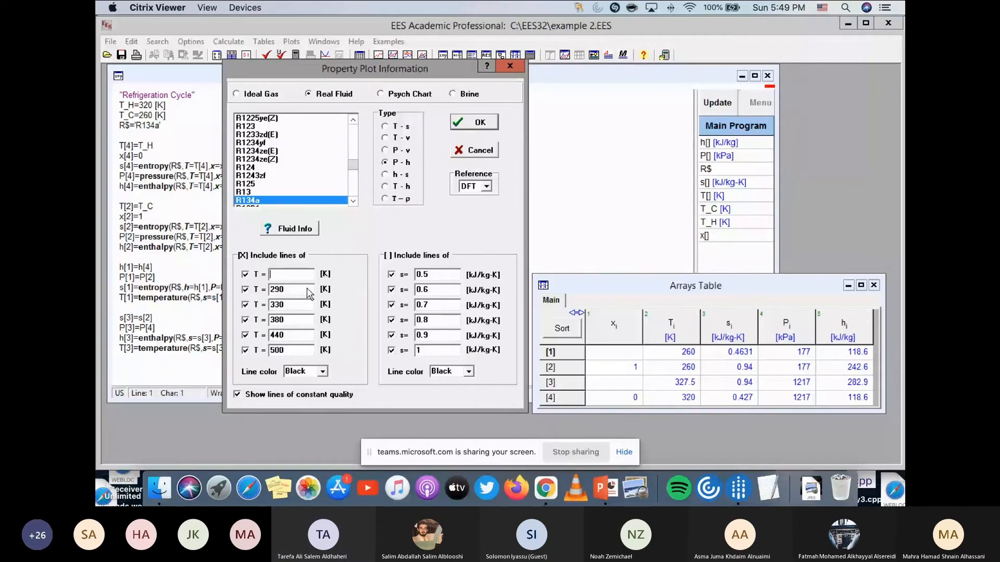
text(320)
Set the first three constant-temperature lines of the P-h plot to 260 K, 327.5 K and 320 K.
key(BackSpace)
key(BackSpace)
key(BackSpace)
text(327.5)
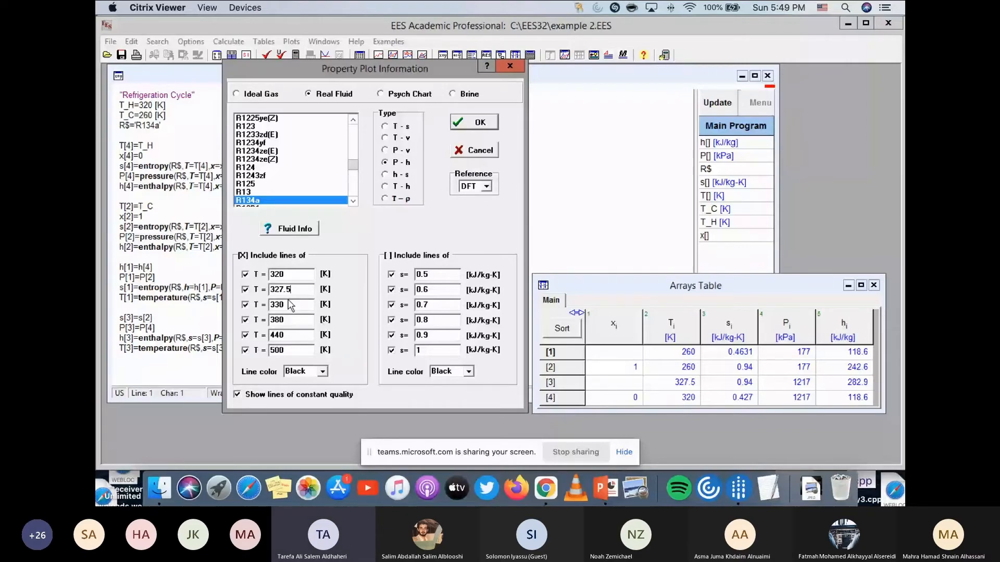
drag(286, 275, 265, 278)
key(BackSpace)
text(260)
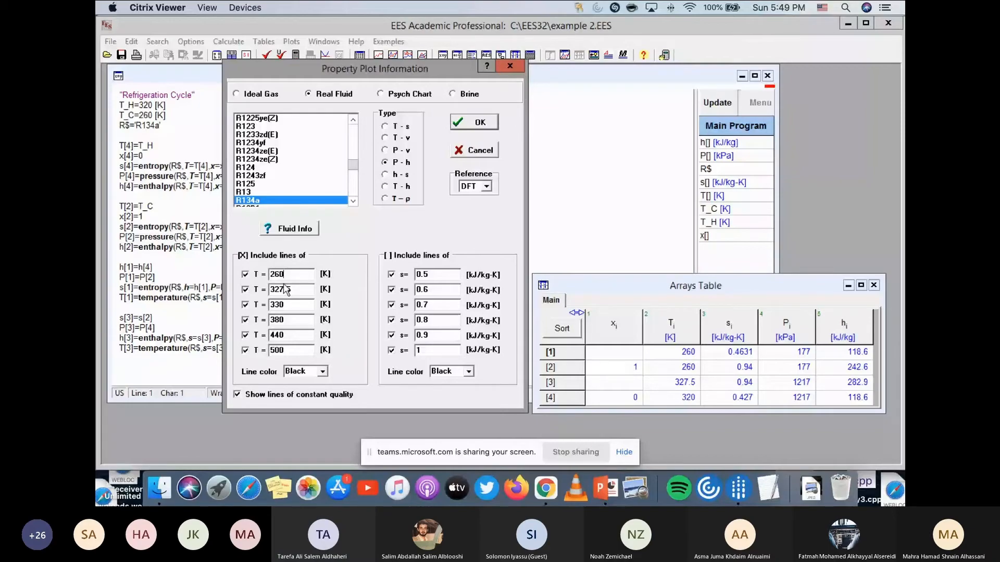
key(Tab)
key(Tab)
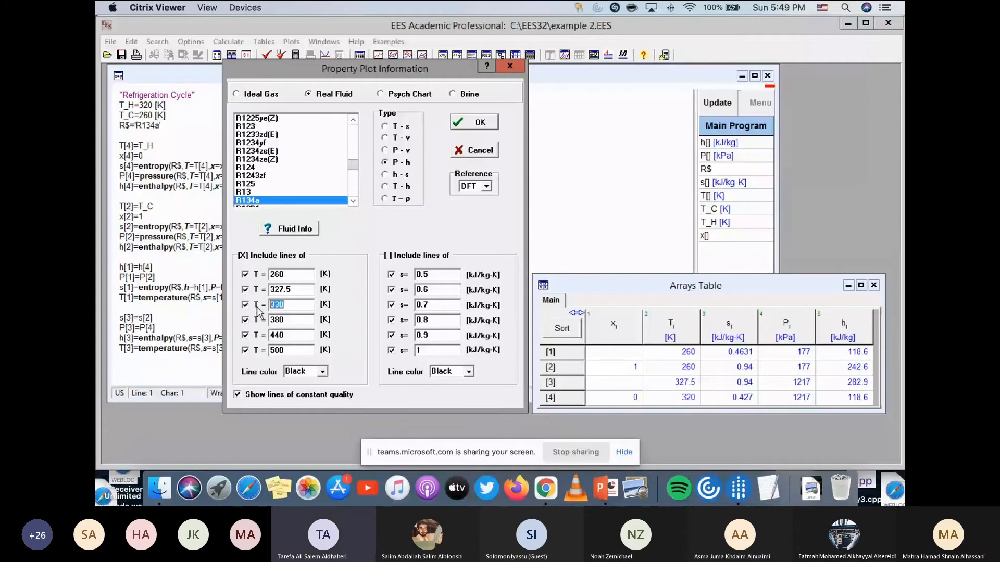
text(320)
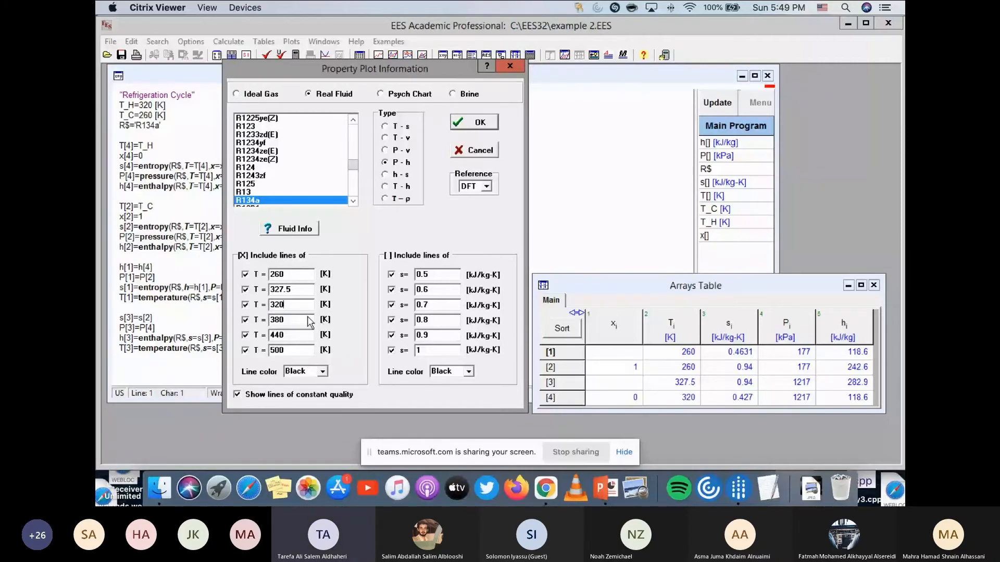
Color the constant-temperature lines blue and the constant-entropy lines red.
click(323, 372)
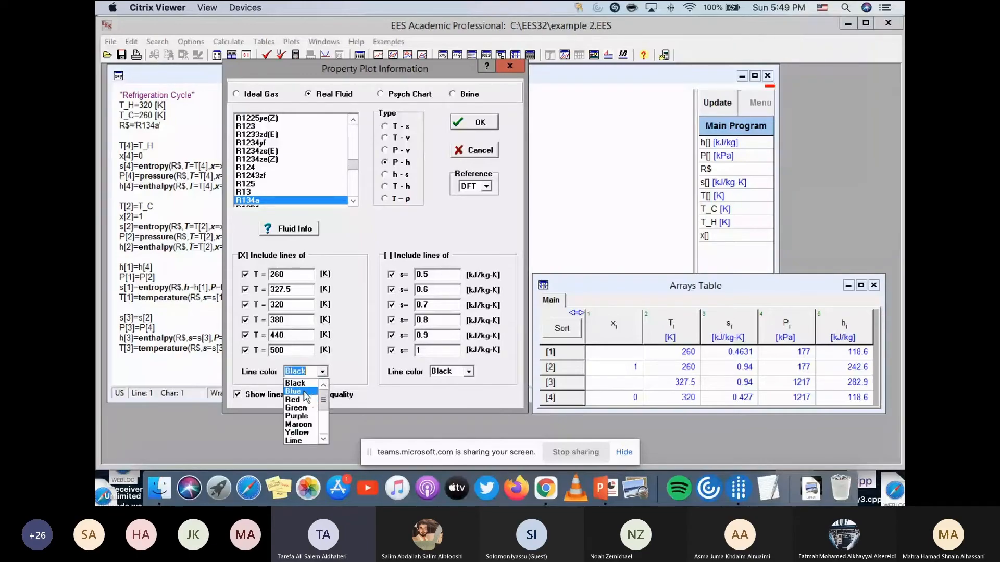
click(306, 395)
click(469, 371)
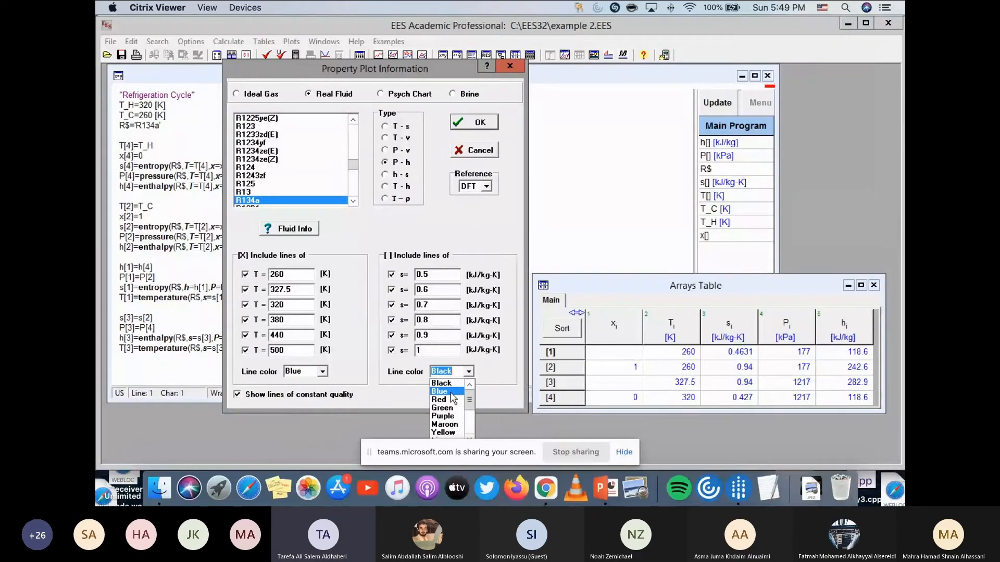
click(452, 400)
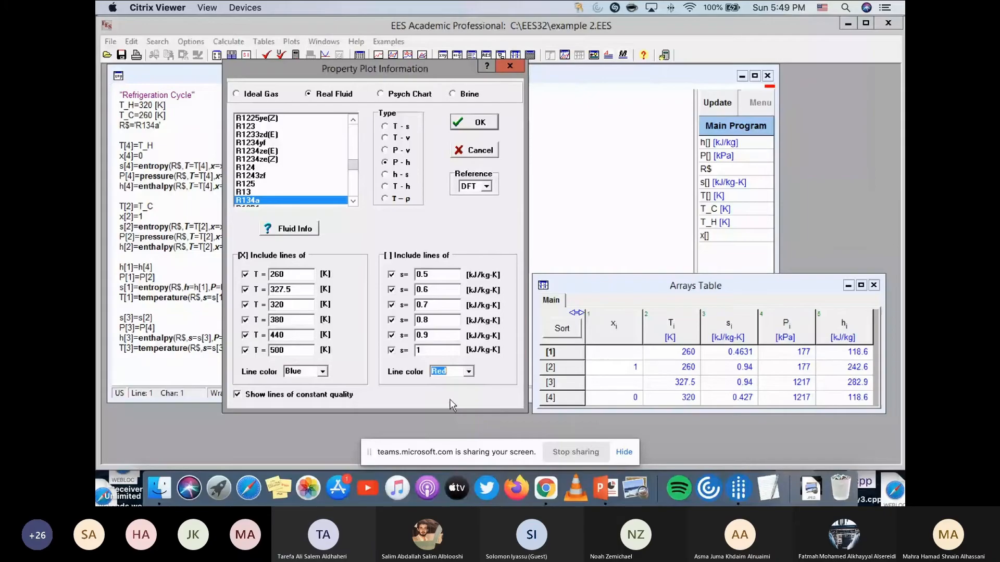
Generate the R134a P-h plot and move the overlapping 320 K and 327.5 K line labels apart.
click(478, 125)
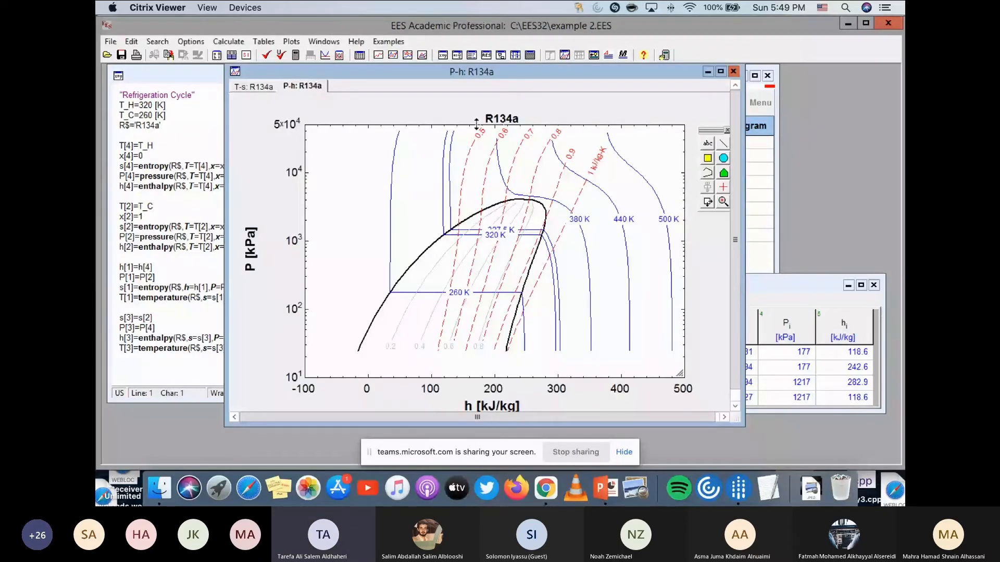
drag(502, 237, 531, 249)
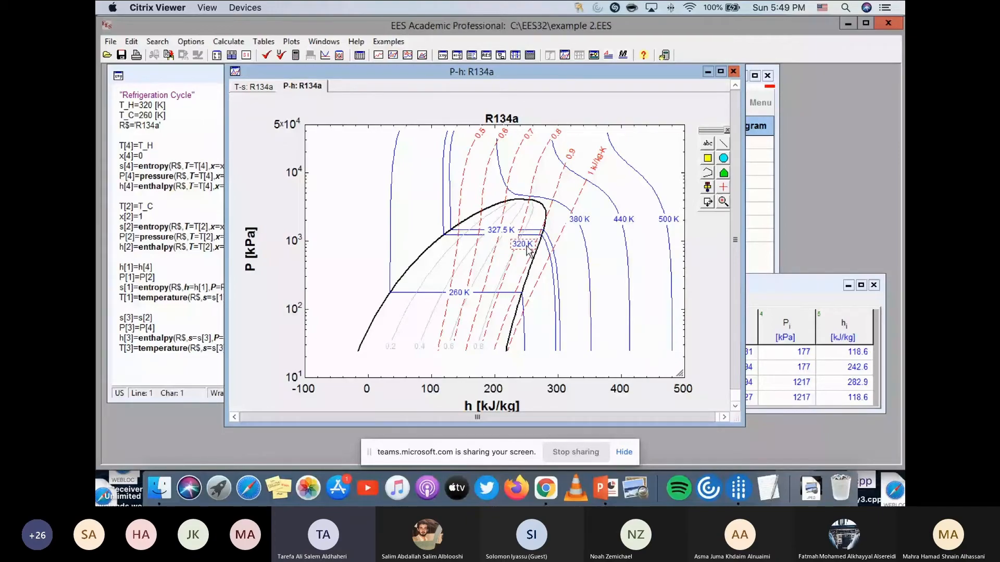
key(ctrl+z)
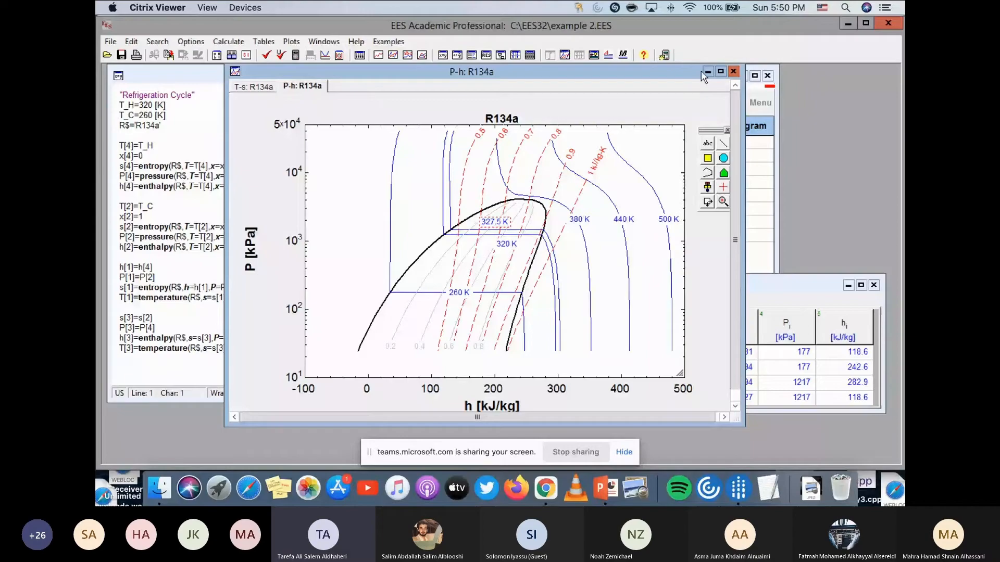
click(733, 72)
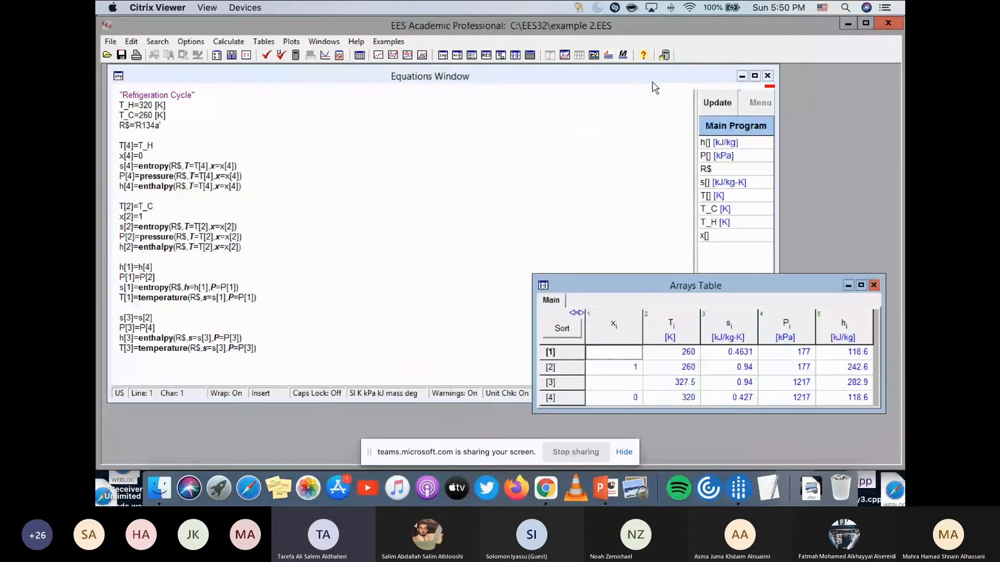
click(655, 88)
click(291, 41)
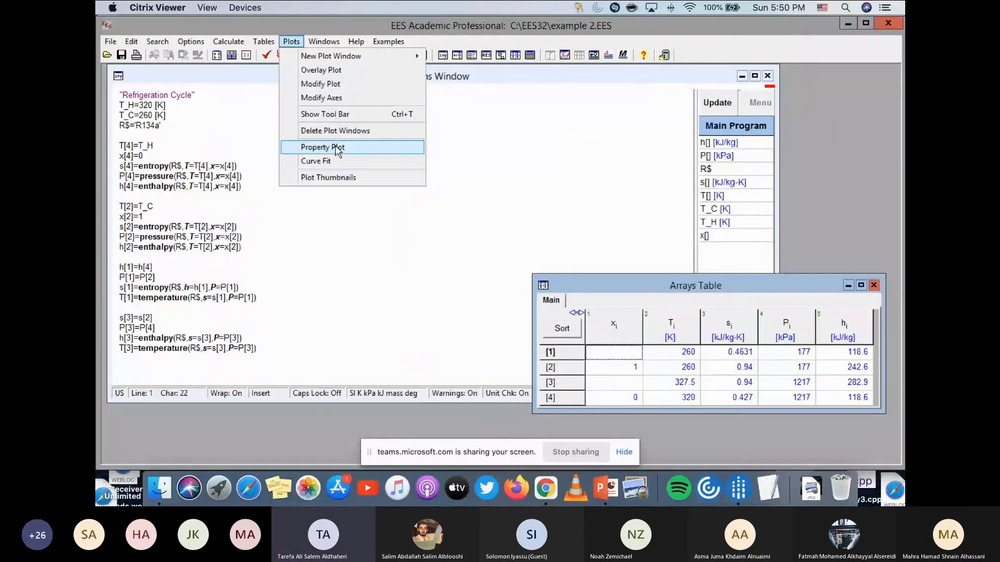
click(338, 151)
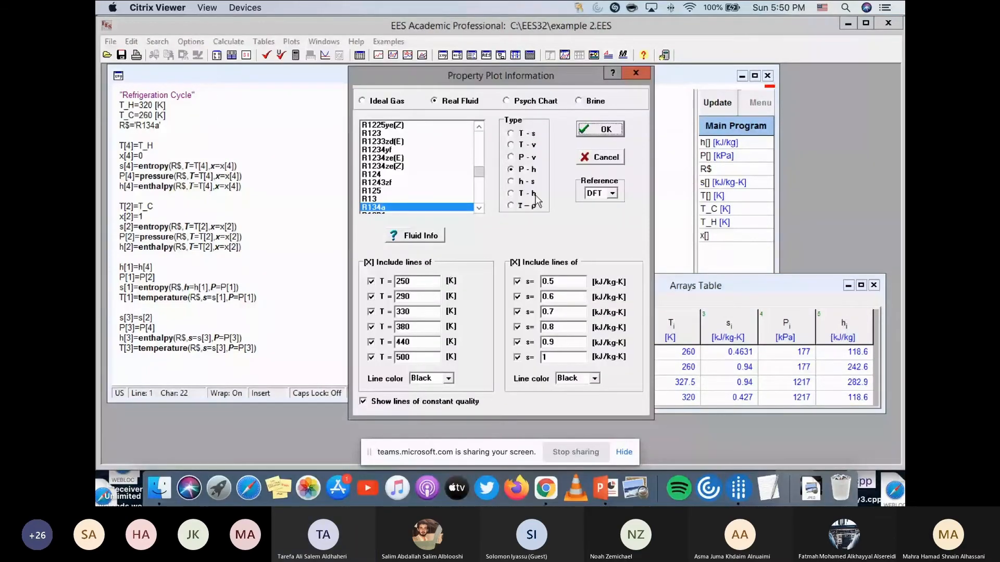
click(635, 75)
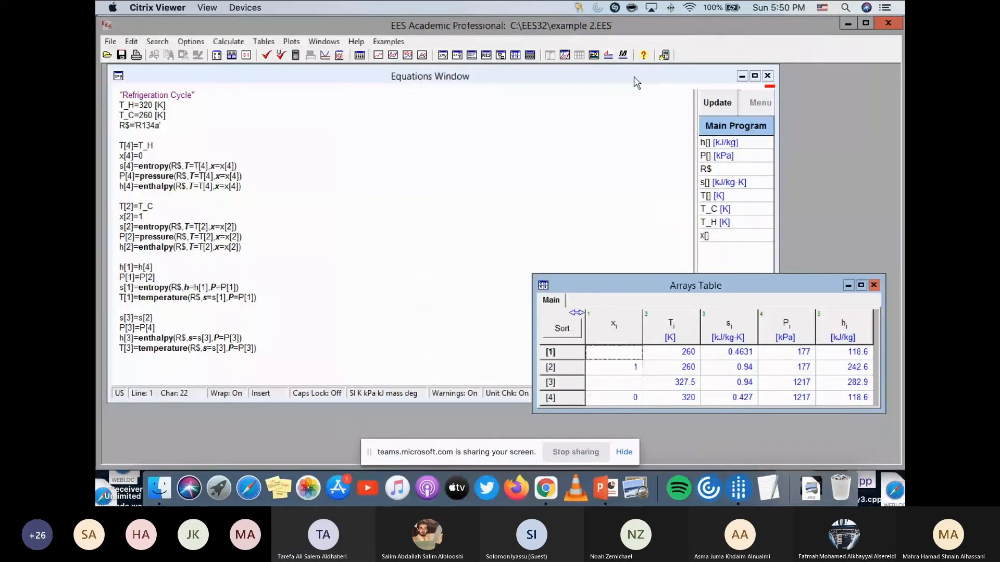
click(289, 42)
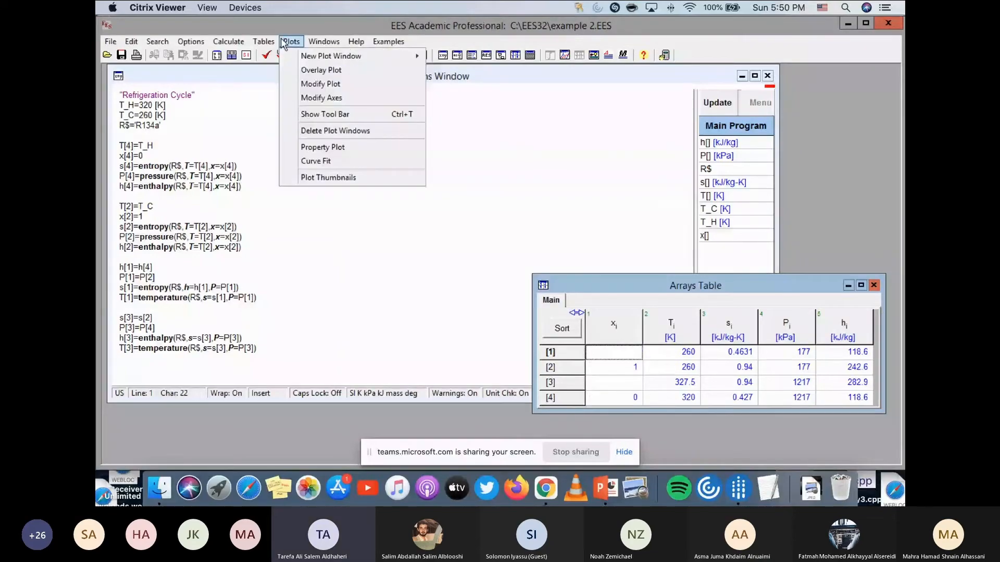
click(312, 82)
drag(642, 149, 636, 184)
drag(495, 63, 805, 80)
key(Return)
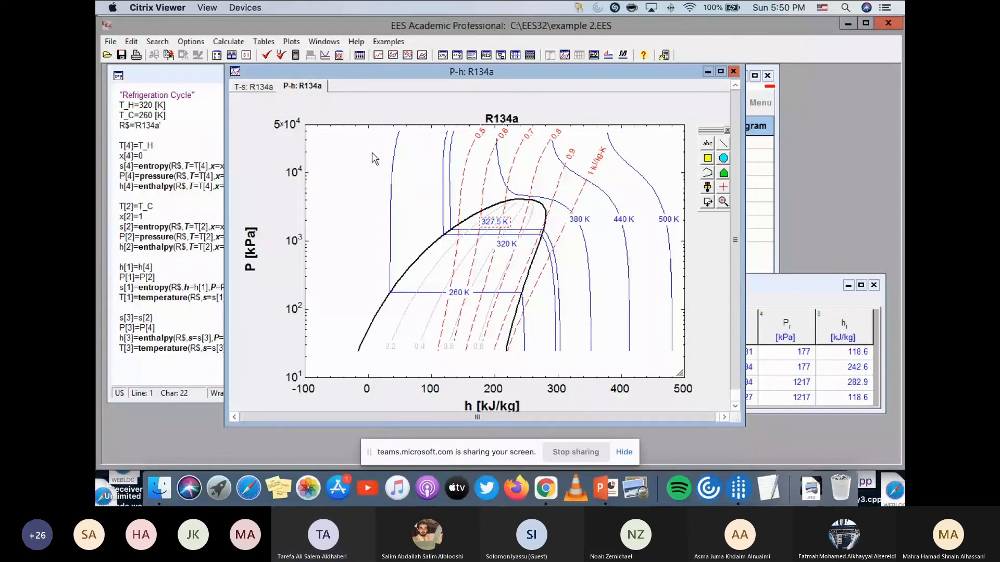
Overlay the Arrays Table state points on the P-h plot, with P[i] on the X-axis and h[i] on the Y-axis.
click(292, 41)
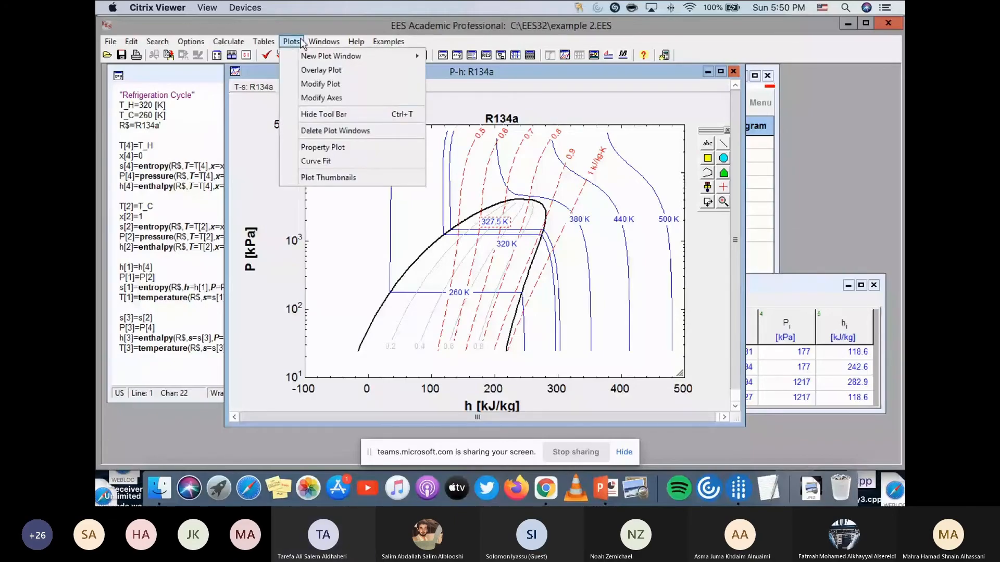
click(320, 69)
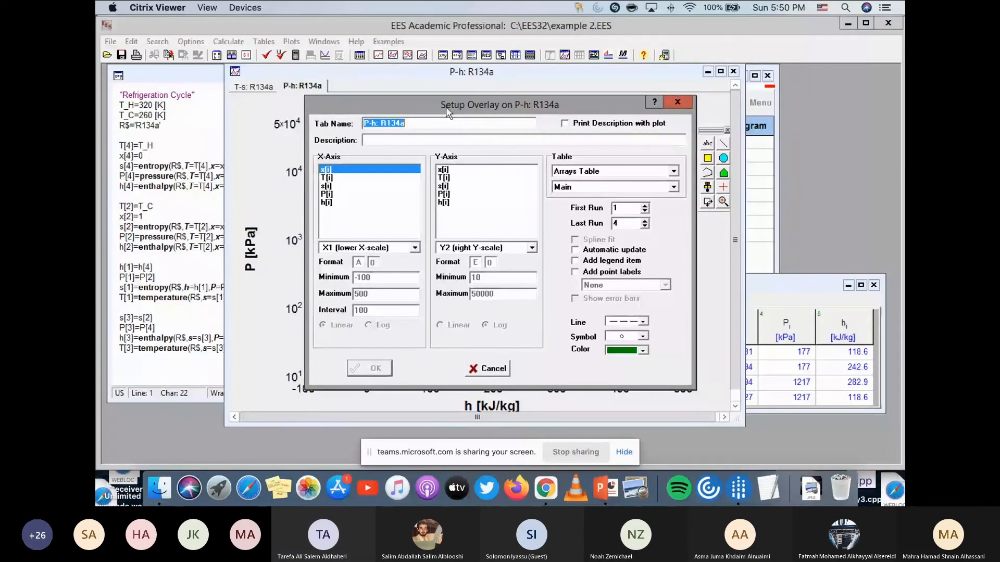
drag(446, 108, 622, 90)
click(640, 185)
click(520, 177)
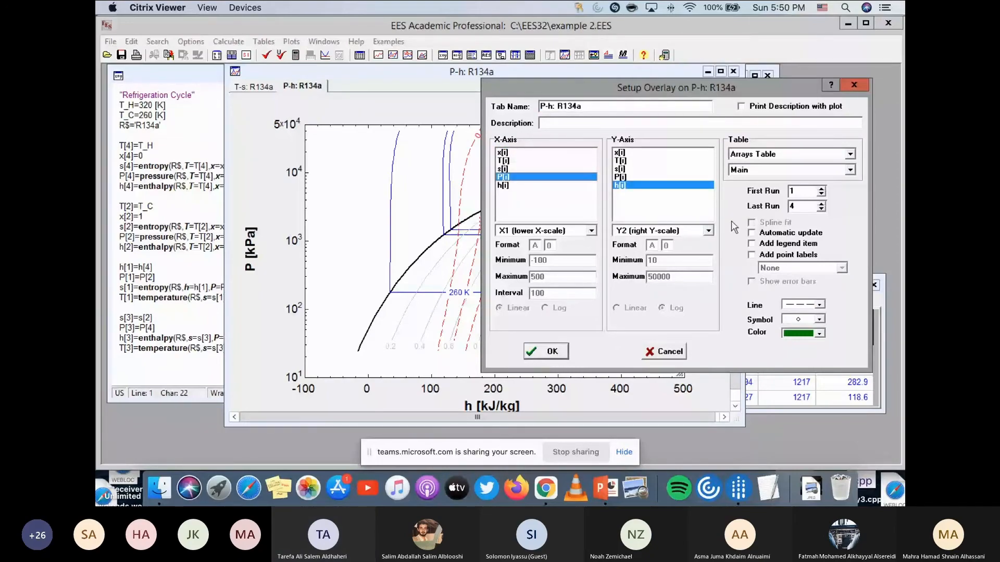
click(539, 358)
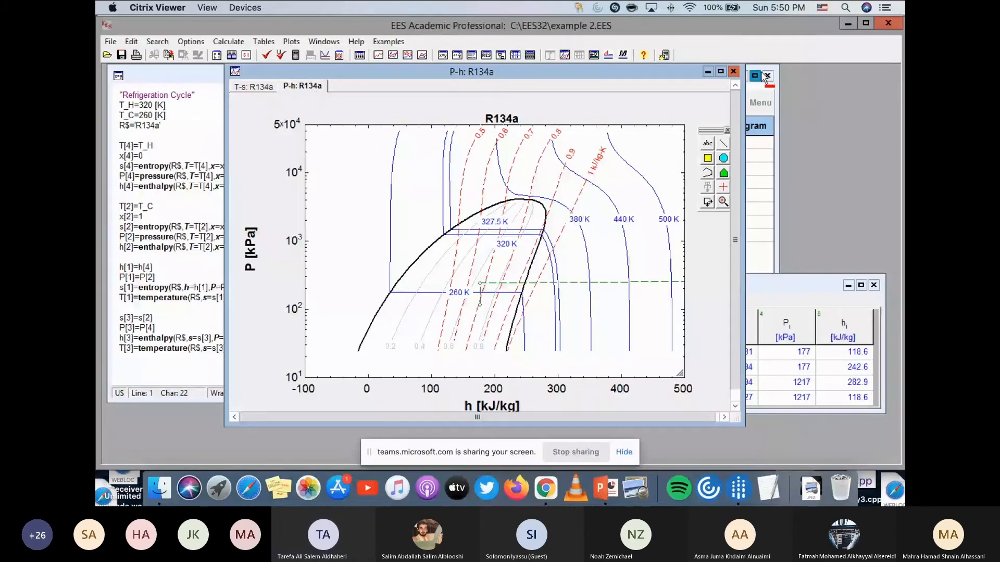
click(323, 41)
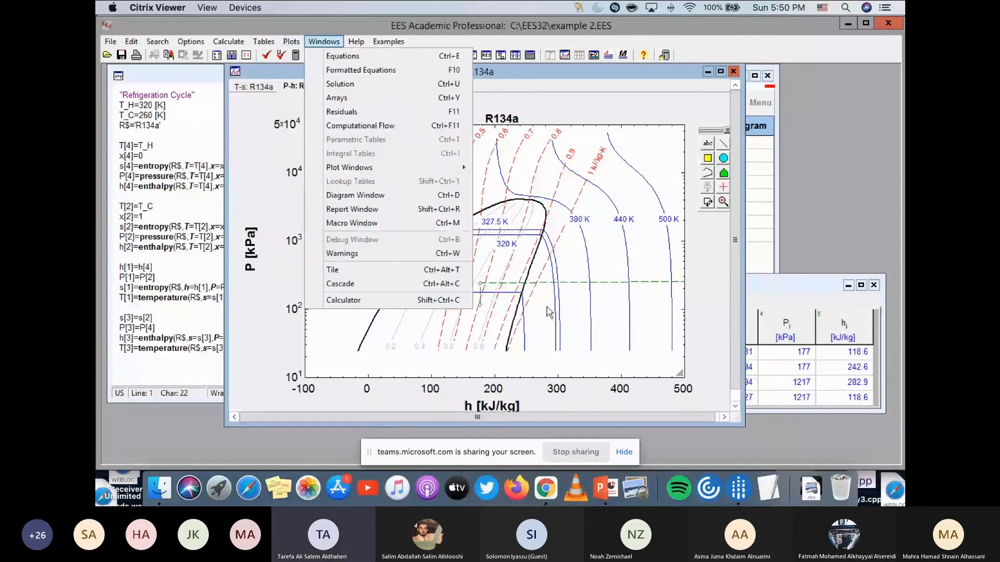
click(609, 305)
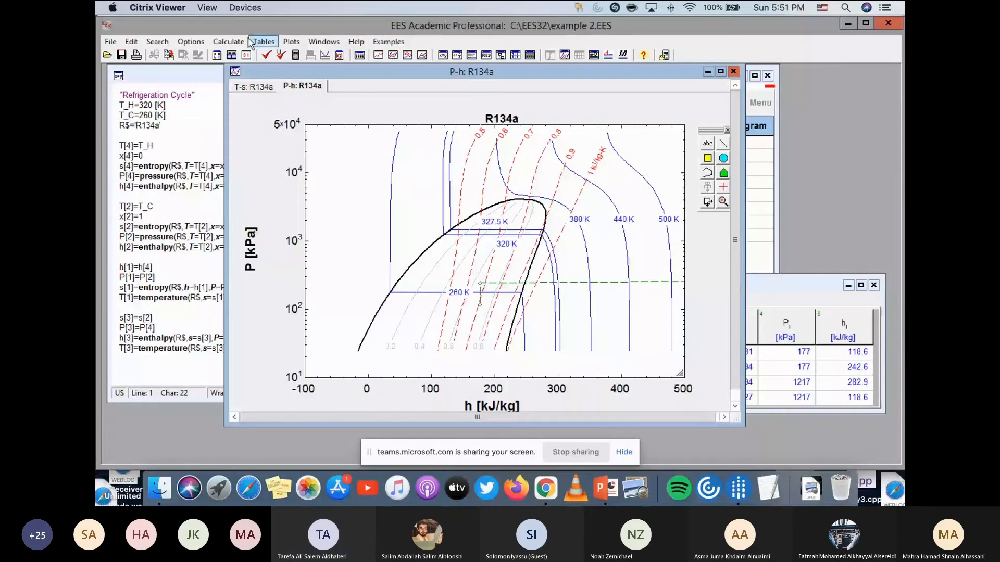
click(291, 42)
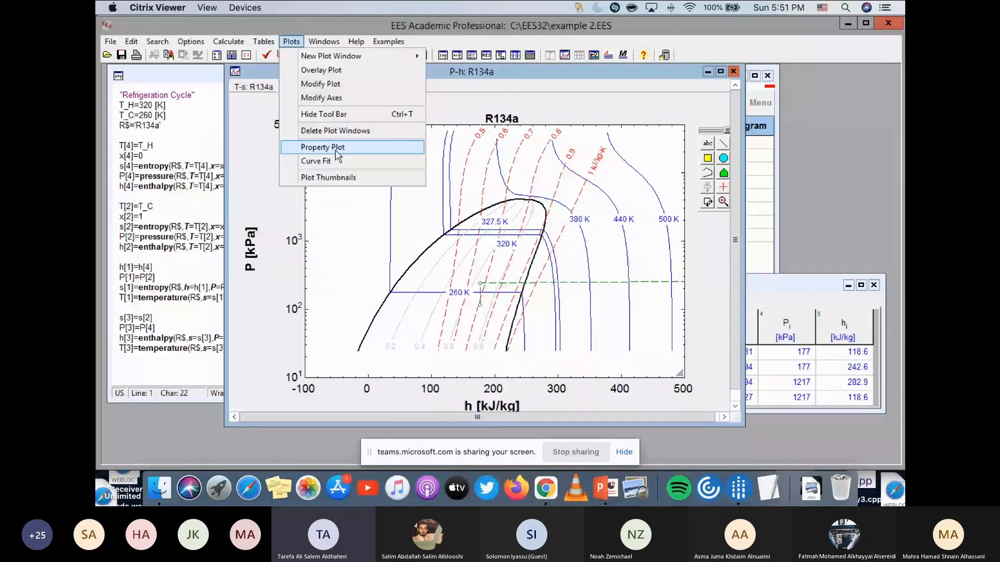
click(336, 151)
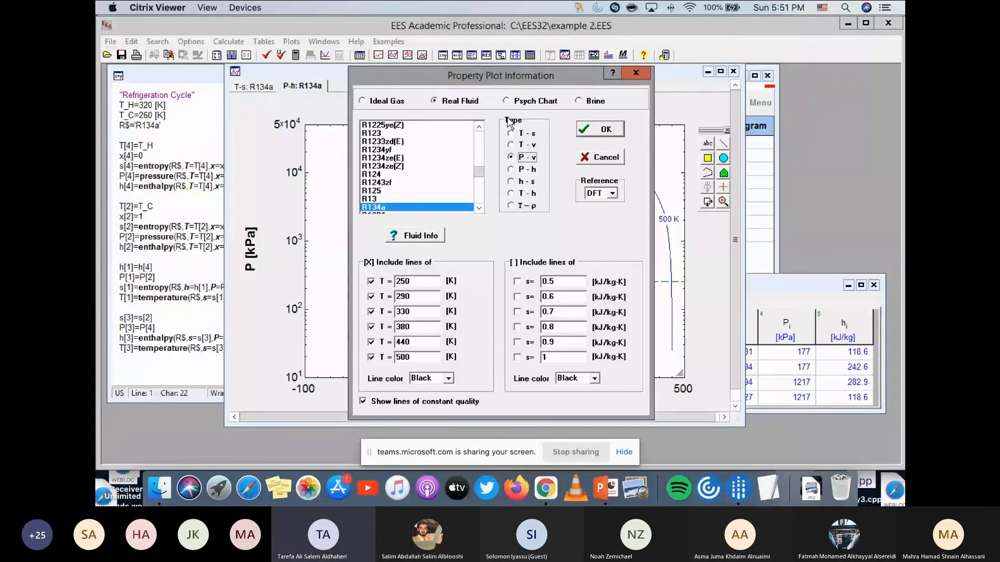
drag(504, 76, 458, 76)
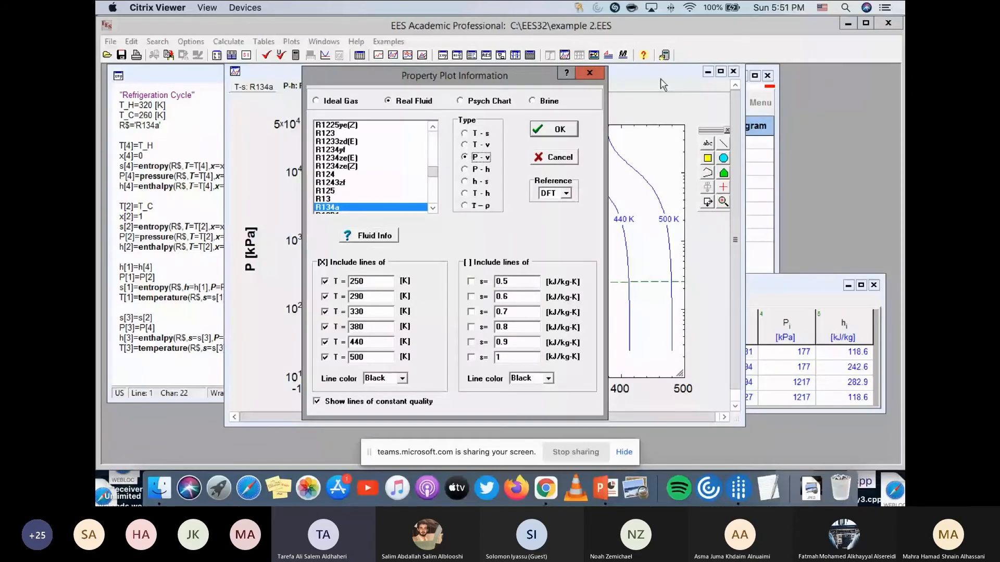
click(589, 73)
Move the P-h plot window aside, bring the Arrays Table forward and start a new R134a property plot of type P-h.
drag(624, 72, 531, 72)
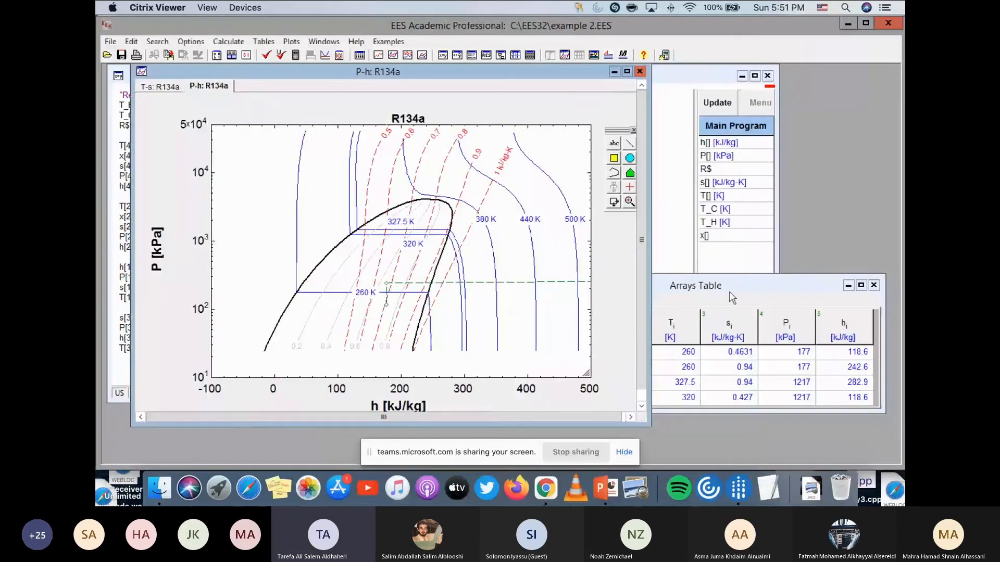
click(732, 297)
click(291, 41)
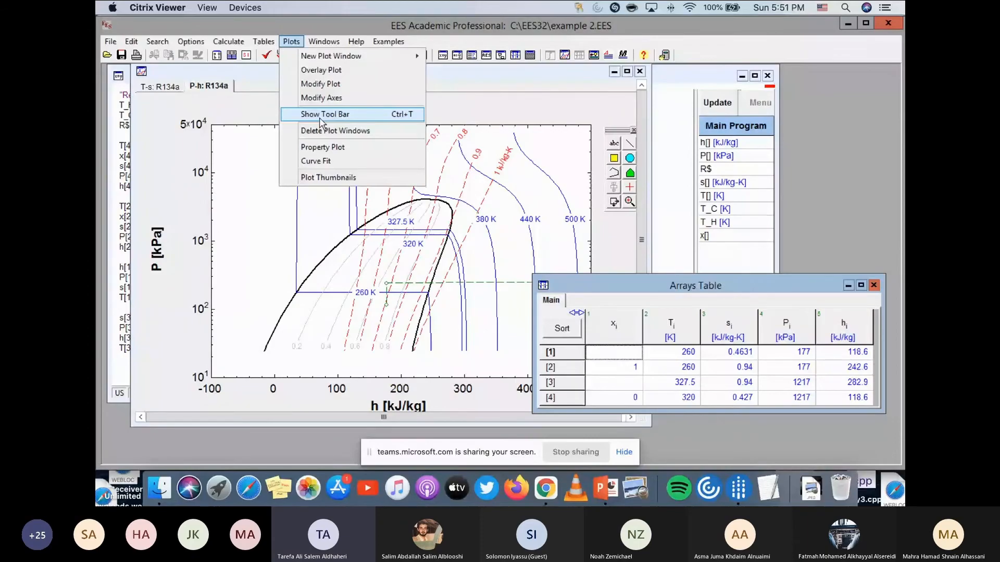
click(322, 147)
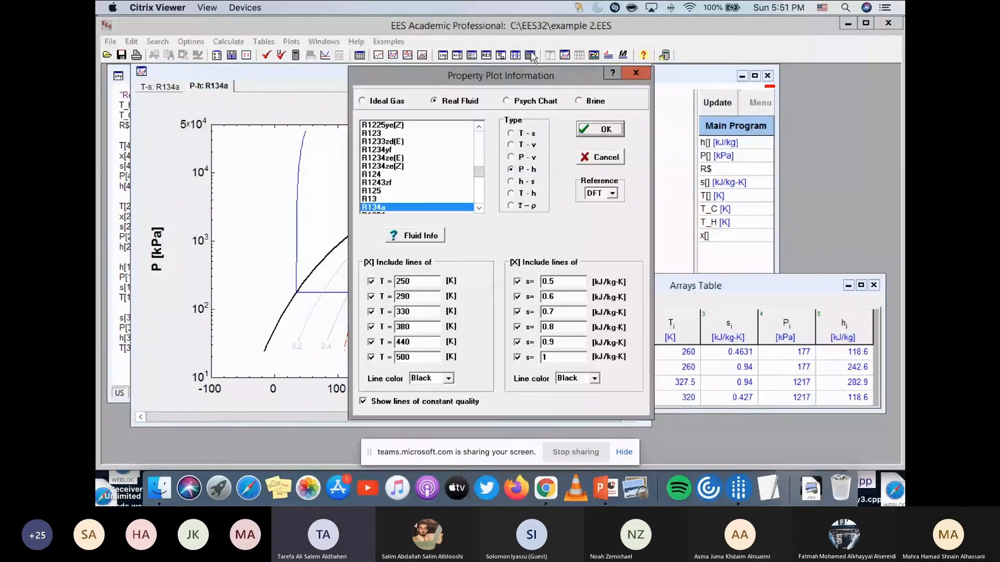
drag(531, 76, 428, 72)
Set the first two constant-temperature lines of the new P-h plot to 260 K and 320 K.
click(301, 280)
key(BackSpace)
text(6)
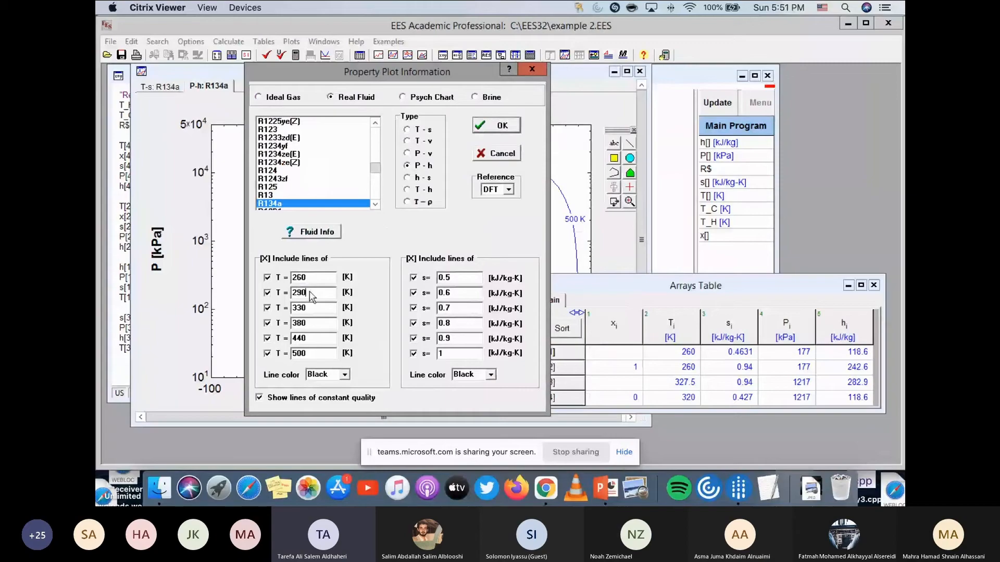
drag(310, 292, 282, 292)
text(327.5)
click(312, 310)
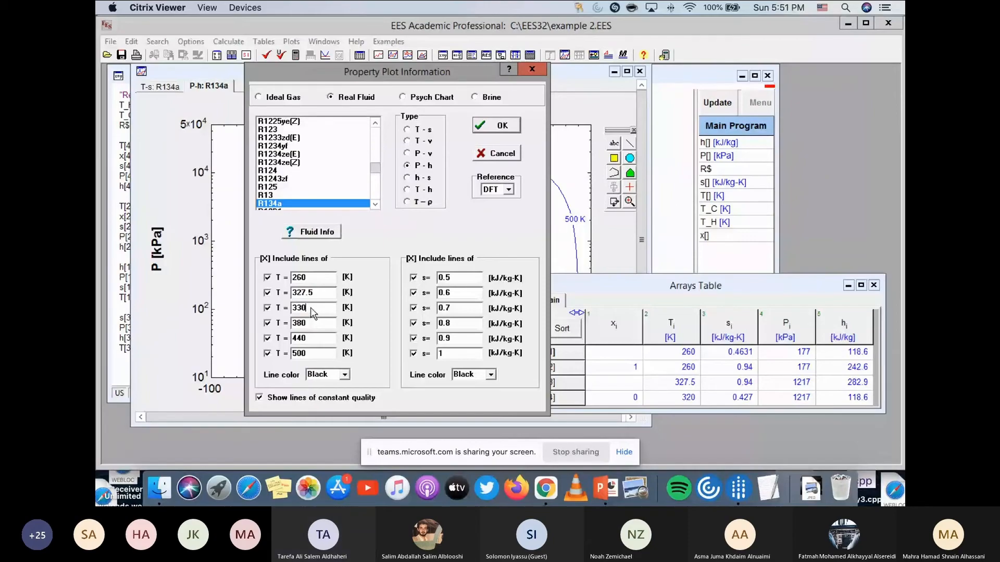
key(BackSpace)
key(BackSpace)
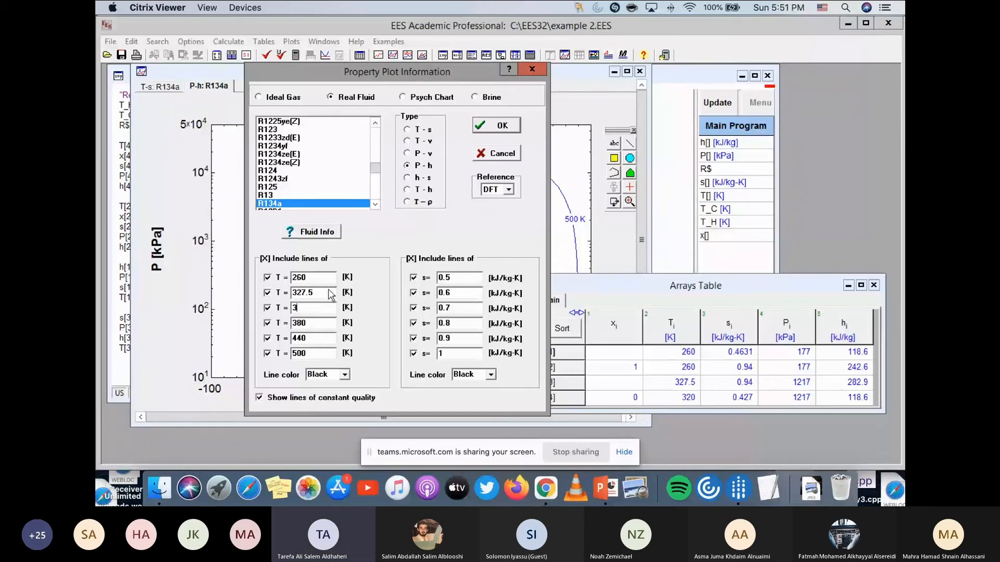
double_click(328, 294)
text(320)
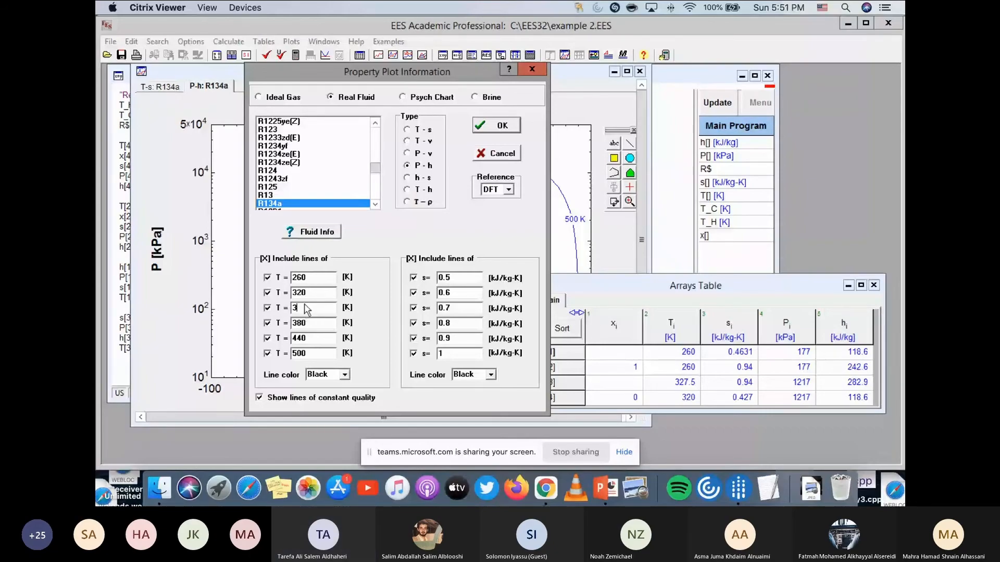
Set the third constant-temperature line to 327.5 K, keeping the second one at 320 K.
drag(305, 293, 302, 293)
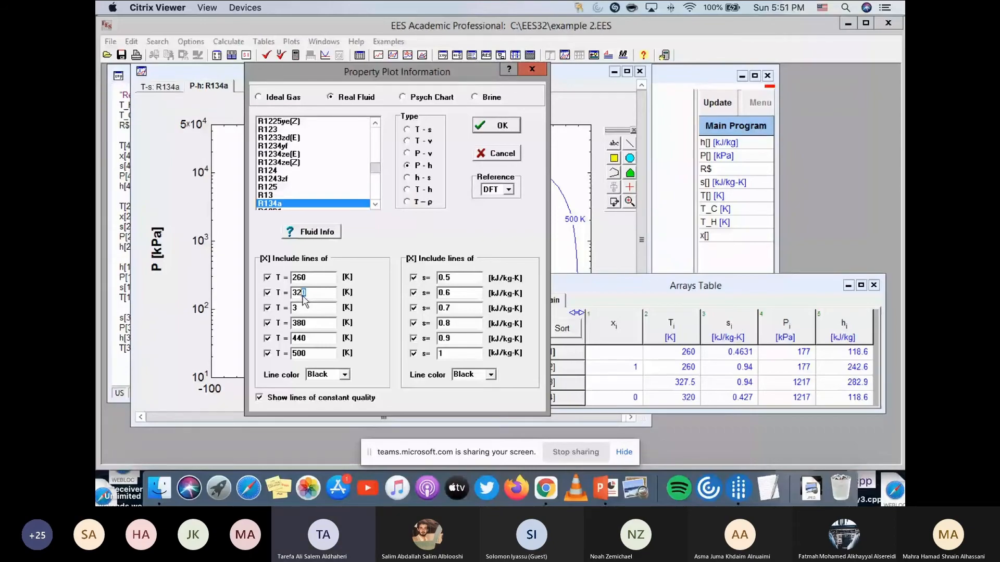
text(7.5)
click(304, 311)
key(BackSpace)
drag(314, 293, 305, 300)
text(0)
click(311, 308)
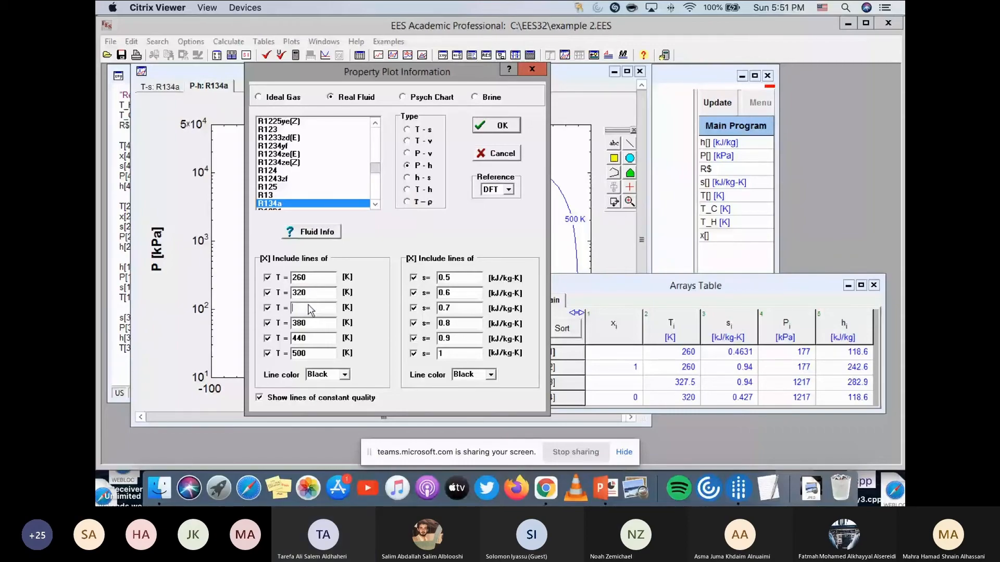
text(320)
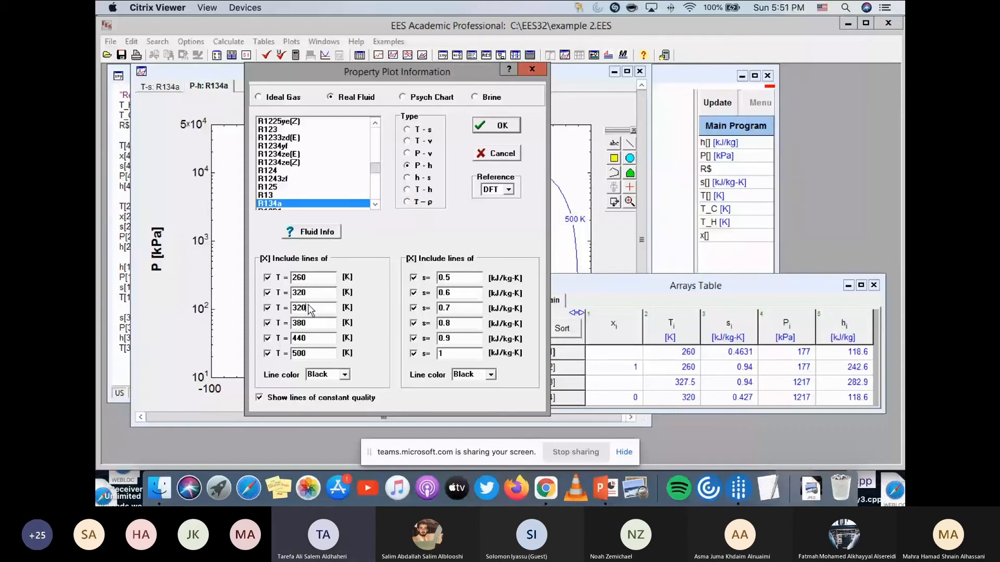
key(BackSpace)
text(7.5)
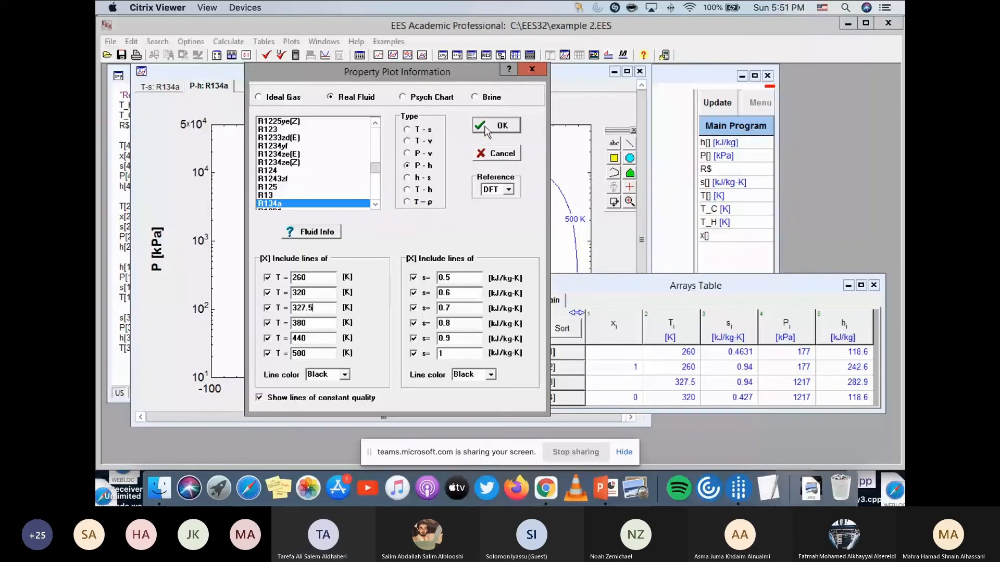
Color the constant-temperature lines red and the constant-entropy lines purple, and generate the new P-h plot.
click(345, 374)
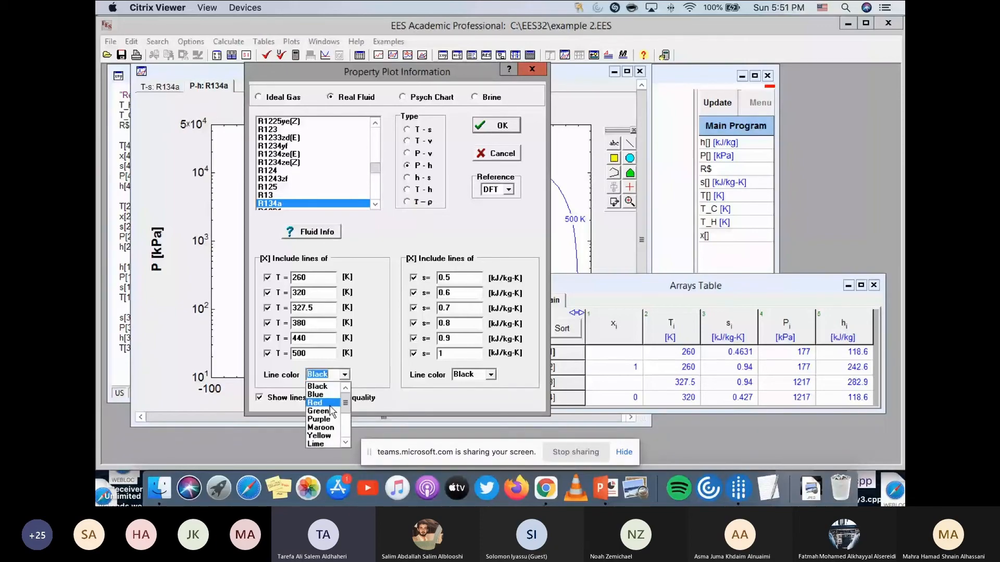
click(330, 404)
click(491, 373)
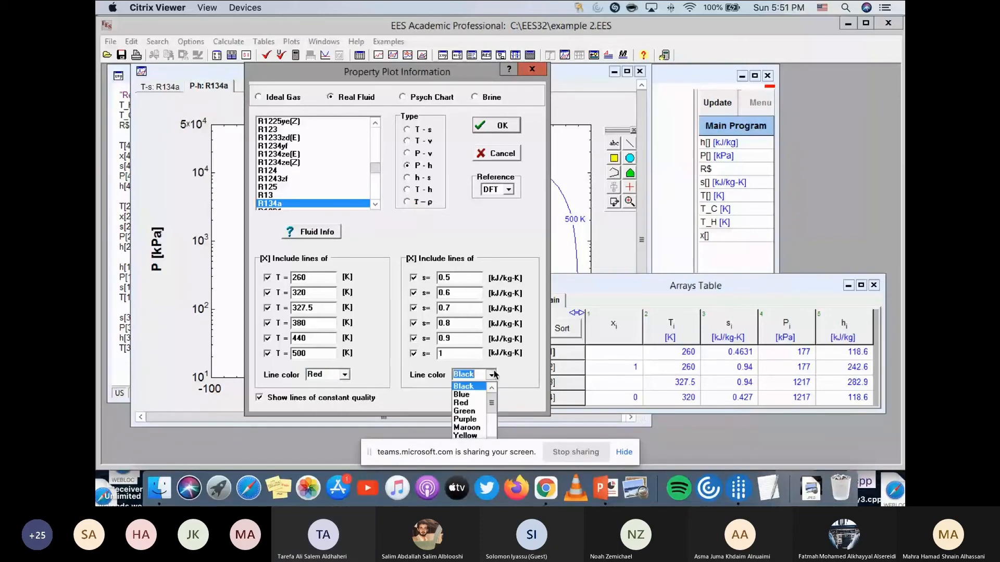
click(471, 419)
click(500, 126)
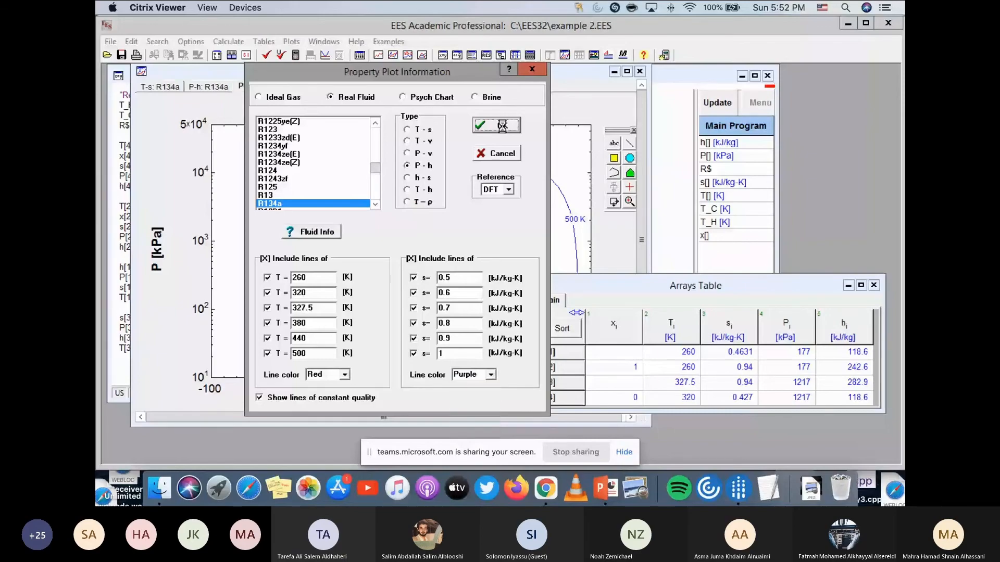
Overlay P[i] against h[i] from the Arrays Table on the new P-h plot, with filled diamond symbols.
click(292, 41)
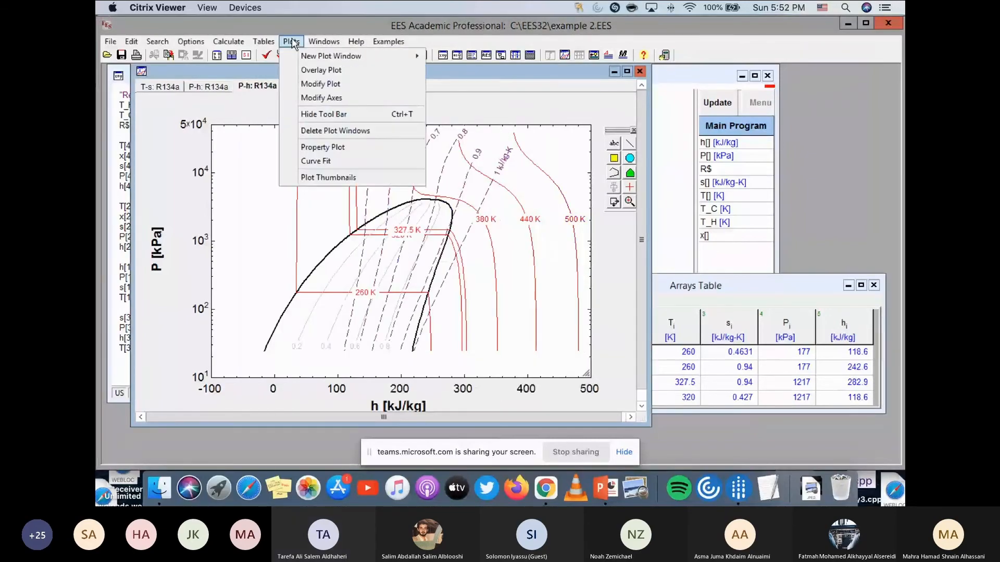
click(314, 71)
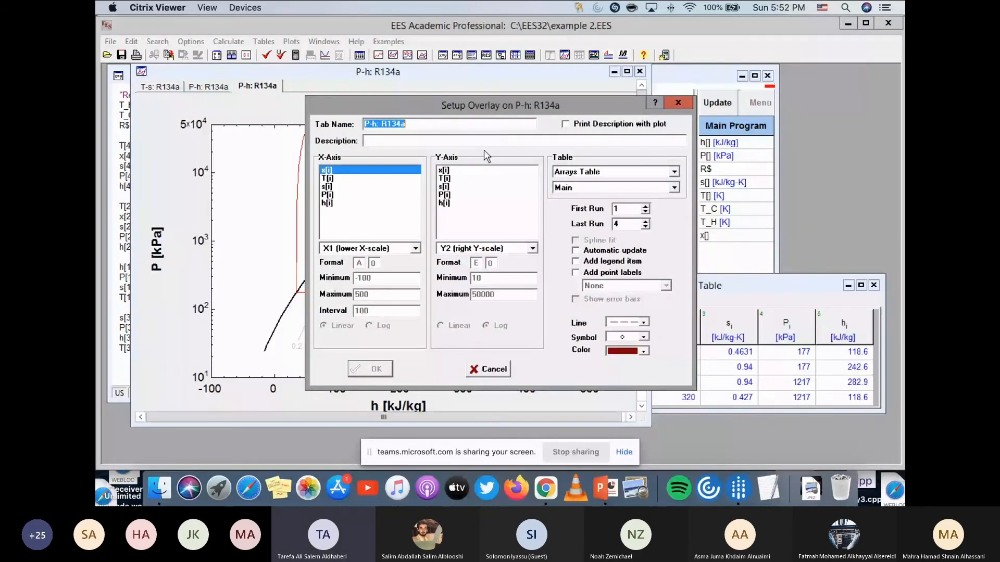
click(345, 202)
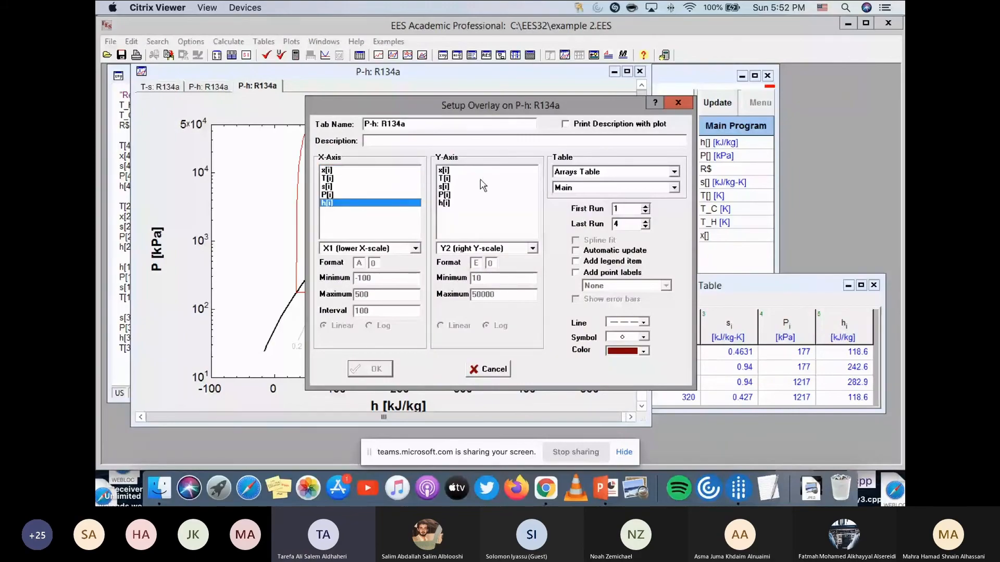
click(450, 194)
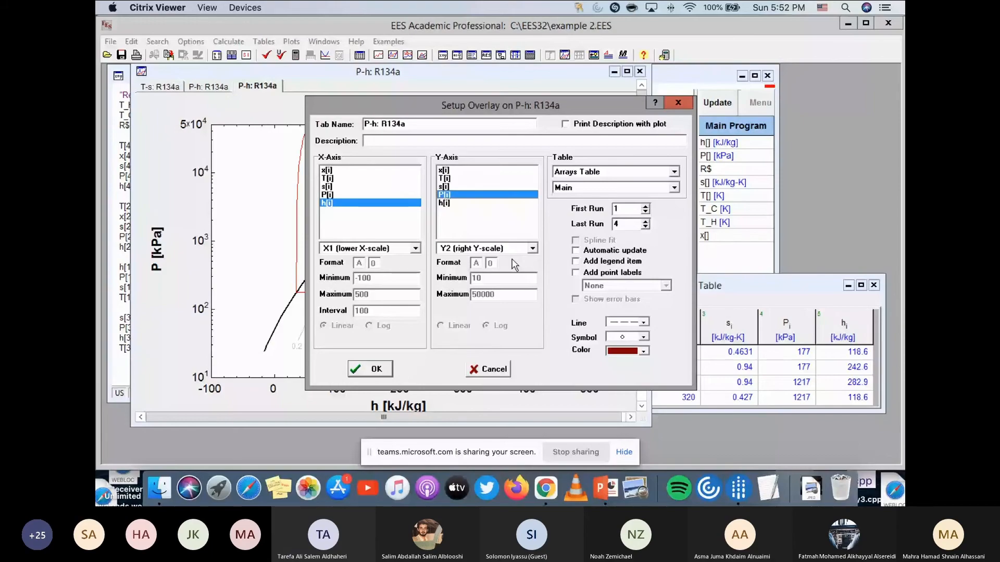
click(644, 337)
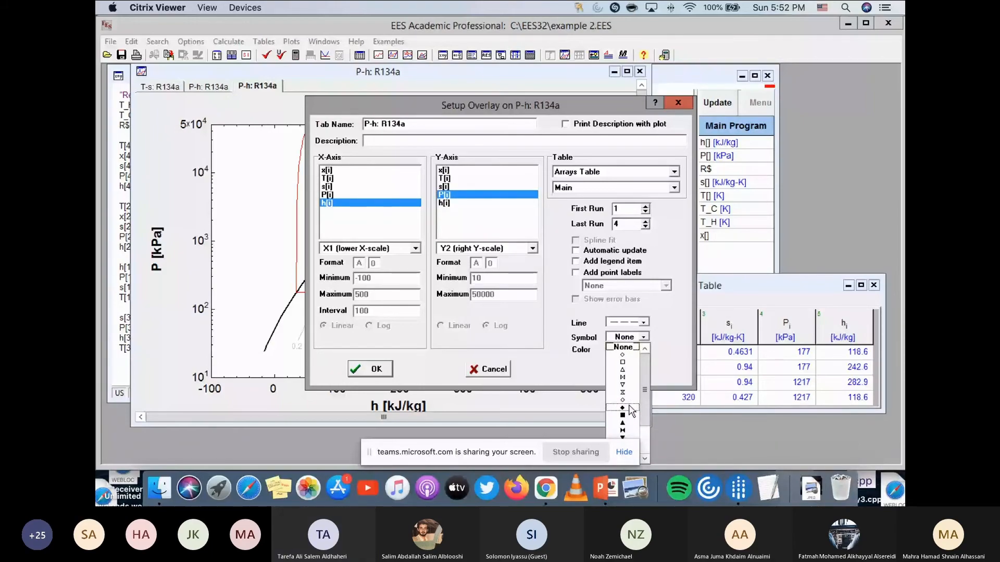
click(631, 409)
click(370, 369)
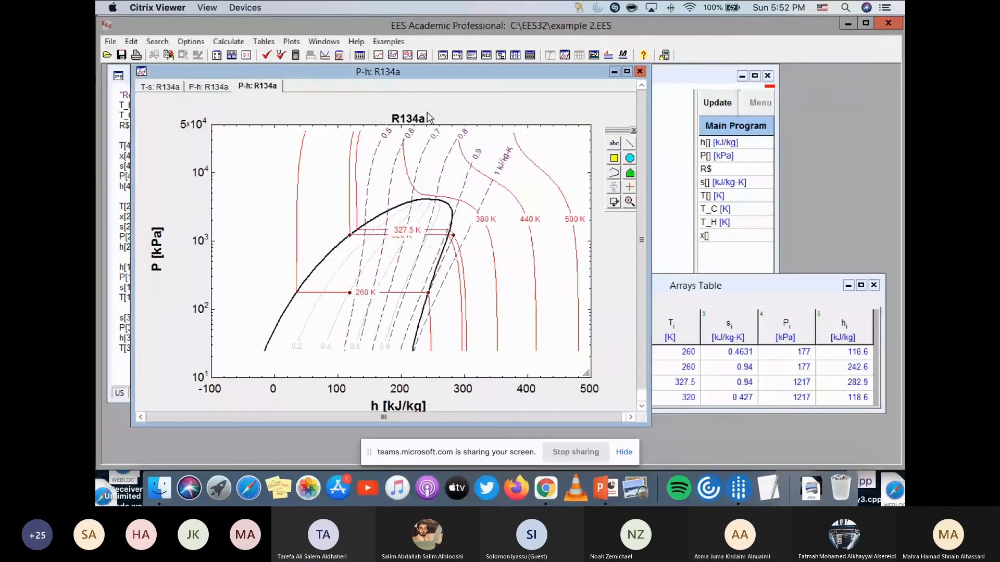
Add a second P[i] versus h[i] overlay in yellow with filled square symbols and subscript number point labels.
click(326, 42)
click(300, 42)
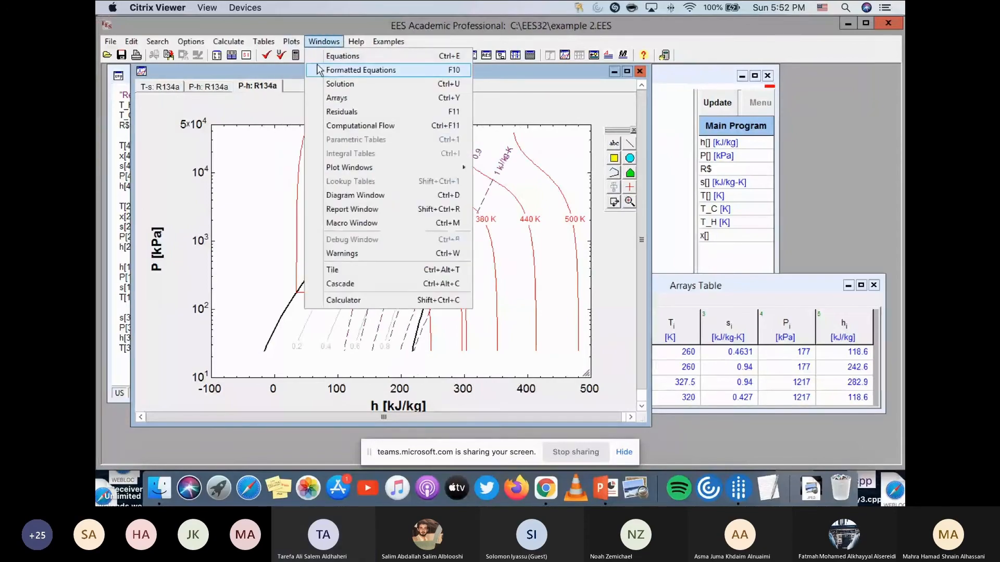
click(318, 70)
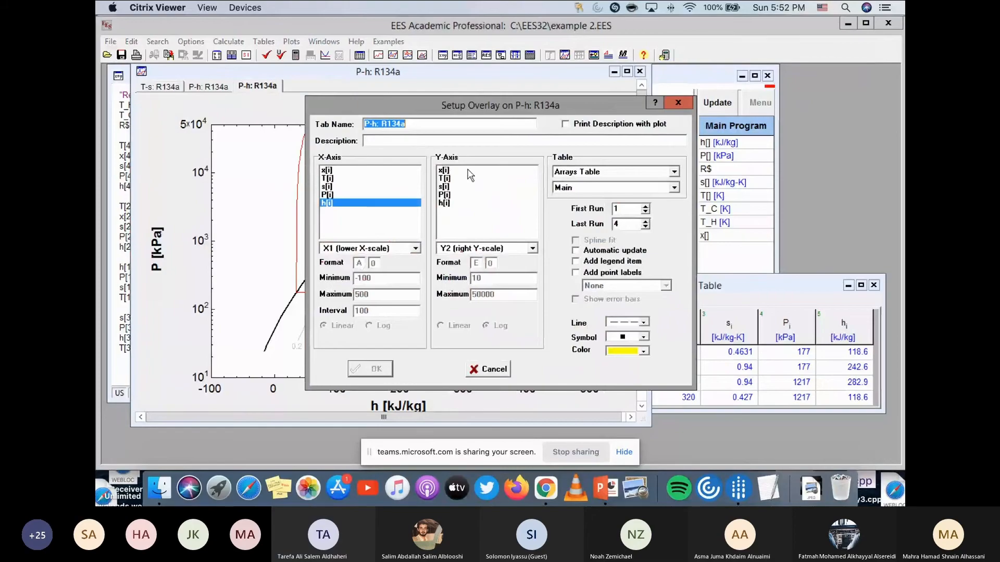
click(575, 273)
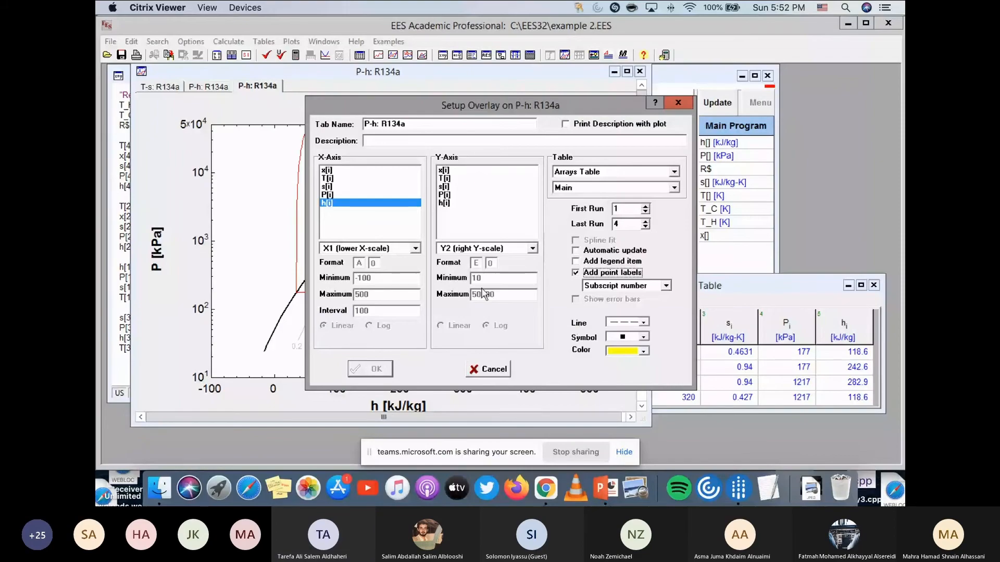
click(451, 194)
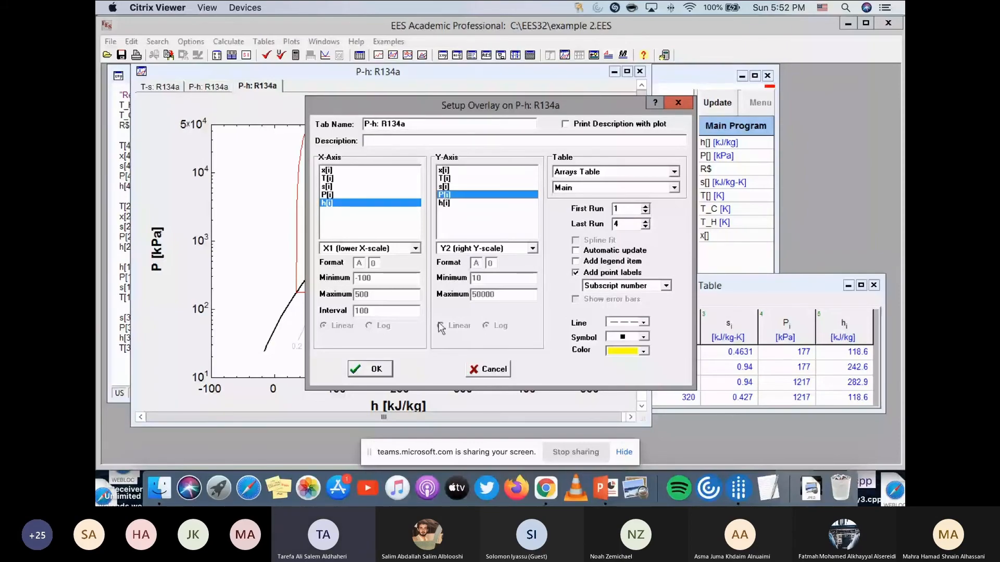
key(Return)
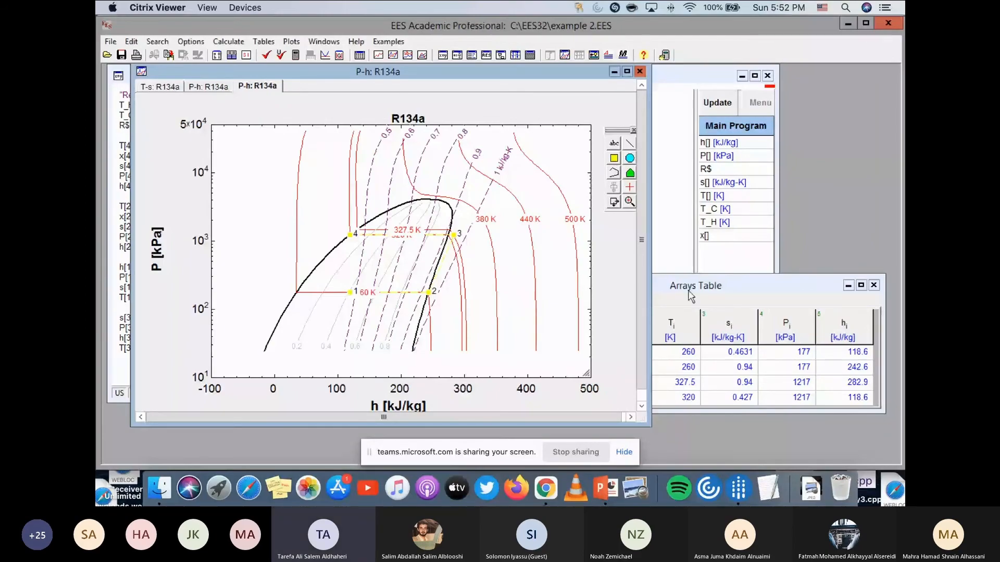
Close the Arrays Table and the P-h plot window, and shift the Equations Window slightly aside.
drag(691, 296, 701, 252)
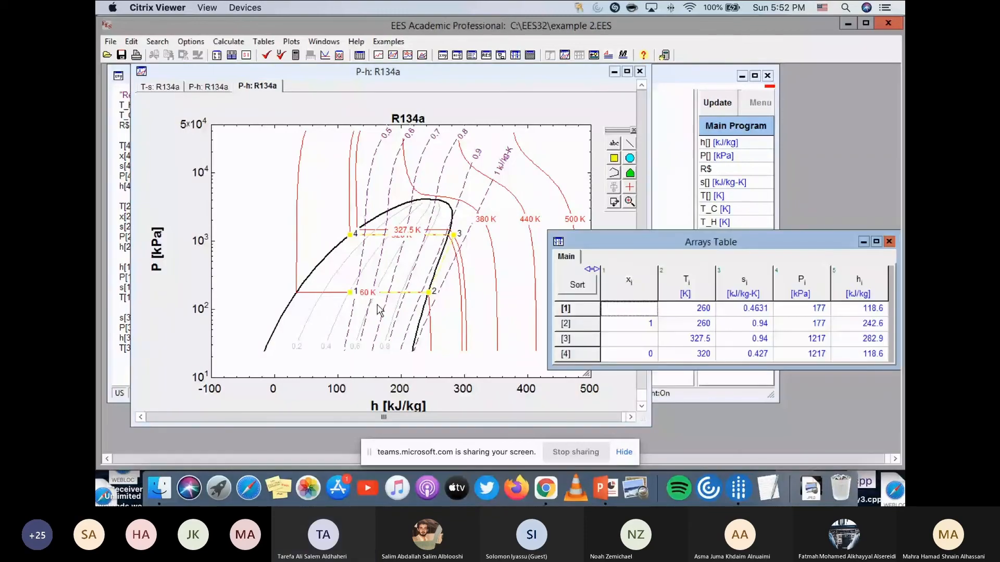
click(889, 241)
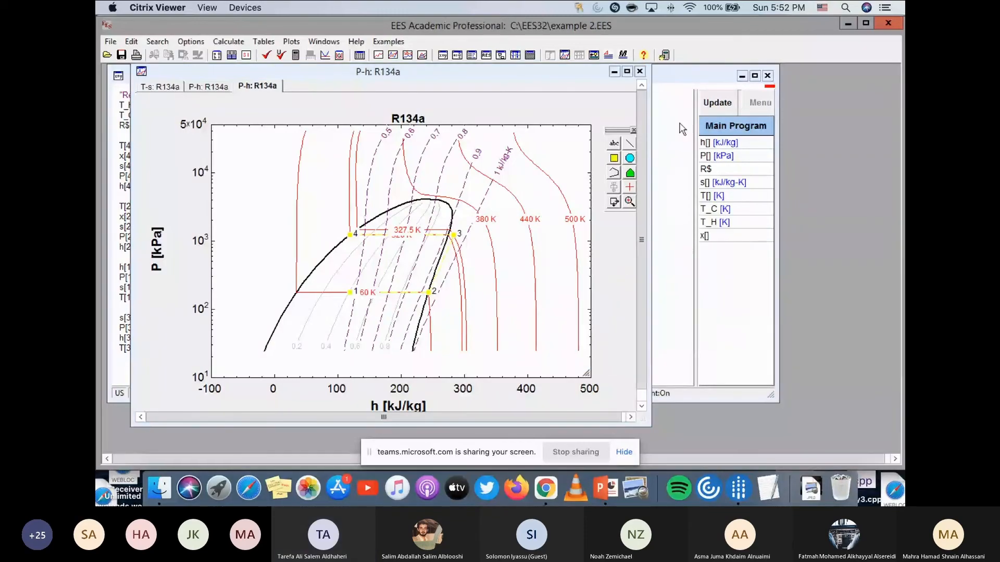
click(639, 72)
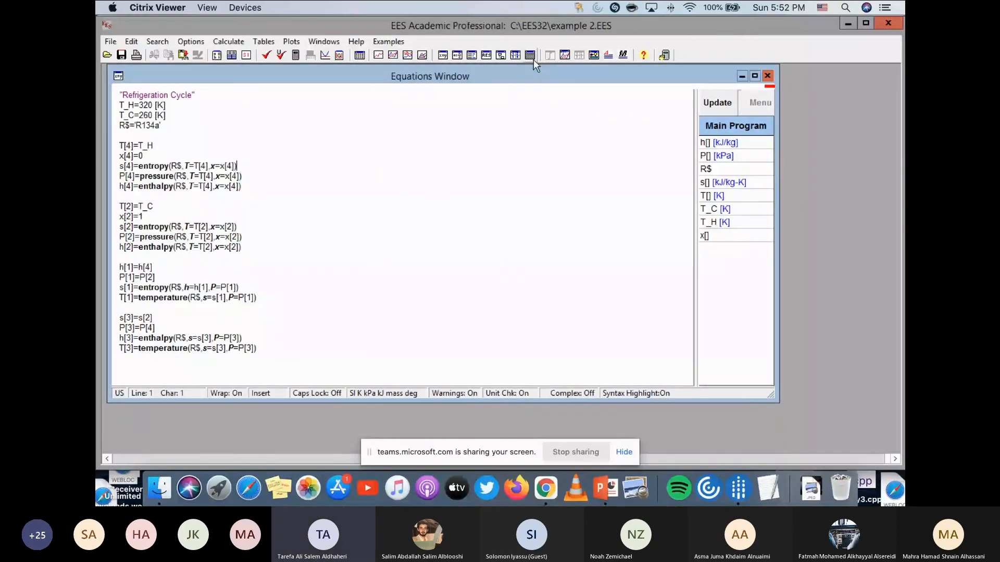
drag(532, 82, 514, 80)
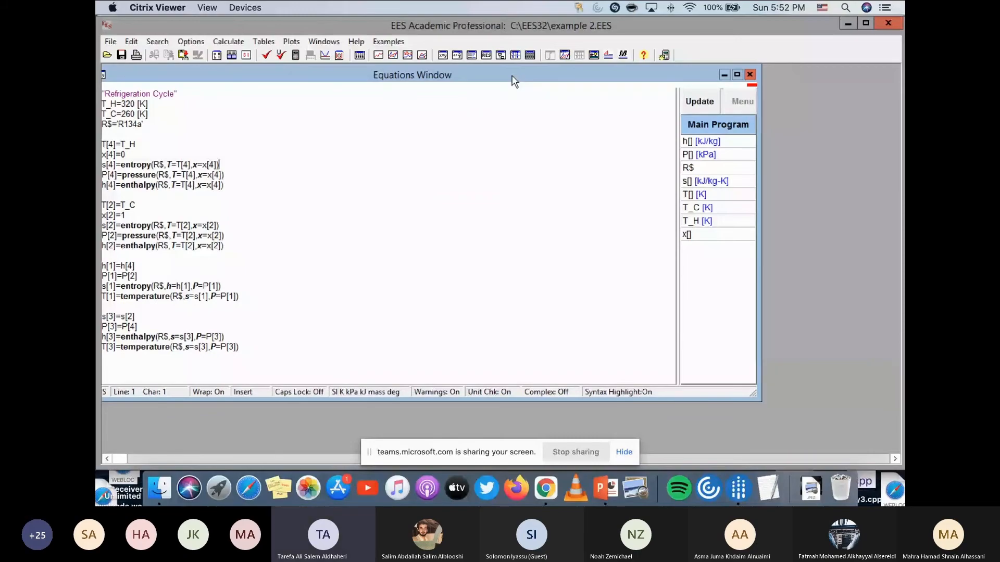
Open the animation example on the change of phase of water in a piston-cylinder device, without saving example 2.EES.
click(387, 42)
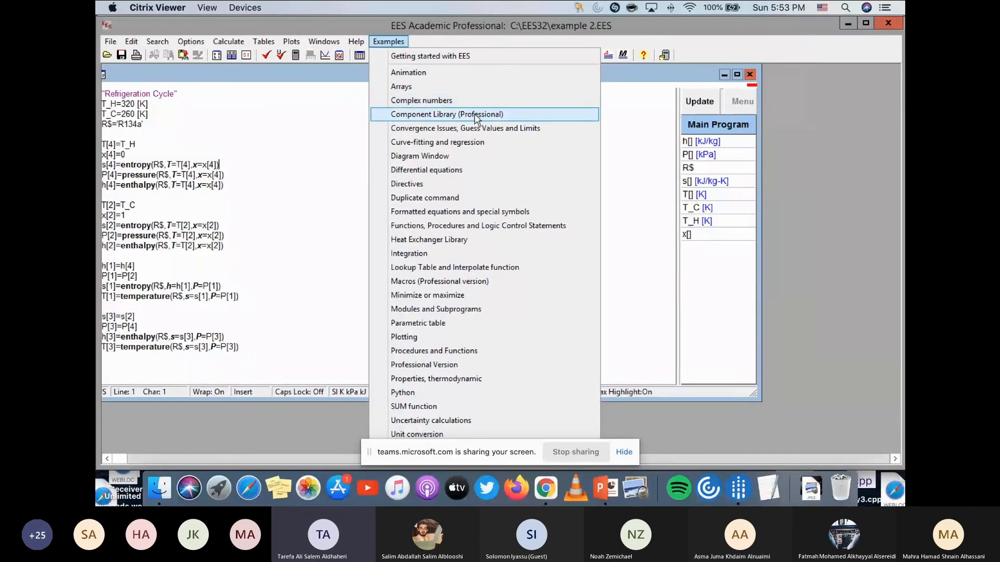
click(423, 76)
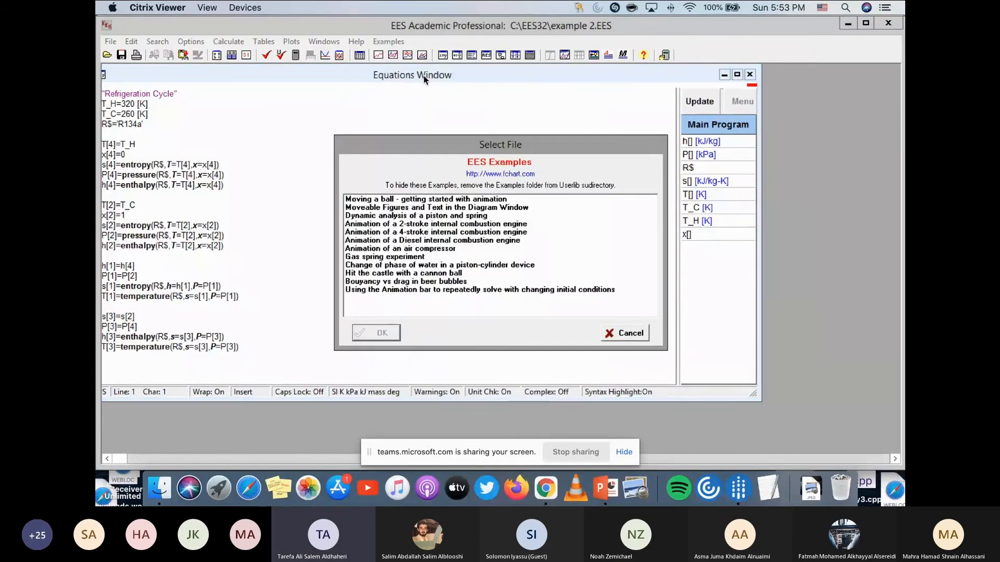
drag(460, 145, 453, 111)
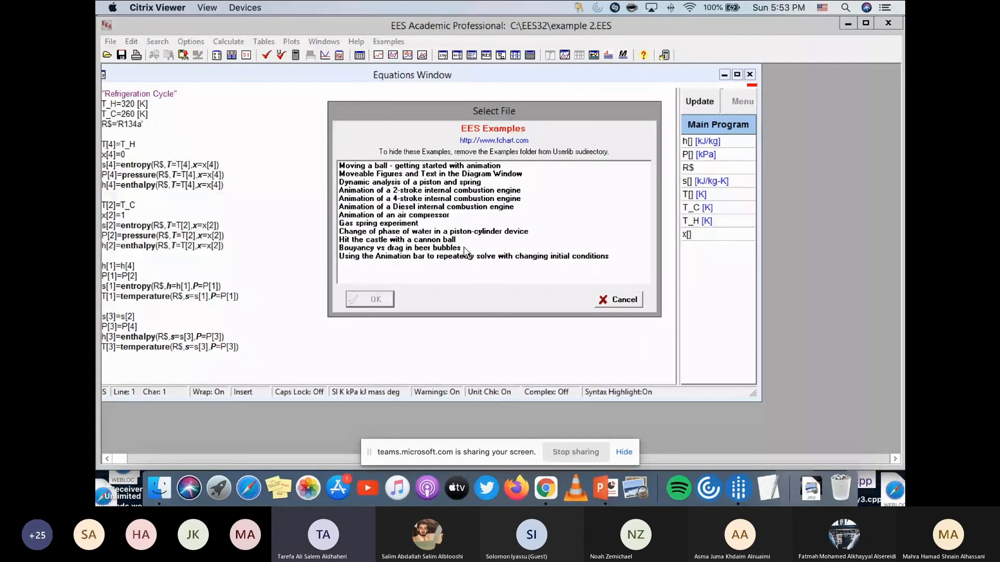
double_click(405, 239)
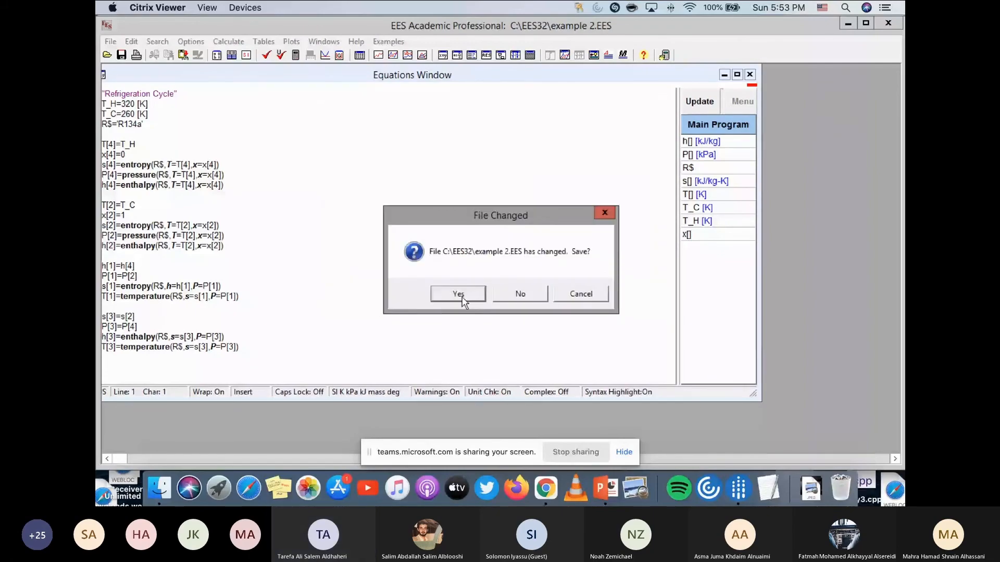
click(519, 294)
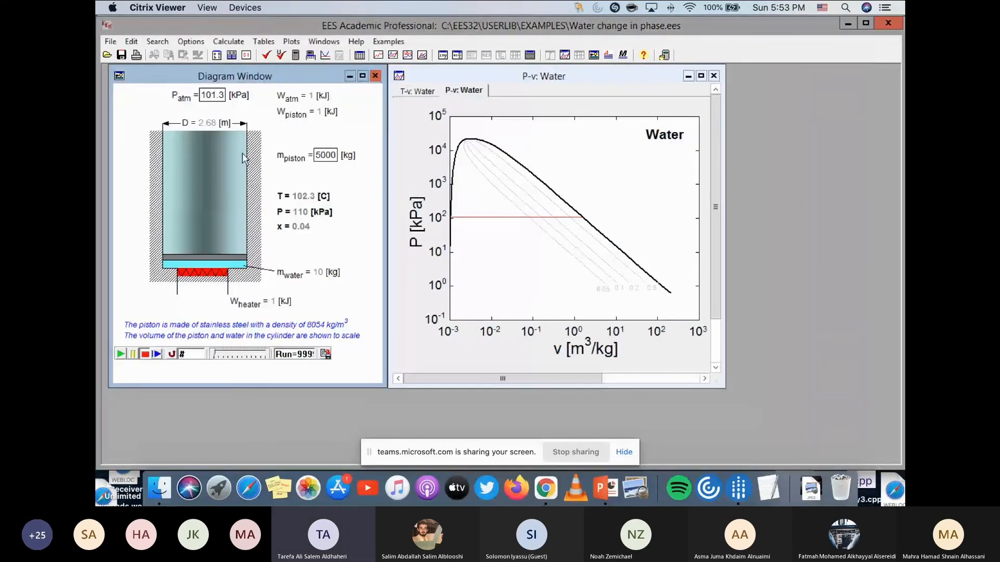
Inspect the atmospheric pressure and piston mass input fields, and play the water phase-change animation.
click(205, 99)
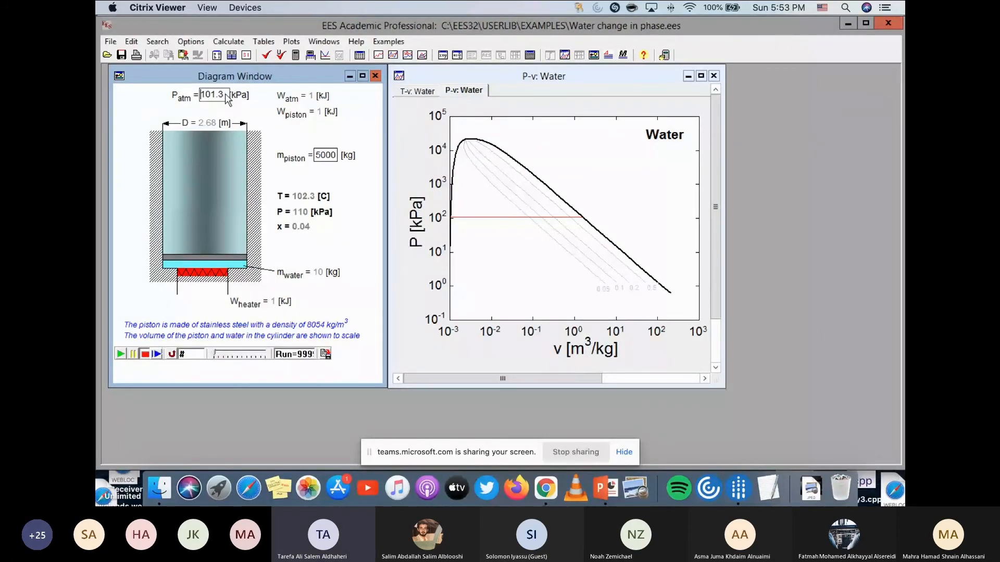
click(318, 157)
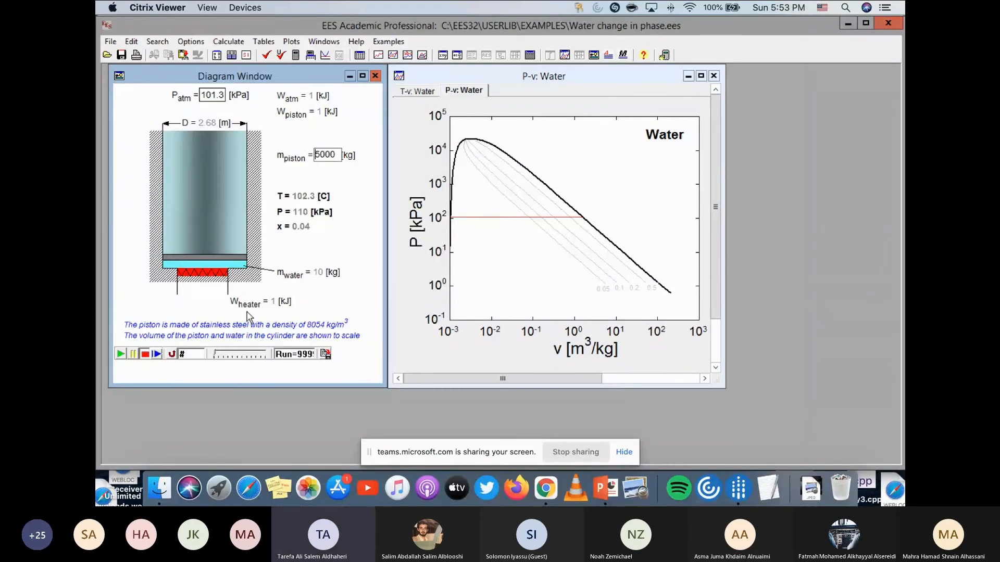
click(120, 354)
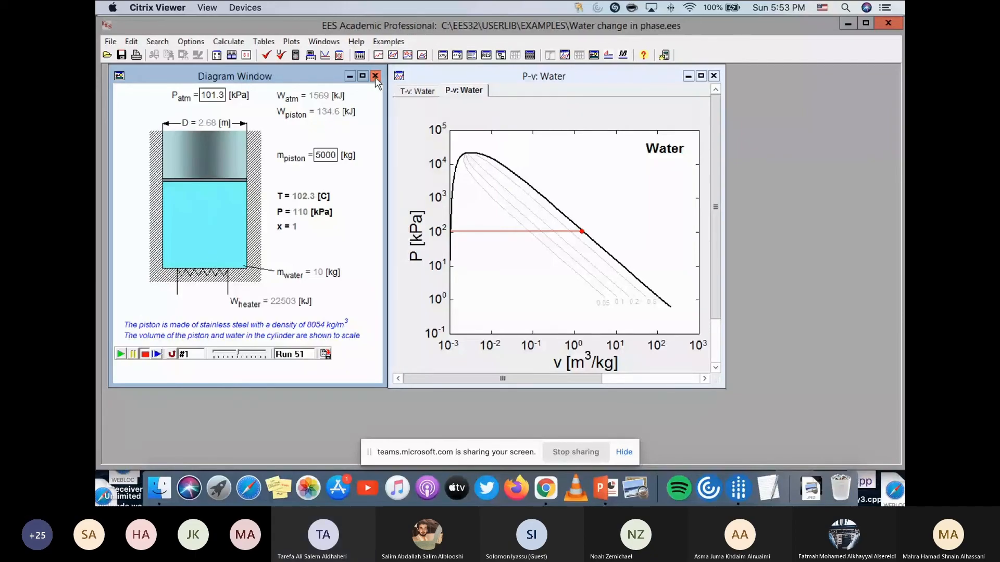
Open the example "Animation of a 2-stroke internal combustion engine" without saving the water phase-change file.
click(397, 43)
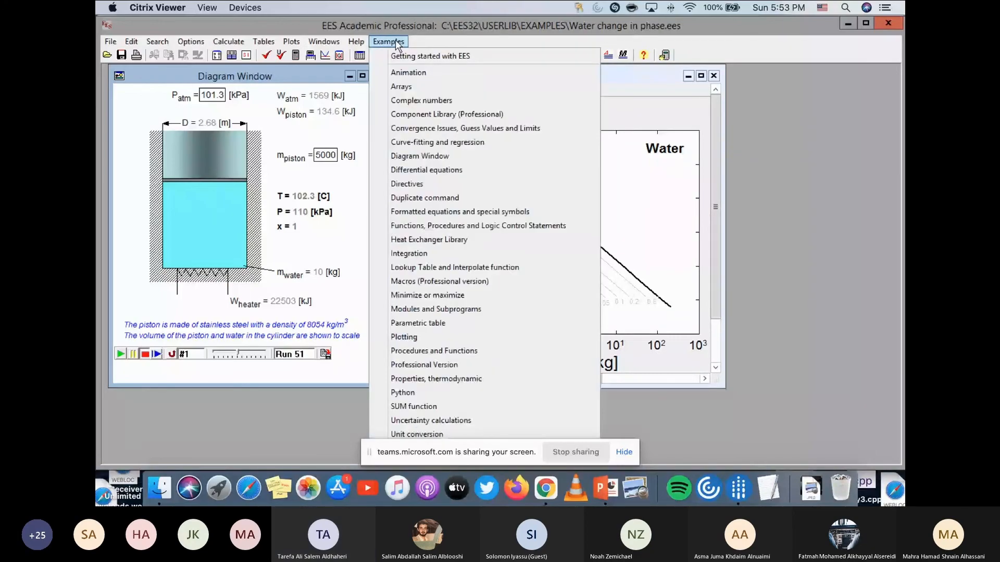
click(401, 57)
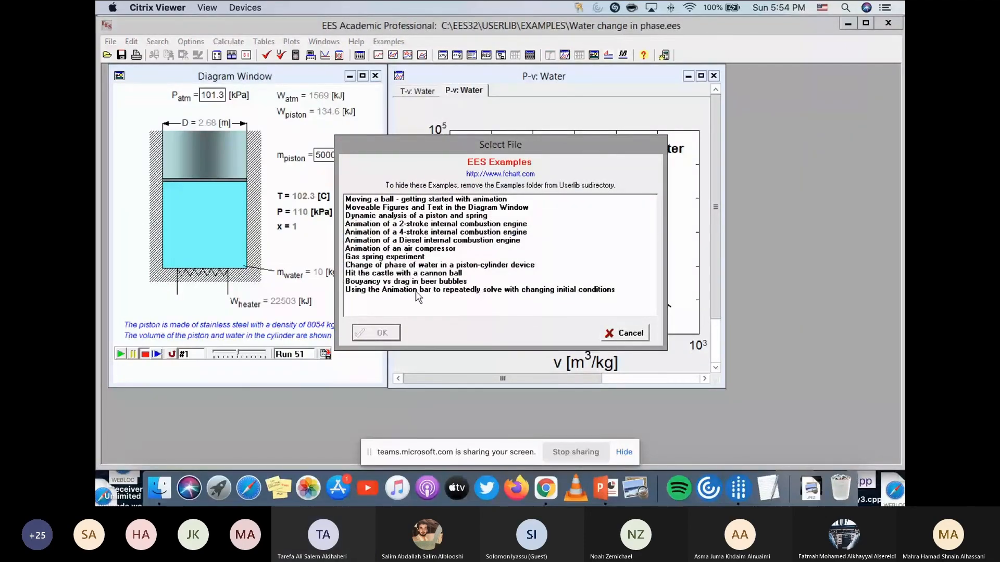
click(413, 224)
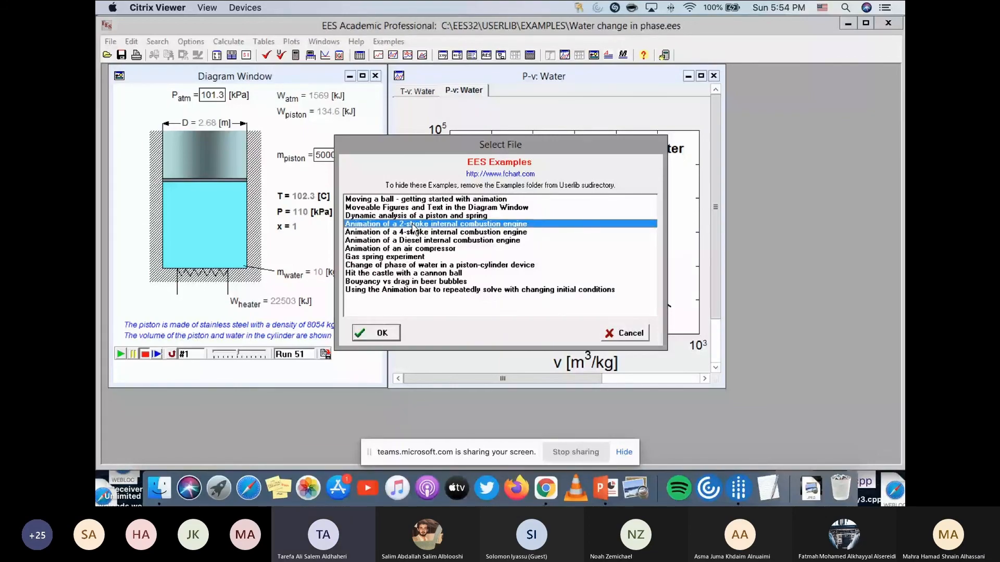
click(389, 336)
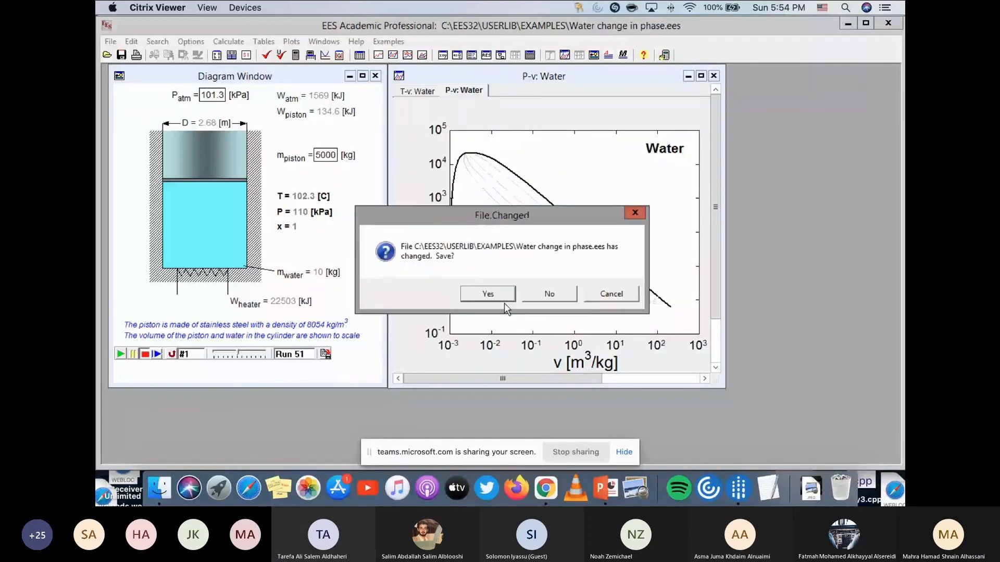
click(546, 295)
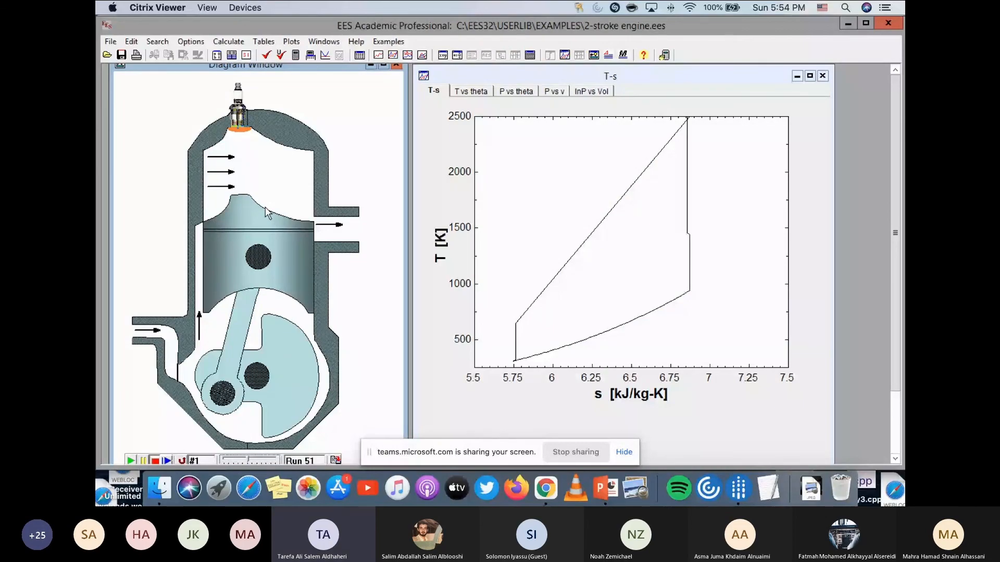
Play the 2-stroke engine animation and view its T vs theta, P vs theta, P vs v, lnP vs Vol and T-s plots.
drag(244, 64, 281, 62)
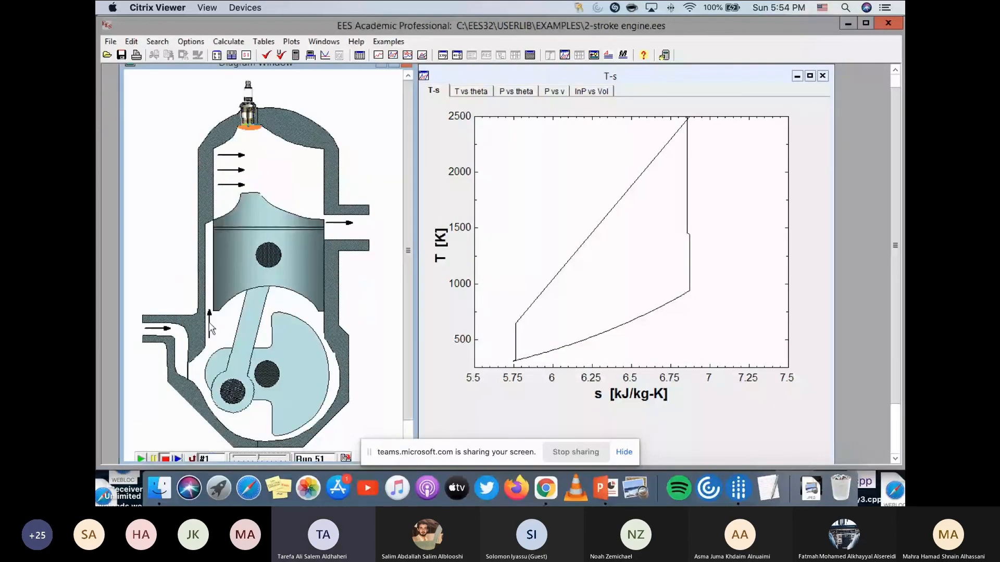
click(141, 458)
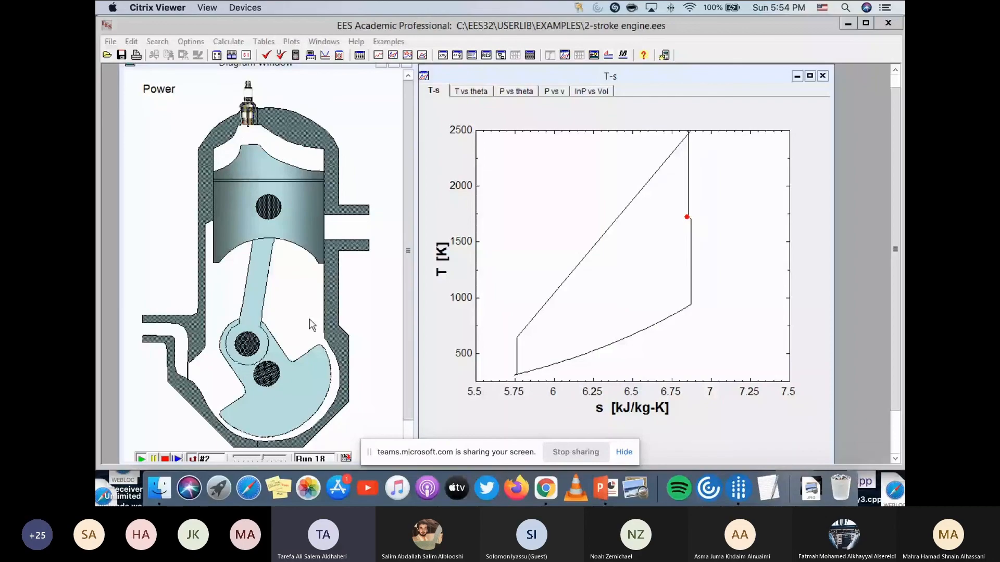
click(472, 91)
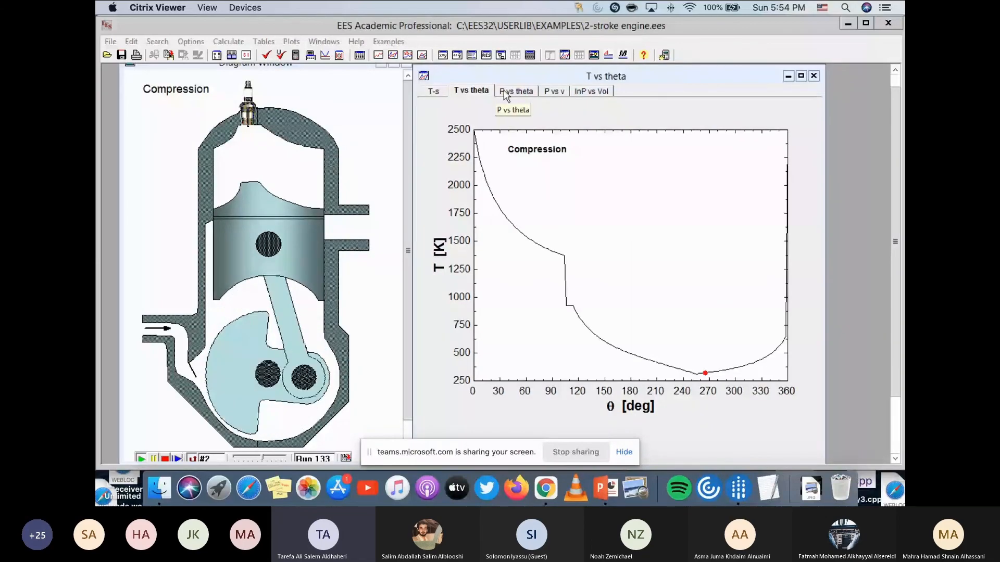
click(504, 94)
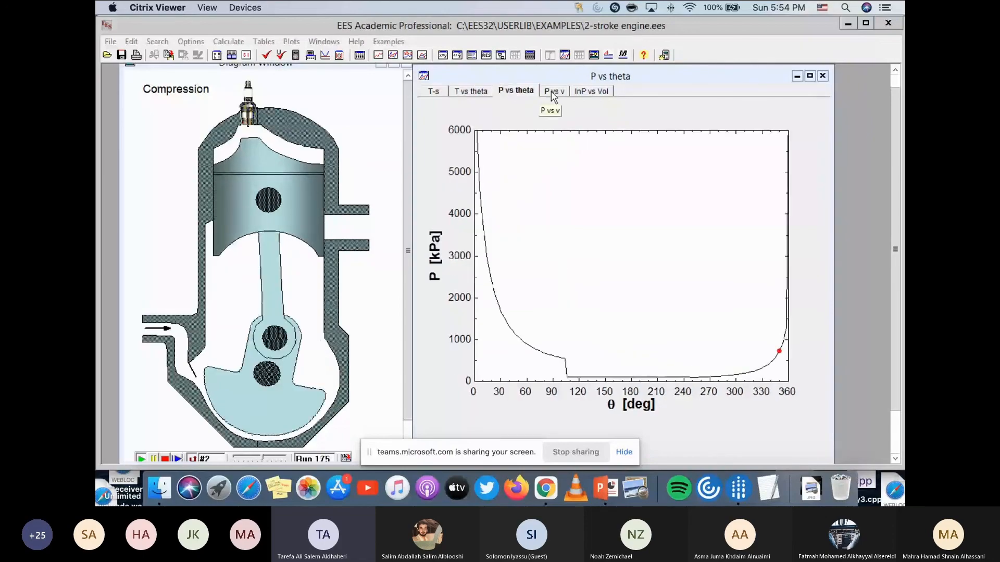
click(553, 93)
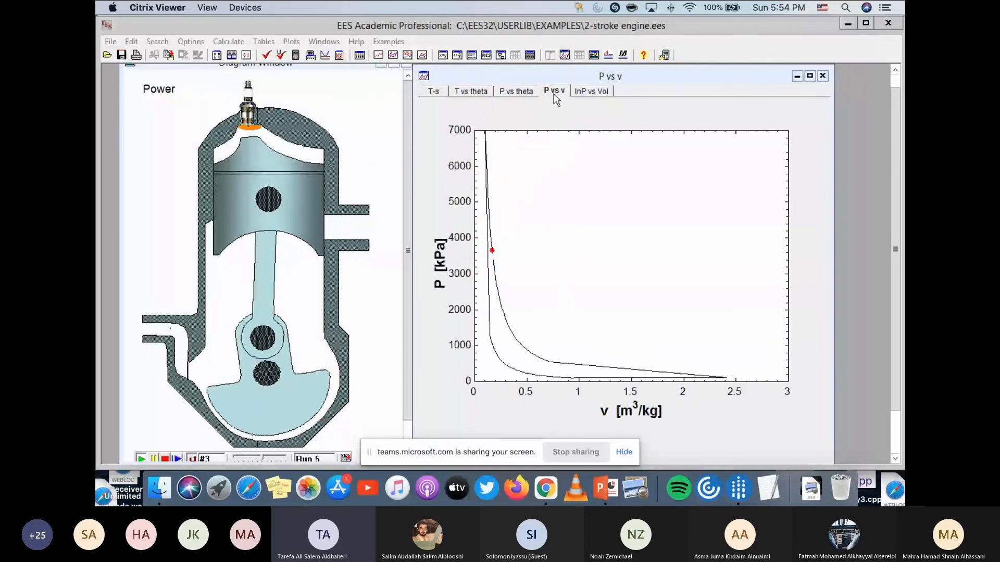
click(590, 93)
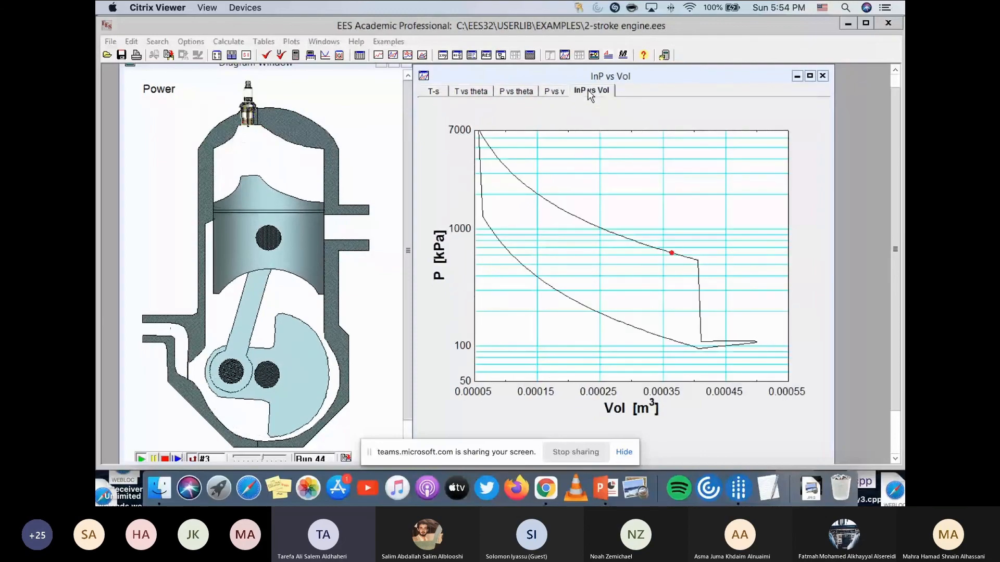
click(434, 93)
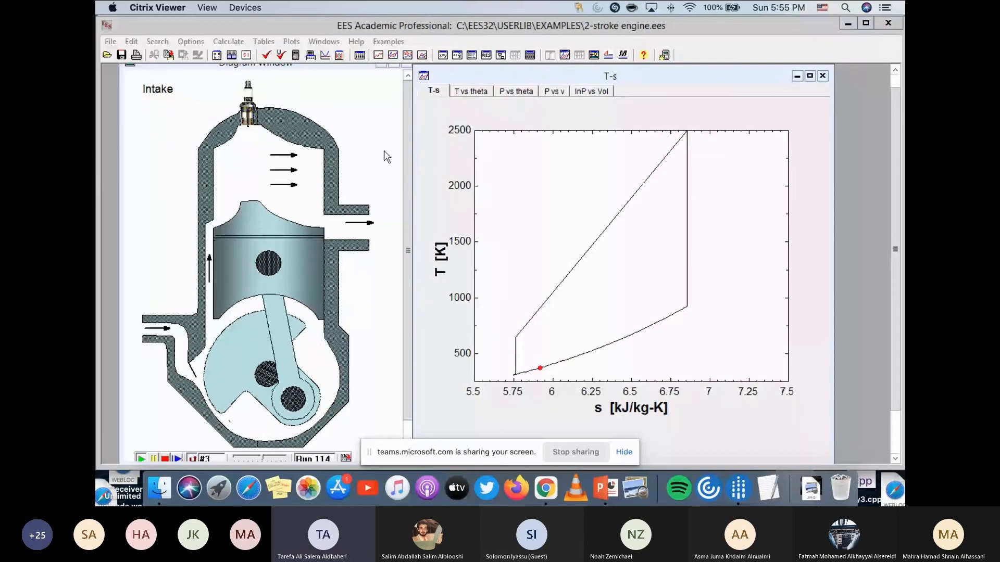
Close the T-s plot and the Diagram Window, and switch to the PowerPoint presentation's title slide.
click(822, 77)
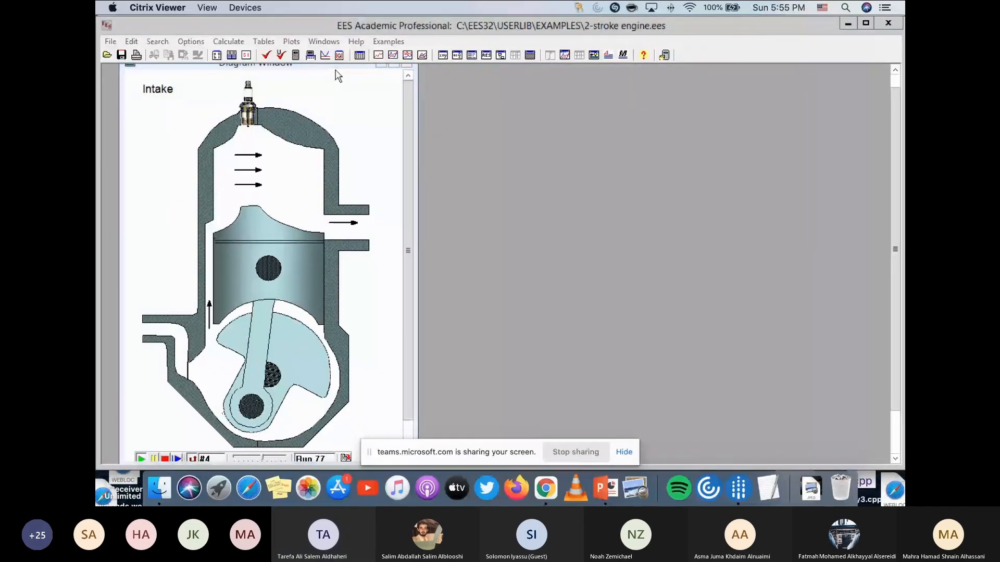
drag(335, 70, 376, 131)
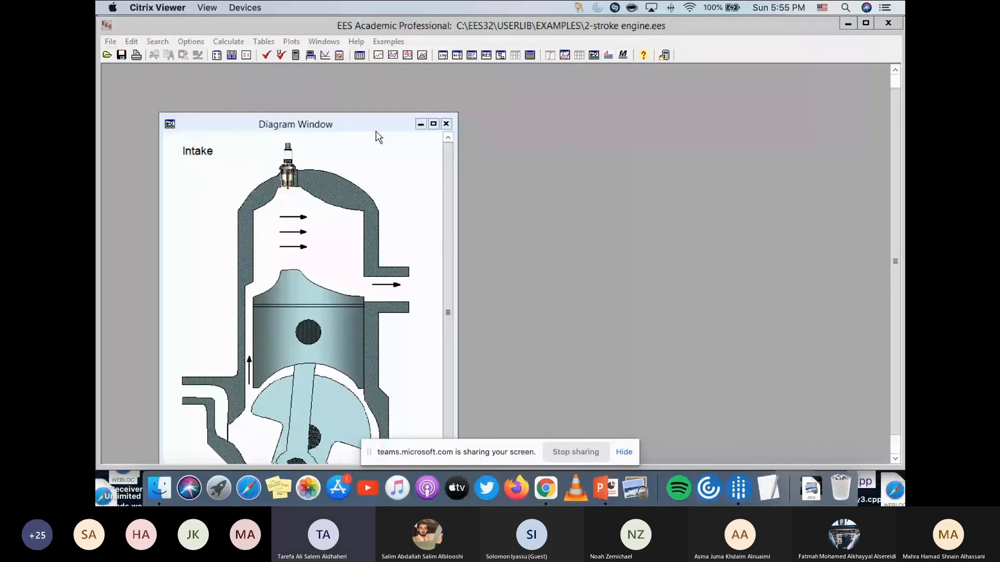
click(446, 123)
key(super+Tab)
click(207, 136)
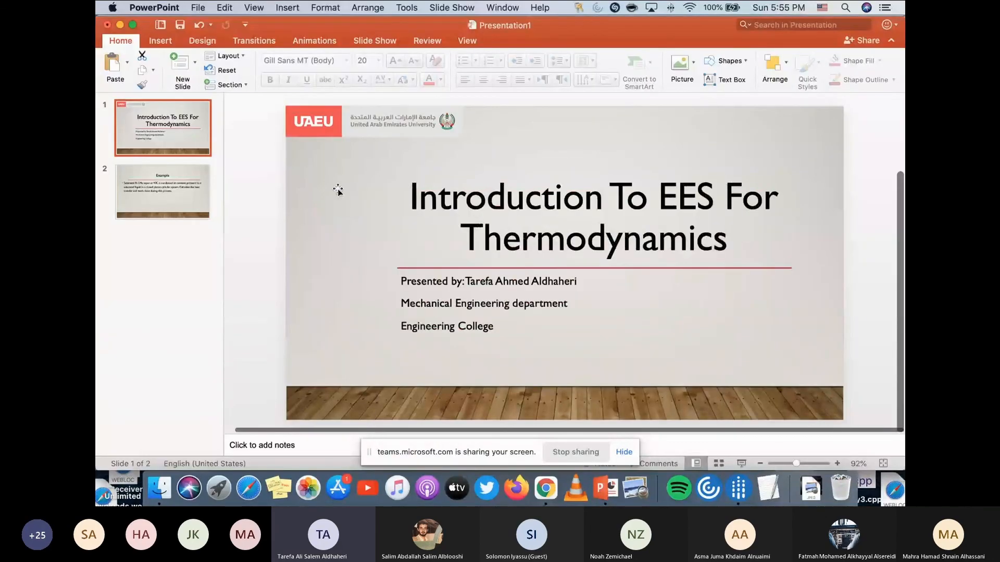